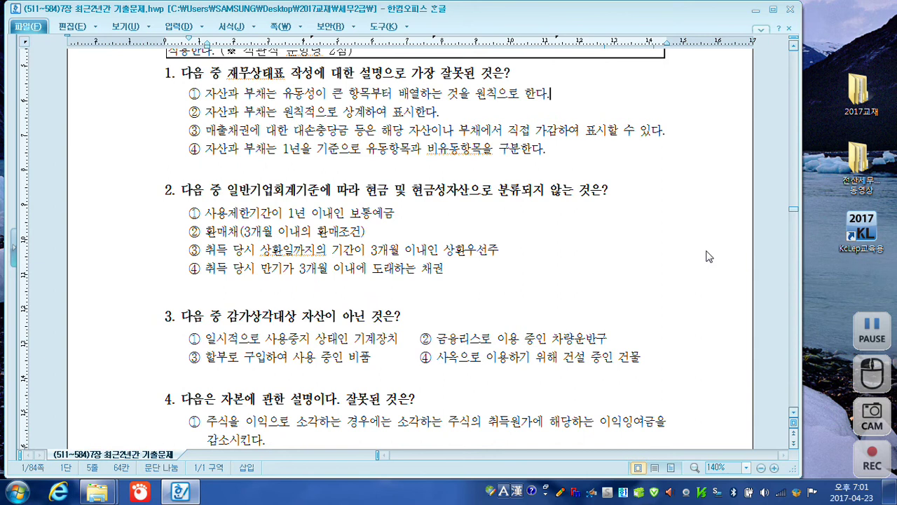
- Mark question 1 with the screen pen: tick choice ②, strike its 상계하여, and put small circles after choices ①, ③ and ④
{"action": "middle_click", "coordinate": [706, 256]}
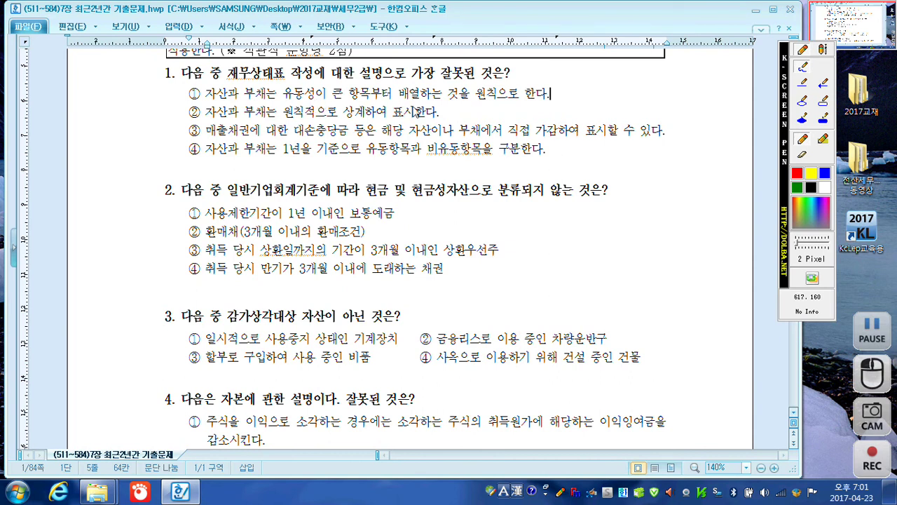
{"action": "left_click_drag", "start_coordinate": [551, 89], "coordinate": [559, 98]}
{"action": "left_click_drag", "start_coordinate": [342, 113], "coordinate": [378, 111]}
{"action": "left_click_drag", "start_coordinate": [188, 106], "coordinate": [201, 102]}
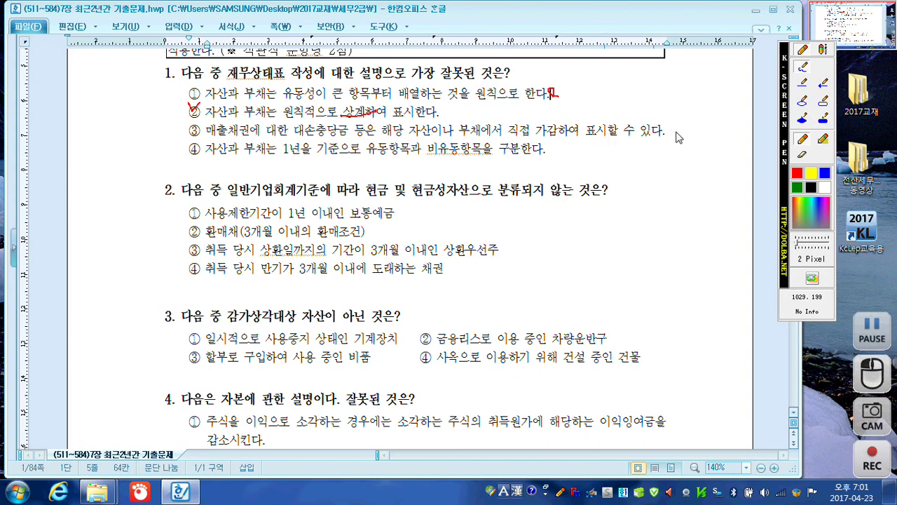
{"action": "mouse_move", "coordinate": [675, 131]}
{"action": "left_mouse_down"}
{"action": "mouse_move", "coordinate": [682, 129]}
{"action": "mouse_move", "coordinate": [674, 132]}
{"action": "left_mouse_up"}
{"action": "left_click_drag", "start_coordinate": [558, 149], "coordinate": [556, 147]}
- Mark question 2: circle 1년, underline 사용제한기간이 and 현금성자산, tick choice ①, and put small circles after ②, ③ and ④
{"action": "left_click_drag", "start_coordinate": [379, 231], "coordinate": [378, 232]}
{"action": "left_click_drag", "start_coordinate": [453, 268], "coordinate": [459, 273]}
{"action": "mouse_move", "coordinate": [209, 221]}
{"action": "left_mouse_down"}
{"action": "mouse_move", "coordinate": [288, 223]}
{"action": "mouse_move", "coordinate": [300, 206]}
{"action": "mouse_move", "coordinate": [305, 227]}
{"action": "left_mouse_up"}
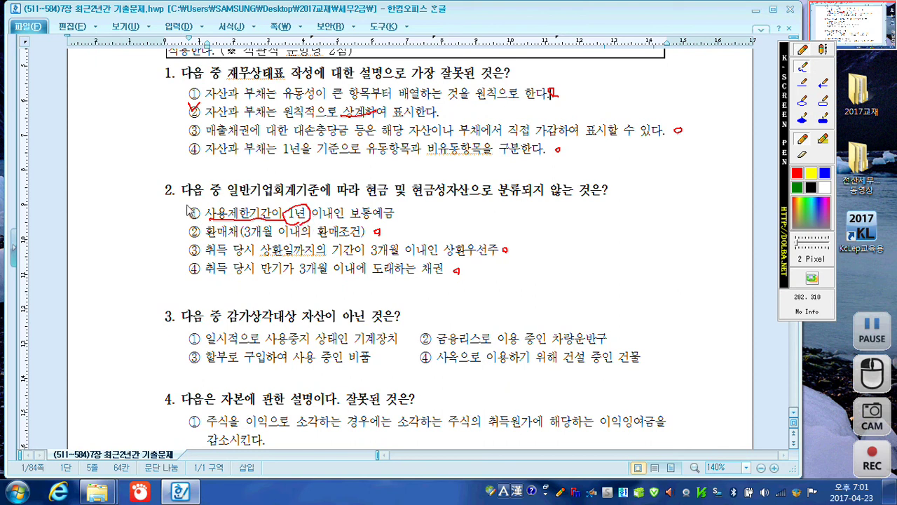
{"action": "left_click_drag", "start_coordinate": [188, 205], "coordinate": [204, 199]}
{"action": "left_click_drag", "start_coordinate": [414, 200], "coordinate": [460, 199]}
- Put check marks after choices ①, ② and ③ of question 3, underline 건설 중인 건물, and tick choice ④ as the answer
{"action": "left_click_drag", "start_coordinate": [398, 335], "coordinate": [405, 331]}
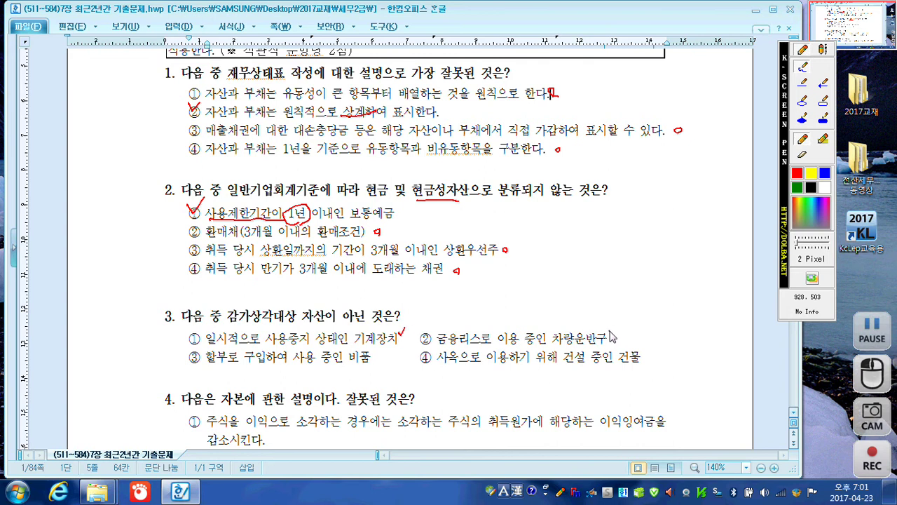
{"action": "left_click_drag", "start_coordinate": [610, 332], "coordinate": [618, 328]}
{"action": "left_click_drag", "start_coordinate": [378, 355], "coordinate": [389, 351]}
{"action": "left_click_drag", "start_coordinate": [568, 363], "coordinate": [644, 365]}
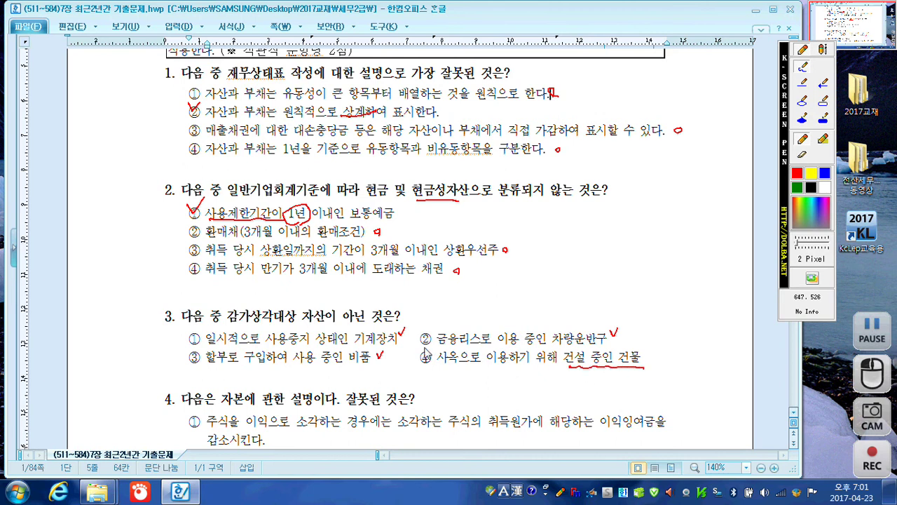
{"action": "left_click_drag", "start_coordinate": [421, 353], "coordinate": [447, 337]}
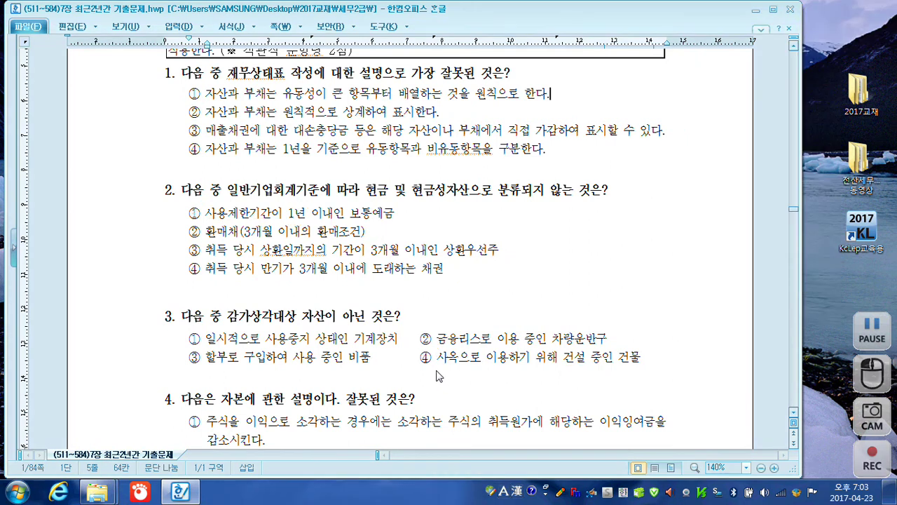
- Mark question 4 with the screen pen: strike through 감자차손 and tick choice ②, with small circles after choices ③ and ④
{"action": "scroll", "coordinate": [437, 376], "scroll_direction": "down", "scroll_amount": 5}
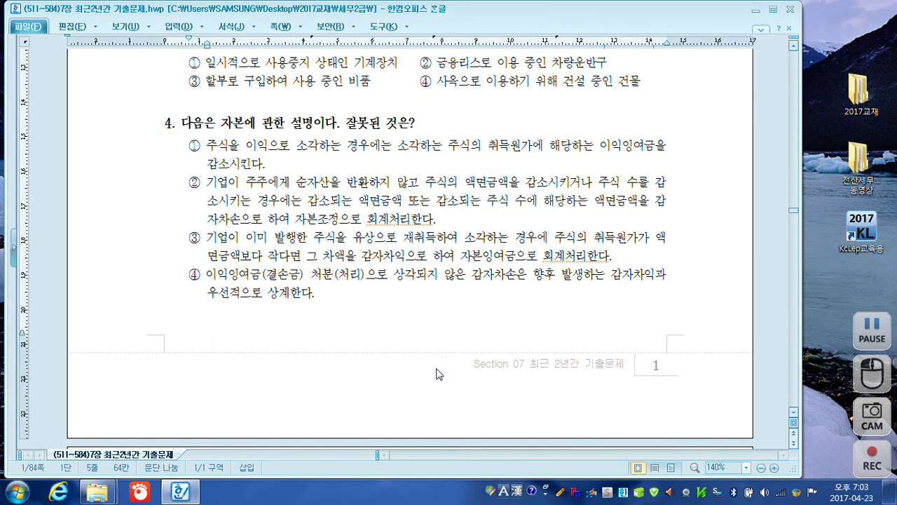
{"action": "scroll", "coordinate": [436, 374], "scroll_direction": "down", "scroll_amount": 1}
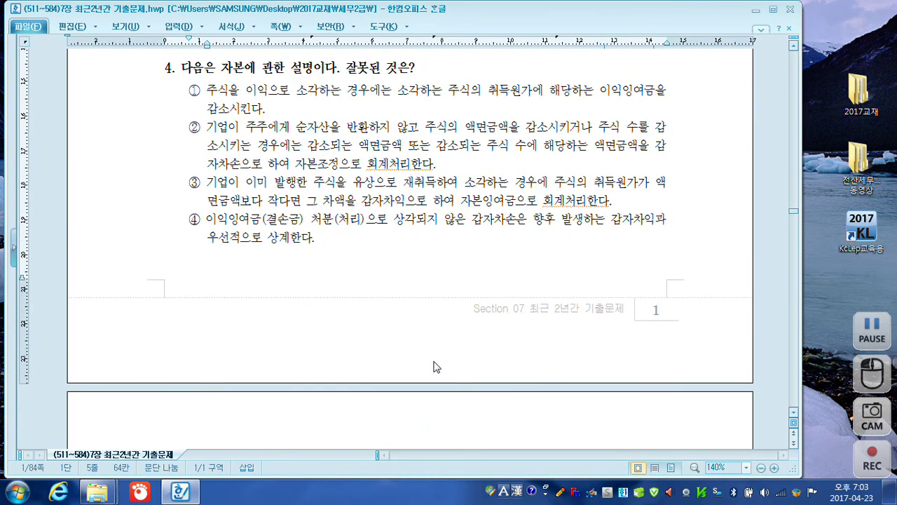
{"action": "scroll", "coordinate": [434, 365], "scroll_direction": "up", "scroll_amount": 1}
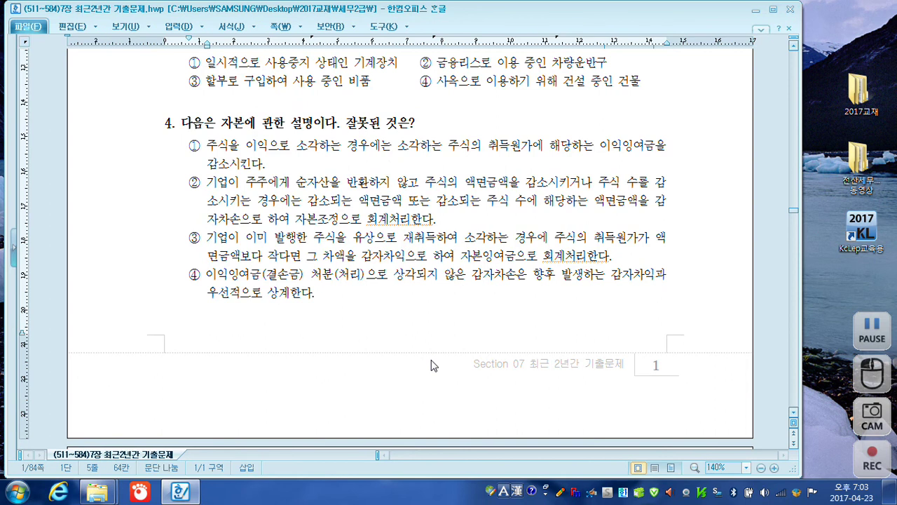
{"action": "key", "text": "ctrl+1"}
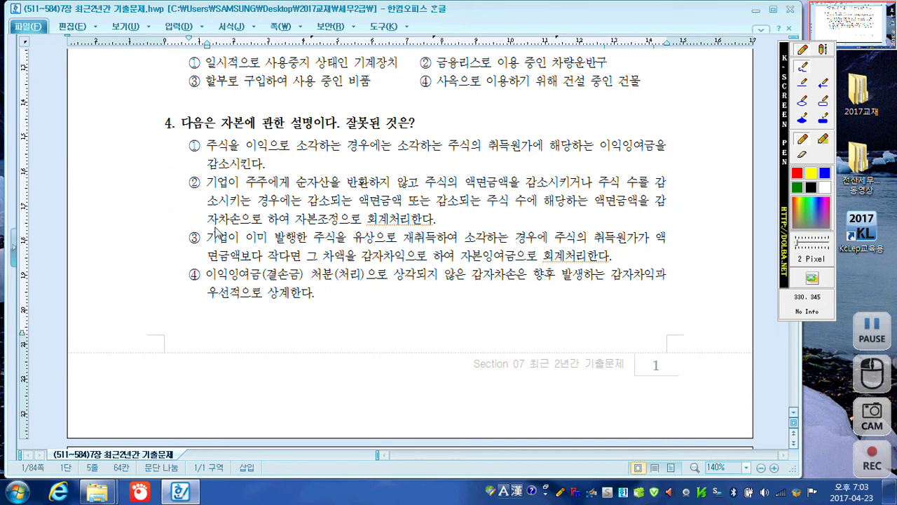
{"action": "left_click_drag", "start_coordinate": [208, 222], "coordinate": [242, 217]}
{"action": "left_click_drag", "start_coordinate": [188, 177], "coordinate": [203, 171]}
{"action": "left_click", "coordinate": [621, 256]}
{"action": "left_click_drag", "start_coordinate": [327, 290], "coordinate": [333, 296]}
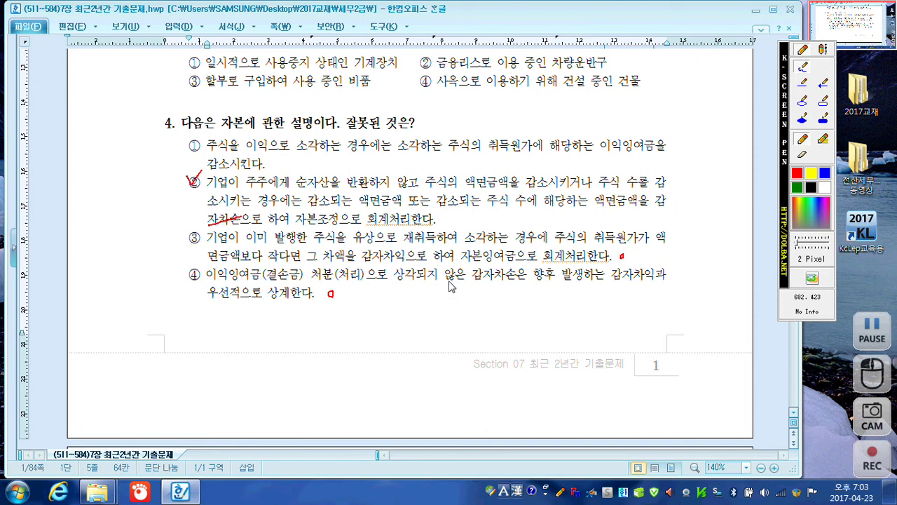
- Mark question 5: put circles after choices ①, ② and ③, underline 자기주식 처분손실 with the note 자본, and tick choice ④
{"action": "scroll", "coordinate": [462, 284], "scroll_direction": "down", "scroll_amount": 5}
{"action": "scroll", "coordinate": [463, 284], "scroll_direction": "down", "scroll_amount": 5}
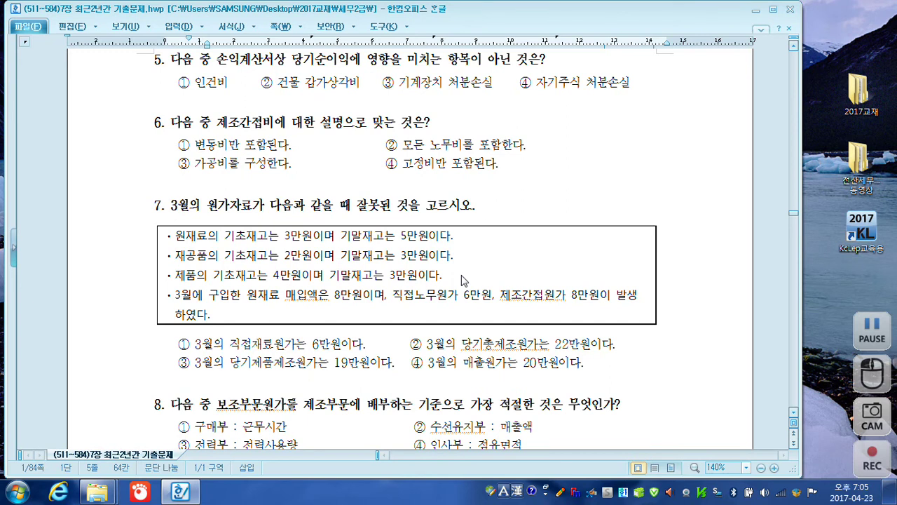
{"action": "key", "text": "F12"}
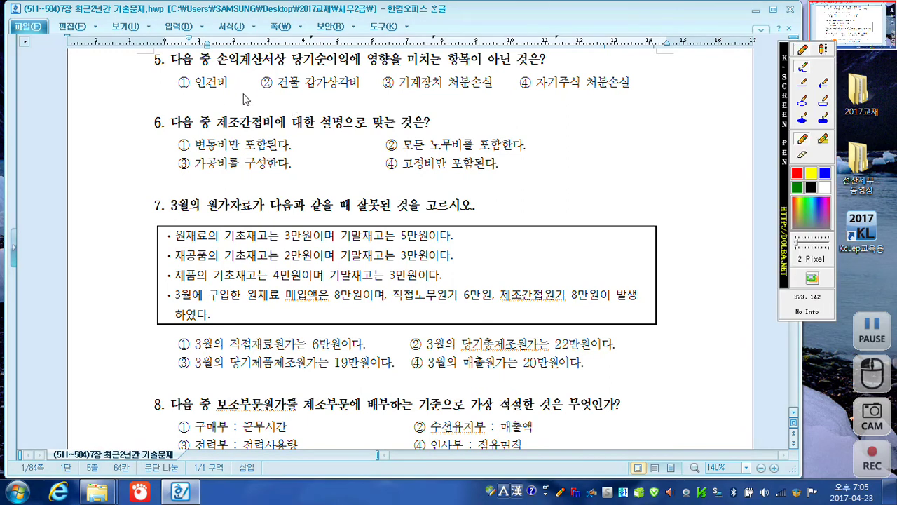
{"action": "left_click_drag", "start_coordinate": [239, 84], "coordinate": [239, 88]}
{"action": "left_click_drag", "start_coordinate": [494, 92], "coordinate": [691, 102]}
{"action": "left_click_drag", "start_coordinate": [521, 74], "coordinate": [541, 65]}
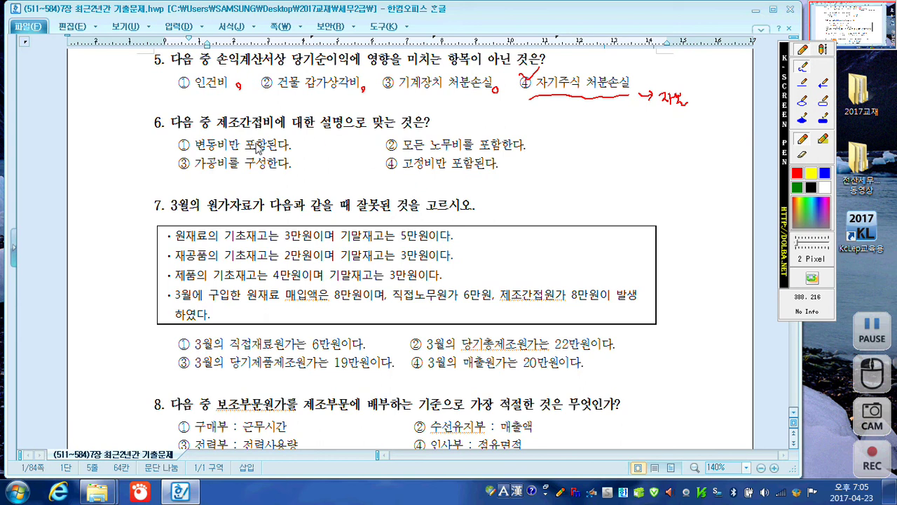
- Underline 변동비만 in question 6, put an X after choices ① and ②, and tick choice ③ as the answer
{"action": "left_click_drag", "start_coordinate": [197, 150], "coordinate": [239, 151]}
{"action": "left_click_drag", "start_coordinate": [295, 141], "coordinate": [302, 150]}
{"action": "left_click_drag", "start_coordinate": [303, 141], "coordinate": [296, 151]}
{"action": "left_click_drag", "start_coordinate": [536, 143], "coordinate": [545, 149]}
{"action": "left_click_drag", "start_coordinate": [544, 142], "coordinate": [535, 149]}
{"action": "left_click_drag", "start_coordinate": [183, 160], "coordinate": [195, 145]}
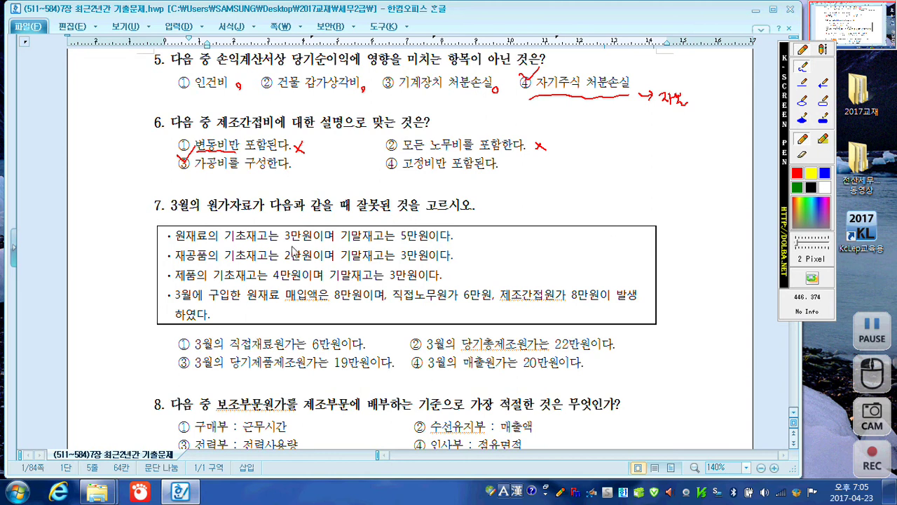
- Underline the raw material amounts 3만원, 5만원 and 8만원 in question 7 and write +8 − 5 = 6 above the first line
{"action": "left_click_drag", "start_coordinate": [285, 244], "coordinate": [321, 243]}
{"action": "left_click_drag", "start_coordinate": [400, 243], "coordinate": [424, 245]}
{"action": "left_click_drag", "start_coordinate": [335, 303], "coordinate": [360, 301]}
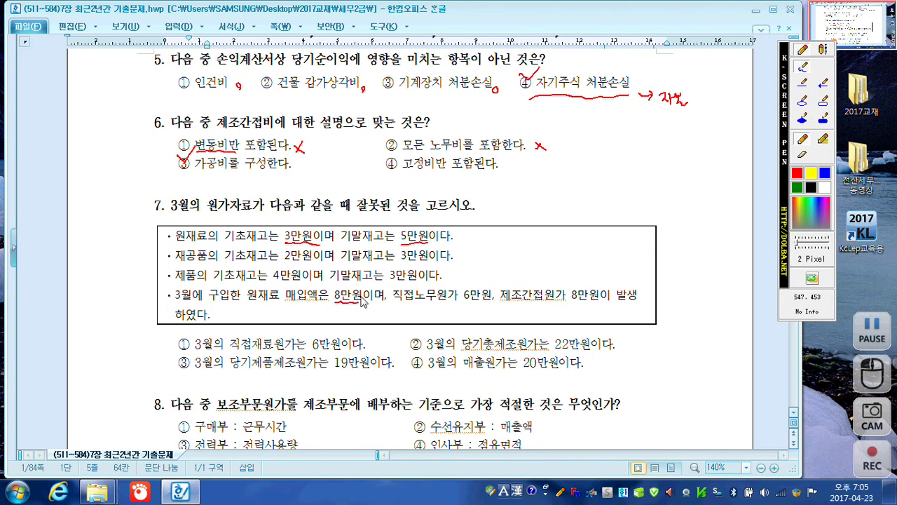
{"action": "left_click_drag", "start_coordinate": [321, 223], "coordinate": [362, 221]}
{"action": "mouse_move", "coordinate": [371, 216]}
{"action": "left_mouse_down"}
{"action": "mouse_move", "coordinate": [372, 226]}
{"action": "mouse_move", "coordinate": [380, 216]}
{"action": "left_mouse_up"}
{"action": "left_click_drag", "start_coordinate": [372, 222], "coordinate": [371, 227]}
{"action": "left_click_drag", "start_coordinate": [473, 218], "coordinate": [484, 218]}
{"action": "left_click_drag", "start_coordinate": [473, 223], "coordinate": [502, 220]}
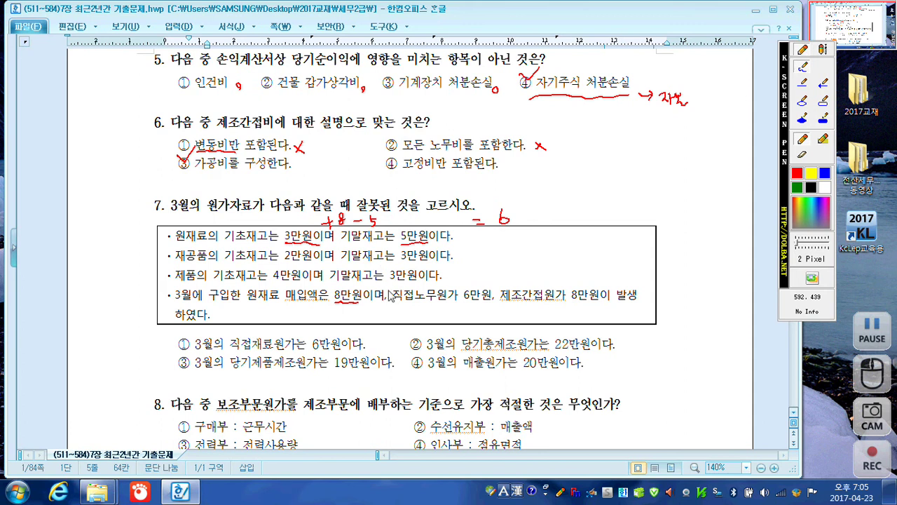
- Circle the 6만원 labour and 8만원 overhead costs, underline the handwritten 6, and write 2 + 20 − 3 = 19 beside the work-in-process line
{"action": "left_click_drag", "start_coordinate": [472, 287], "coordinate": [480, 309]}
{"action": "mouse_move", "coordinate": [576, 300]}
{"action": "left_mouse_down"}
{"action": "mouse_move", "coordinate": [575, 290]}
{"action": "mouse_move", "coordinate": [567, 302]}
{"action": "left_mouse_up"}
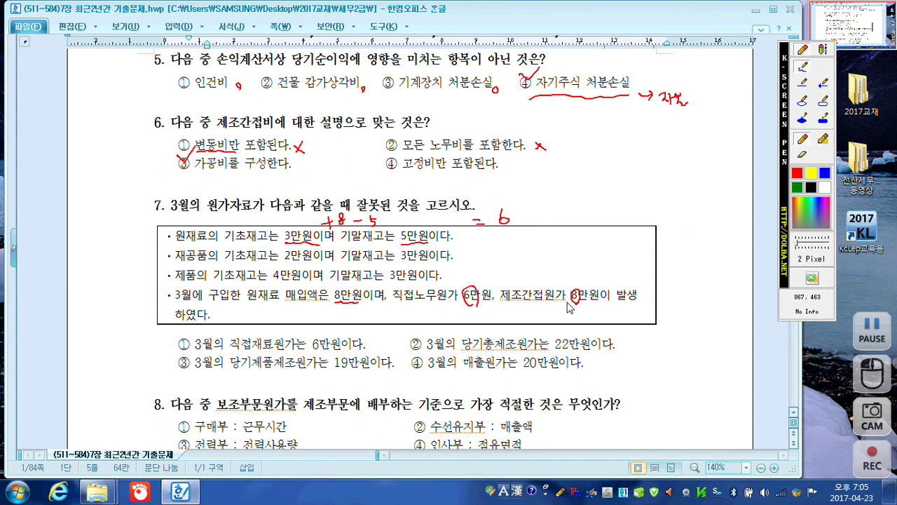
{"action": "left_click_drag", "start_coordinate": [496, 227], "coordinate": [519, 220]}
{"action": "left_click_drag", "start_coordinate": [604, 219], "coordinate": [622, 223]}
{"action": "left_click_drag", "start_coordinate": [560, 235], "coordinate": [584, 236]}
{"action": "left_click_drag", "start_coordinate": [579, 231], "coordinate": [580, 242]}
{"action": "mouse_move", "coordinate": [630, 221]}
{"action": "left_mouse_down"}
{"action": "mouse_move", "coordinate": [643, 229]}
{"action": "mouse_move", "coordinate": [671, 212]}
{"action": "mouse_move", "coordinate": [698, 225]}
{"action": "left_mouse_up"}
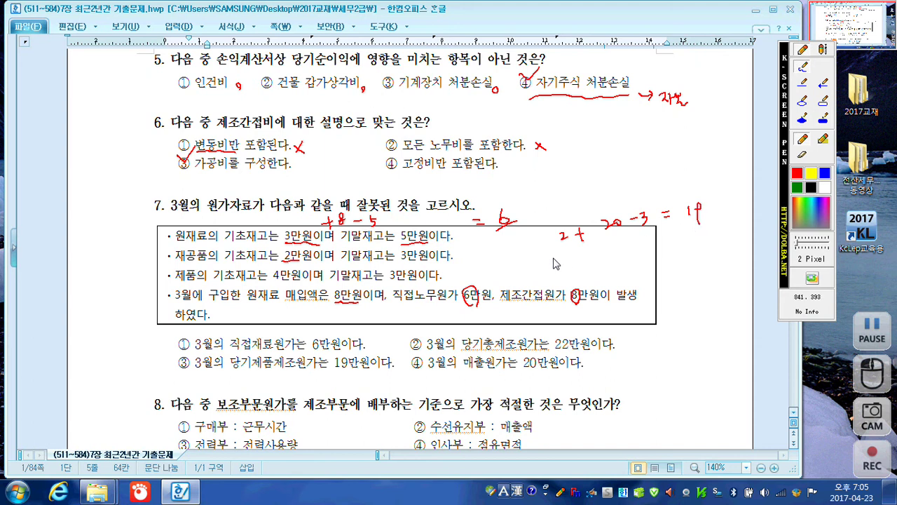
- Write 4 + 19 − 3 = 20 beside the finished goods line and underline the handwritten results 19 and 20
{"action": "mouse_move", "coordinate": [613, 257]}
{"action": "left_mouse_down"}
{"action": "mouse_move", "coordinate": [624, 266]}
{"action": "mouse_move", "coordinate": [577, 269]}
{"action": "left_mouse_up"}
{"action": "left_click_drag", "start_coordinate": [573, 262], "coordinate": [573, 276]}
{"action": "left_click_drag", "start_coordinate": [639, 262], "coordinate": [655, 268]}
{"action": "left_click_drag", "start_coordinate": [674, 254], "coordinate": [709, 255]}
{"action": "left_click_drag", "start_coordinate": [687, 223], "coordinate": [718, 220]}
{"action": "left_click_drag", "start_coordinate": [697, 262], "coordinate": [726, 260]}
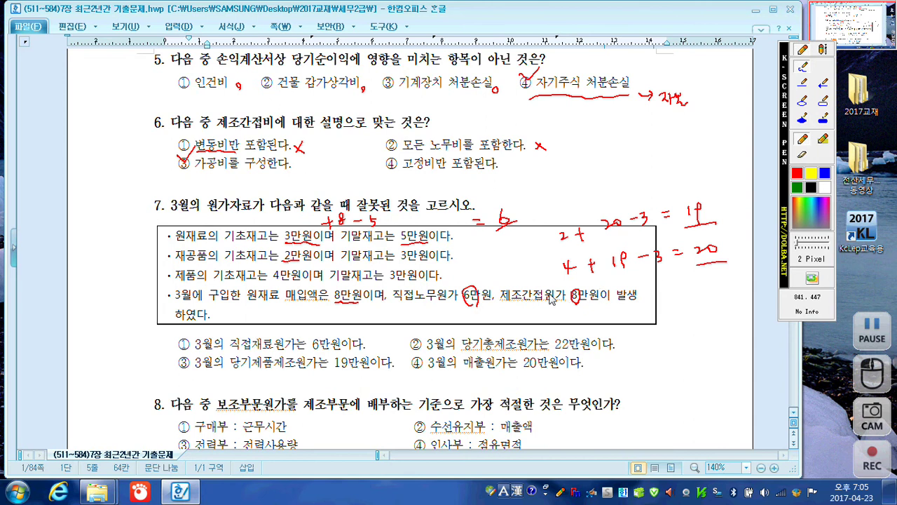
- Put circles after choices ① and ③ of question 7, mark the 22 in choice ②, and circle the handwritten 20 and 19
{"action": "left_click_drag", "start_coordinate": [522, 206], "coordinate": [531, 202]}
{"action": "left_click_drag", "start_coordinate": [375, 330], "coordinate": [373, 332]}
{"action": "mouse_move", "coordinate": [607, 236]}
{"action": "left_mouse_down"}
{"action": "mouse_move", "coordinate": [608, 212]}
{"action": "mouse_move", "coordinate": [622, 230]}
{"action": "mouse_move", "coordinate": [608, 237]}
{"action": "left_mouse_up"}
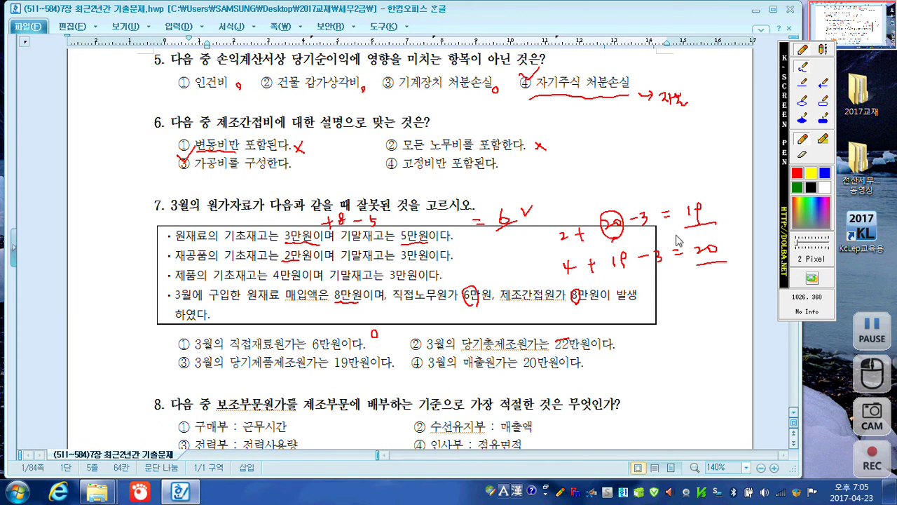
{"action": "mouse_move", "coordinate": [688, 226]}
{"action": "left_mouse_down"}
{"action": "mouse_move", "coordinate": [712, 200]}
{"action": "mouse_move", "coordinate": [713, 224]}
{"action": "left_mouse_up"}
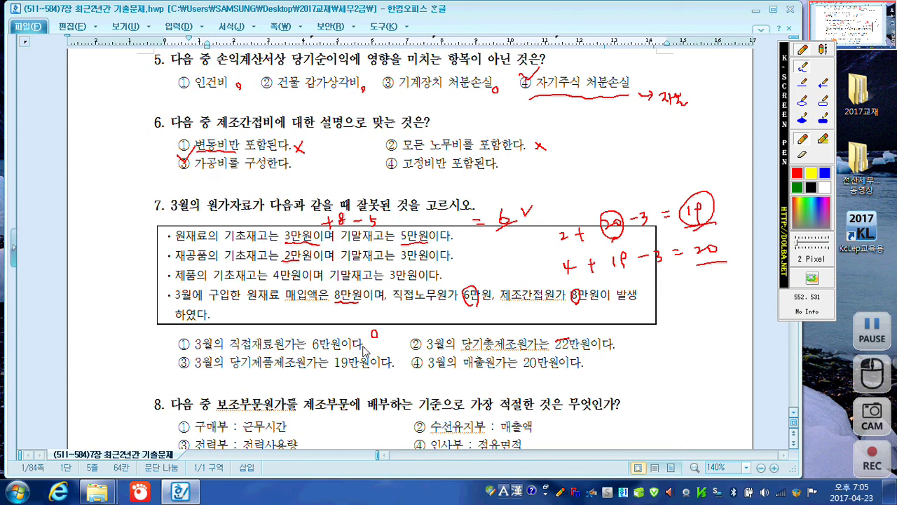
{"action": "left_click_drag", "start_coordinate": [402, 366], "coordinate": [397, 373]}
- Circle the handwritten 20 cost of sales, mark choice ④ as correct, tick choice ② as question 7's answer, and box the handwritten 6
{"action": "mouse_move", "coordinate": [724, 266]}
{"action": "left_mouse_down"}
{"action": "mouse_move", "coordinate": [696, 262]}
{"action": "mouse_move", "coordinate": [726, 265]}
{"action": "left_mouse_up"}
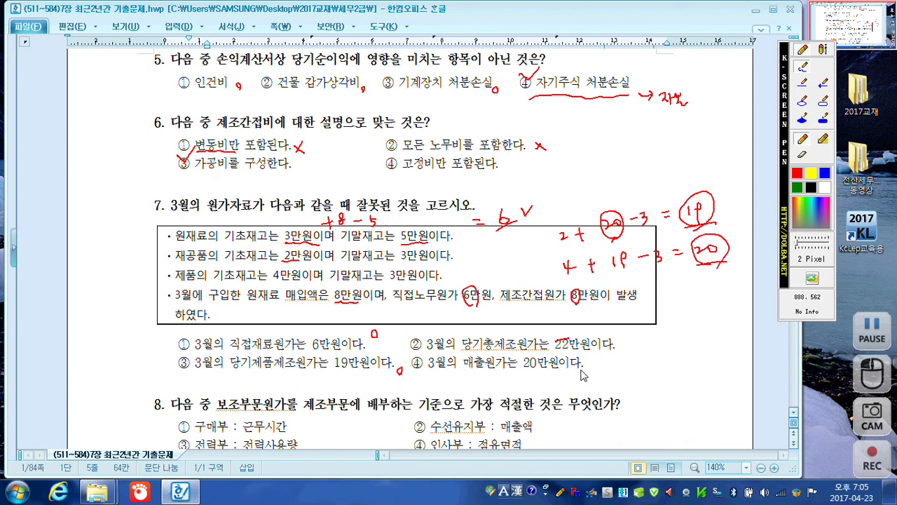
{"action": "left_click_drag", "start_coordinate": [525, 372], "coordinate": [544, 372]}
{"action": "left_click_drag", "start_coordinate": [599, 365], "coordinate": [597, 370]}
{"action": "left_click_drag", "start_coordinate": [412, 331], "coordinate": [429, 321]}
{"action": "mouse_move", "coordinate": [499, 212]}
{"action": "left_mouse_down"}
{"action": "mouse_move", "coordinate": [502, 229]}
{"action": "mouse_move", "coordinate": [499, 214]}
{"action": "mouse_move", "coordinate": [518, 226]}
{"action": "left_mouse_up"}
{"action": "left_click_drag", "start_coordinate": [465, 311], "coordinate": [484, 311]}
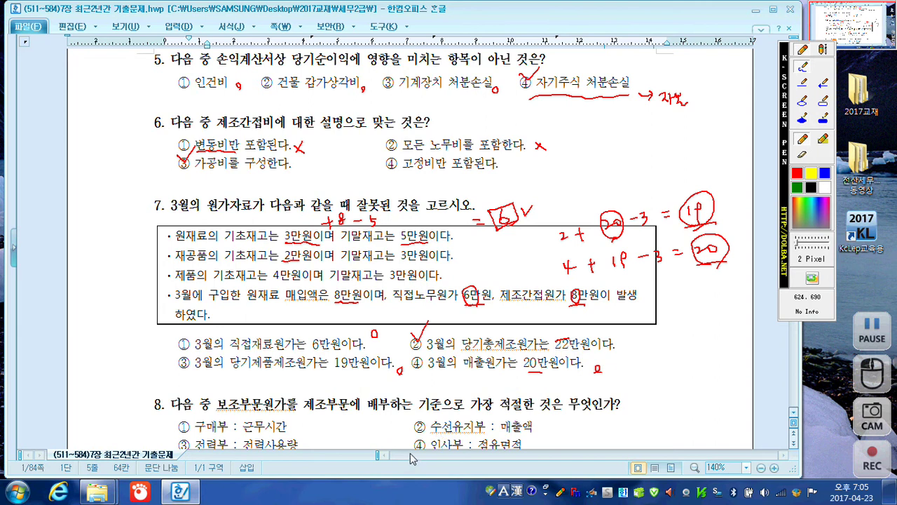
- Tick choice ③ of question 8 and choice ① of question 9, underlining 완성품환산량, 선입선출법 and 평균법 in question 9
{"action": "mouse_move", "coordinate": [176, 437]}
{"action": "left_mouse_down"}
{"action": "mouse_move", "coordinate": [185, 448]}
{"action": "mouse_move", "coordinate": [200, 421]}
{"action": "left_mouse_up"}
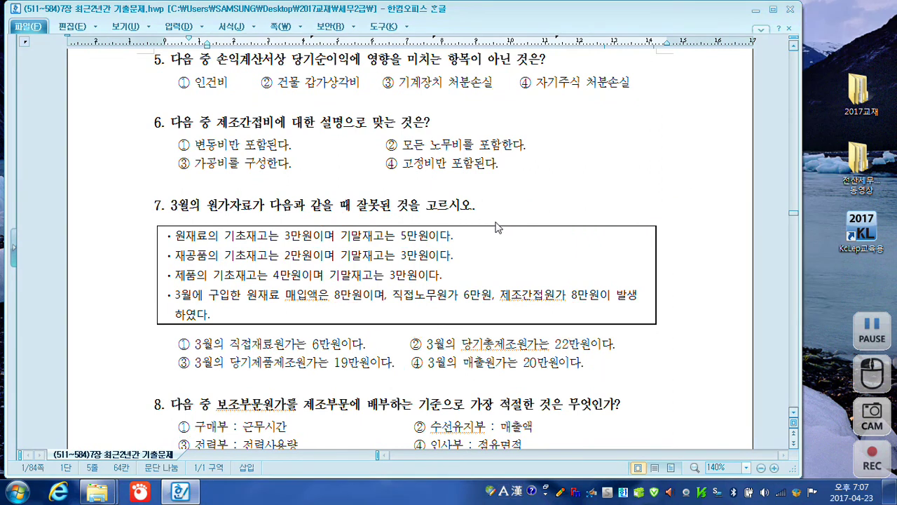
{"action": "scroll", "coordinate": [500, 233], "scroll_direction": "down", "scroll_amount": 8}
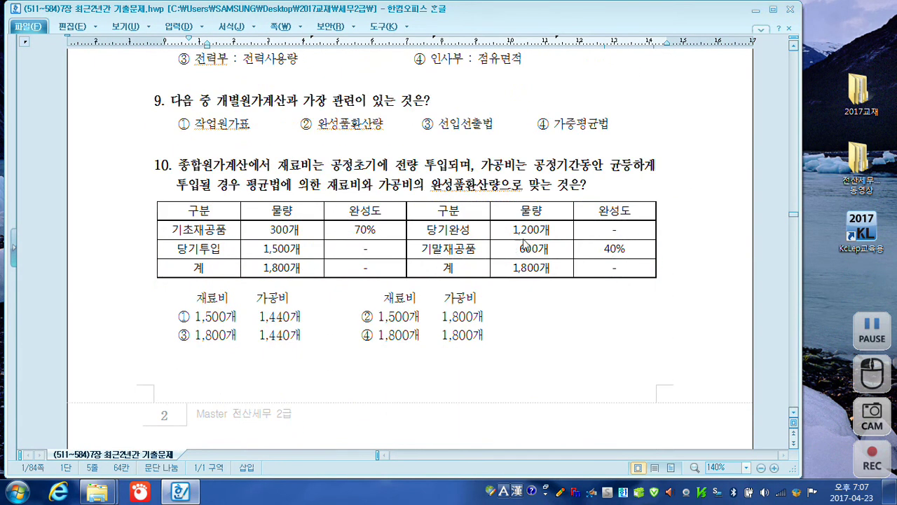
{"action": "scroll", "coordinate": [522, 242], "scroll_direction": "up", "scroll_amount": 1}
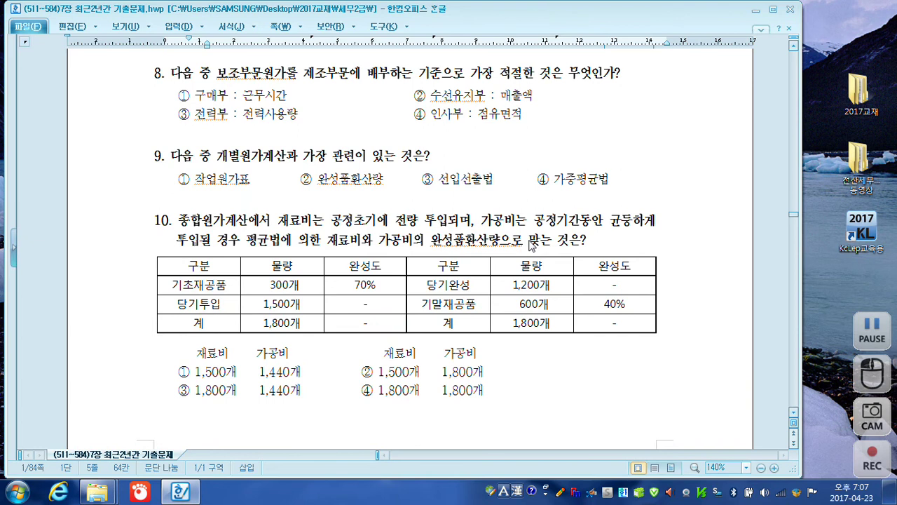
{"action": "key", "text": "F12"}
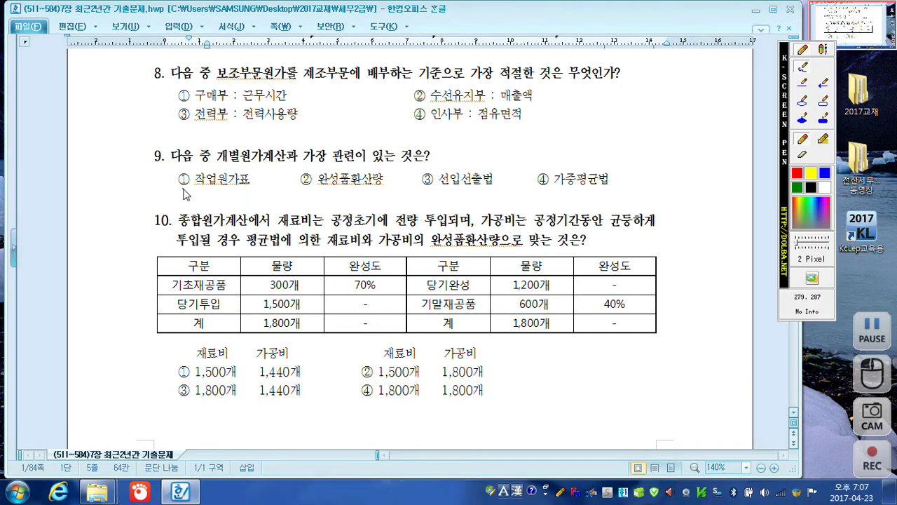
{"action": "left_click_drag", "start_coordinate": [180, 170], "coordinate": [204, 159]}
{"action": "left_click_drag", "start_coordinate": [319, 185], "coordinate": [383, 182]}
{"action": "left_click_drag", "start_coordinate": [439, 188], "coordinate": [493, 187]}
{"action": "left_click_drag", "start_coordinate": [578, 190], "coordinate": [619, 188]}
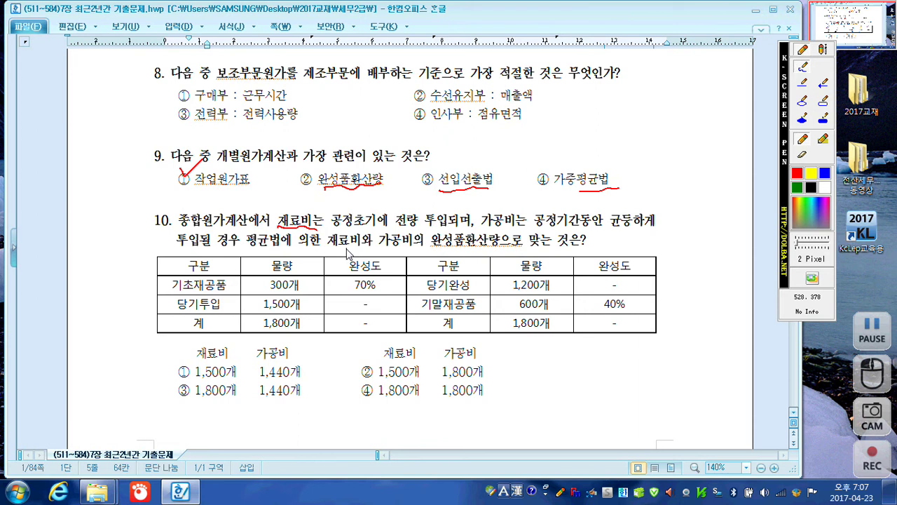
- Underline the key terms in question 10, circle and bracket 1,200개 and 600개, underline 1,800개 in choice ④, and note 240 beside 40%
{"action": "left_click_drag", "start_coordinate": [247, 249], "coordinate": [414, 248]}
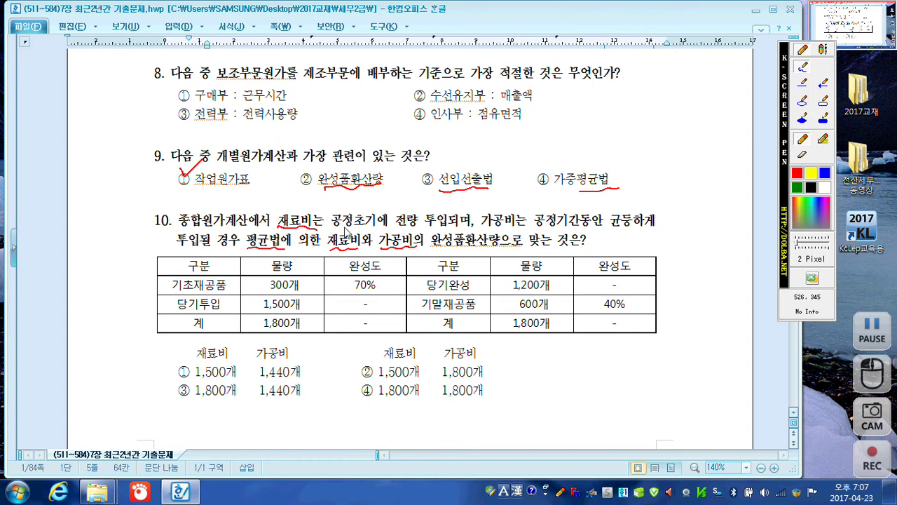
{"action": "left_click_drag", "start_coordinate": [337, 233], "coordinate": [461, 232]}
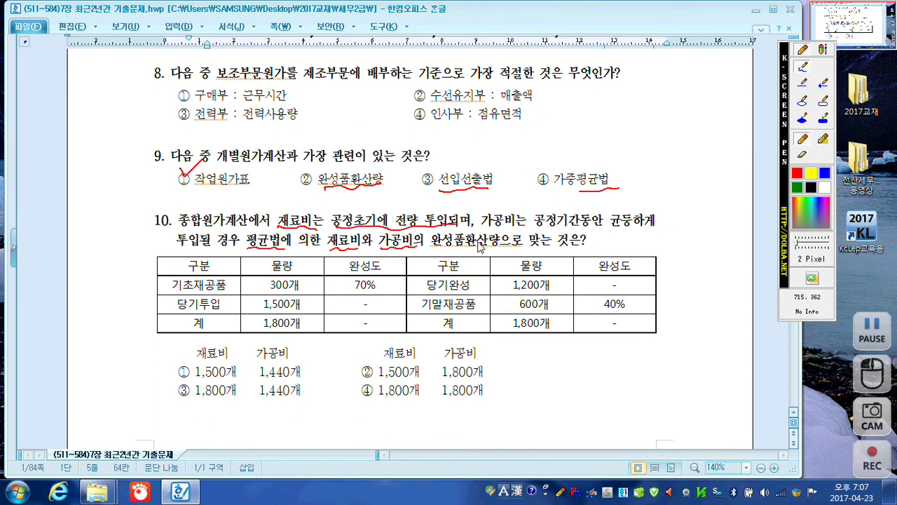
{"action": "mouse_move", "coordinate": [550, 293]}
{"action": "left_mouse_down"}
{"action": "mouse_move", "coordinate": [511, 291]}
{"action": "mouse_move", "coordinate": [555, 286]}
{"action": "mouse_move", "coordinate": [518, 308]}
{"action": "mouse_move", "coordinate": [548, 294]}
{"action": "mouse_move", "coordinate": [541, 315]}
{"action": "left_mouse_up"}
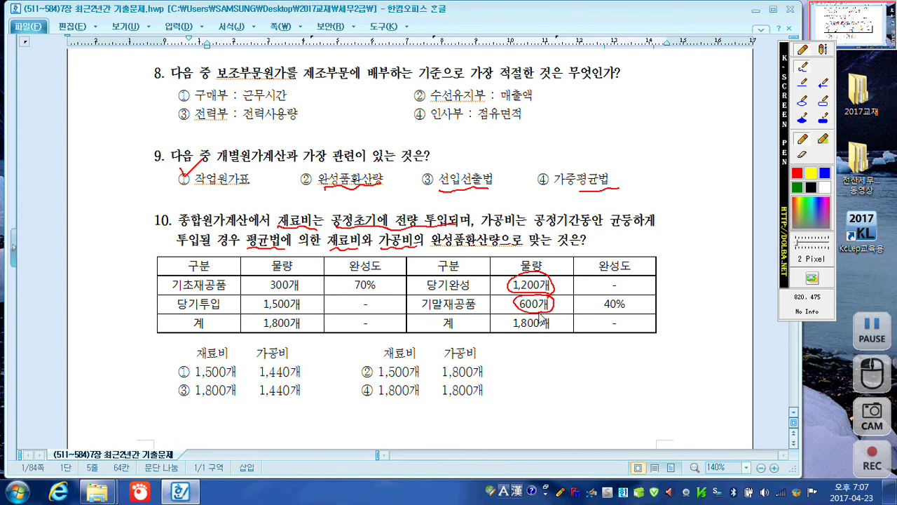
{"action": "left_click_drag", "start_coordinate": [559, 285], "coordinate": [562, 310]}
{"action": "left_click_drag", "start_coordinate": [377, 399], "coordinate": [423, 401]}
{"action": "left_click_drag", "start_coordinate": [650, 306], "coordinate": [688, 303]}
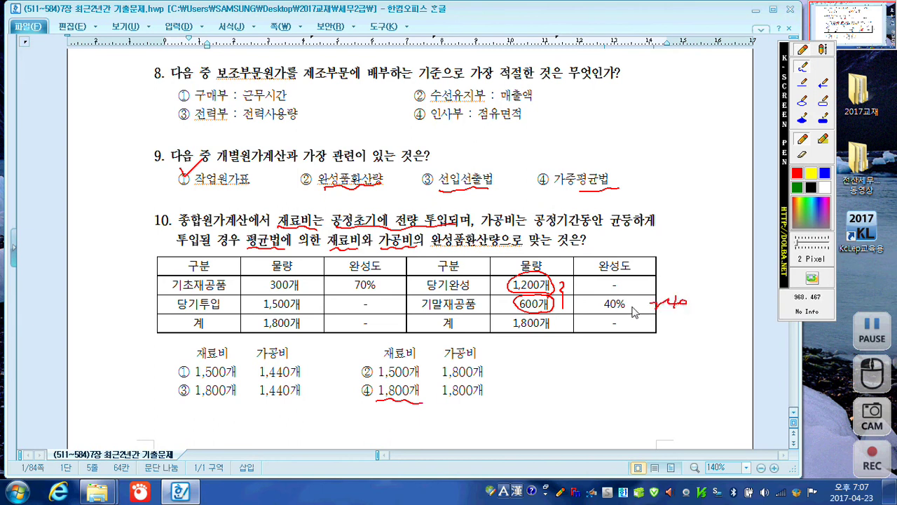
- Tick choice ③ of question 10, mark the 300개 opening stock, and write the subtractions 300 and 210 below, giving 1500 and 1,230
{"action": "mouse_move", "coordinate": [173, 378]}
{"action": "left_mouse_down"}
{"action": "mouse_move", "coordinate": [183, 390]}
{"action": "mouse_move", "coordinate": [204, 375]}
{"action": "mouse_move", "coordinate": [217, 404]}
{"action": "mouse_move", "coordinate": [247, 401]}
{"action": "left_mouse_up"}
{"action": "left_click_drag", "start_coordinate": [261, 399], "coordinate": [306, 396]}
{"action": "left_click_drag", "start_coordinate": [176, 415], "coordinate": [186, 424]}
{"action": "mouse_move", "coordinate": [177, 421]}
{"action": "left_mouse_down"}
{"action": "mouse_move", "coordinate": [186, 429]}
{"action": "mouse_move", "coordinate": [231, 415]}
{"action": "mouse_move", "coordinate": [286, 417]}
{"action": "left_mouse_up"}
{"action": "mouse_move", "coordinate": [309, 281]}
{"action": "left_mouse_down"}
{"action": "mouse_move", "coordinate": [317, 289]}
{"action": "mouse_move", "coordinate": [322, 277]}
{"action": "mouse_move", "coordinate": [341, 294]}
{"action": "mouse_move", "coordinate": [335, 299]}
{"action": "left_mouse_up"}
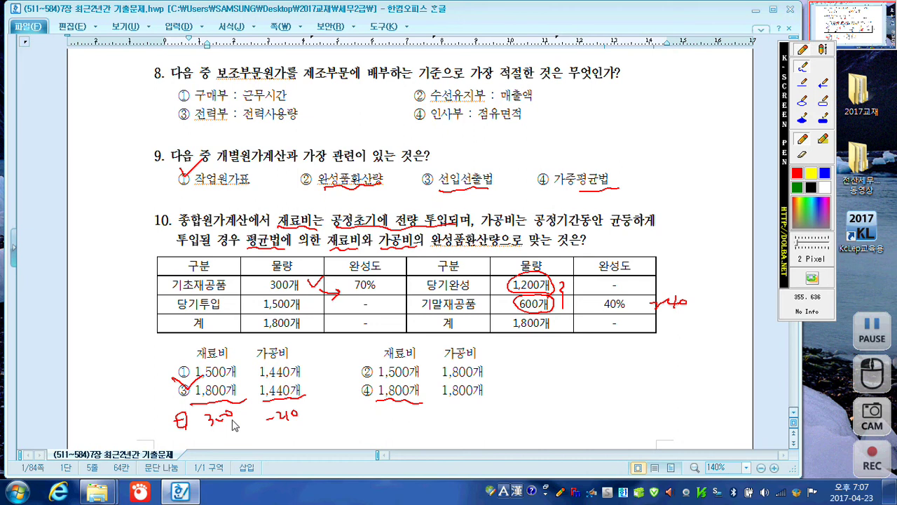
{"action": "mouse_move", "coordinate": [177, 433]}
{"action": "left_mouse_down"}
{"action": "mouse_move", "coordinate": [242, 420]}
{"action": "mouse_move", "coordinate": [236, 436]}
{"action": "mouse_move", "coordinate": [310, 422]}
{"action": "mouse_move", "coordinate": [280, 449]}
{"action": "mouse_move", "coordinate": [326, 436]}
{"action": "mouse_move", "coordinate": [294, 435]}
{"action": "left_mouse_up"}
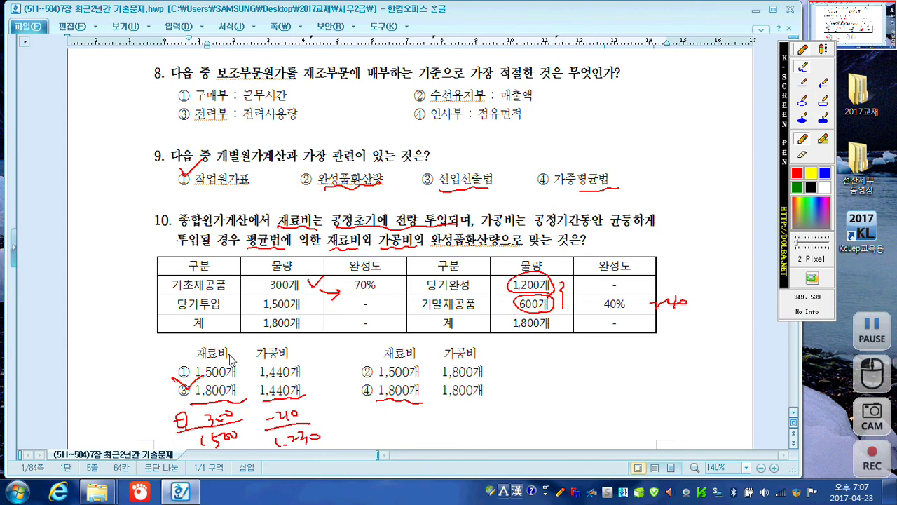
- Tick choice ① of question 11, underline 임대, 대여 and 건설용역 in the other choices, and circle 용역의 공급 in the question
{"action": "scroll", "coordinate": [238, 351], "scroll_direction": "down", "scroll_amount": 10}
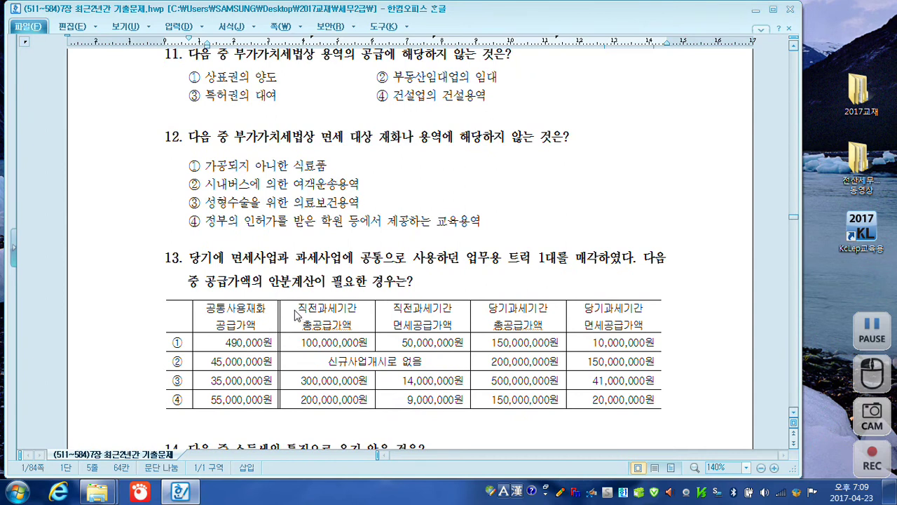
{"action": "key", "text": "F12"}
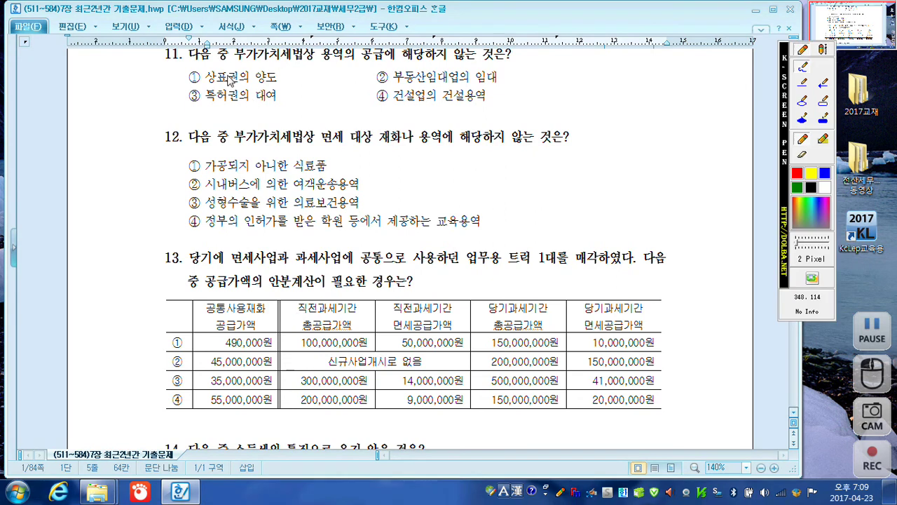
{"action": "mouse_move", "coordinate": [187, 70]}
{"action": "left_mouse_down"}
{"action": "mouse_move", "coordinate": [196, 79]}
{"action": "mouse_move", "coordinate": [210, 64]}
{"action": "left_mouse_up"}
{"action": "left_click_drag", "start_coordinate": [476, 79], "coordinate": [513, 83]}
{"action": "left_click_drag", "start_coordinate": [249, 102], "coordinate": [286, 103]}
{"action": "left_click_drag", "start_coordinate": [444, 106], "coordinate": [490, 103]}
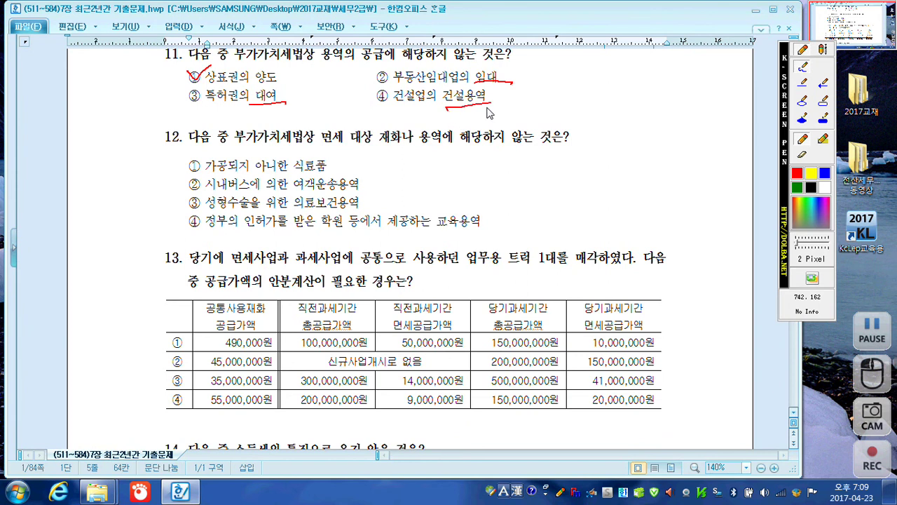
{"action": "mouse_move", "coordinate": [367, 62]}
{"action": "left_mouse_down"}
{"action": "mouse_move", "coordinate": [336, 68]}
{"action": "mouse_move", "coordinate": [355, 35]}
{"action": "mouse_move", "coordinate": [387, 62]}
{"action": "left_mouse_up"}
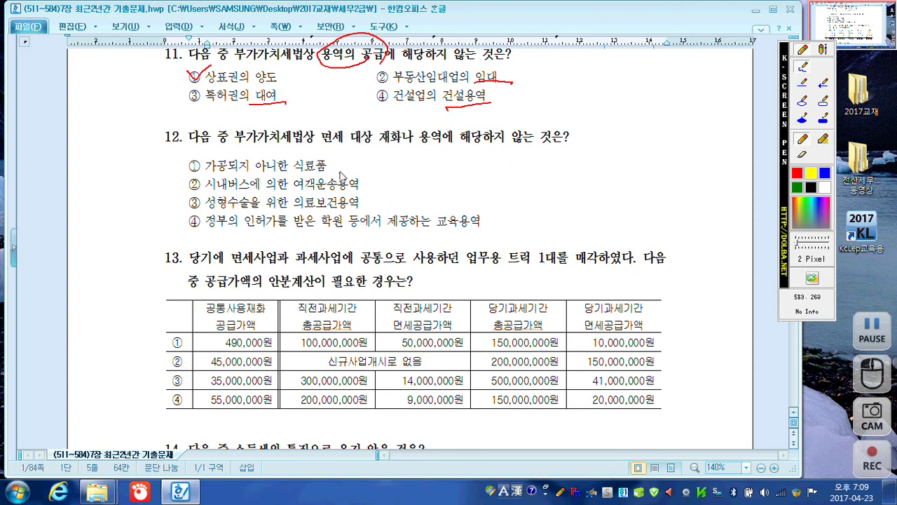
- In question 12, circle-mark choices ① and ②, tick ③, and write a bracketed exclusion note (자동차운전, 무도 등 제외) beside ④
{"action": "left_click_drag", "start_coordinate": [343, 163], "coordinate": [371, 188]}
{"action": "left_click_drag", "start_coordinate": [194, 204], "coordinate": [207, 194]}
{"action": "mouse_move", "coordinate": [495, 215]}
{"action": "left_mouse_down"}
{"action": "mouse_move", "coordinate": [492, 230]}
{"action": "mouse_move", "coordinate": [522, 211]}
{"action": "mouse_move", "coordinate": [530, 229]}
{"action": "mouse_move", "coordinate": [567, 219]}
{"action": "mouse_move", "coordinate": [571, 231]}
{"action": "mouse_move", "coordinate": [621, 223]}
{"action": "mouse_move", "coordinate": [648, 234]}
{"action": "mouse_move", "coordinate": [639, 219]}
{"action": "mouse_move", "coordinate": [646, 235]}
{"action": "mouse_move", "coordinate": [691, 230]}
{"action": "left_mouse_up"}
{"action": "left_click", "coordinate": [605, 225]}
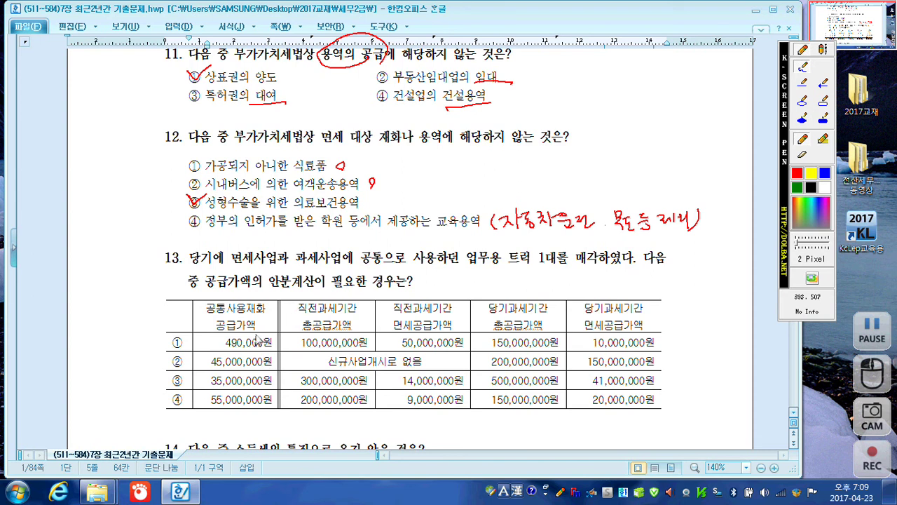
- Underline and bracket 490,000원 in question 13's table, write a note above it, and put small circles beside rows ① and ②
{"action": "mouse_move", "coordinate": [225, 346]}
{"action": "left_mouse_down"}
{"action": "mouse_move", "coordinate": [282, 346]}
{"action": "mouse_move", "coordinate": [266, 335]}
{"action": "mouse_move", "coordinate": [298, 320]}
{"action": "left_mouse_up"}
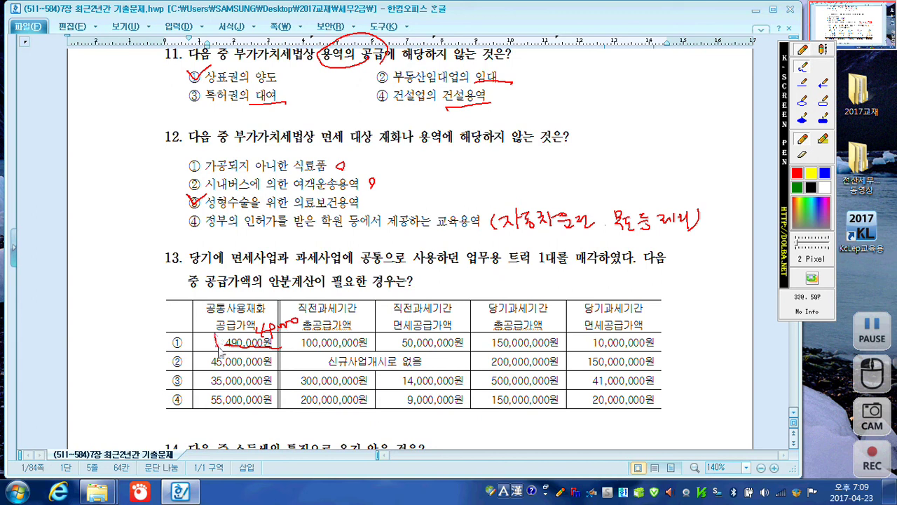
{"action": "left_click_drag", "start_coordinate": [244, 335], "coordinate": [217, 347]}
{"action": "left_click_drag", "start_coordinate": [197, 348], "coordinate": [197, 345]}
{"action": "left_click_drag", "start_coordinate": [194, 357], "coordinate": [192, 365]}
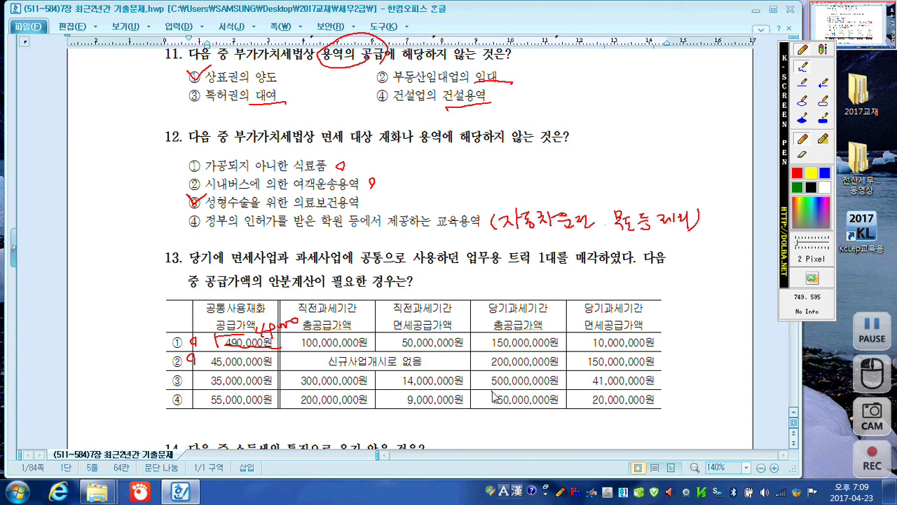
- Box 500,000,000원 in question 13, underline 사용하던 업무용 트럭 1대를 매각 with the note 직전과세기간 비율, and cross out both 당기과세기간 headers
{"action": "left_click_drag", "start_coordinate": [494, 389], "coordinate": [569, 384]}
{"action": "mouse_move", "coordinate": [491, 393]}
{"action": "left_mouse_down"}
{"action": "mouse_move", "coordinate": [485, 379]}
{"action": "mouse_move", "coordinate": [503, 366]}
{"action": "mouse_move", "coordinate": [559, 376]}
{"action": "left_mouse_up"}
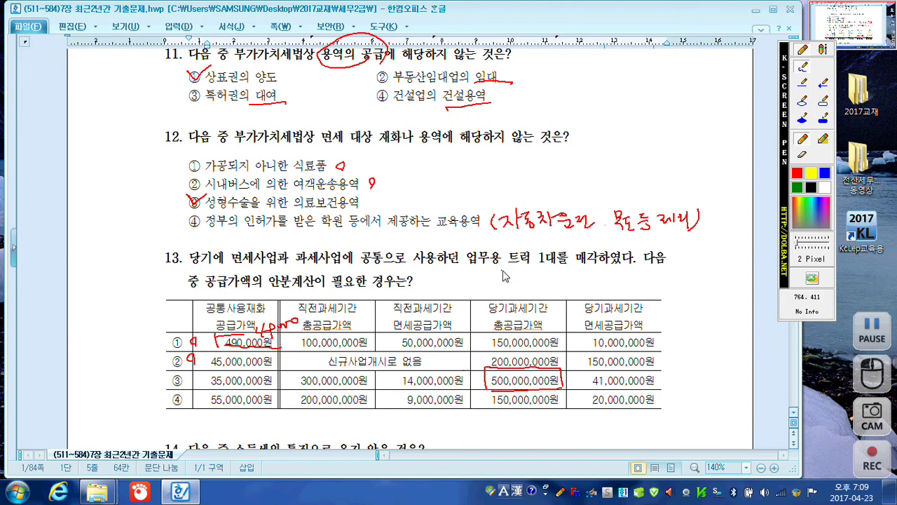
{"action": "left_click_drag", "start_coordinate": [416, 267], "coordinate": [603, 261]}
{"action": "mouse_move", "coordinate": [524, 273]}
{"action": "left_mouse_down"}
{"action": "mouse_move", "coordinate": [531, 289]}
{"action": "mouse_move", "coordinate": [548, 283]}
{"action": "mouse_move", "coordinate": [579, 297]}
{"action": "mouse_move", "coordinate": [667, 278]}
{"action": "mouse_move", "coordinate": [683, 289]}
{"action": "left_mouse_up"}
{"action": "mouse_move", "coordinate": [532, 307]}
{"action": "left_mouse_down"}
{"action": "mouse_move", "coordinate": [517, 327]}
{"action": "mouse_move", "coordinate": [528, 328]}
{"action": "left_mouse_up"}
{"action": "mouse_move", "coordinate": [623, 302]}
{"action": "left_mouse_down"}
{"action": "mouse_move", "coordinate": [609, 318]}
{"action": "mouse_move", "coordinate": [622, 320]}
{"action": "left_mouse_up"}
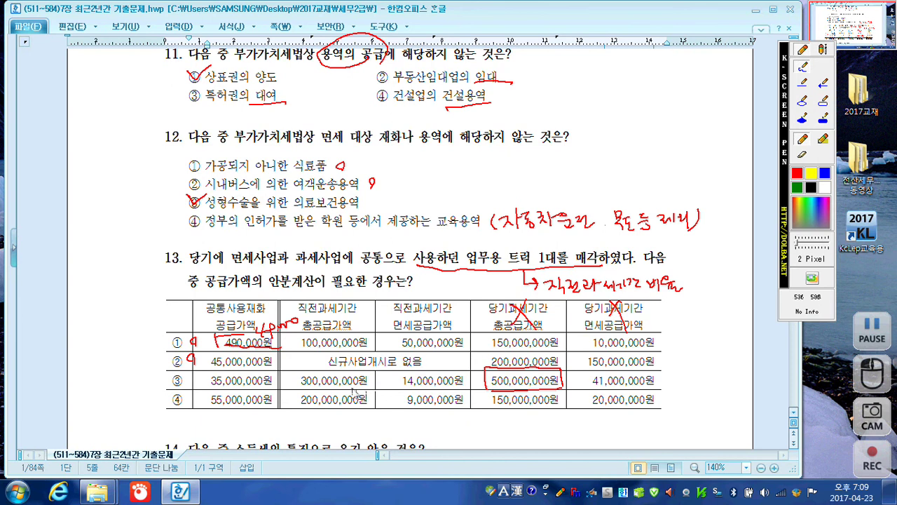
- Mark row ③ with an arrow, 5% and an underline under 35,000,000원, add an arrow to row ④, and tick ④ as question 13's answer
{"action": "mouse_move", "coordinate": [366, 371]}
{"action": "left_mouse_down"}
{"action": "mouse_move", "coordinate": [386, 366]}
{"action": "mouse_move", "coordinate": [396, 387]}
{"action": "mouse_move", "coordinate": [385, 389]}
{"action": "left_mouse_up"}
{"action": "left_click_drag", "start_coordinate": [211, 391], "coordinate": [282, 391]}
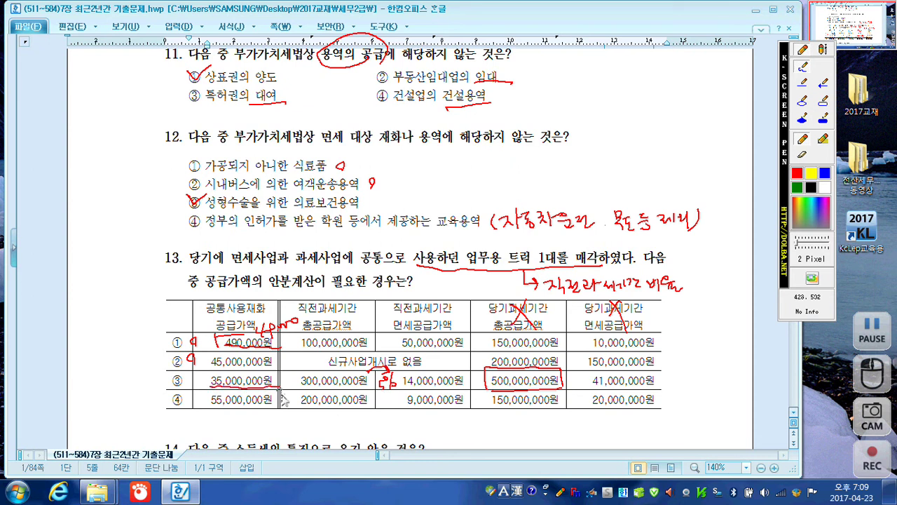
{"action": "left_click_drag", "start_coordinate": [199, 381], "coordinate": [199, 389]}
{"action": "mouse_move", "coordinate": [359, 410]}
{"action": "left_mouse_down"}
{"action": "mouse_move", "coordinate": [386, 415]}
{"action": "mouse_move", "coordinate": [397, 405]}
{"action": "left_mouse_up"}
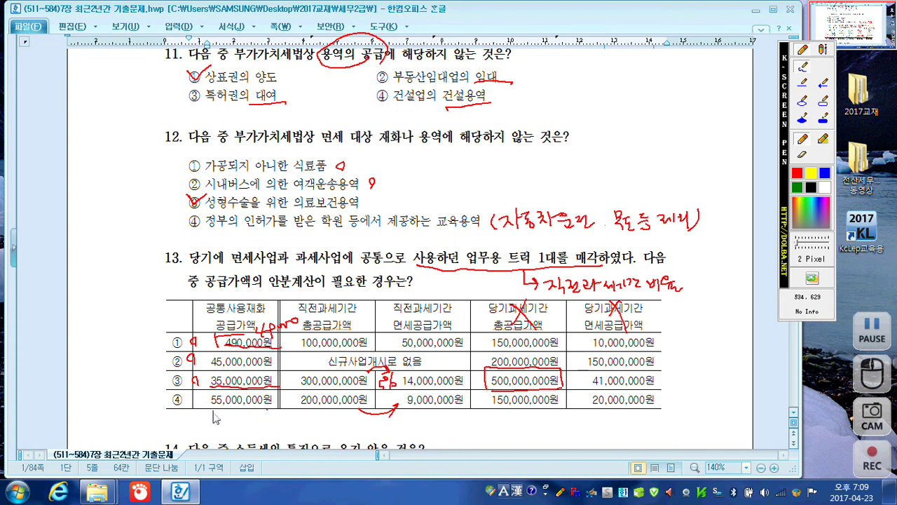
{"action": "left_click_drag", "start_coordinate": [172, 393], "coordinate": [199, 378]}
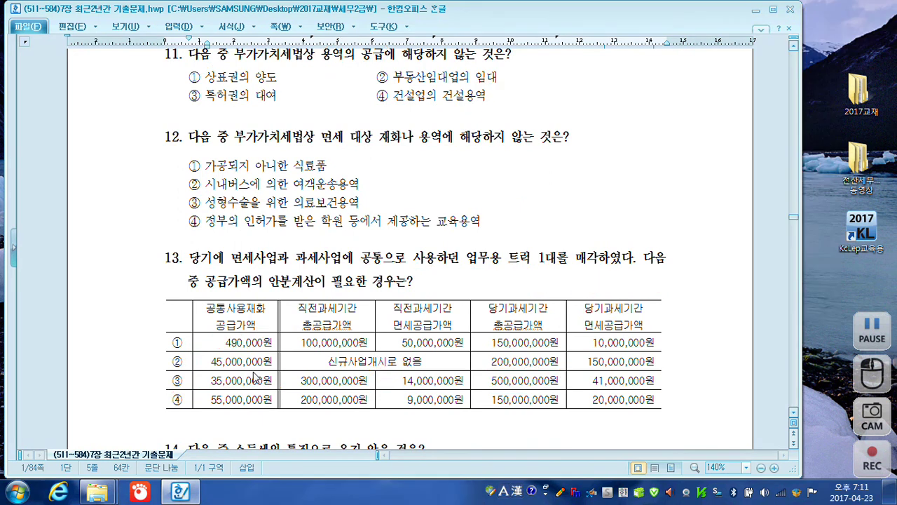
- In question 14, underline 직접세에 해당, circle-mark choices ① to ③, replace 단일 with handwritten 누진, and tick choice ④
{"action": "scroll", "coordinate": [256, 371], "scroll_direction": "down", "scroll_amount": 10}
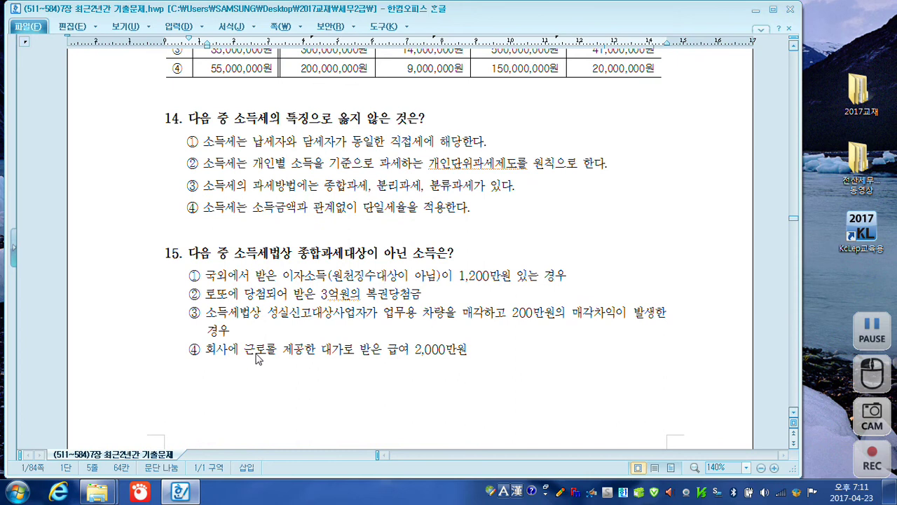
{"action": "key", "text": "F12"}
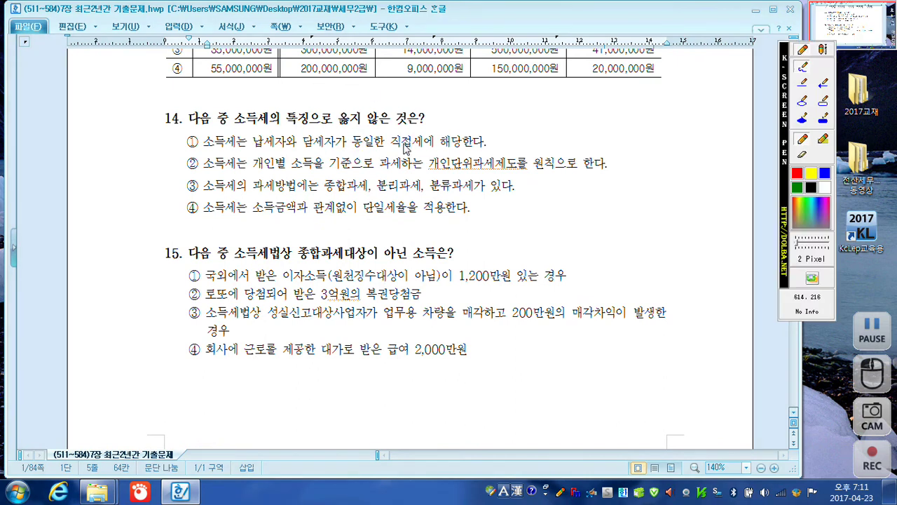
{"action": "left_click_drag", "start_coordinate": [392, 149], "coordinate": [463, 148]}
{"action": "left_click_drag", "start_coordinate": [620, 161], "coordinate": [627, 169]}
{"action": "left_click_drag", "start_coordinate": [501, 139], "coordinate": [499, 147]}
{"action": "left_click_drag", "start_coordinate": [531, 183], "coordinate": [525, 189]}
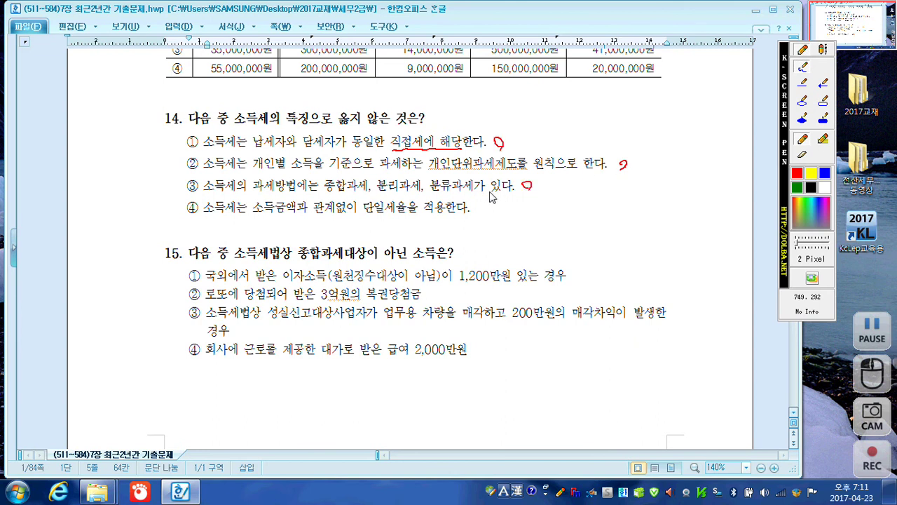
{"action": "mouse_move", "coordinate": [363, 216]}
{"action": "left_mouse_down"}
{"action": "mouse_move", "coordinate": [381, 210]}
{"action": "mouse_move", "coordinate": [371, 231]}
{"action": "mouse_move", "coordinate": [384, 238]}
{"action": "mouse_move", "coordinate": [394, 227]}
{"action": "left_mouse_up"}
{"action": "left_click_drag", "start_coordinate": [186, 203], "coordinate": [204, 194]}
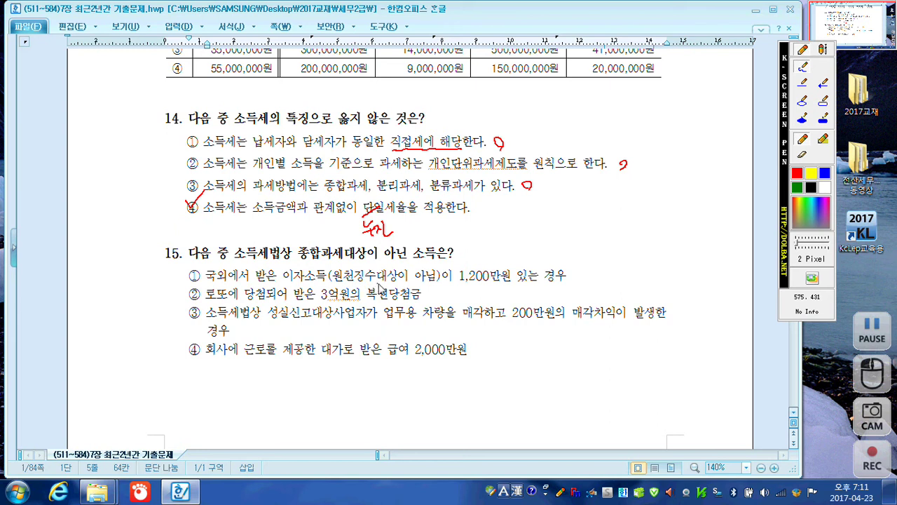
- In question 15, circle-mark ① and ④, tick ② and ③, underline 업무용 차량 and 발생한, and add an arrow to 승용차 below 매각
{"action": "left_click_drag", "start_coordinate": [579, 267], "coordinate": [576, 275]}
{"action": "left_click_drag", "start_coordinate": [185, 286], "coordinate": [215, 272]}
{"action": "left_click_drag", "start_coordinate": [384, 326], "coordinate": [450, 324]}
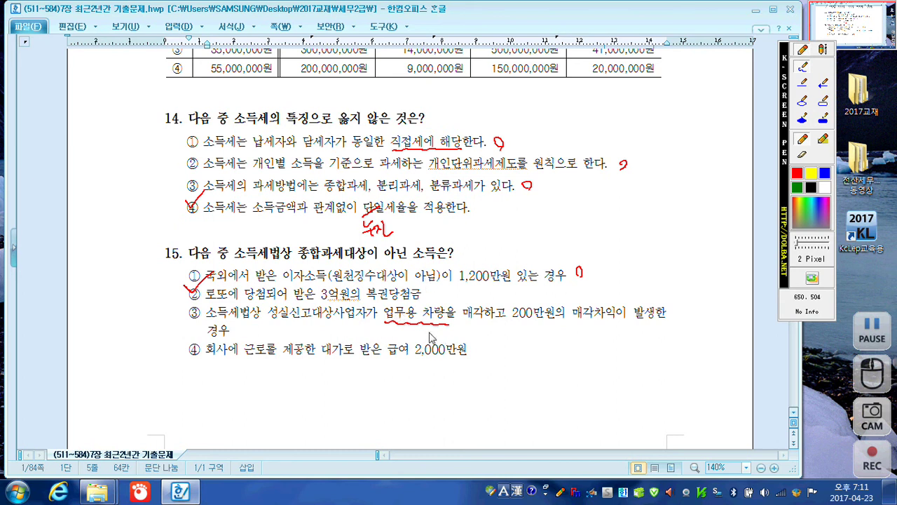
{"action": "mouse_move", "coordinate": [466, 327]}
{"action": "left_mouse_down"}
{"action": "mouse_move", "coordinate": [483, 326]}
{"action": "mouse_move", "coordinate": [487, 337]}
{"action": "mouse_move", "coordinate": [520, 352]}
{"action": "mouse_move", "coordinate": [525, 339]}
{"action": "mouse_move", "coordinate": [527, 348]}
{"action": "mouse_move", "coordinate": [555, 335]}
{"action": "left_mouse_up"}
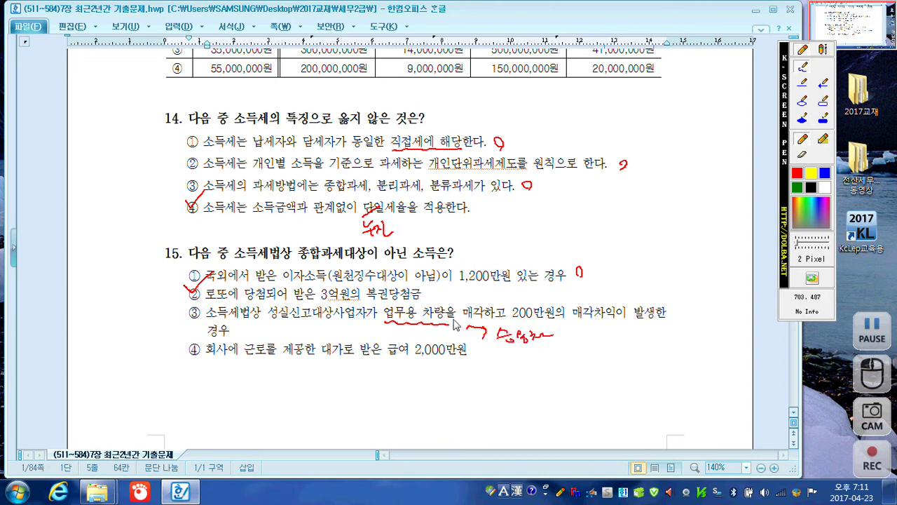
{"action": "left_click_drag", "start_coordinate": [192, 313], "coordinate": [211, 305]}
{"action": "left_click_drag", "start_coordinate": [633, 327], "coordinate": [676, 324]}
{"action": "left_click_drag", "start_coordinate": [475, 361], "coordinate": [477, 359]}
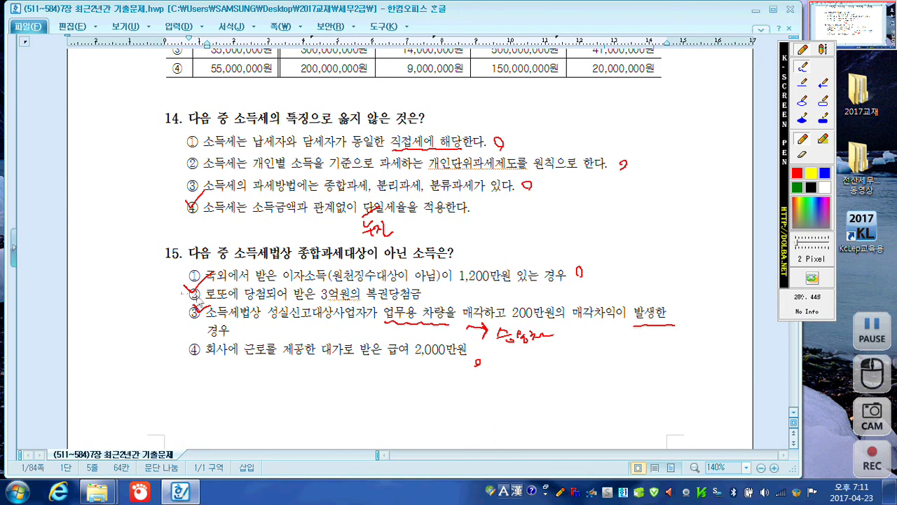
{"action": "mouse_move", "coordinate": [181, 296]}
{"action": "left_mouse_down"}
{"action": "mouse_move", "coordinate": [171, 289]}
{"action": "mouse_move", "coordinate": [180, 294]}
{"action": "mouse_move", "coordinate": [176, 320]}
{"action": "left_mouse_up"}
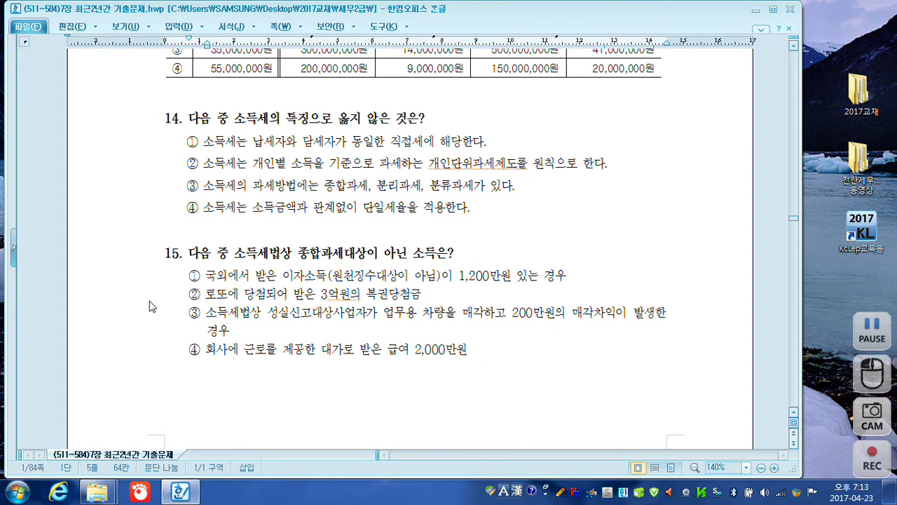
- Go to the 문제 1 transactions in the 실기시험 section and launch the KcLep education program
{"action": "scroll", "coordinate": [150, 309], "scroll_direction": "down", "scroll_amount": 10}
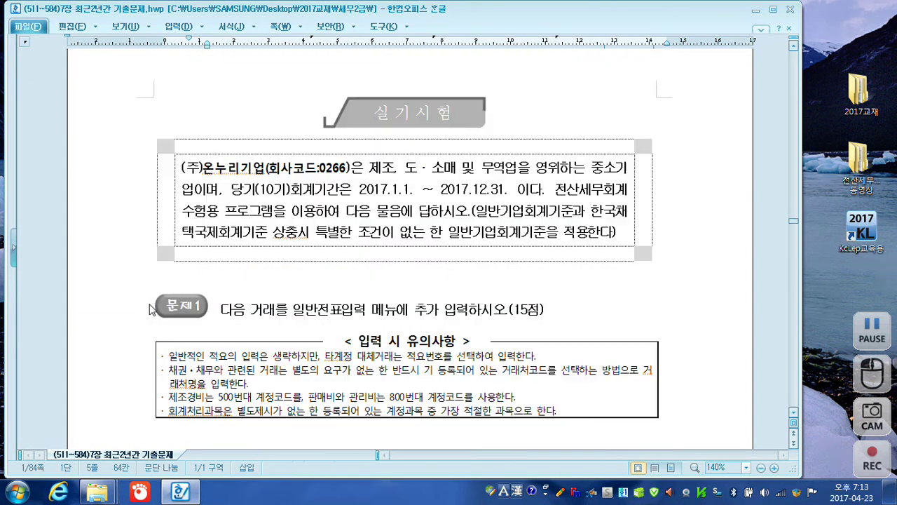
{"action": "scroll", "coordinate": [150, 309], "scroll_direction": "down", "scroll_amount": 2}
{"action": "scroll", "coordinate": [150, 309], "scroll_direction": "down", "scroll_amount": 4}
{"action": "scroll", "coordinate": [149, 310], "scroll_direction": "down", "scroll_amount": 2}
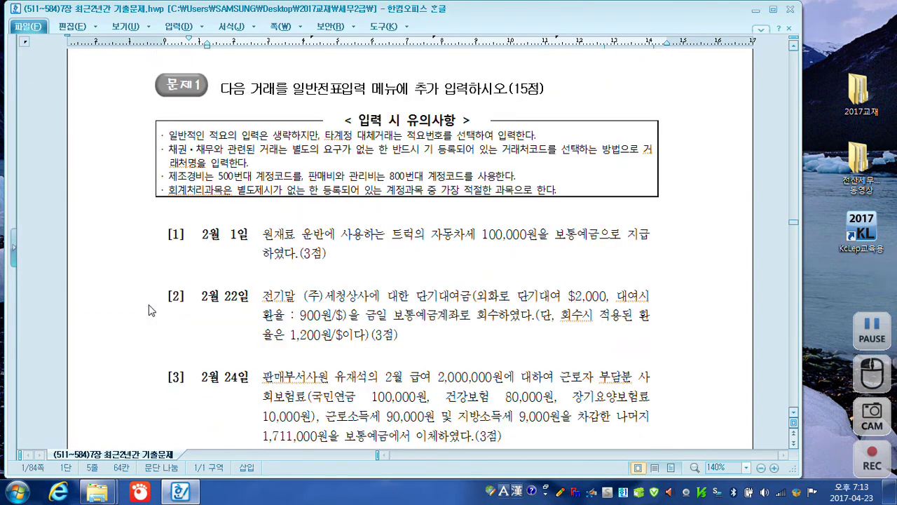
{"action": "scroll", "coordinate": [149, 310], "scroll_direction": "down", "scroll_amount": 2}
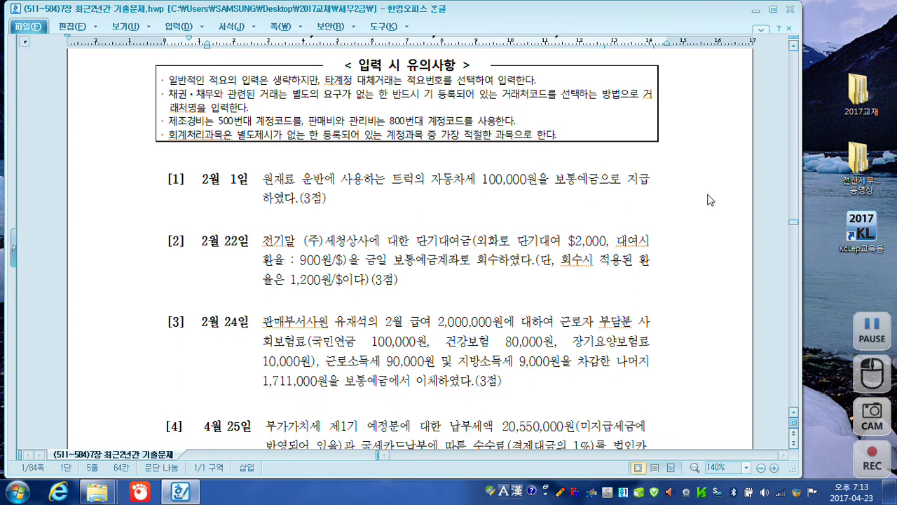
{"action": "left_click", "coordinate": [854, 224]}
{"action": "double_click", "coordinate": [854, 226]}
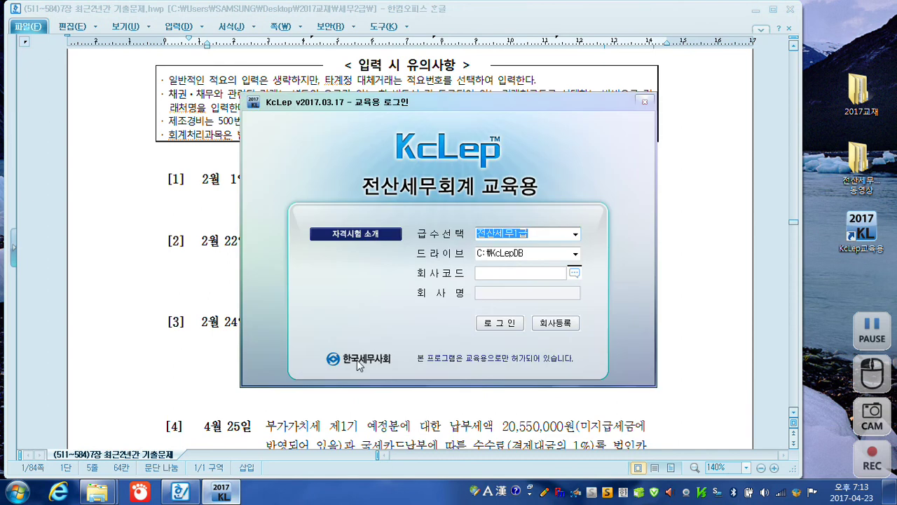
- Log in to KcLep with the level 전산세무2급 and company code 266
{"action": "left_click", "coordinate": [575, 234]}
{"action": "left_click", "coordinate": [553, 255]}
{"action": "left_click", "coordinate": [543, 275]}
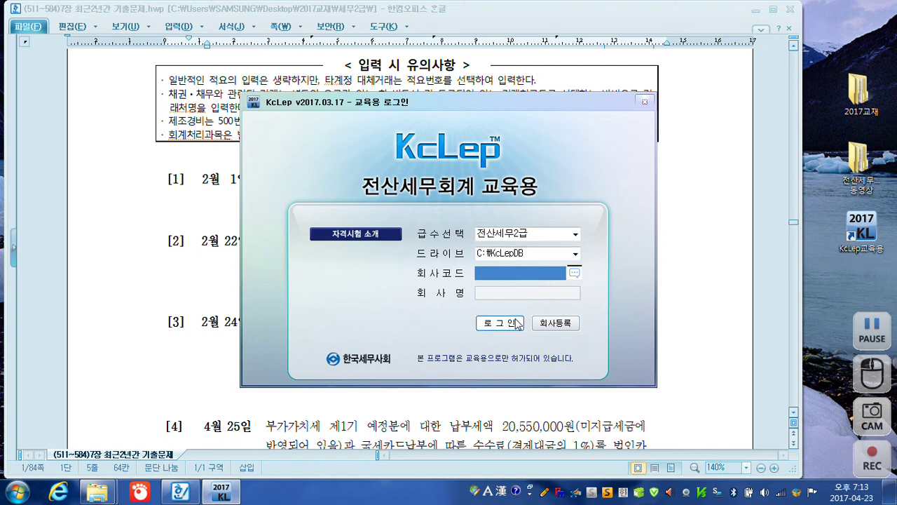
{"action": "type", "text": "28"}
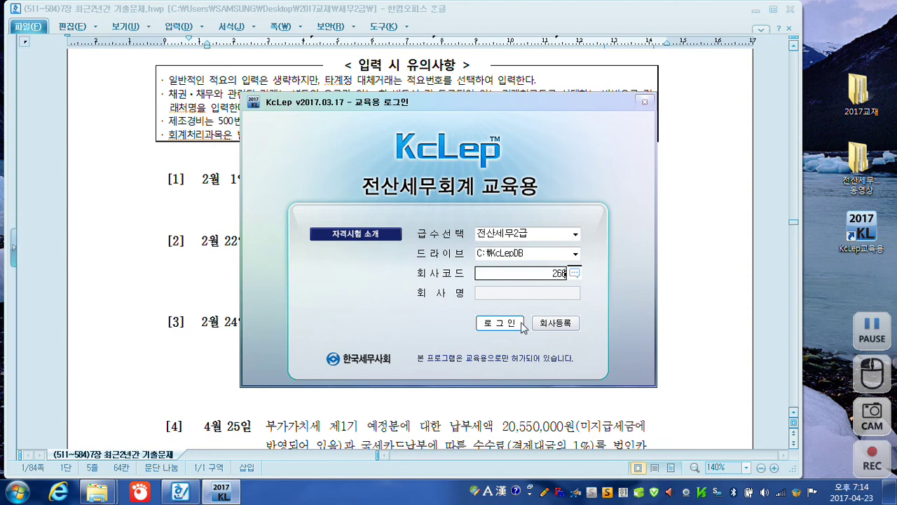
{"action": "left_click", "coordinate": [520, 324]}
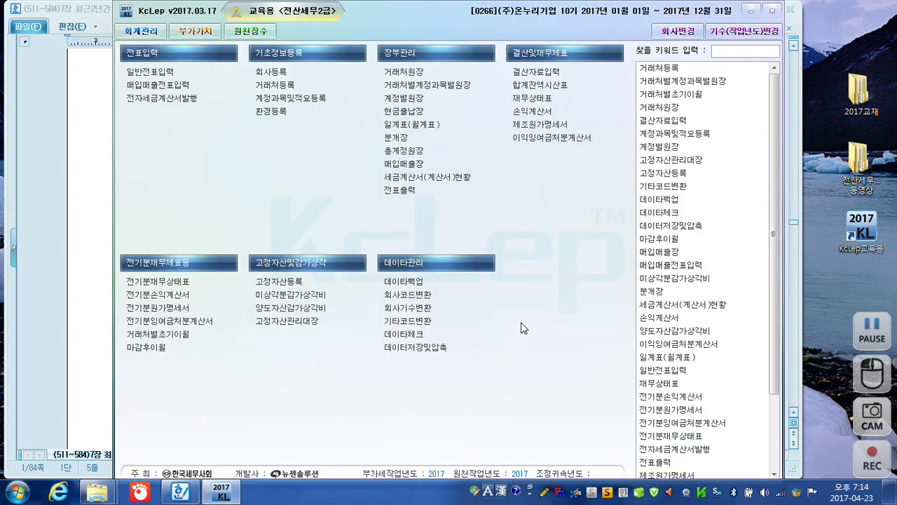
- Move the KcLep window aside, open 일반전표입력 for month 02, and start a new entry line dated day 1
{"action": "left_click_drag", "start_coordinate": [425, 18], "coordinate": [359, 14]}
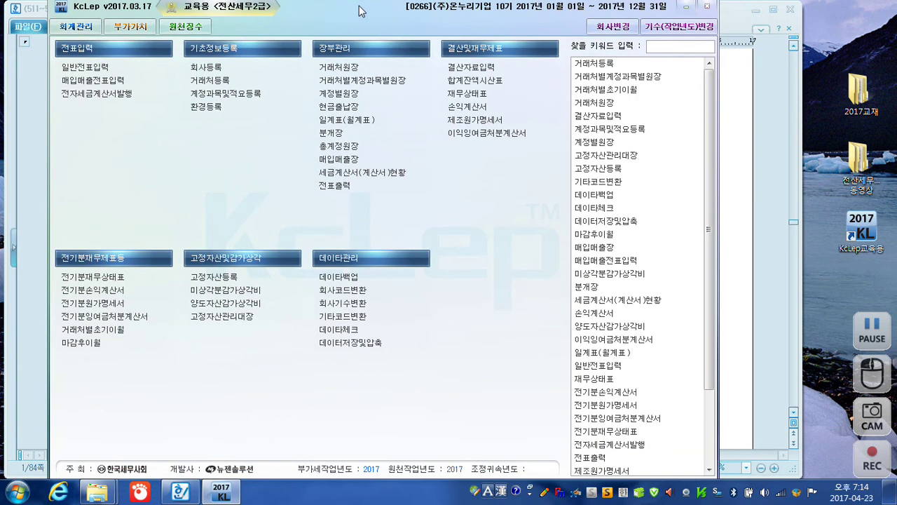
{"action": "left_click", "coordinate": [100, 73]}
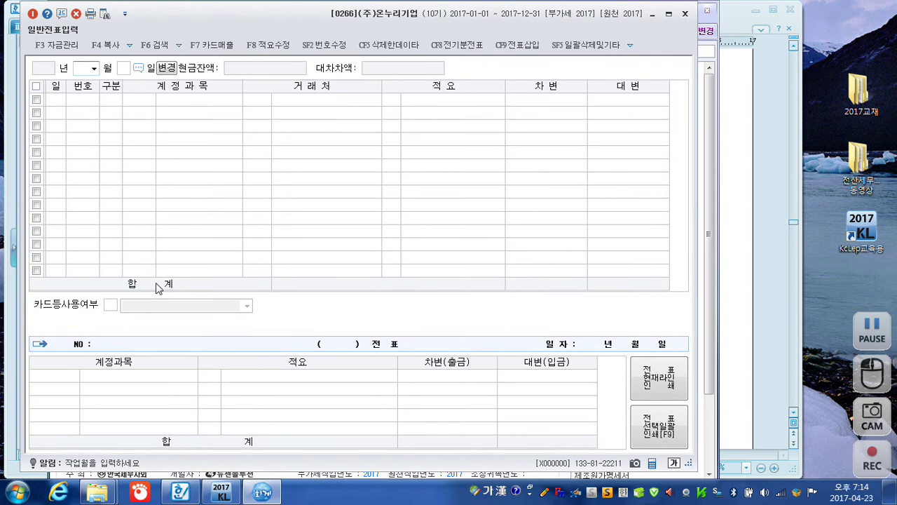
{"action": "type", "text": "02"}
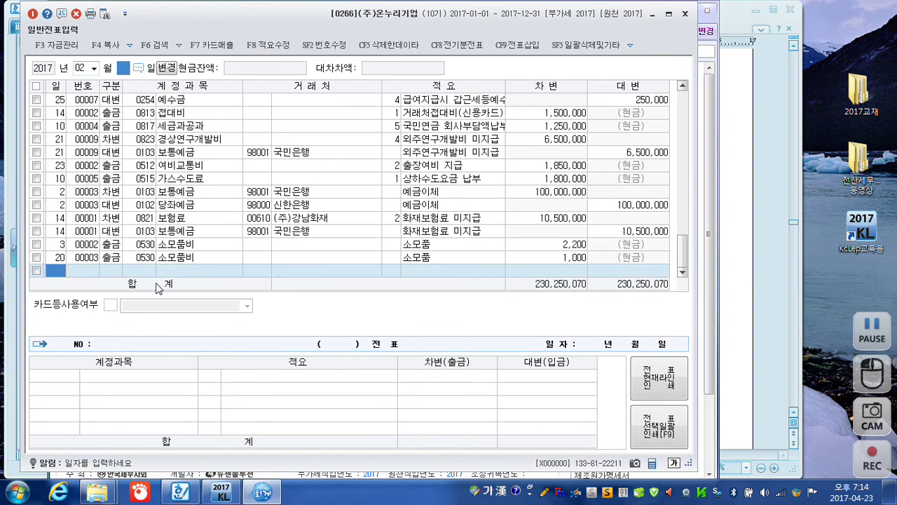
{"action": "type", "text": "1"}
{"action": "key", "text": "Return"}
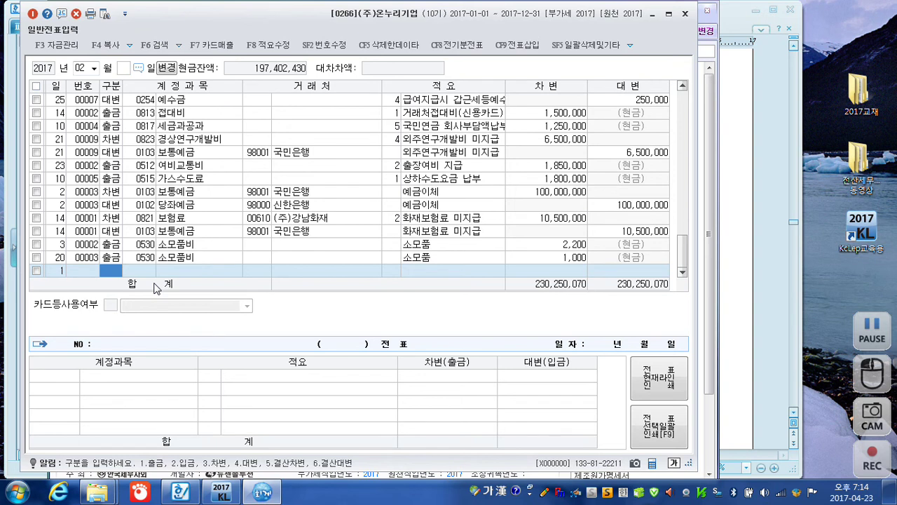
- Make the new line a debit (차변) to account 0517 세금과공과 (제조원가), leaving the counterparty and description blank
{"action": "type", "text": "3"}
{"action": "key", "text": "Return"}
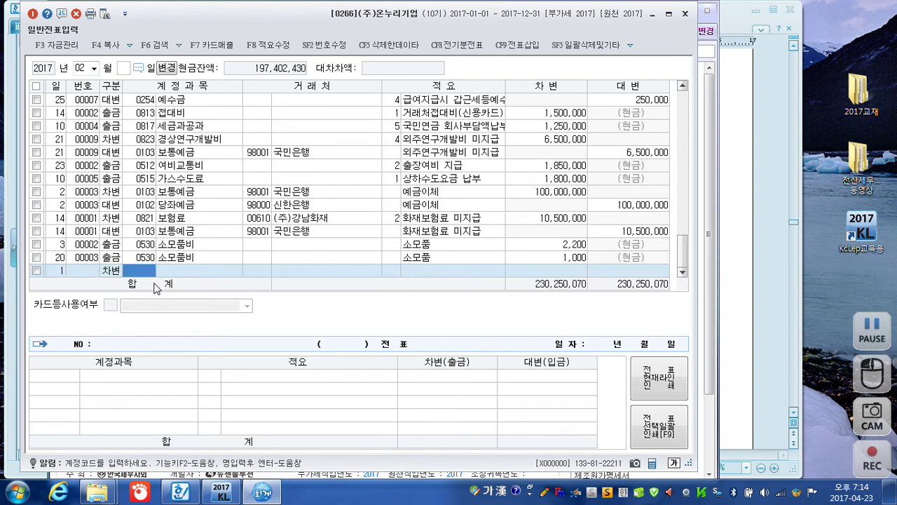
{"action": "type", "text": "세"}
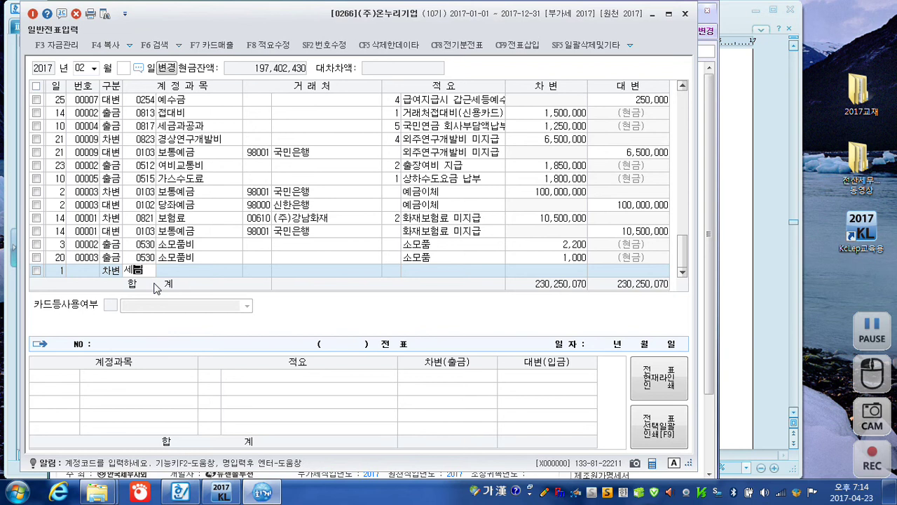
{"action": "type", "text": "금"}
{"action": "key", "text": "Return"}
{"action": "key", "text": "Down"}
{"action": "key", "text": "Down"}
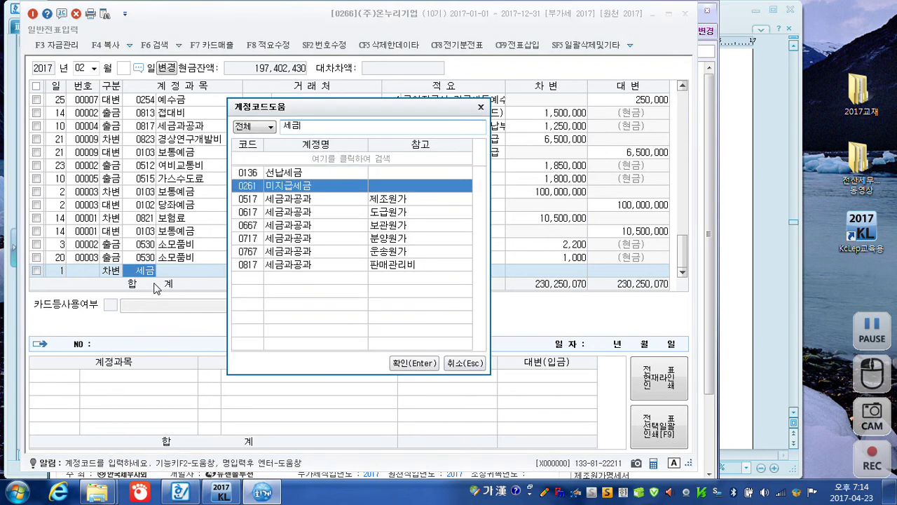
{"action": "key", "text": "Return"}
{"action": "key", "text": "Return"}
{"action": "key", "text": "Return"}
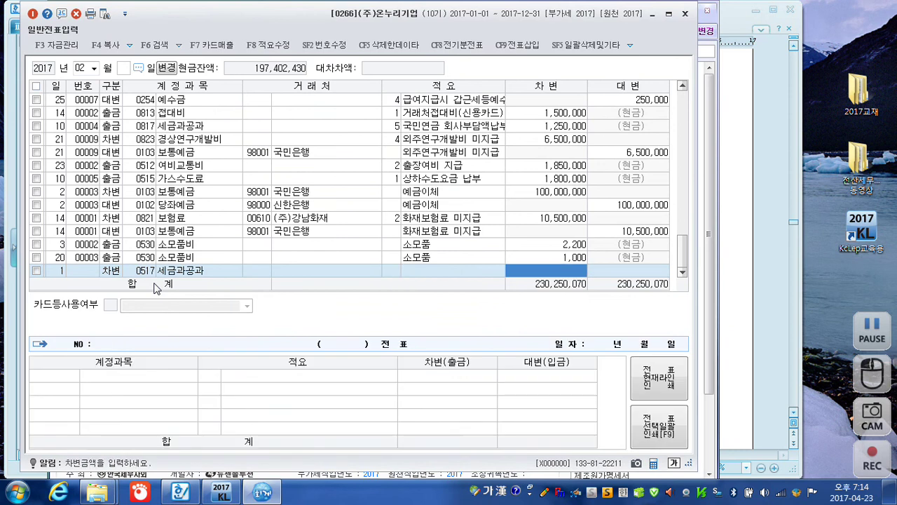
- Enter 100,000 as the 세금과공과 debit and balance it with a day 1 credit to 0103 보통예금 for 100,000
{"action": "type", "text": "1000000"}
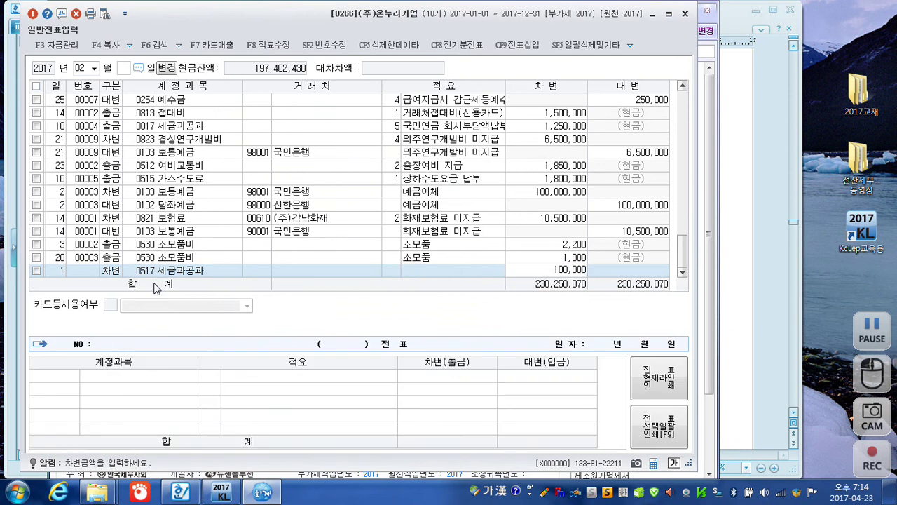
{"action": "key", "text": "Return"}
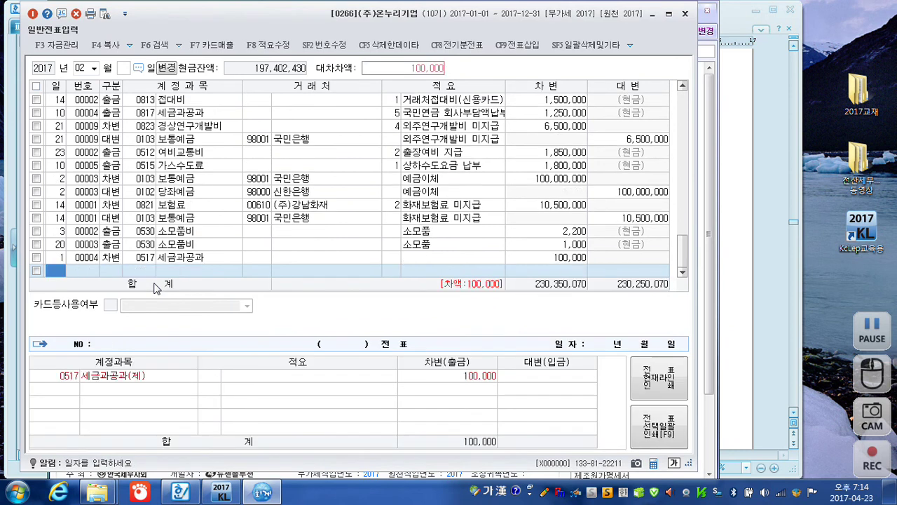
{"action": "type", "text": "1"}
{"action": "key", "text": "Return"}
{"action": "type", "text": "4"}
{"action": "key", "text": "Return"}
{"action": "type", "text": "103"}
{"action": "key", "text": "Return"}
{"action": "key", "text": "Return"}
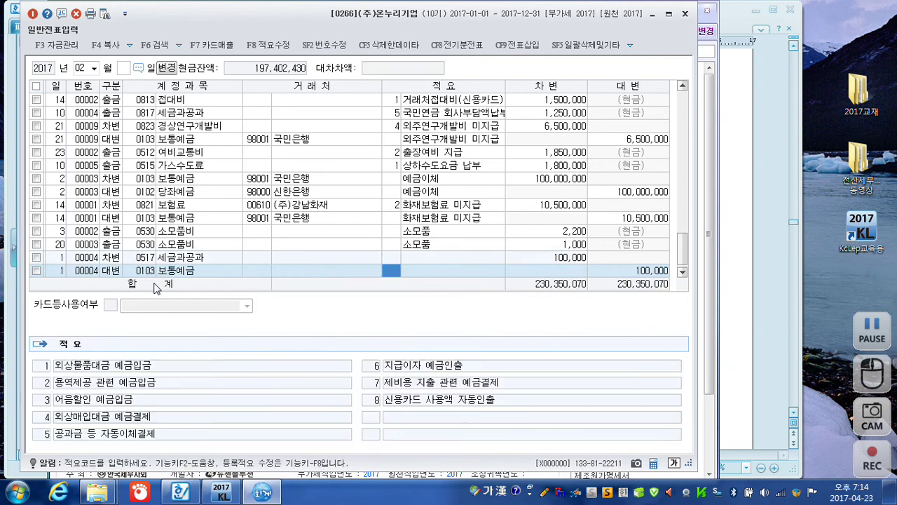
{"action": "key", "text": "Return"}
{"action": "key", "text": "Return"}
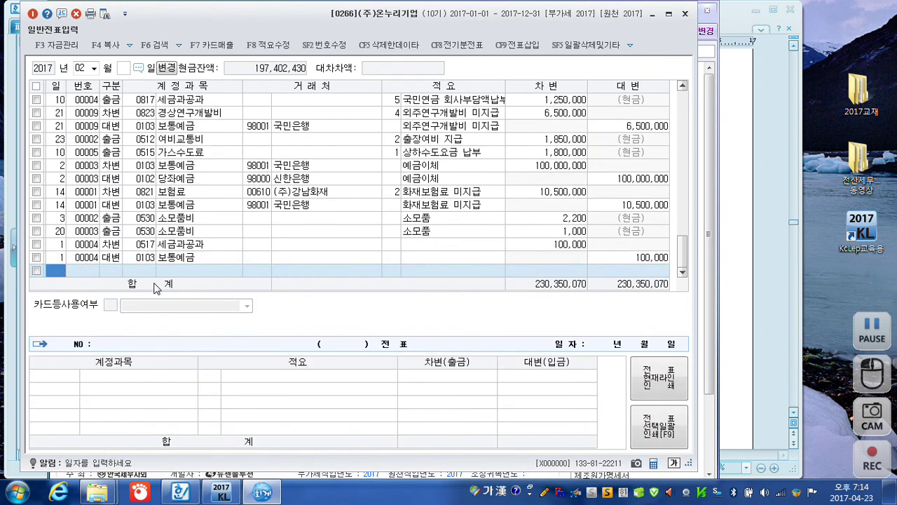
- Enter a debit line dated day 22 to 0103 보통예금 for 2,400,000, leaving the counterparty and description blank
{"action": "type", "text": "22"}
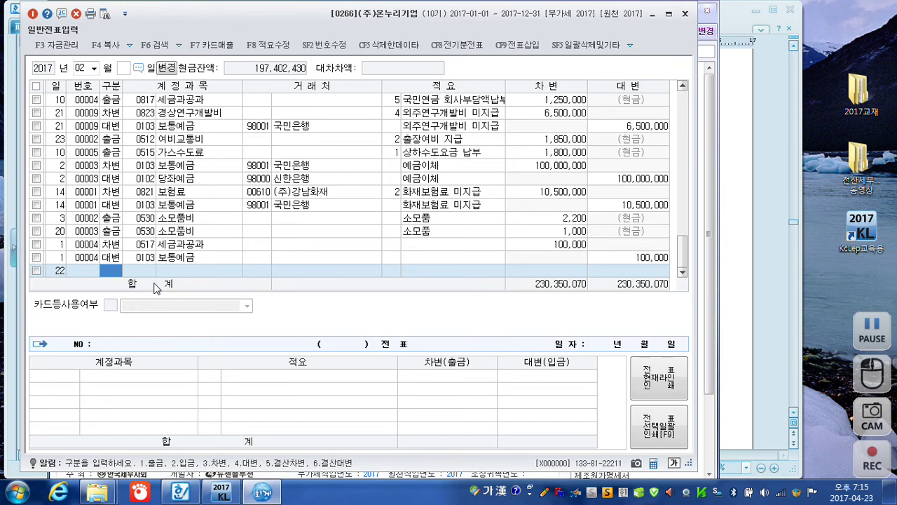
{"action": "type", "text": "3103"}
{"action": "key", "text": "Return"}
{"action": "key", "text": "Return"}
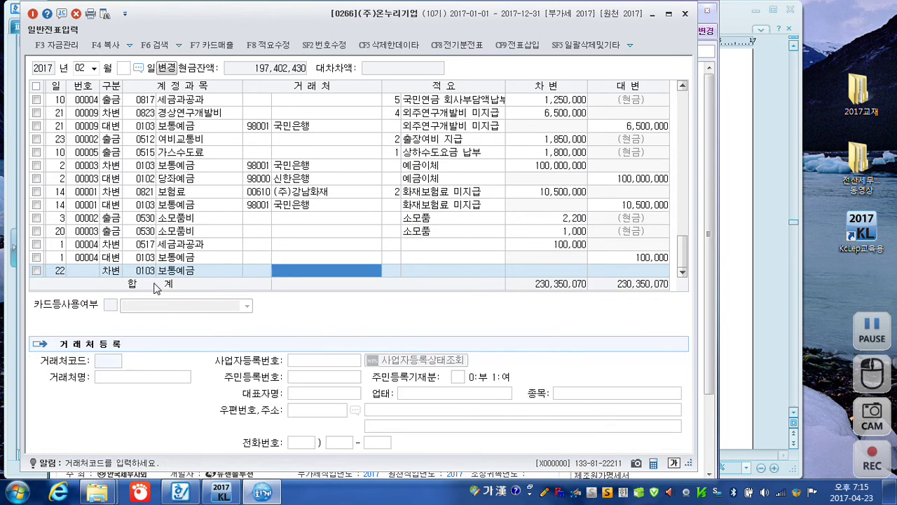
{"action": "key", "text": "Return"}
{"action": "key", "text": "Return"}
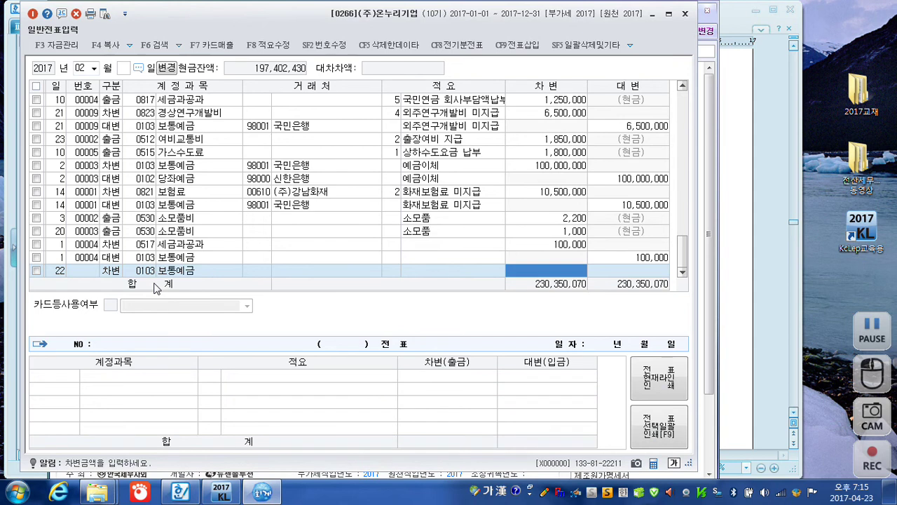
{"action": "type", "text": "2400000"}
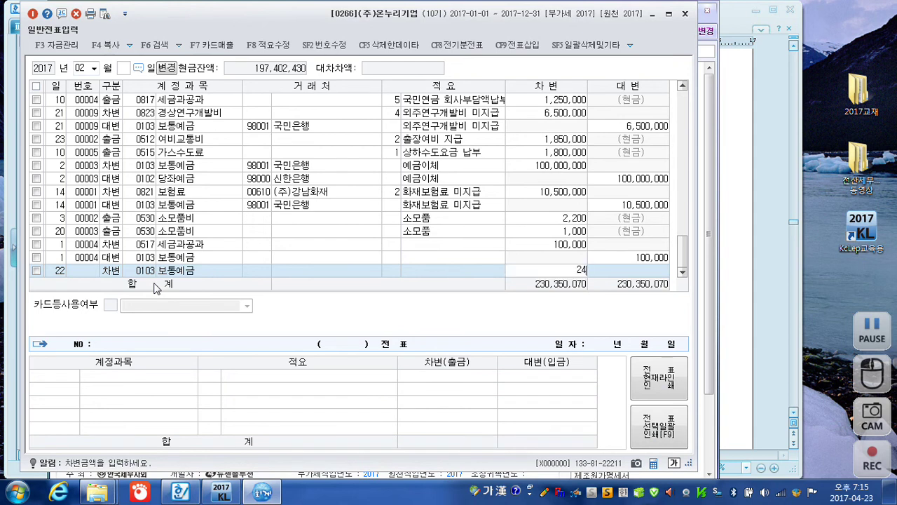
{"action": "key", "text": "Return"}
{"action": "key", "text": "Return"}
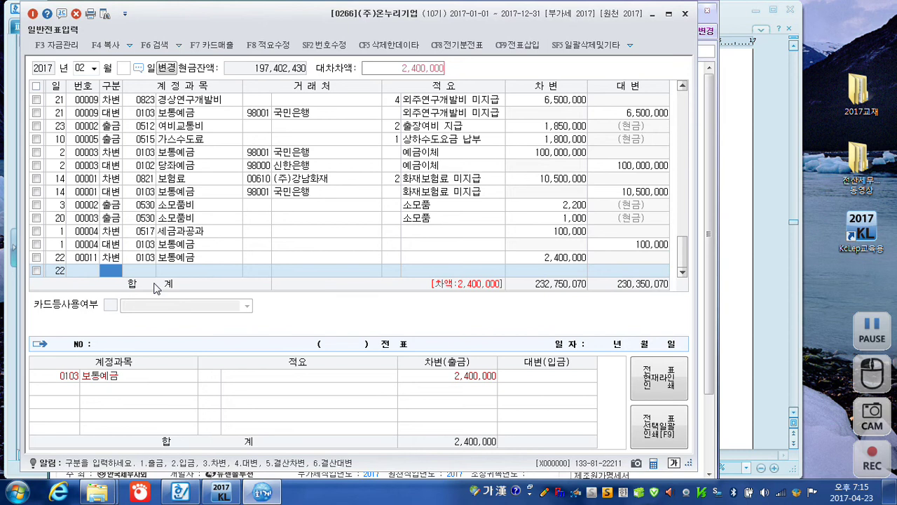
- Add a day 22 credit to 0114 단기대여금 with counterparty 00509 (주)세청상사 and set its amount to 1,800,000
{"action": "type", "text": "4"}
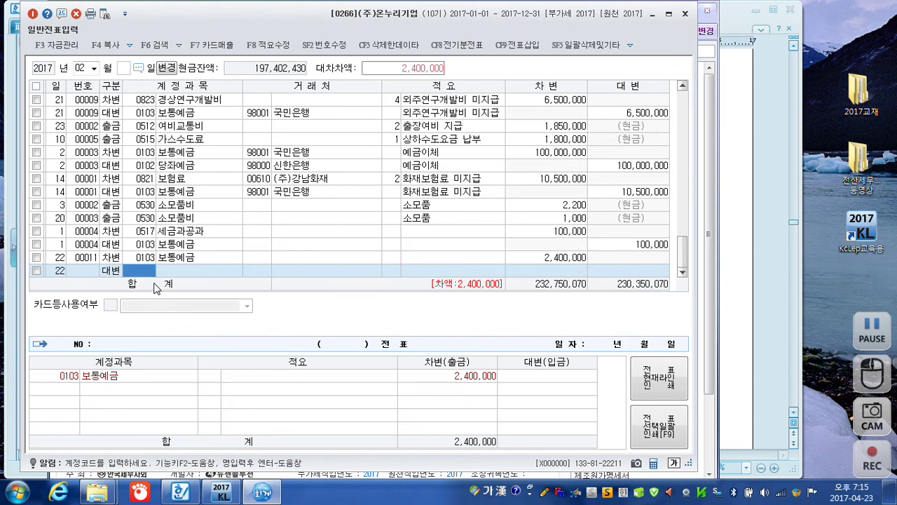
{"action": "type", "text": "단기"}
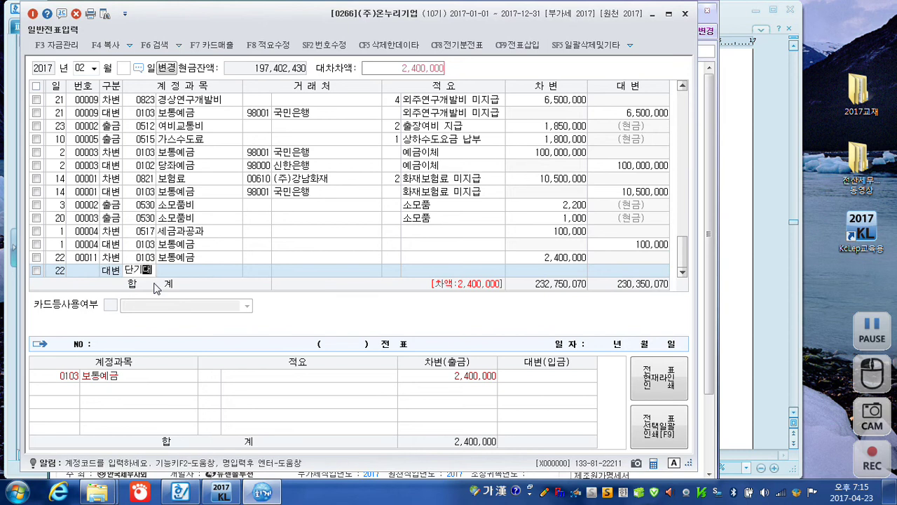
{"action": "key", "text": "Return"}
{"action": "key", "text": "Return"}
{"action": "type", "text": "대흥"}
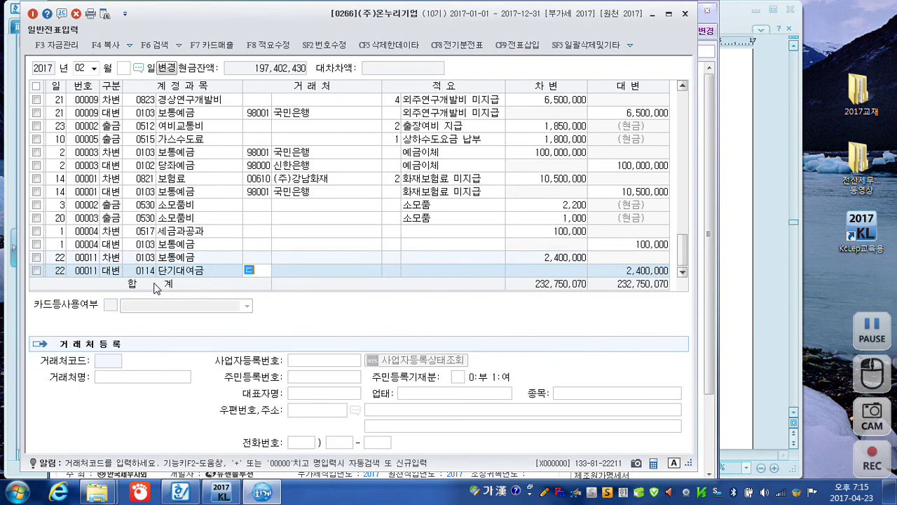
{"action": "key", "text": "Return"}
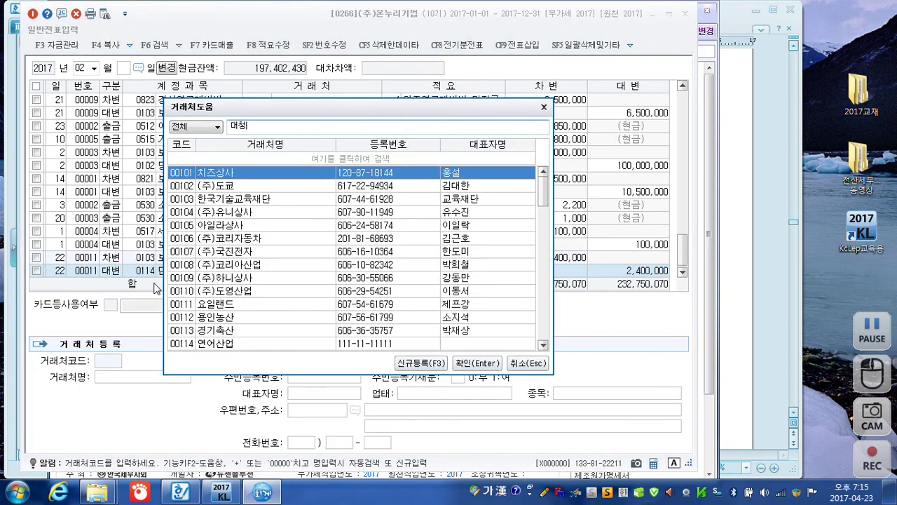
{"action": "key", "text": "BackSpace"}
{"action": "key", "text": "BackSpace"}
{"action": "type", "text": "세청"}
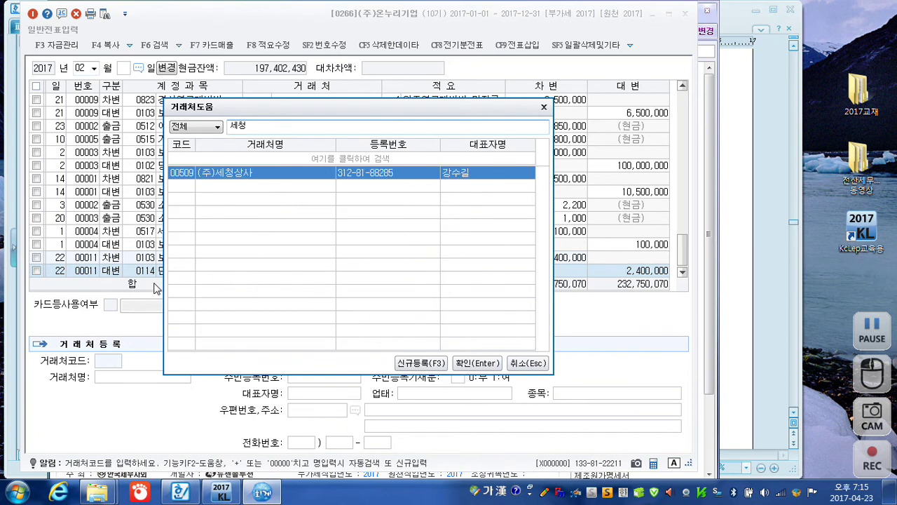
{"action": "key", "text": "Return"}
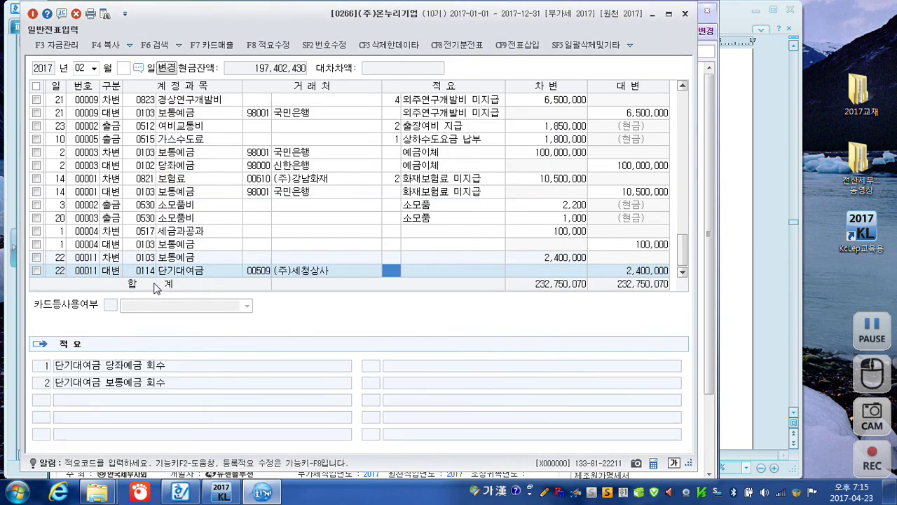
{"action": "key", "text": "Return"}
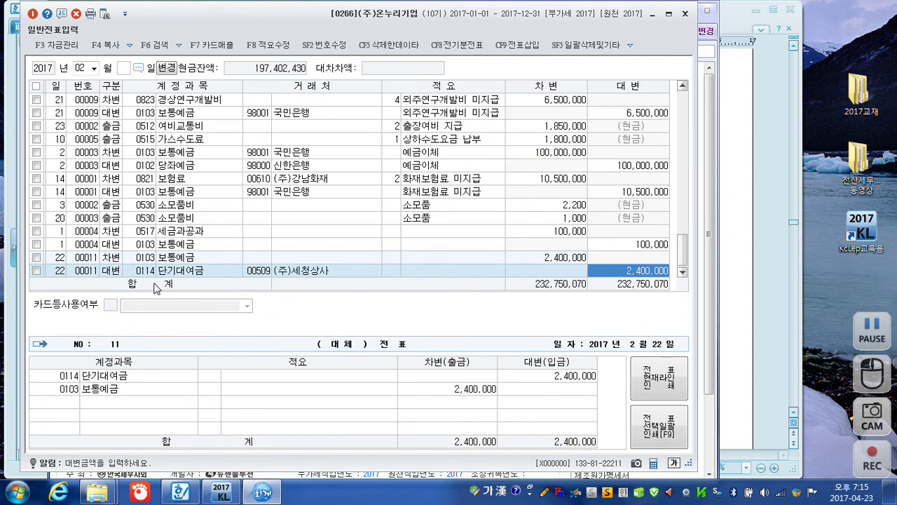
{"action": "type", "text": "1800000"}
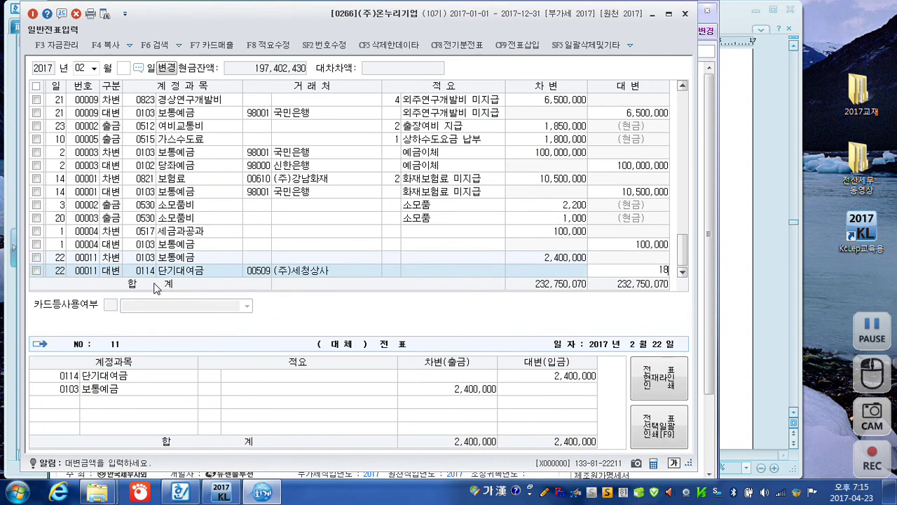
{"action": "key", "text": "Return"}
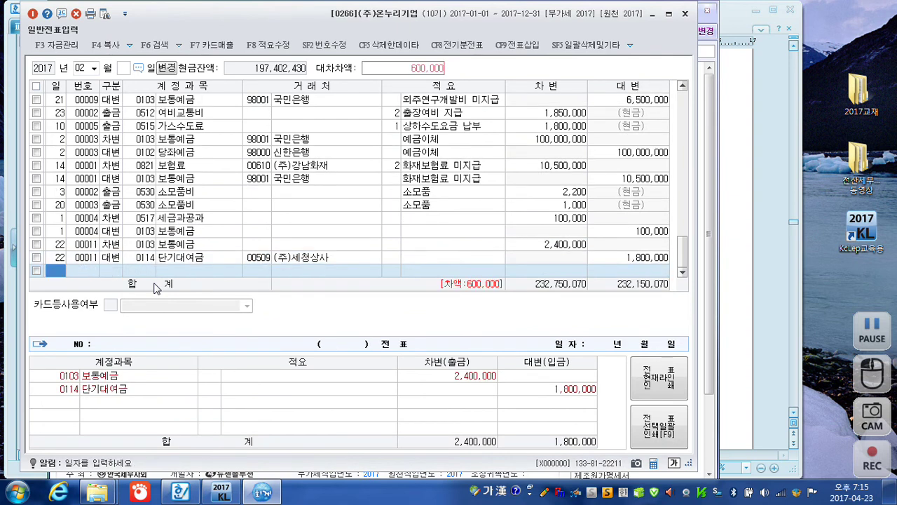
- Credit the remaining 600,000 of the day 22 entry to 0907 외환차익, leaving the description blank
{"action": "key", "text": "Return"}
{"action": "type", "text": "4"}
{"action": "key", "text": "Return"}
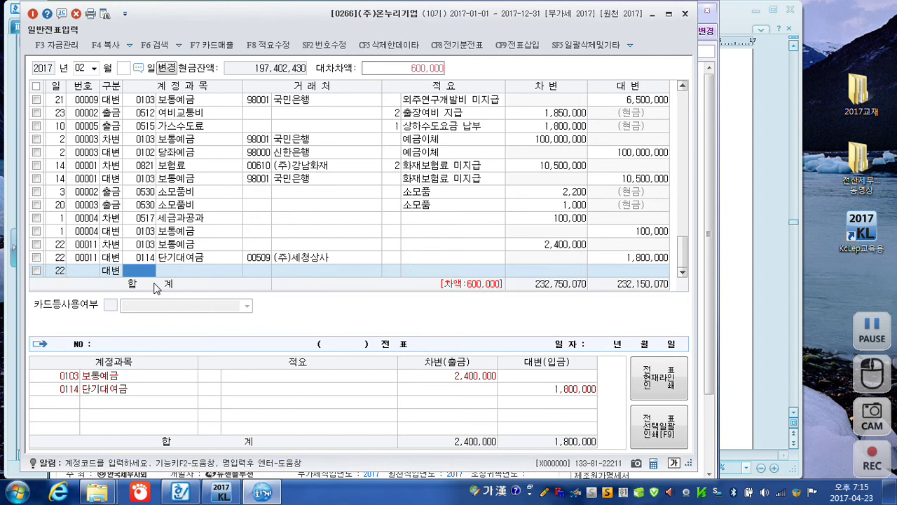
{"action": "type", "text": "외환"}
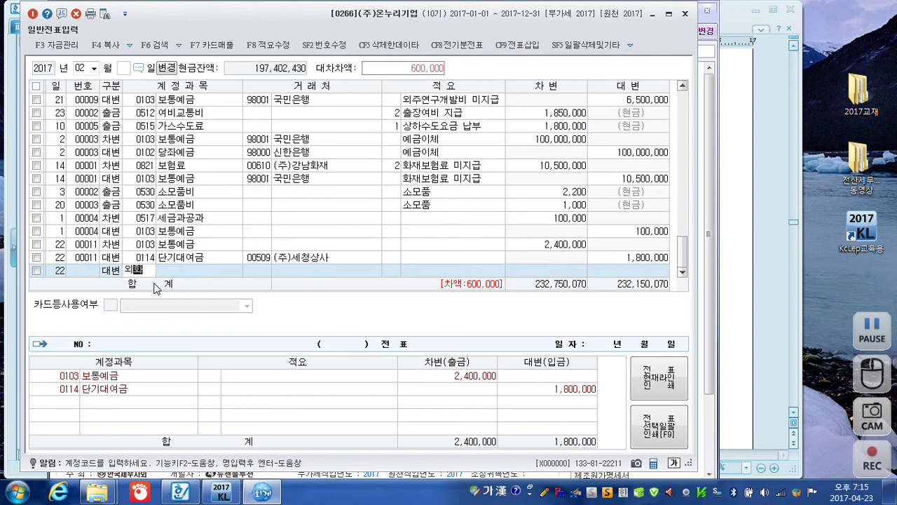
{"action": "key", "text": "Return"}
{"action": "key", "text": "Return"}
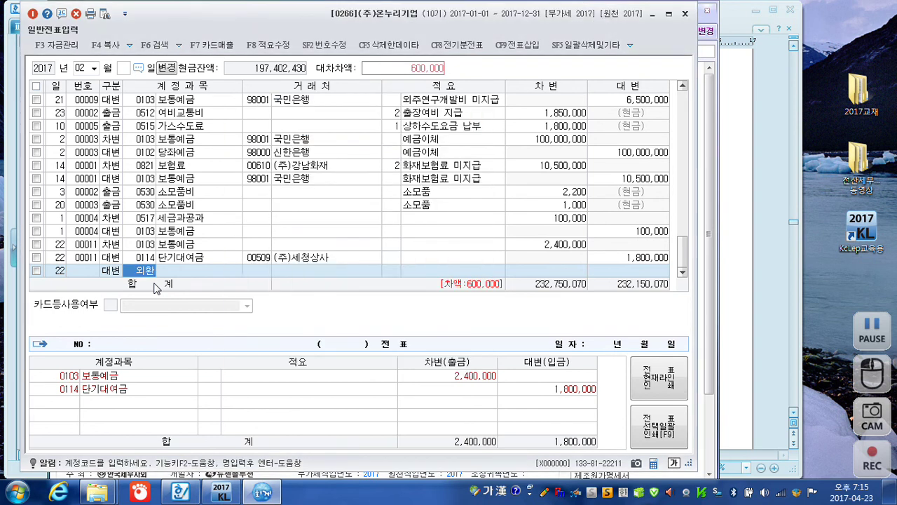
{"action": "key", "text": "Return"}
{"action": "key", "text": "Return"}
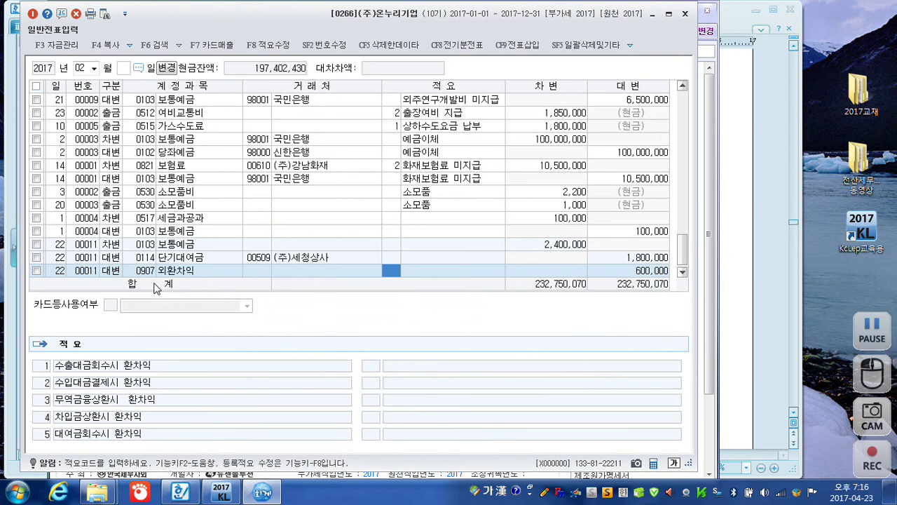
{"action": "key", "text": "Return"}
{"action": "key", "text": "Return"}
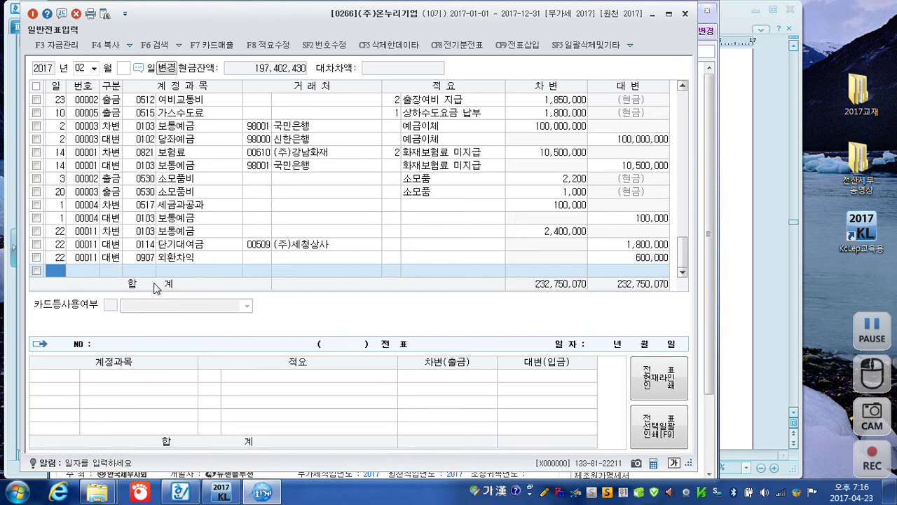
- Enter a debit line dated day 24 to 0801 급여 (판매관리비) for 2,000,000, without a counterparty or description
{"action": "type", "text": "24"}
{"action": "key", "text": "Return"}
{"action": "type", "text": "3"}
{"action": "key", "text": "Return"}
{"action": "type", "text": "급여"}
{"action": "key", "text": "Return"}
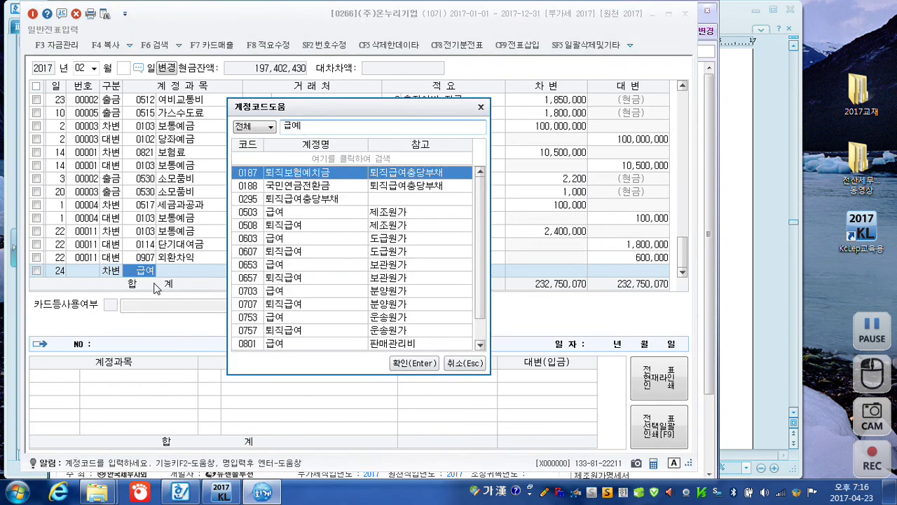
{"action": "key", "text": "Down"}
{"action": "key", "text": "Down"}
{"action": "key", "text": "Down"}
{"action": "key", "text": "Down"}
{"action": "key", "text": "Down"}
{"action": "key", "text": "Down"}
{"action": "key", "text": "Down"}
{"action": "key", "text": "Down"}
{"action": "key", "text": "Down"}
{"action": "key", "text": "Down"}
{"action": "key", "text": "Down"}
{"action": "key", "text": "Down"}
{"action": "key", "text": "Down"}
{"action": "key", "text": "Down"}
{"action": "key", "text": "Down"}
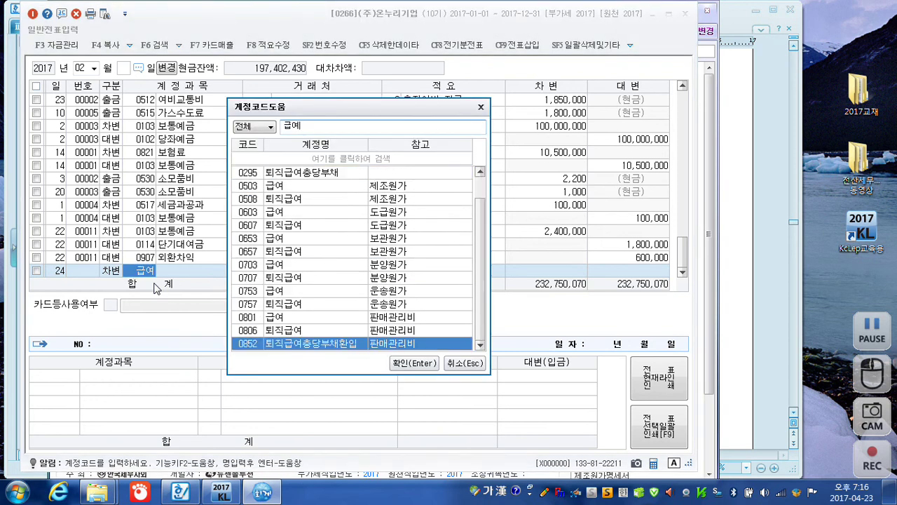
{"action": "key", "text": "Up"}
{"action": "key", "text": "Up"}
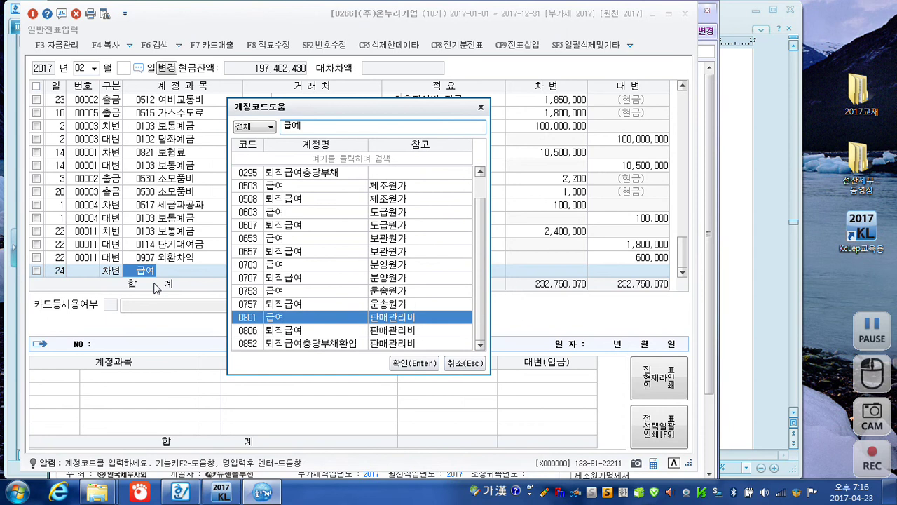
{"action": "key", "text": "Return"}
{"action": "key", "text": "Return"}
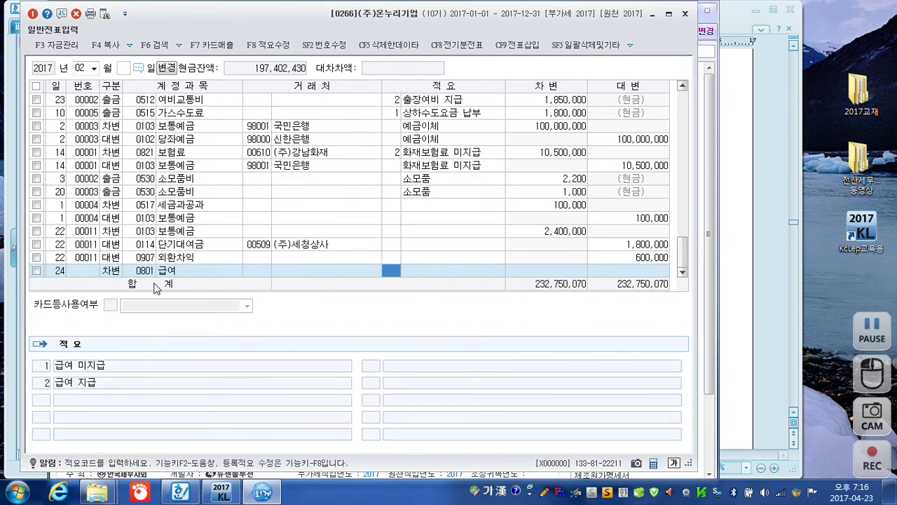
{"action": "key", "text": "Return"}
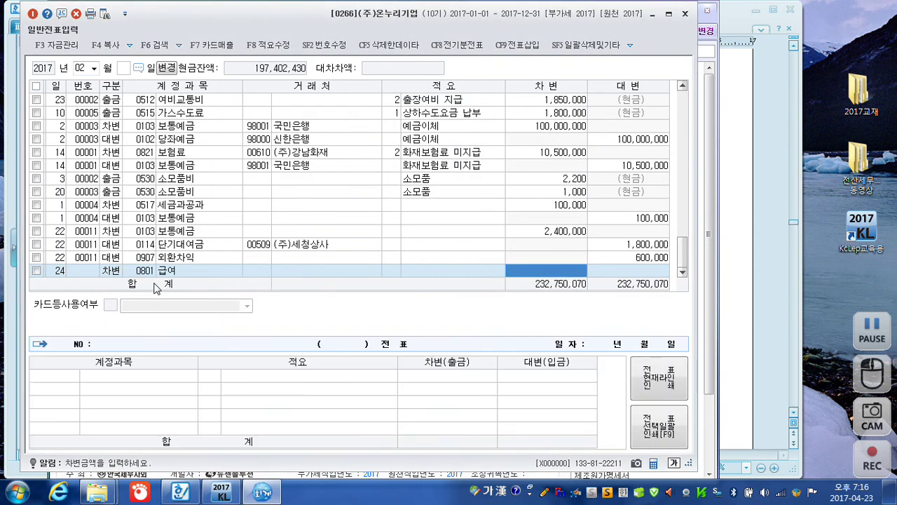
{"action": "type", "text": "2000000"}
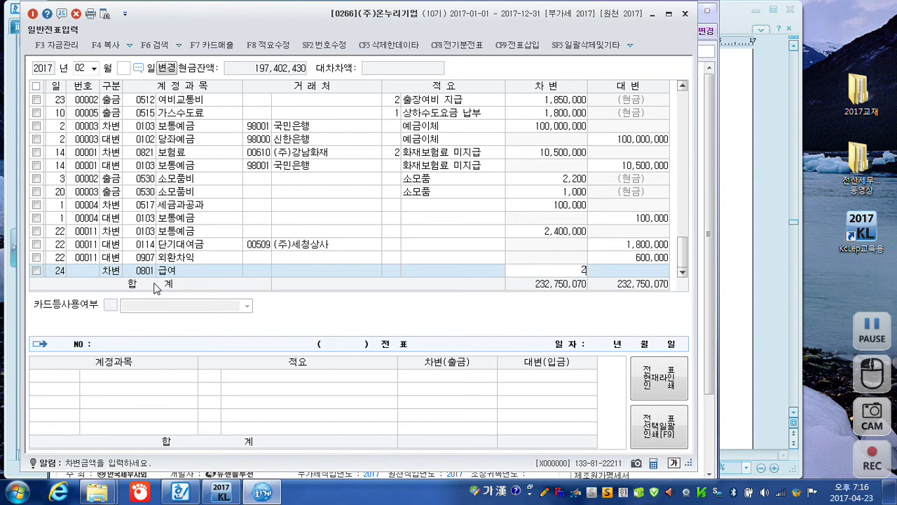
{"action": "key", "text": "Return"}
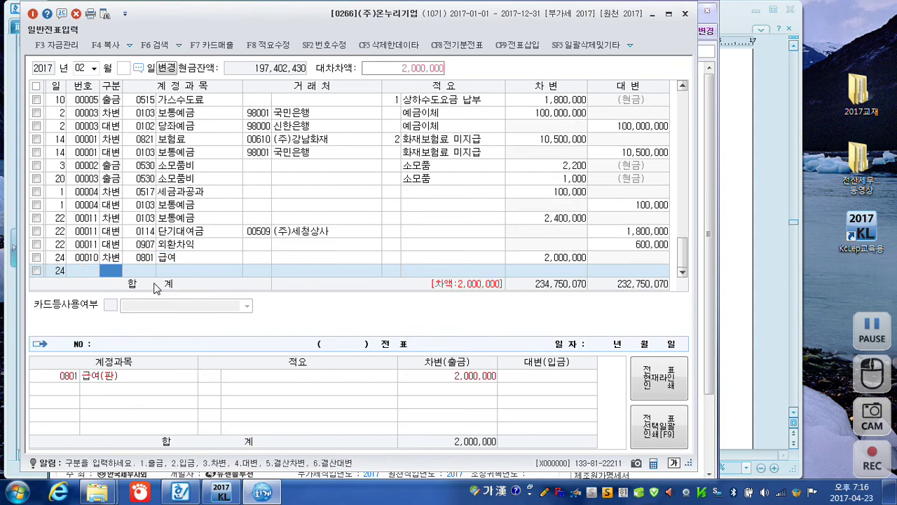
- Add a day 24 credit line to 0254 예수금 for 289,000, leaving the counterparty and description blank
{"action": "type", "text": "4예수"}
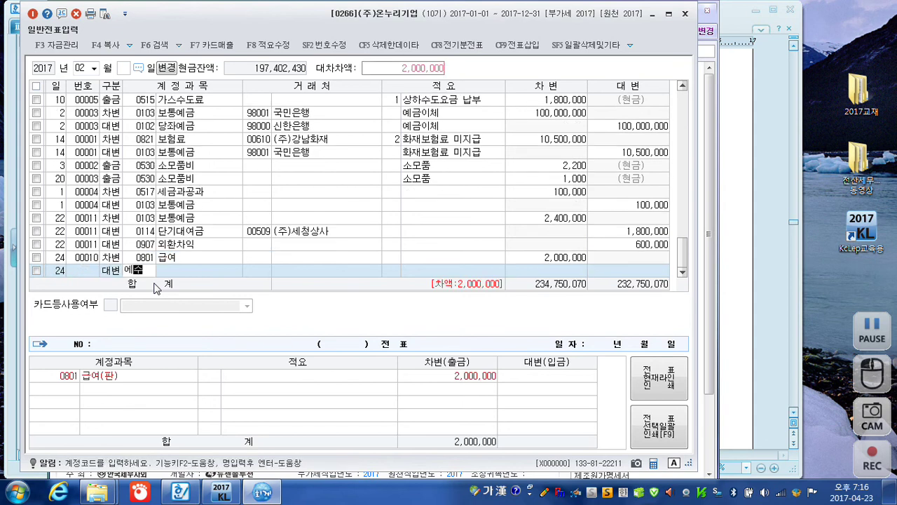
{"action": "key", "text": "Return"}
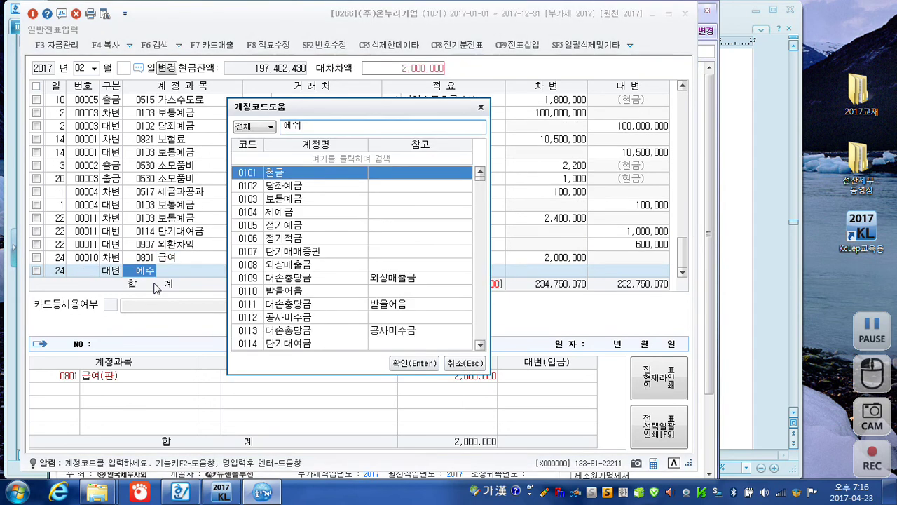
{"action": "key", "text": "BackSpace"}
{"action": "key", "text": "BackSpace"}
{"action": "type", "text": "예"}
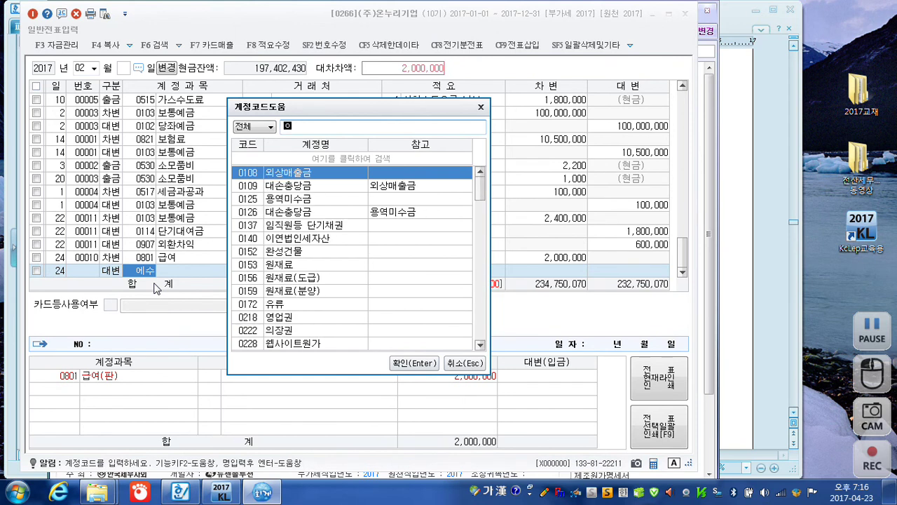
{"action": "type", "text": "수"}
{"action": "key", "text": "Return"}
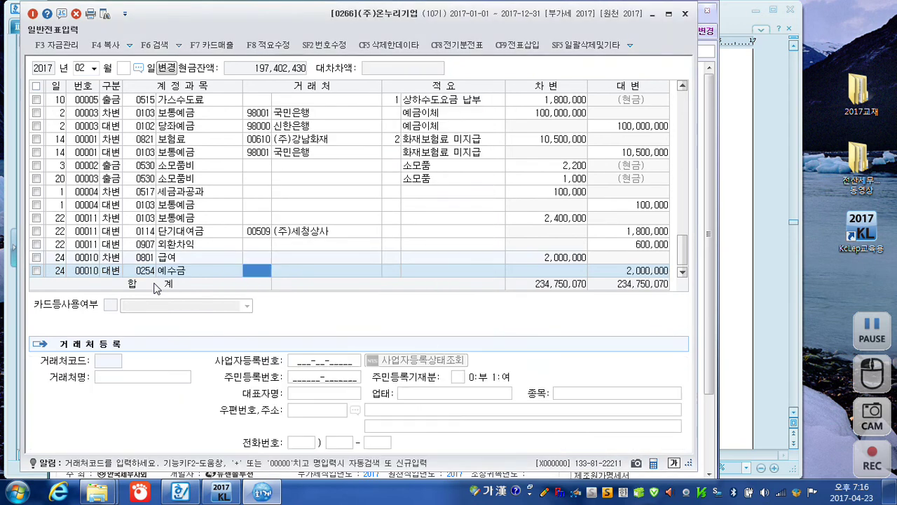
{"action": "key", "text": "Return"}
{"action": "key", "text": "Return"}
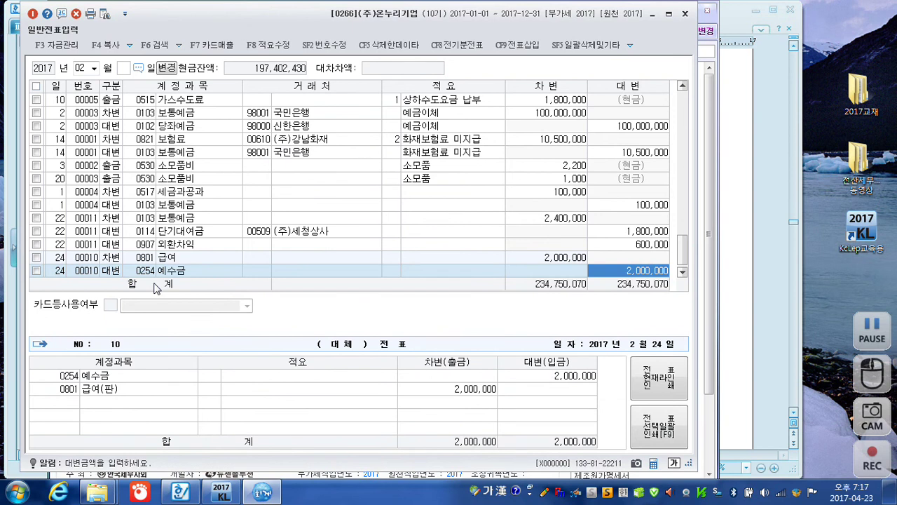
{"action": "type", "text": "289000"}
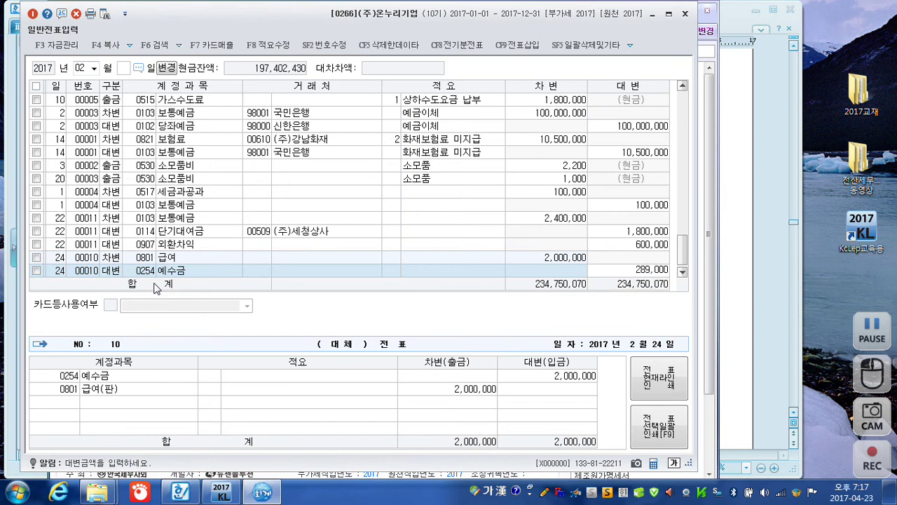
{"action": "key", "text": "Return"}
{"action": "key", "text": "Return"}
- Credit the remaining 1,711,000 of the day 24 entry to 0103 보통예금, without a counterparty or description
{"action": "type", "text": "4"}
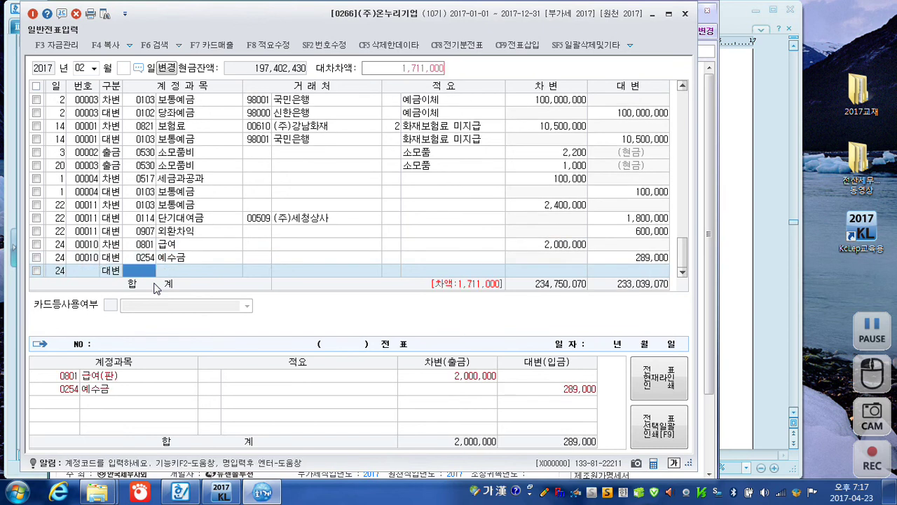
{"action": "type", "text": "103"}
{"action": "key", "text": "Return"}
{"action": "key", "text": "Return"}
{"action": "key", "text": "Return"}
{"action": "key", "text": "Return"}
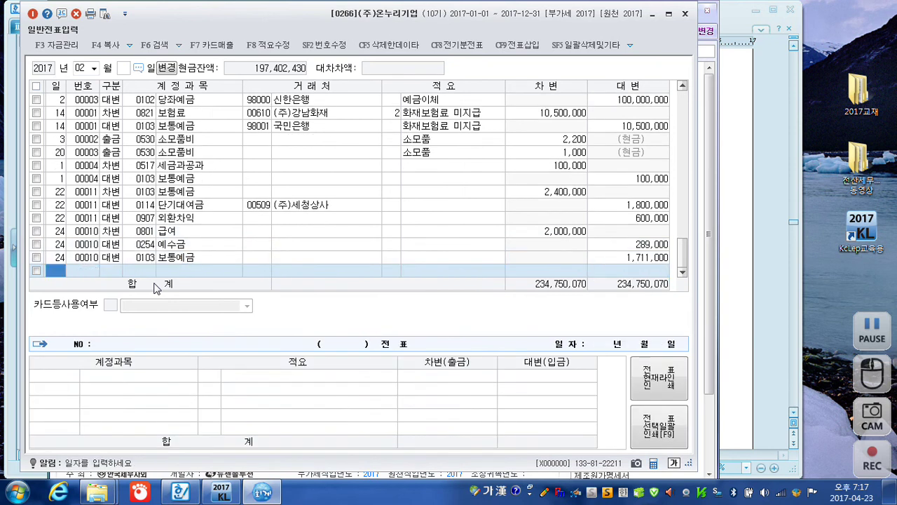
- Switch the entry date to April 25 and debit 0261 미지급세금 for 20,550,000, without a counterparty or description
{"action": "left_click", "coordinate": [82, 68]}
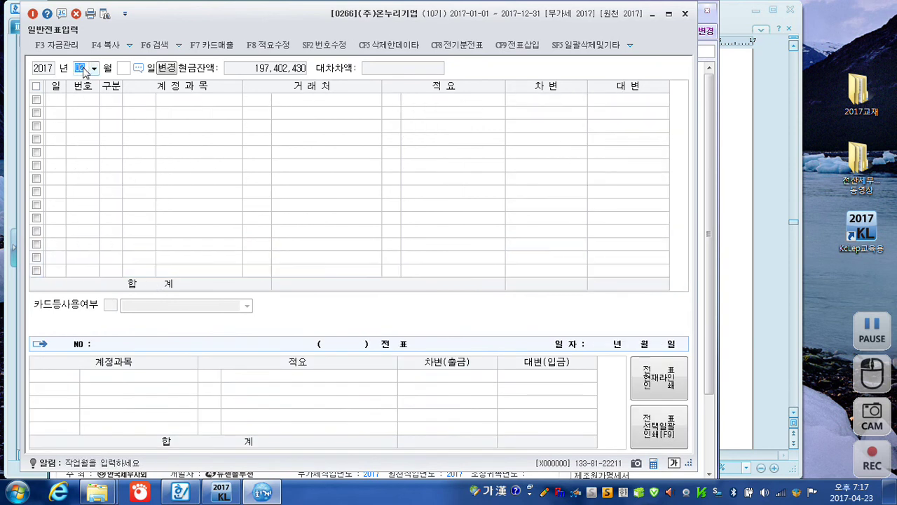
{"action": "type", "text": "0425"}
{"action": "key", "text": "Return"}
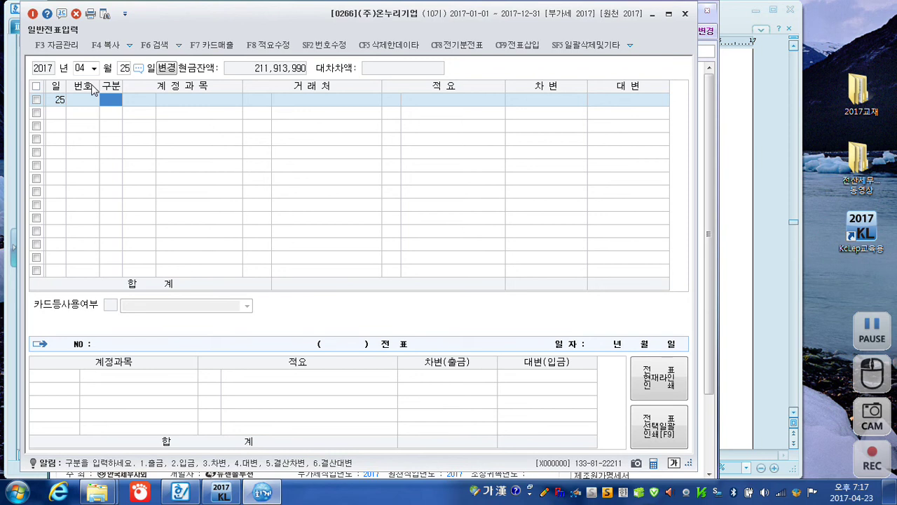
{"action": "type", "text": "3"}
{"action": "key", "text": "Return"}
{"action": "type", "text": "미지"}
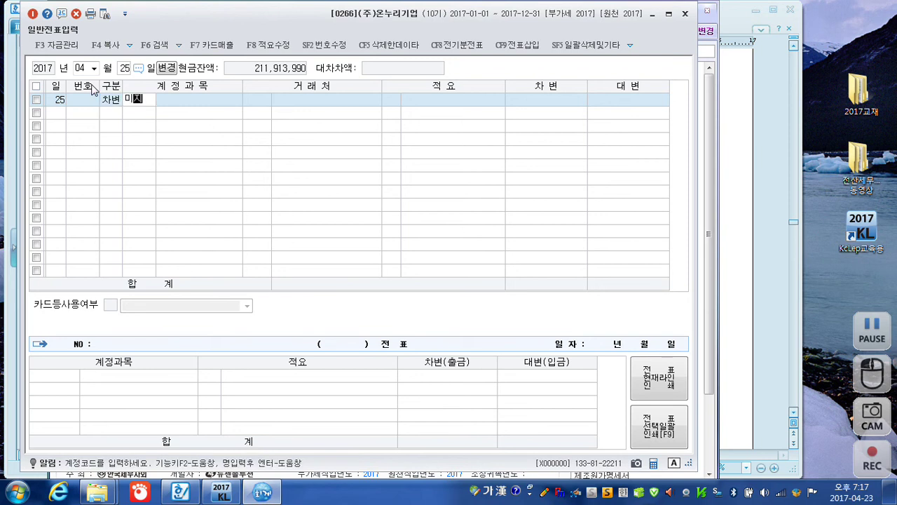
{"action": "key", "text": "Return"}
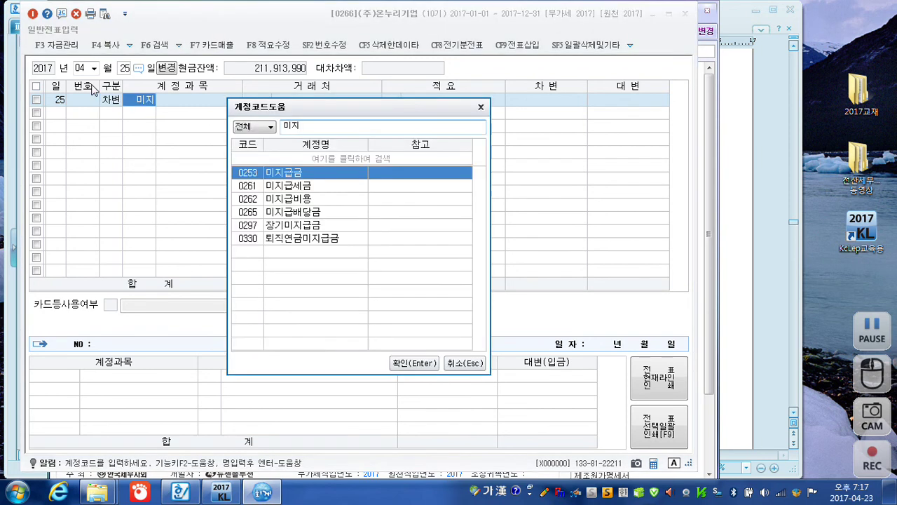
{"action": "key", "text": "Down"}
{"action": "key", "text": "Return"}
{"action": "key", "text": "Return"}
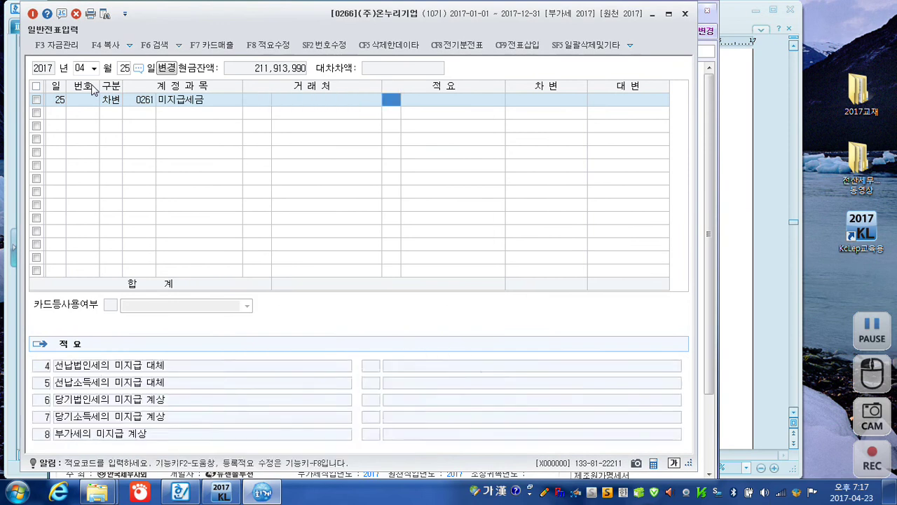
{"action": "key", "text": "Return"}
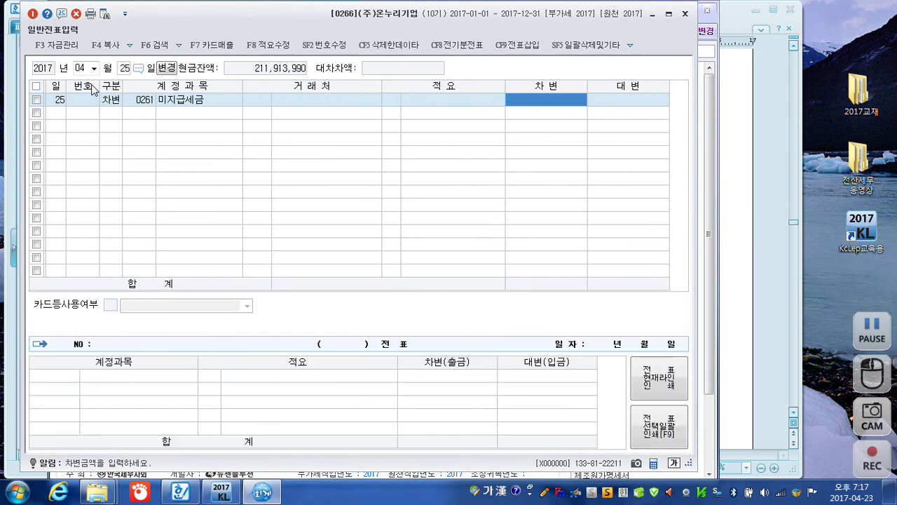
{"action": "type", "text": "20550000"}
{"action": "key", "text": "Return"}
- Add a second April 25 debit line to 0831 수수료비용 (판매관리비) for 2,055,000, without a counterparty or description
{"action": "type", "text": "수수료"}
{"action": "key", "text": "Return"}
{"action": "key", "text": "Down"}
{"action": "key", "text": "Down"}
{"action": "key", "text": "Down"}
{"action": "key", "text": "Down"}
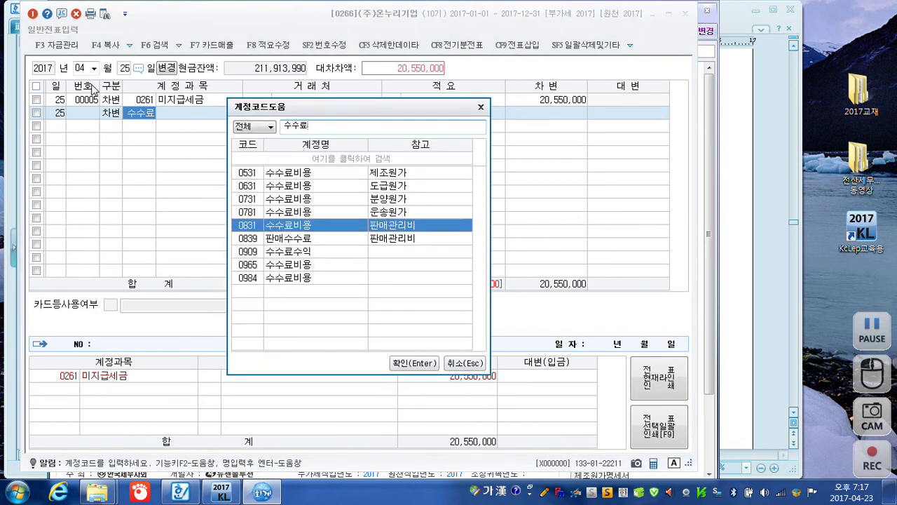
{"action": "key", "text": "Return"}
{"action": "key", "text": "Return"}
{"action": "key", "text": "Return"}
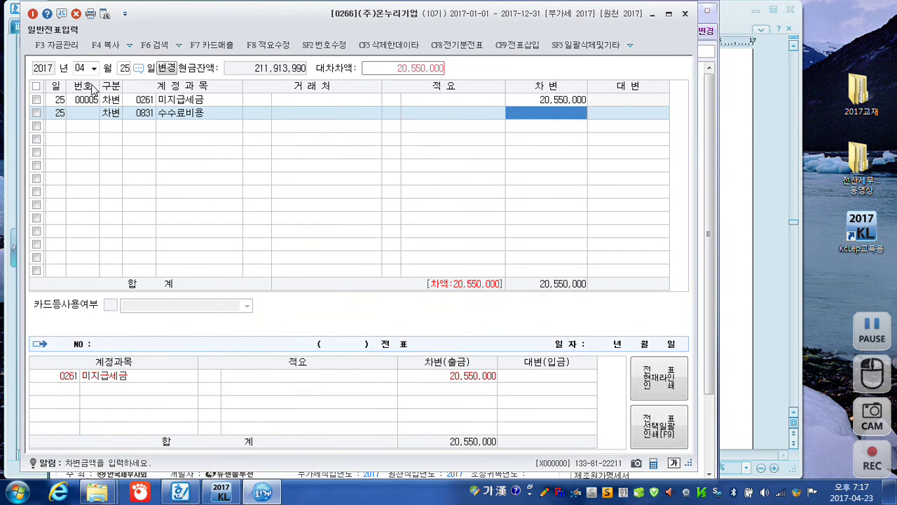
{"action": "type", "text": "2055000"}
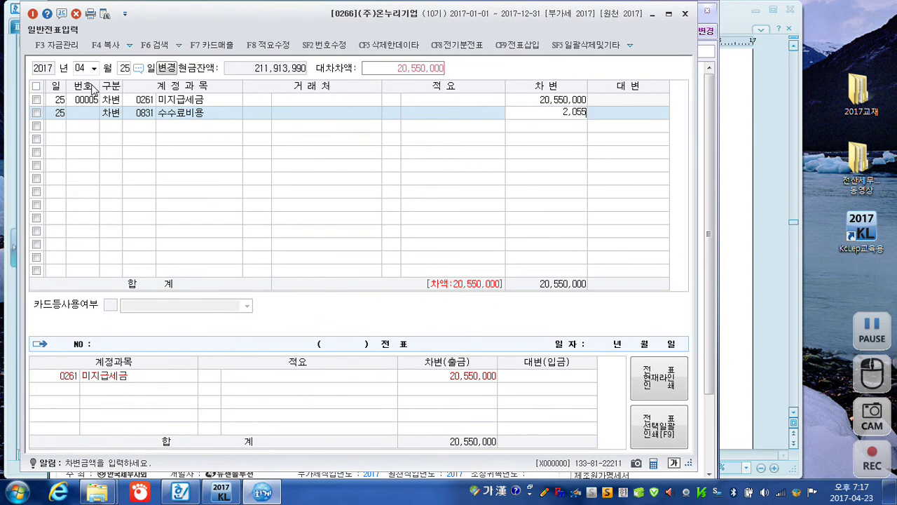
{"action": "key", "text": "Return"}
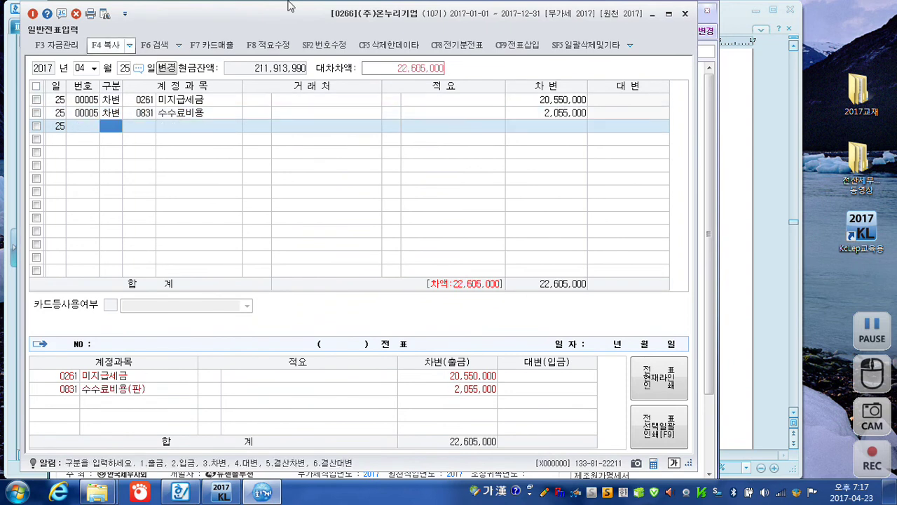
- Correct the debit amount of the 0831 수수료비용 line to 205,500
{"action": "left_click", "coordinate": [526, 114]}
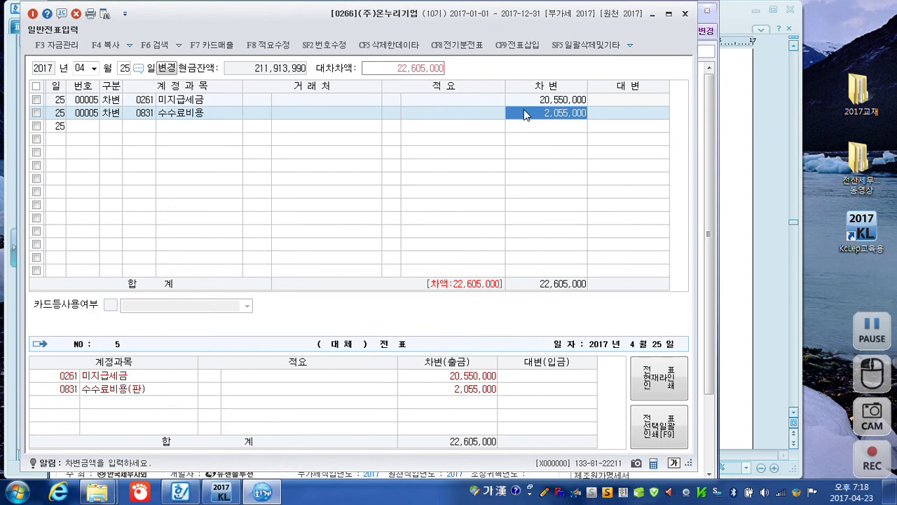
{"action": "type", "text": "205500"}
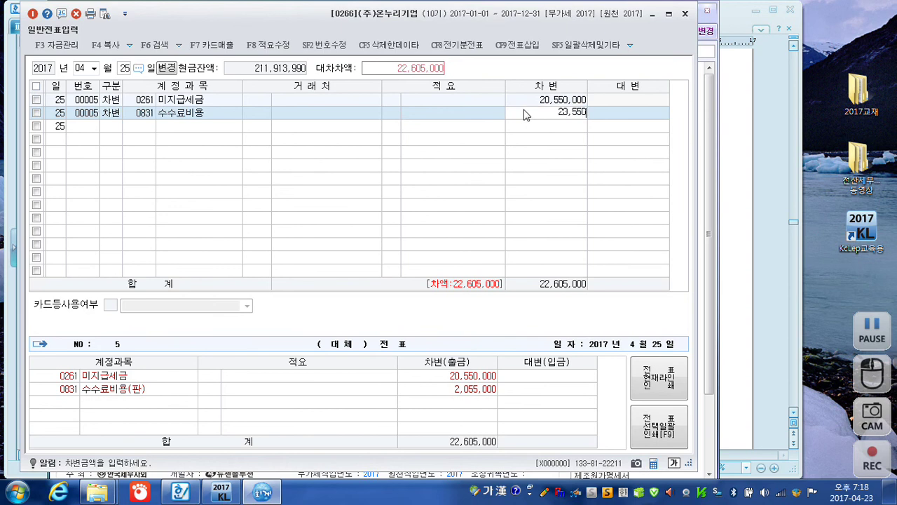
{"action": "left_click", "coordinate": [525, 114]}
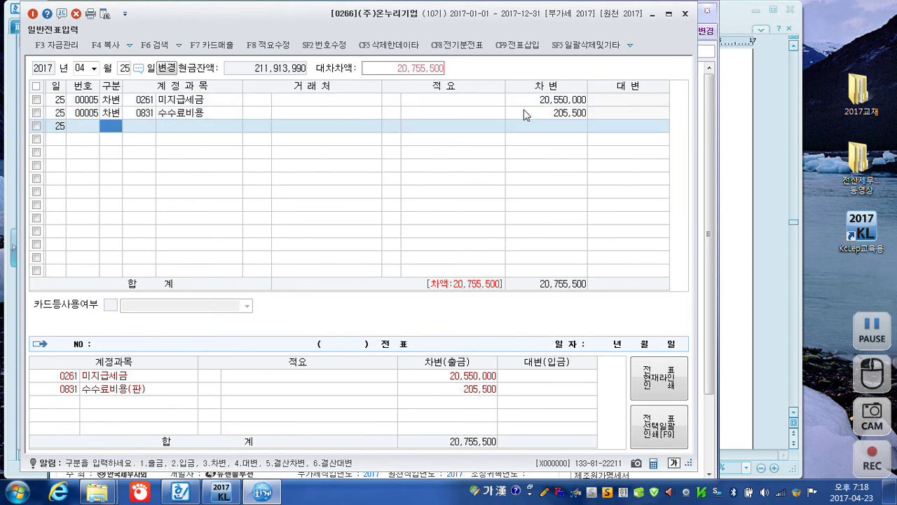
- Credit 20,755,500 of the April 25 entry to 0253 미지급금 with counterparty 99602 우리카드, leaving the description blank
{"action": "type", "text": "4미지"}
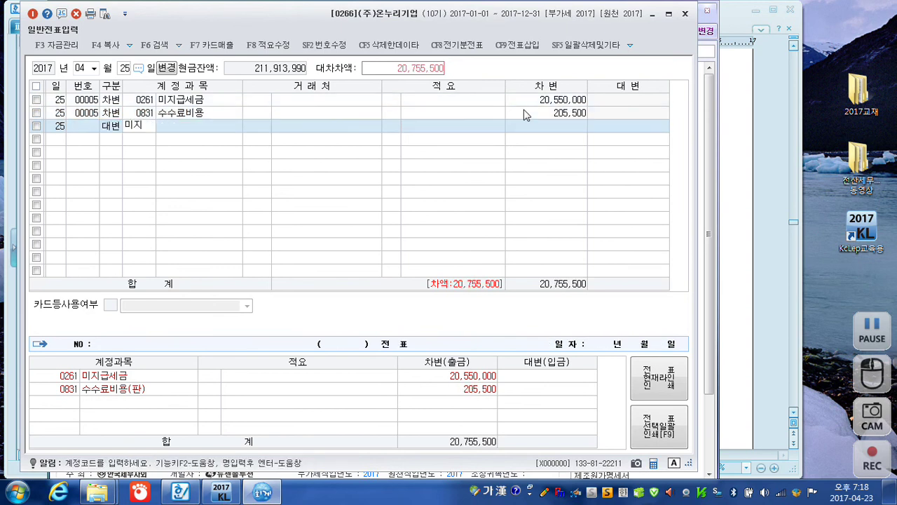
{"action": "key", "text": "Return"}
{"action": "key", "text": "Return"}
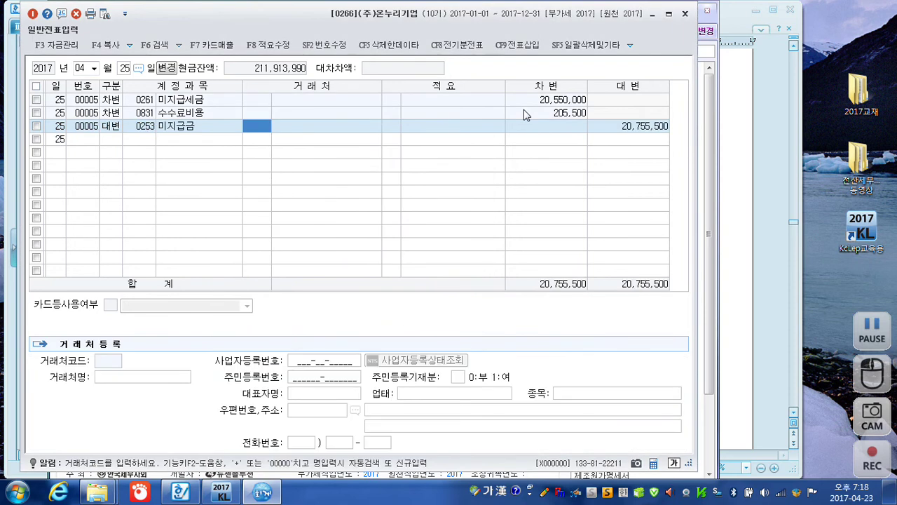
{"action": "type", "text": "우리"}
{"action": "key", "text": "Return"}
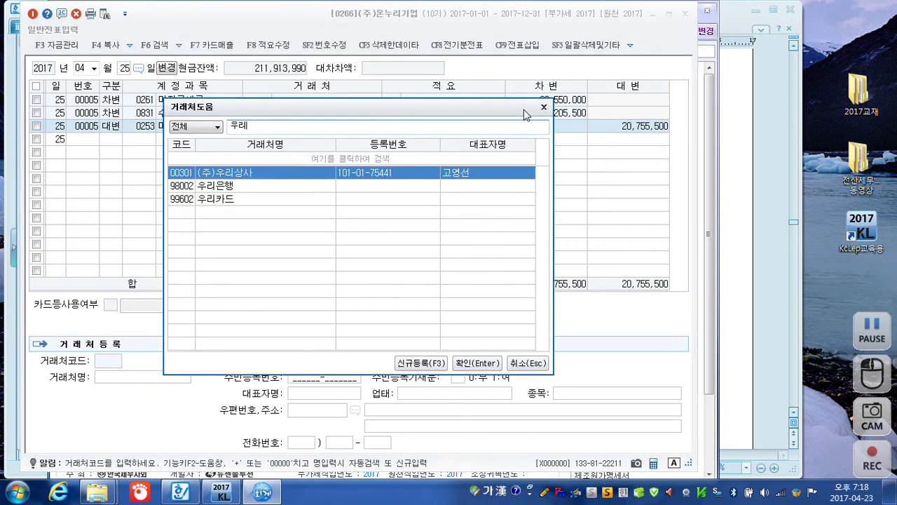
{"action": "key", "text": "Down"}
{"action": "key", "text": "Down"}
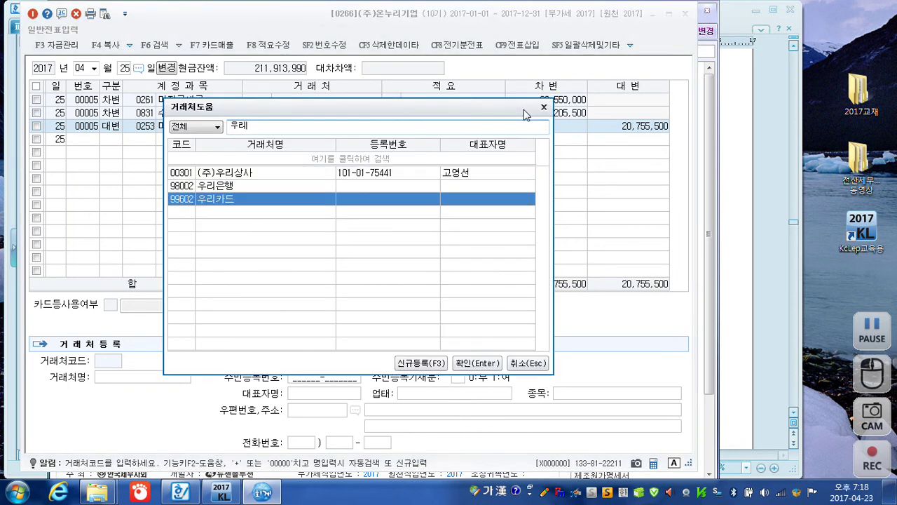
{"action": "key", "text": "Return"}
{"action": "key", "text": "Return"}
{"action": "key", "text": "Return"}
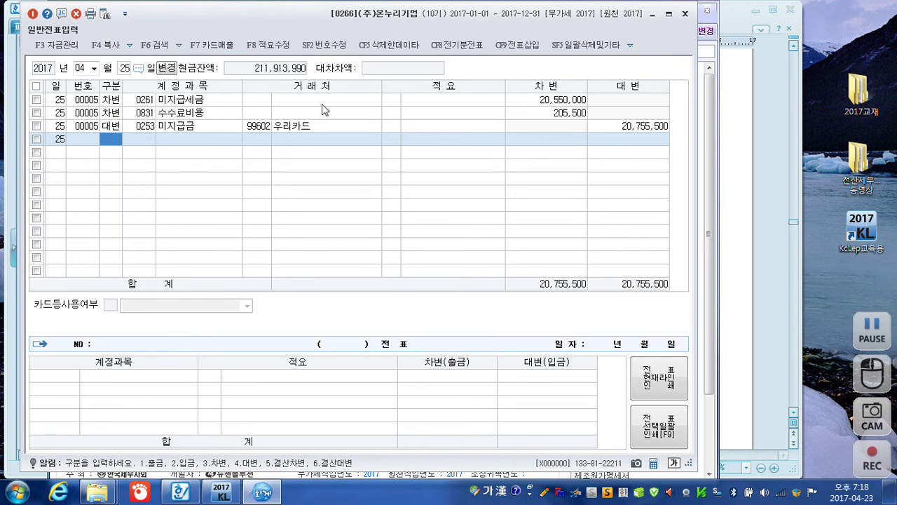
- Switch the entry date to April 30 and debit 0103 보통예금 for 2,000,000, without a counterparty or description
{"action": "left_click", "coordinate": [124, 68]}
{"action": "type", "text": "30"}
{"action": "key", "text": "Return"}
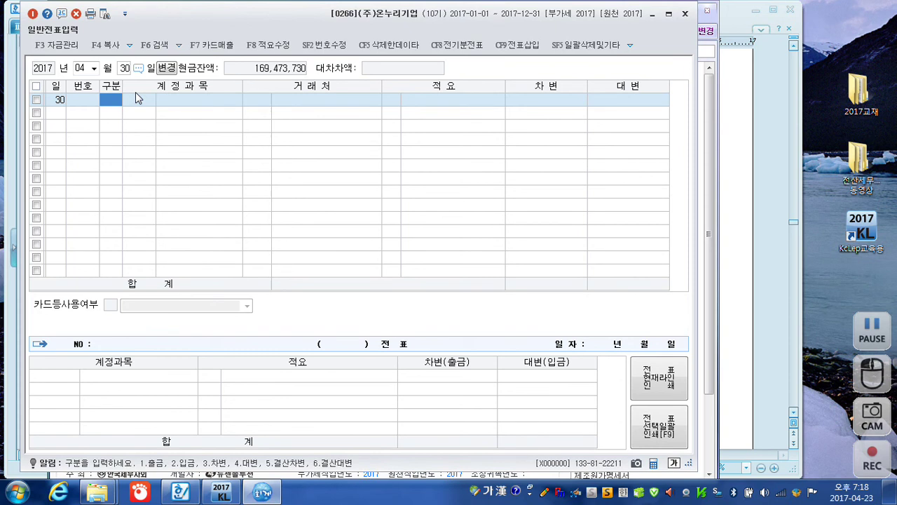
{"action": "type", "text": "3"}
{"action": "key", "text": "Return"}
{"action": "type", "text": "103"}
{"action": "key", "text": "Return"}
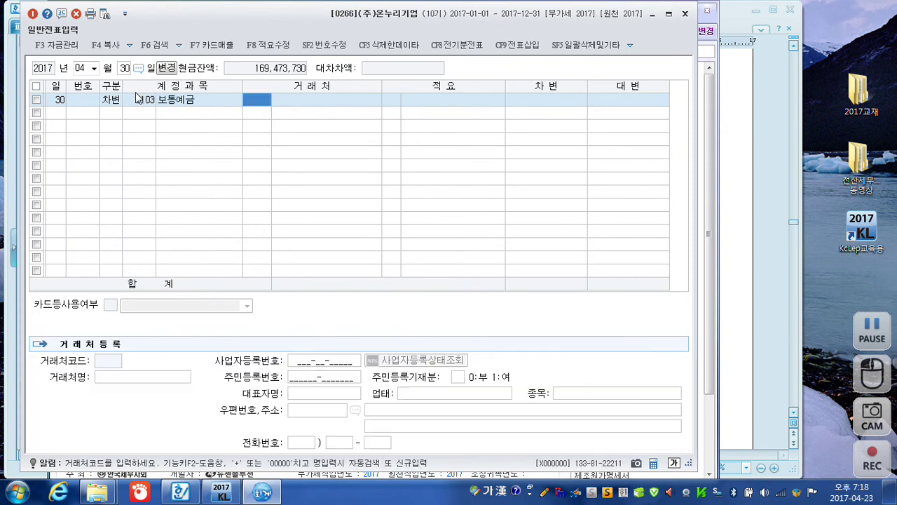
{"action": "key", "text": "Return"}
{"action": "key", "text": "Return"}
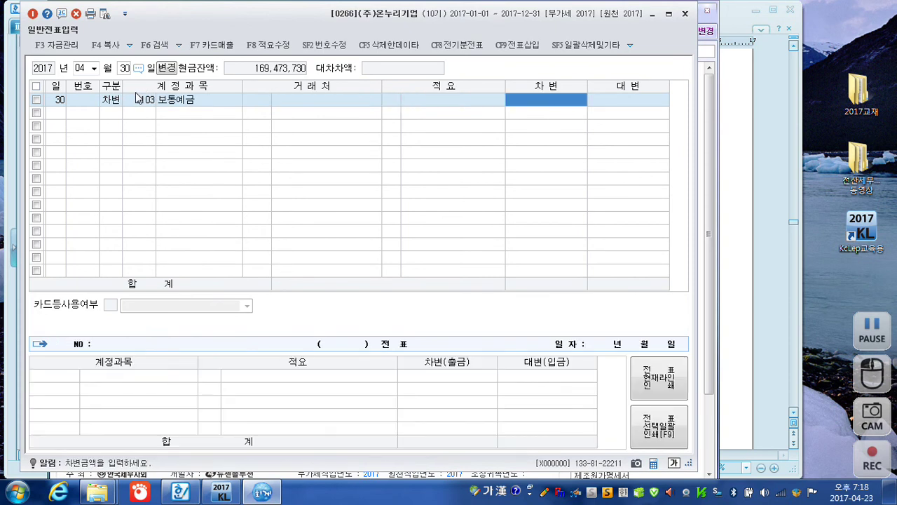
{"action": "type", "text": "2000000"}
{"action": "key", "text": "Return"}
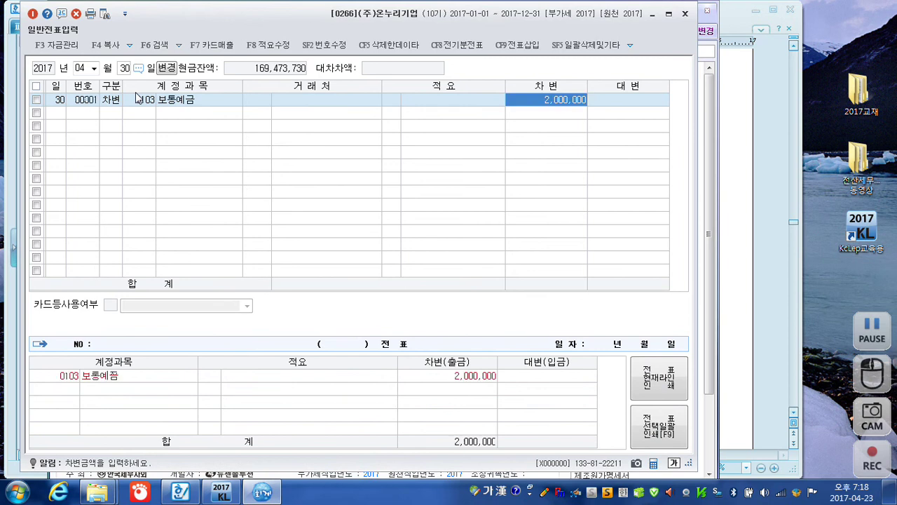
- Credit 2,000,000 of the April 30 entry to 0903 배당금수익, without a counterparty or description, and close 일반전표입력
{"action": "type", "text": "4"}
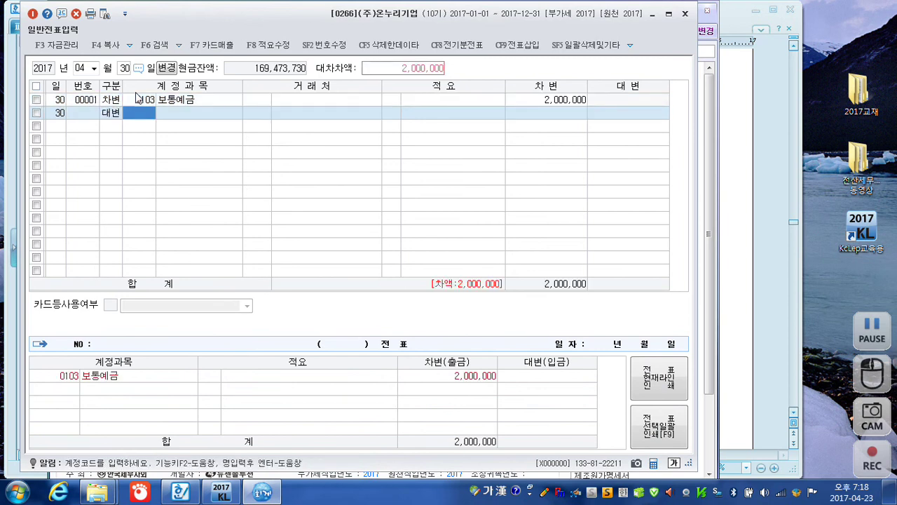
{"action": "type", "text": "배당"}
{"action": "key", "text": "Return"}
{"action": "key", "text": "Down"}
{"action": "key", "text": "Down"}
{"action": "key", "text": "Down"}
{"action": "key", "text": "Down"}
{"action": "key", "text": "Down"}
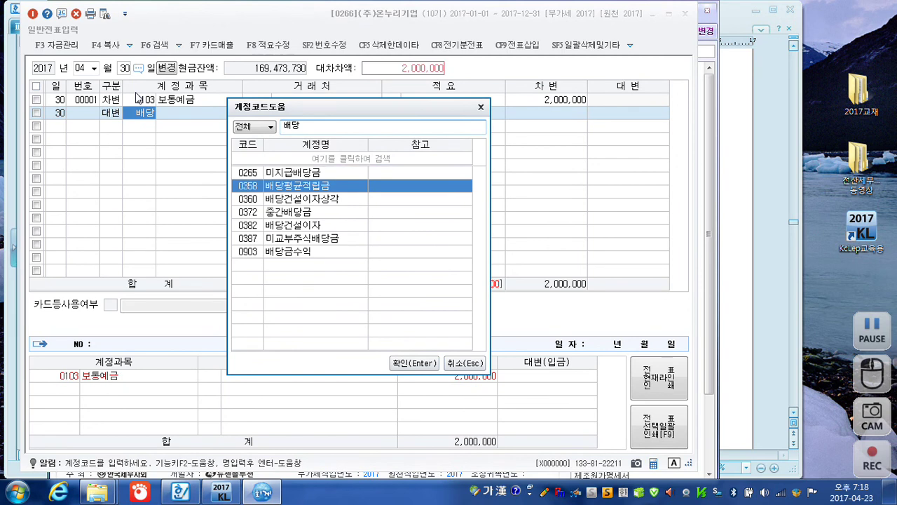
{"action": "key", "text": "Down"}
{"action": "key", "text": "Return"}
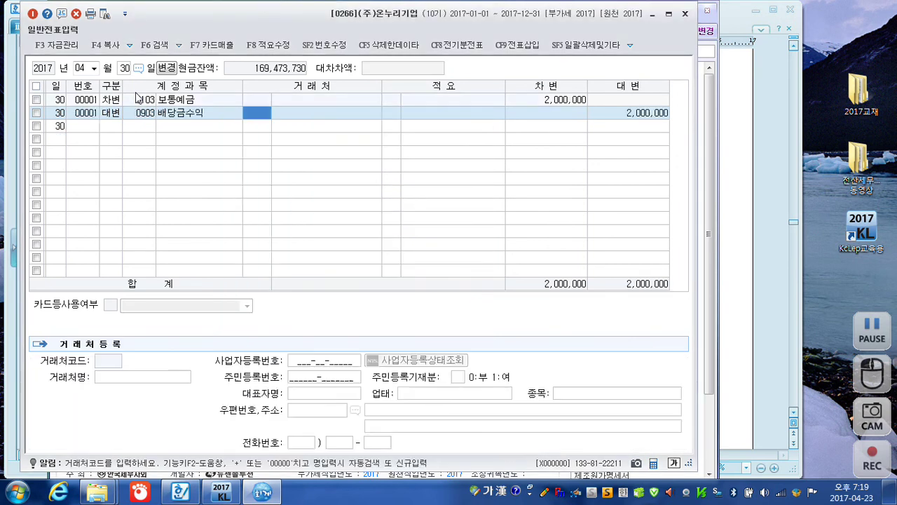
{"action": "key", "text": "Return"}
{"action": "key", "text": "Return"}
{"action": "key", "text": "Return"}
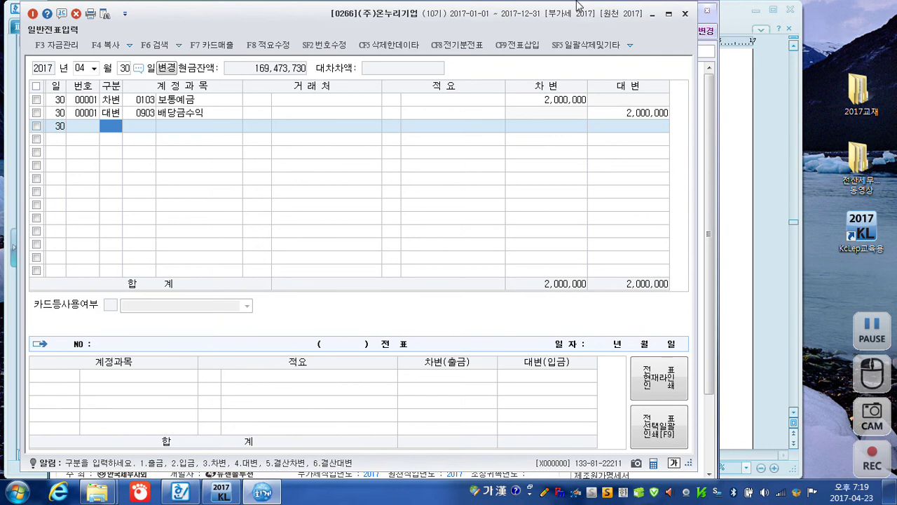
{"action": "left_click", "coordinate": [685, 14]}
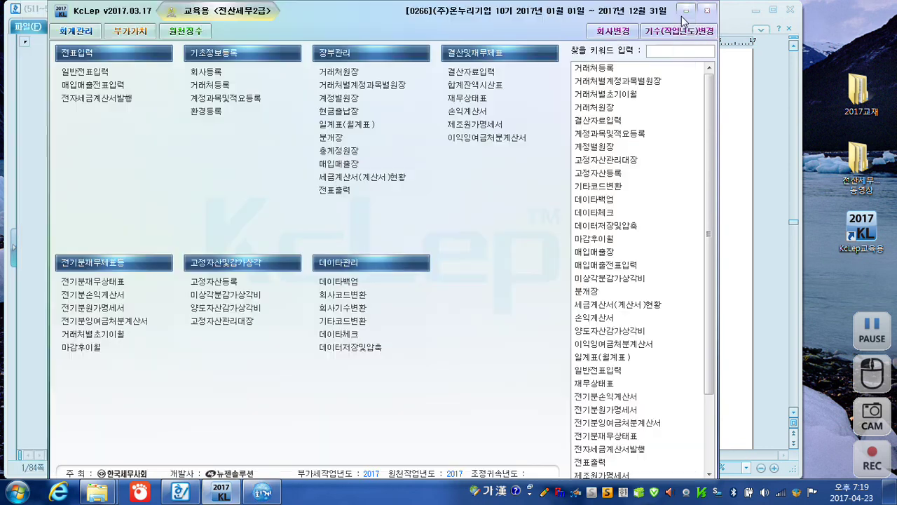
- Open 매입매출전표입력 and load the vouchers for April 2017, leaving the day blank
{"action": "left_click", "coordinate": [112, 86]}
{"action": "left_click", "coordinate": [118, 93]}
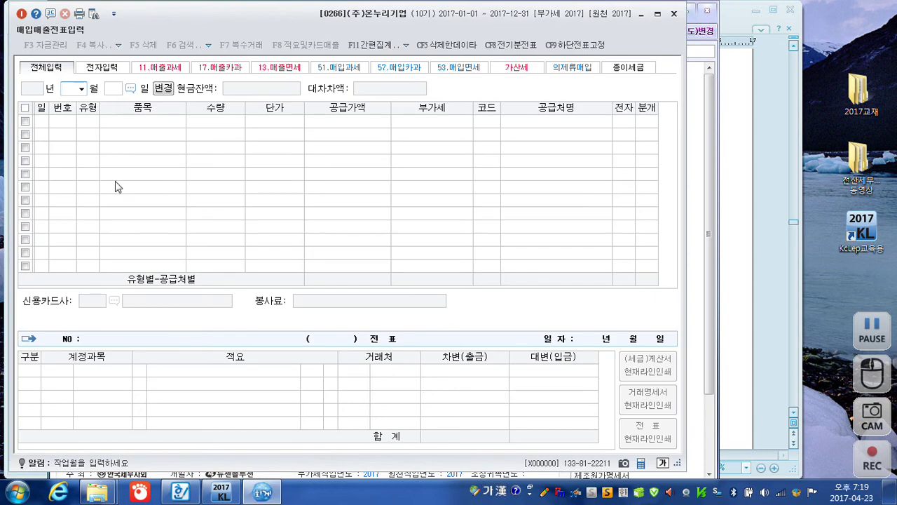
{"action": "type", "text": "4"}
{"action": "key", "text": "Return"}
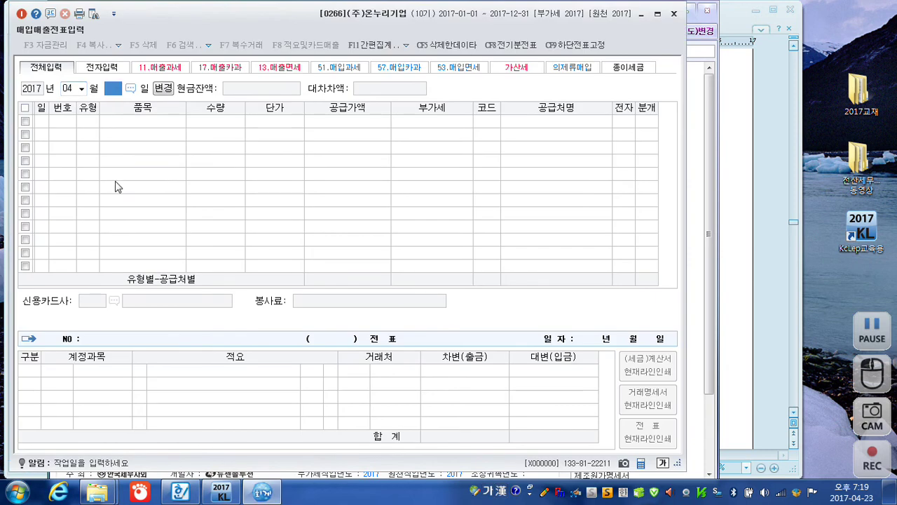
{"action": "key", "text": "Return"}
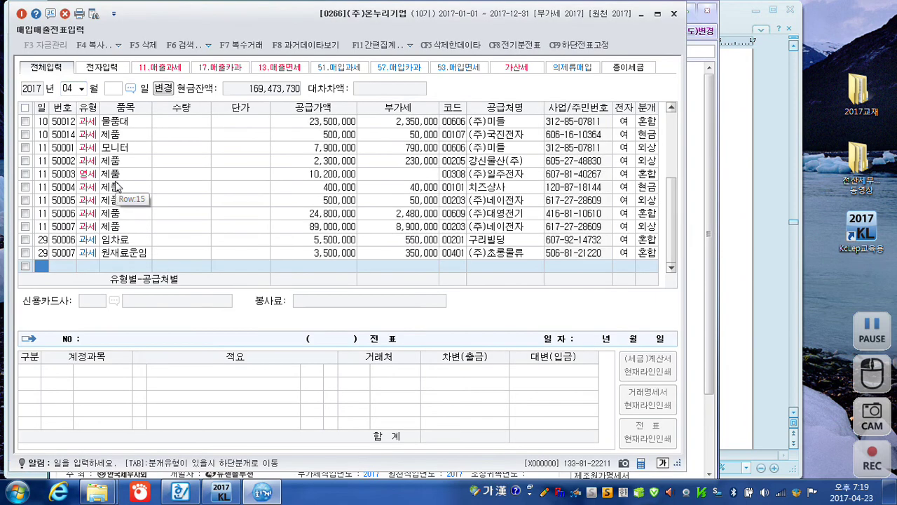
- Add an April 1 sales entry of type 11 과세 for 전자제품 with a supply value of 20,000,000, without quantity or unit price
{"action": "type", "text": "1"}
{"action": "key", "text": "Return"}
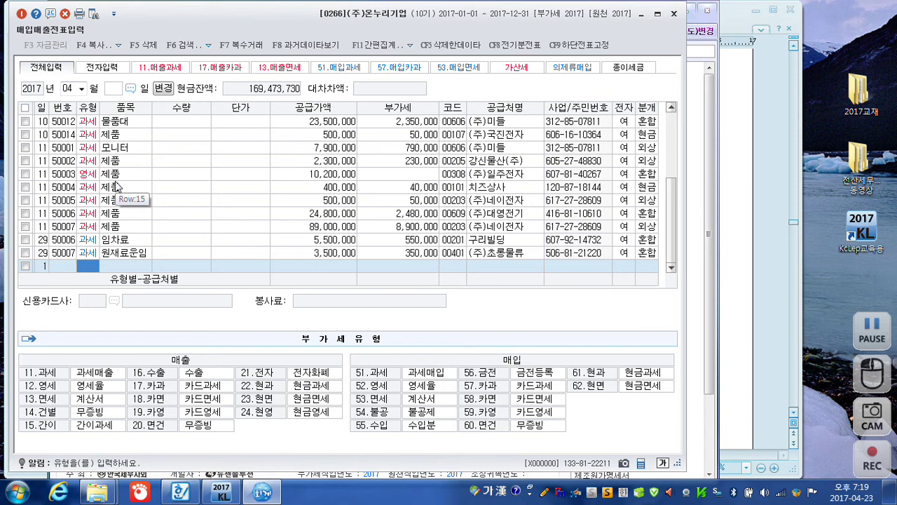
{"action": "type", "text": "11"}
{"action": "key", "text": "Return"}
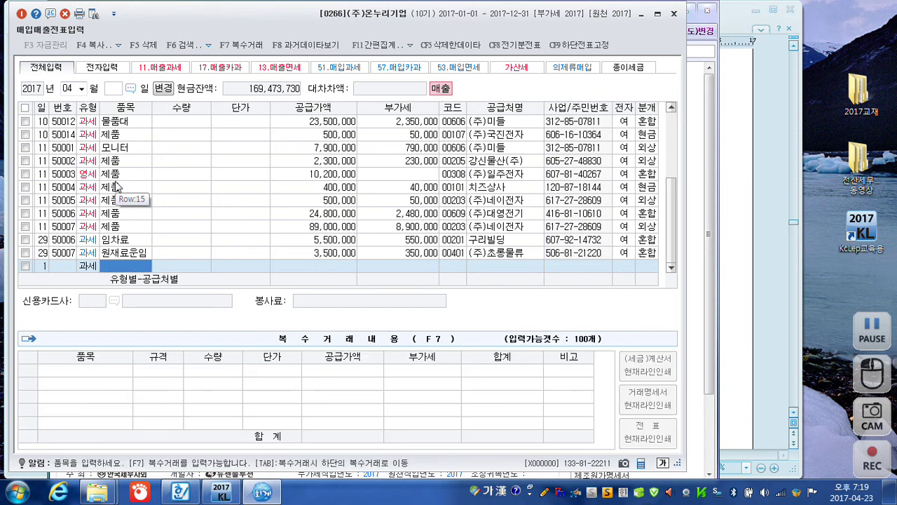
{"action": "type", "text": "전자"}
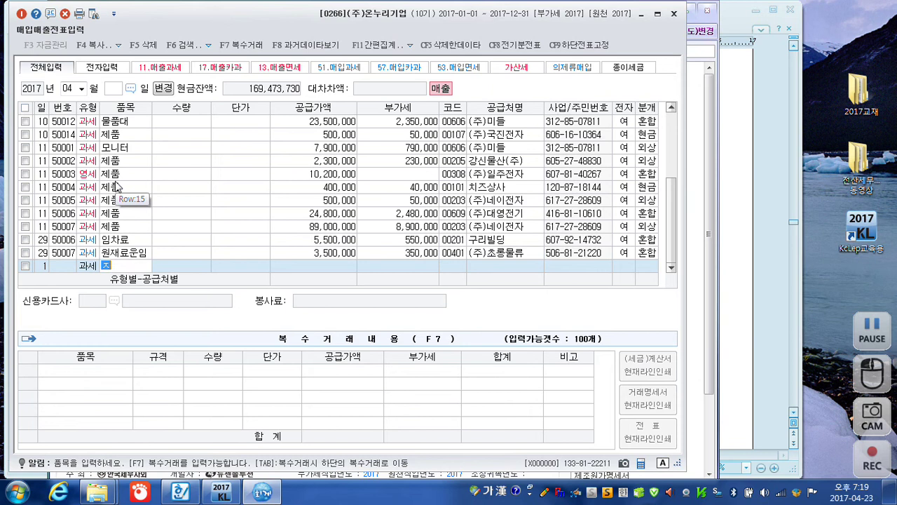
{"action": "type", "text": "제품"}
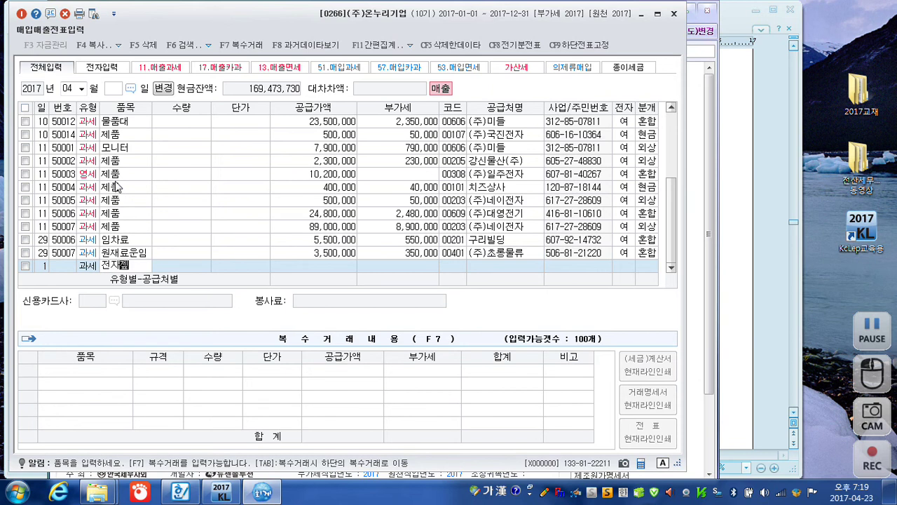
{"action": "key", "text": "Return"}
{"action": "key", "text": "Return"}
{"action": "key", "text": "Return"}
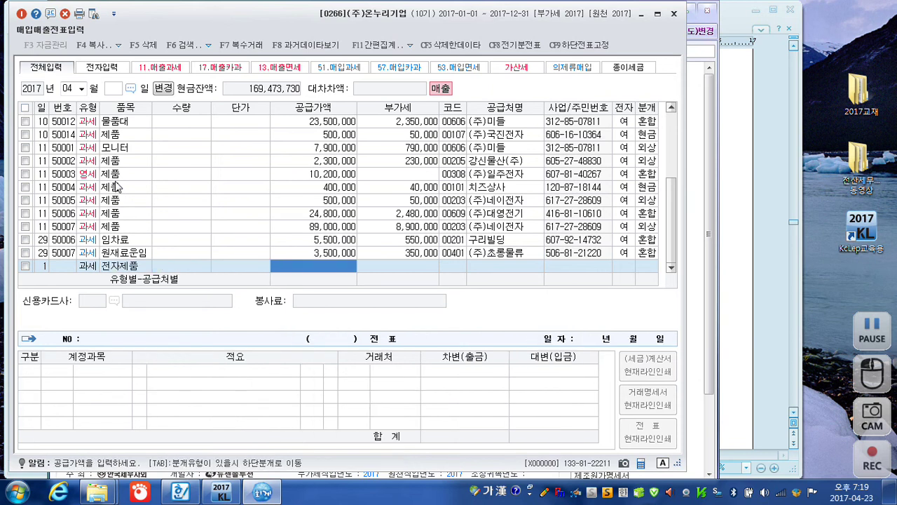
{"action": "type", "text": "20000000"}
{"action": "key", "text": "Return"}
{"action": "key", "text": "Return"}
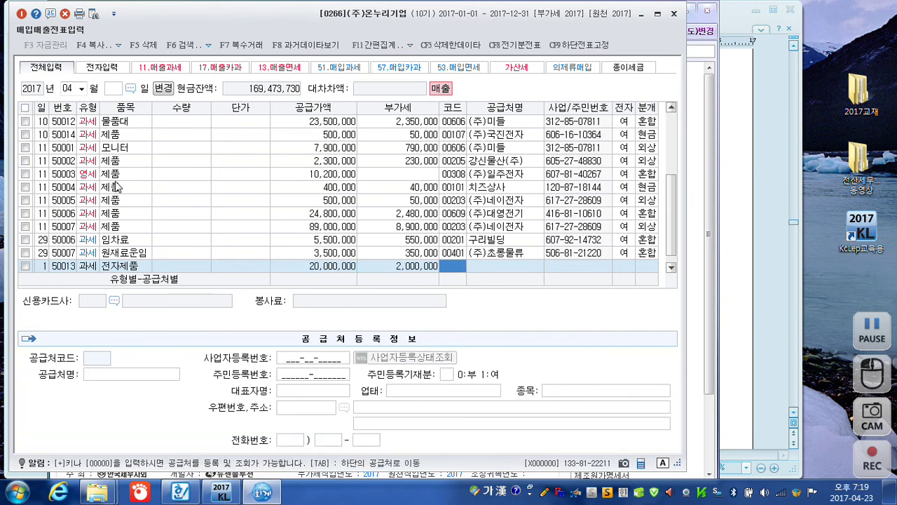
- Look up the individual customer by name and assign them as the counterparty of the April 1 sale
{"action": "type", "text": "성한"}
{"action": "key", "text": "Return"}
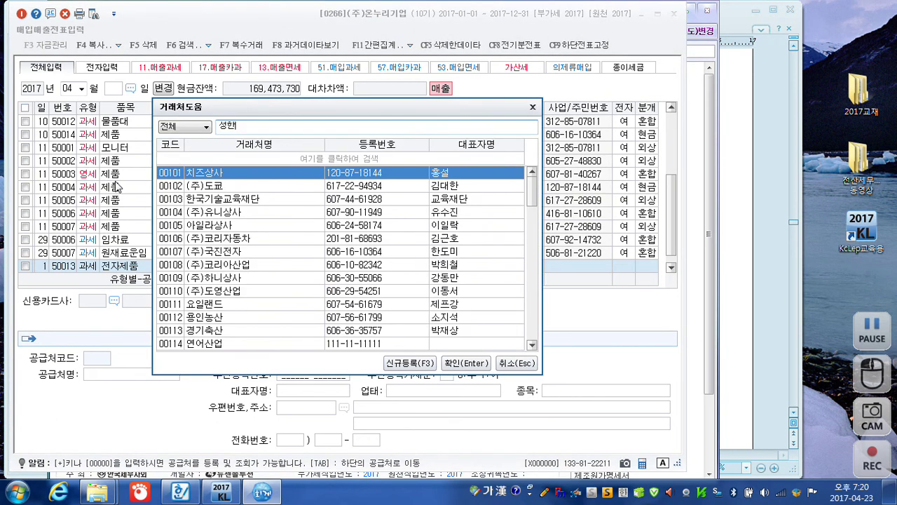
{"action": "key", "text": "BackSpace"}
{"action": "key", "text": "BackSpace"}
{"action": "type", "text": "윤주"}
{"action": "key", "text": "Return"}
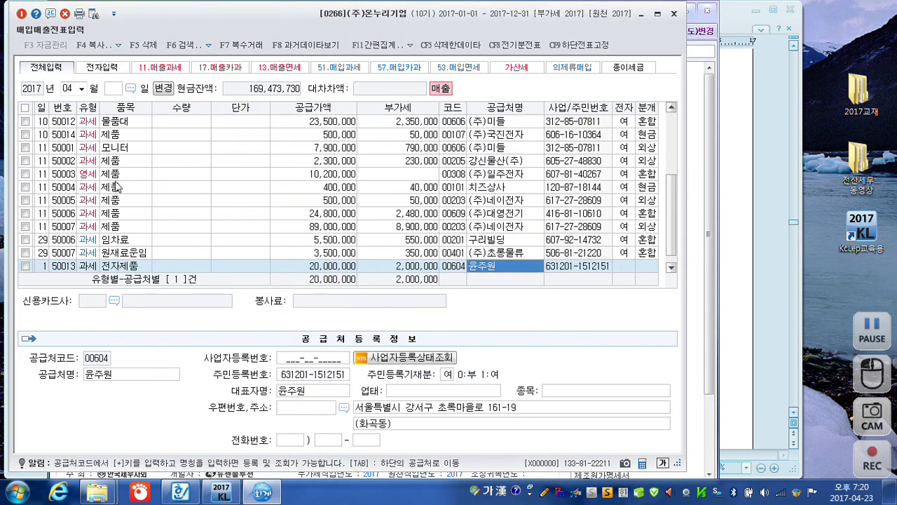
- Mark the April 1 sale as an electronic invoice (여), set its journal type to 1 현금, and complete the voucher
{"action": "type", "text": "1"}
{"action": "key", "text": "Return"}
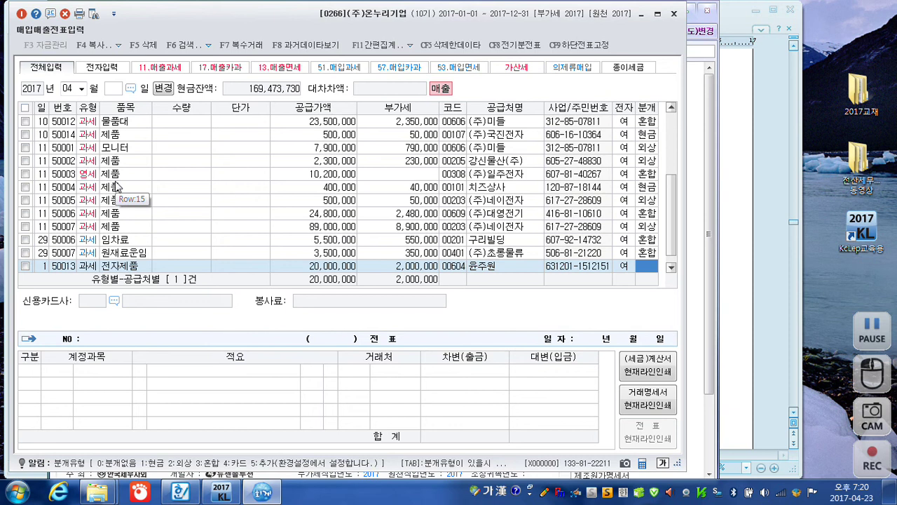
{"action": "type", "text": "1"}
{"action": "key", "text": "Return"}
{"action": "key", "text": "Return"}
{"action": "key", "text": "Return"}
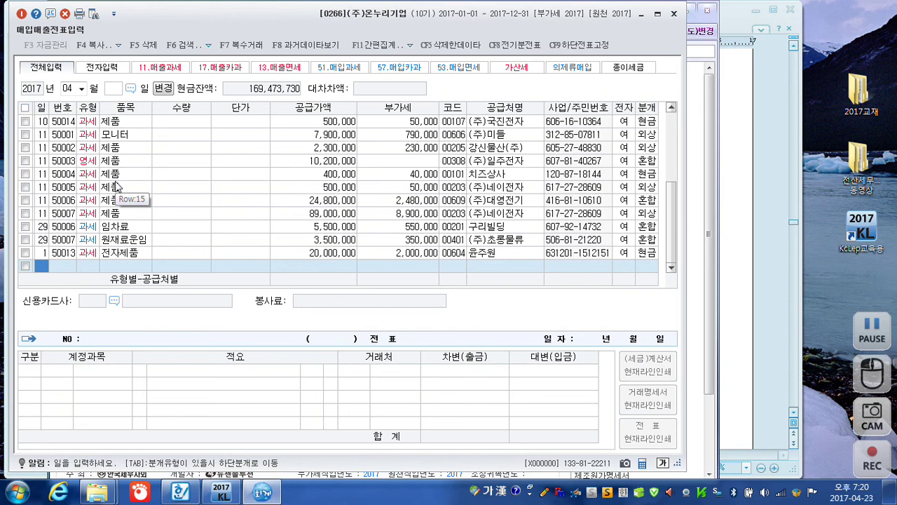
- Add an April 2 sales entry of type 12 영세 for 제품 with a supply value of 10,000,000, without quantity or unit price
{"action": "type", "text": "2"}
{"action": "key", "text": "Return"}
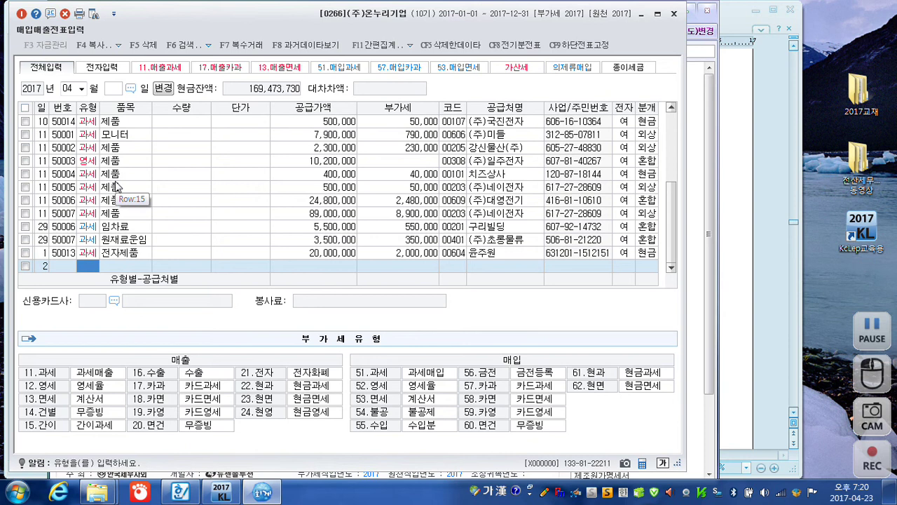
{"action": "type", "text": "12"}
{"action": "key", "text": "Return"}
{"action": "type", "text": "ㅈ제품"}
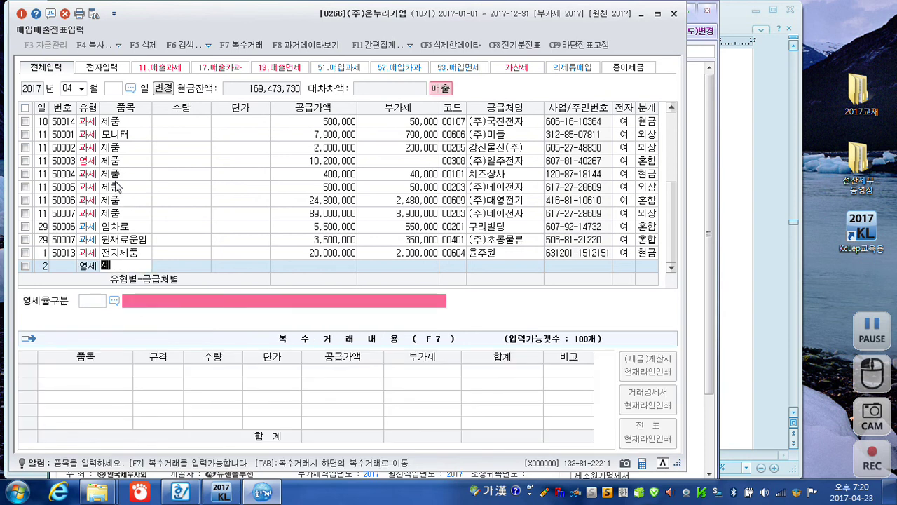
{"action": "key", "text": "Return"}
{"action": "key", "text": "Return"}
{"action": "key", "text": "Return"}
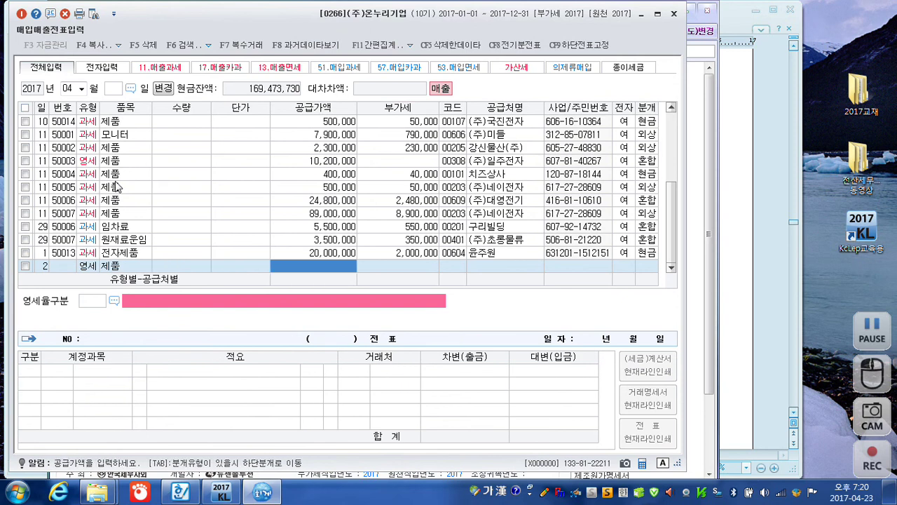
{"action": "type", "text": "10000000"}
{"action": "key", "text": "Return"}
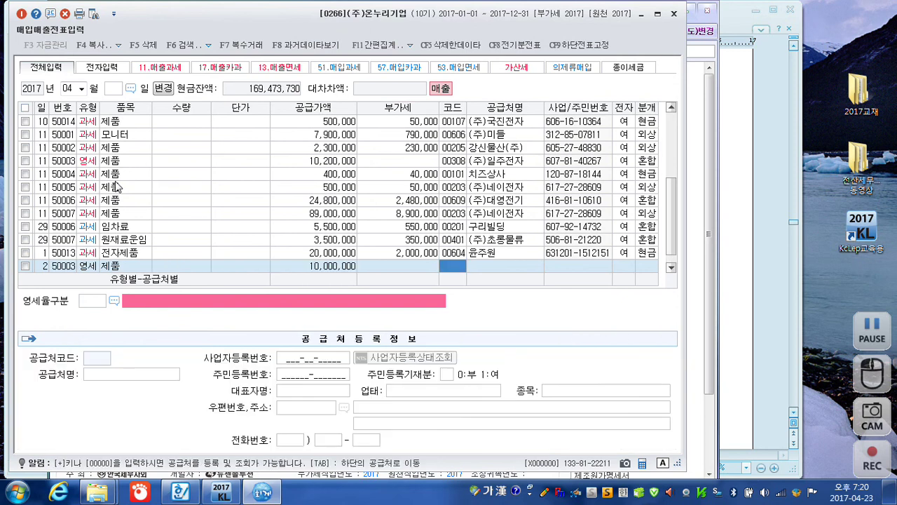
- Assign (주)무한상사 as the counterparty of the April 2 sale and mark it as an electronic invoice (여)
{"action": "type", "text": "무한"}
{"action": "key", "text": "Return"}
{"action": "key", "text": "Return"}
{"action": "key", "text": "Return"}
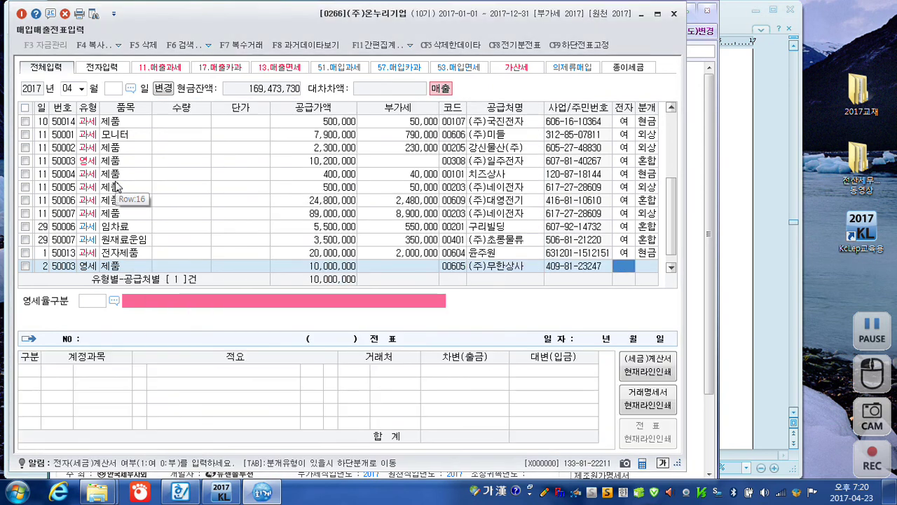
{"action": "key", "text": "Return"}
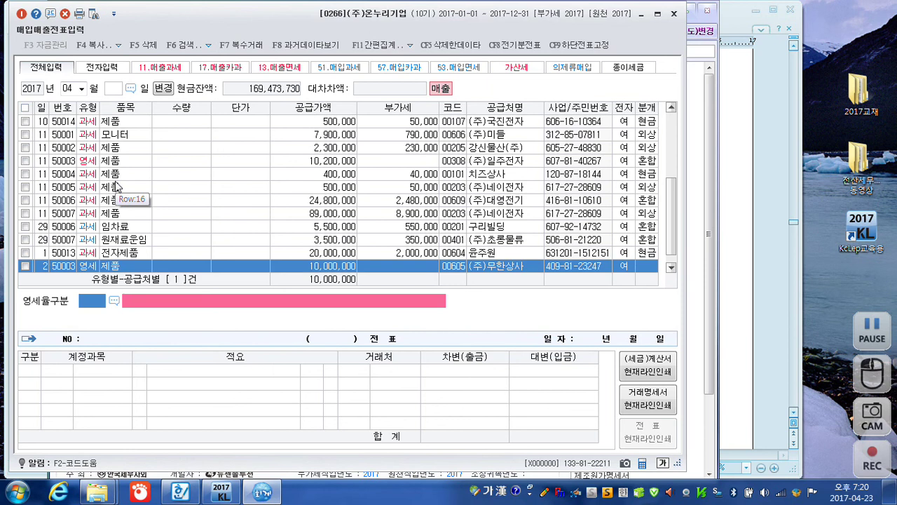
- Set the April 2 sale's 영세율구분 to 3 내국신용장·구매확인서에 의하여 공급하는 재화 and its journal type to 2 외상
{"action": "key", "text": "F2"}
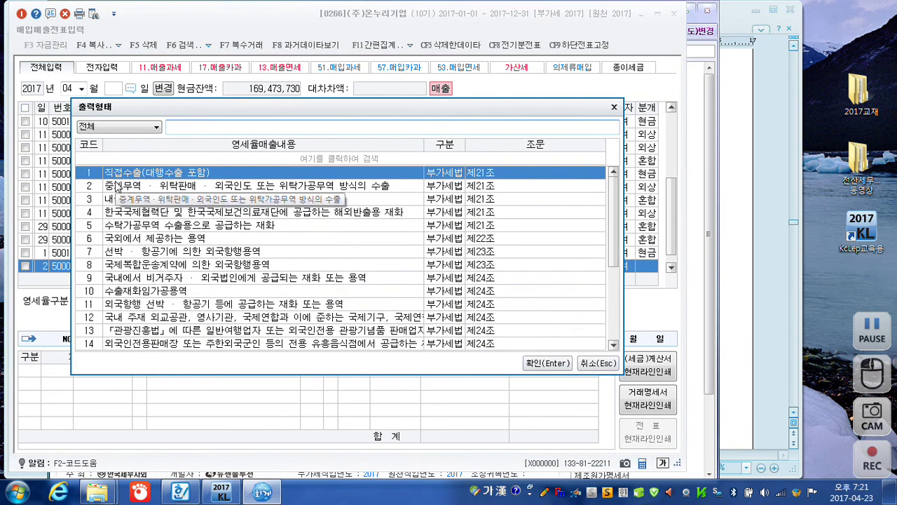
{"action": "type", "text": "3"}
{"action": "key", "text": "Return"}
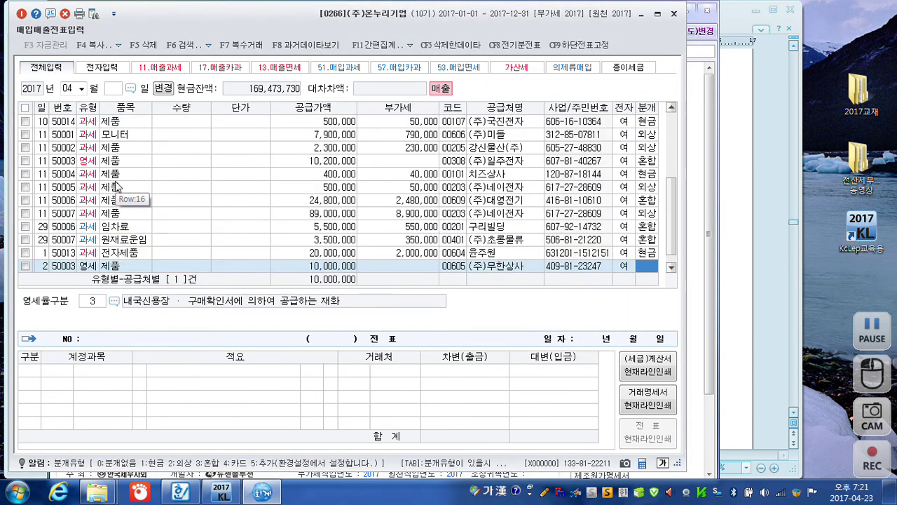
{"action": "type", "text": "2"}
{"action": "key", "text": "Return"}
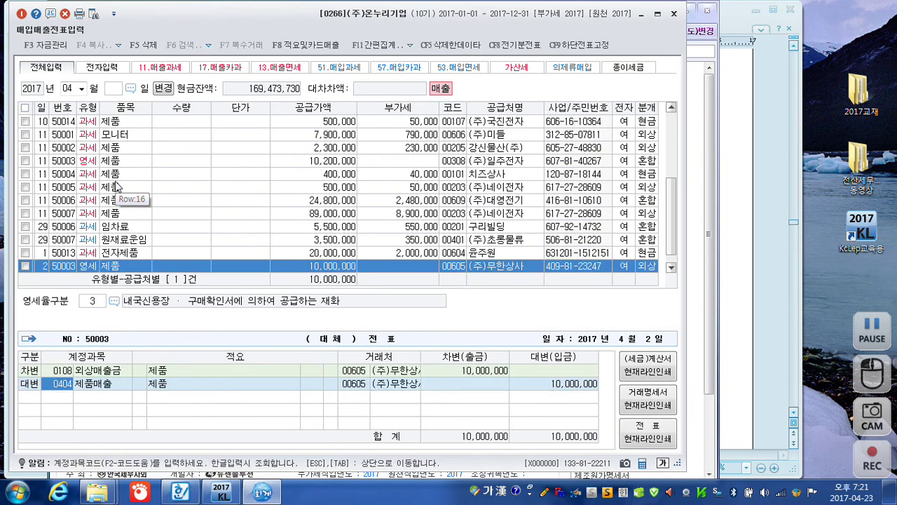
{"action": "key", "text": "Return"}
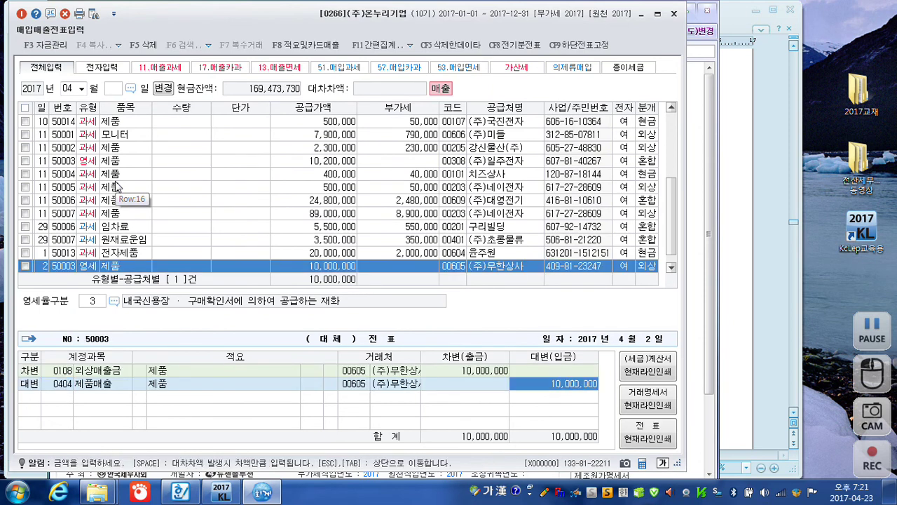
- Correct the supply value of the April 2 영세 sale to 100,000,000 and complete the voucher
{"action": "left_click", "coordinate": [305, 267]}
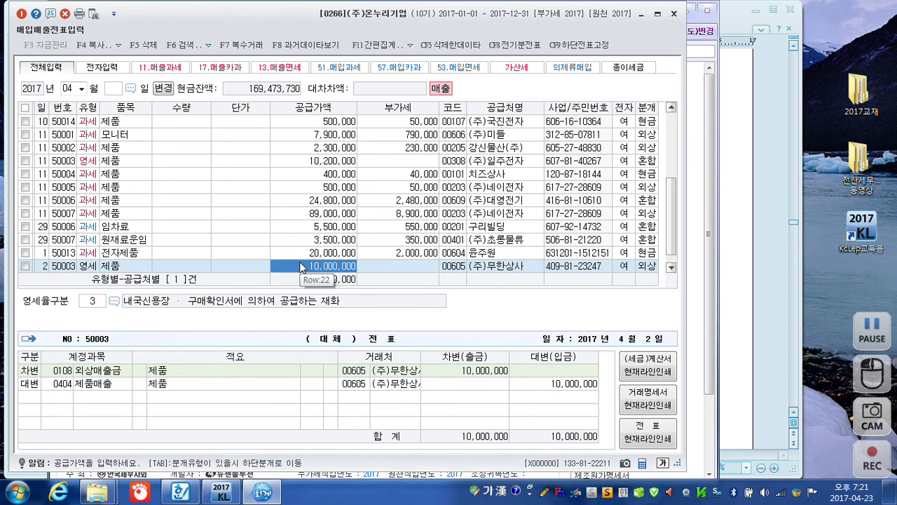
{"action": "type", "text": "100000000"}
{"action": "key", "text": "Return"}
{"action": "left_click", "coordinate": [645, 267]}
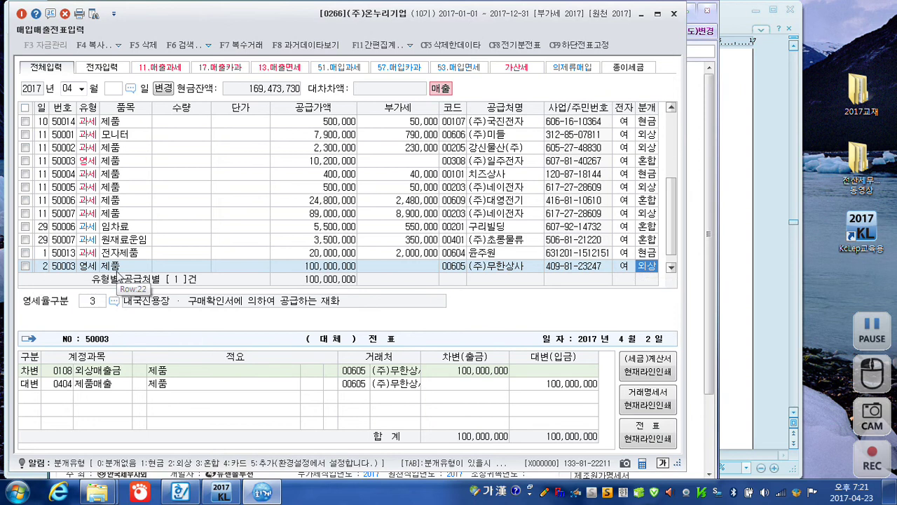
{"action": "key", "text": "Return"}
{"action": "key", "text": "Return"}
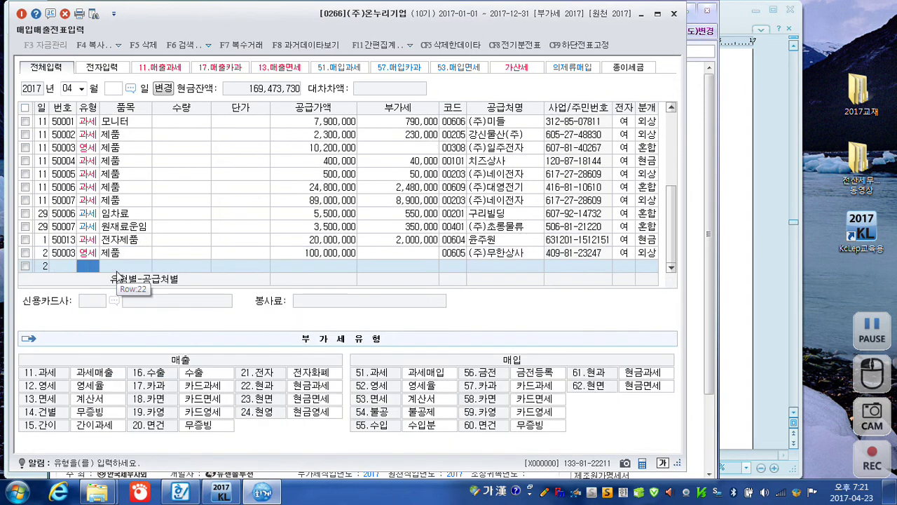
- Start an April 3 purchase entry of type 51 과세 with 원재료 as the item
{"action": "type", "text": "3"}
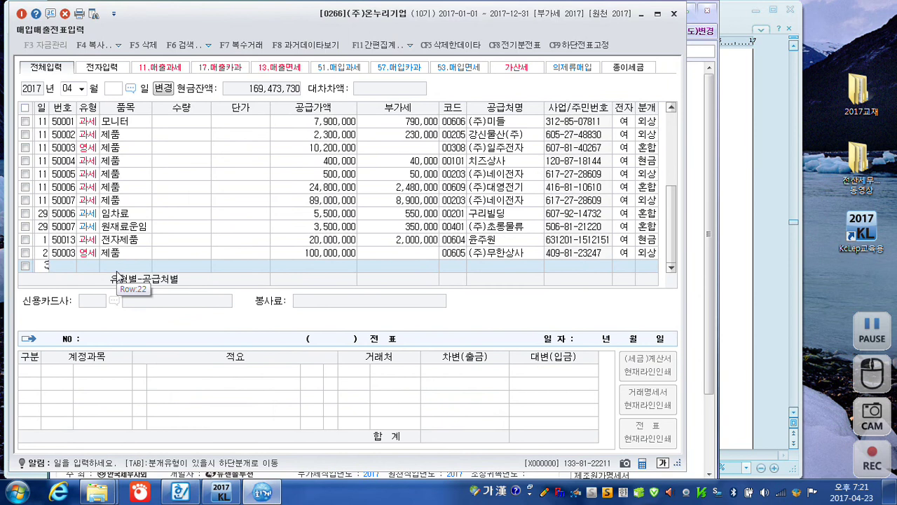
{"action": "key", "text": "Return"}
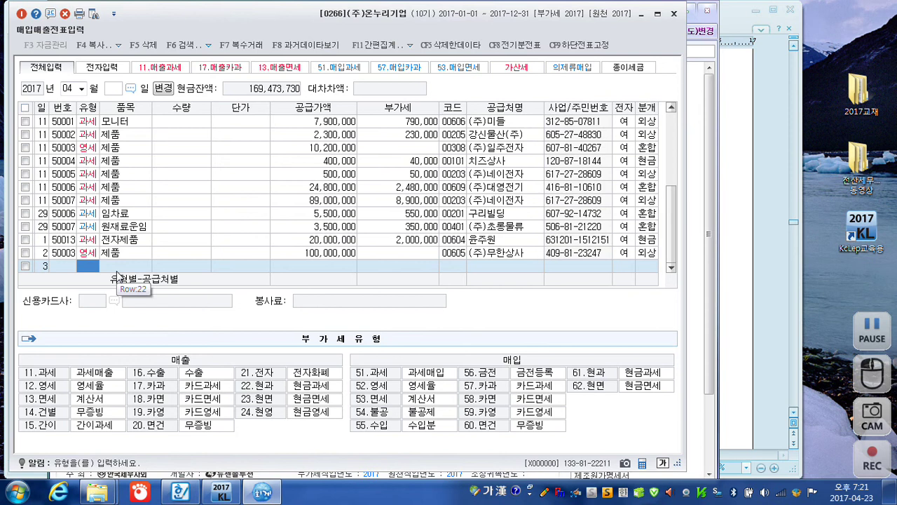
{"action": "type", "text": "51"}
{"action": "key", "text": "Return"}
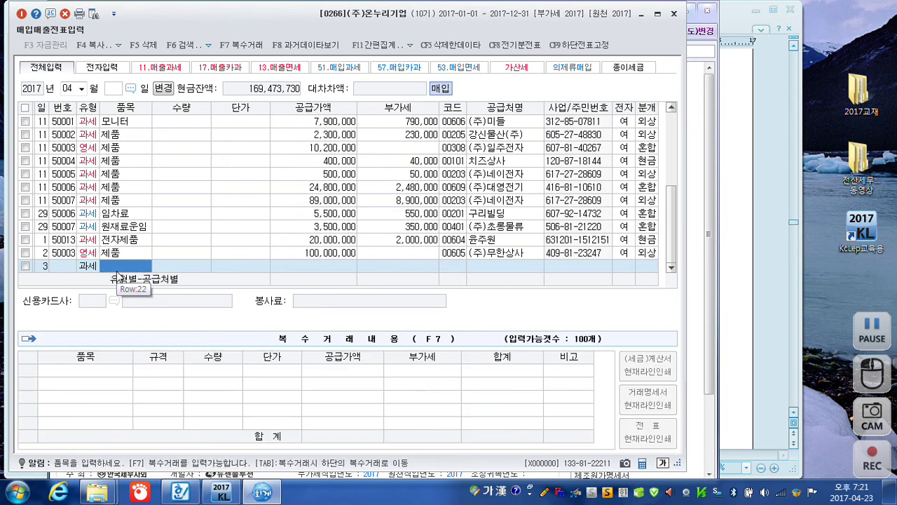
{"action": "type", "text": "우ㅜ"}
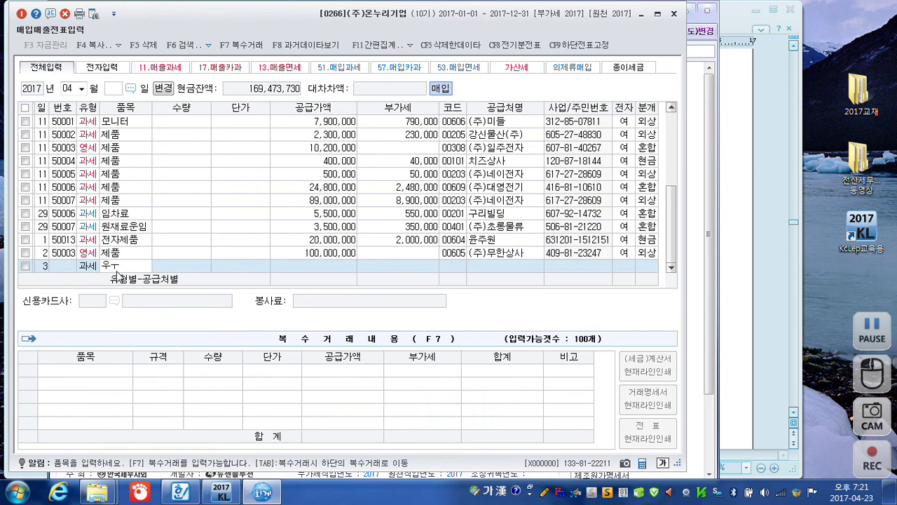
{"action": "type", "text": "ㅓㄴ"}
{"action": "type", "text": "재료"}
{"action": "key", "text": "Return"}
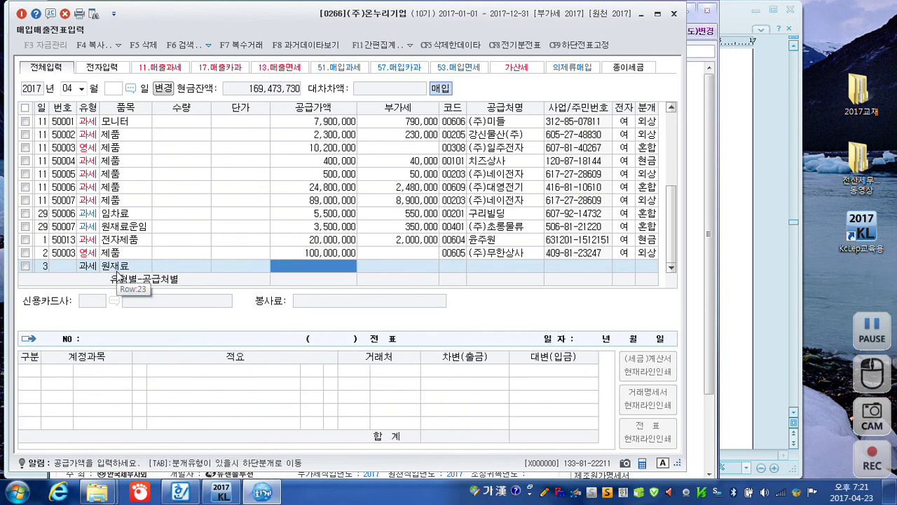
- Give the April 3 원재료 purchase a quantity of 1,250 and a unit price of 16,000, accepting the calculated supply value
{"action": "key", "text": "Left"}
{"action": "key", "text": "Left"}
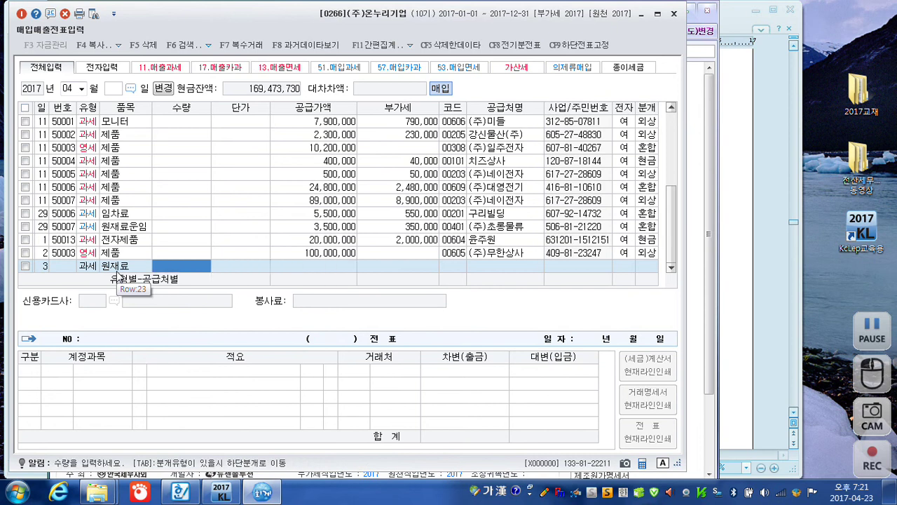
{"action": "type", "text": "1250"}
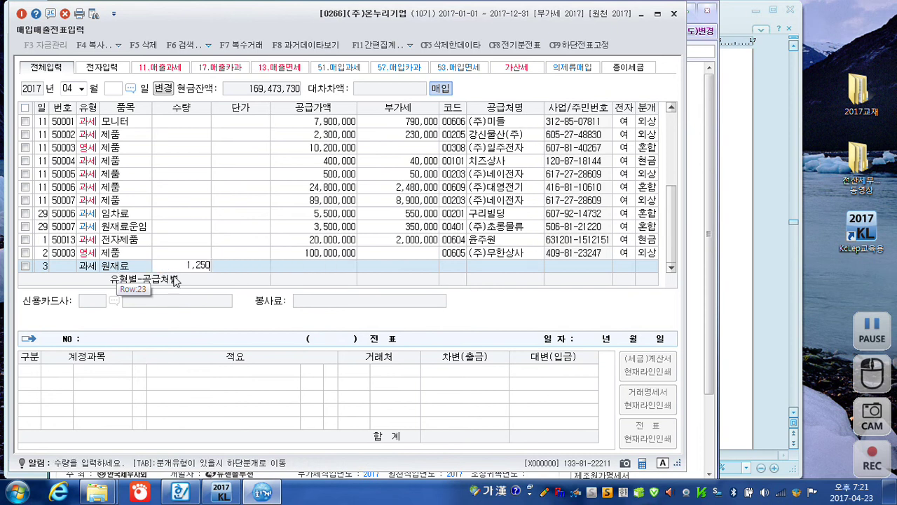
{"action": "key", "text": "Return"}
{"action": "type", "text": "16000"}
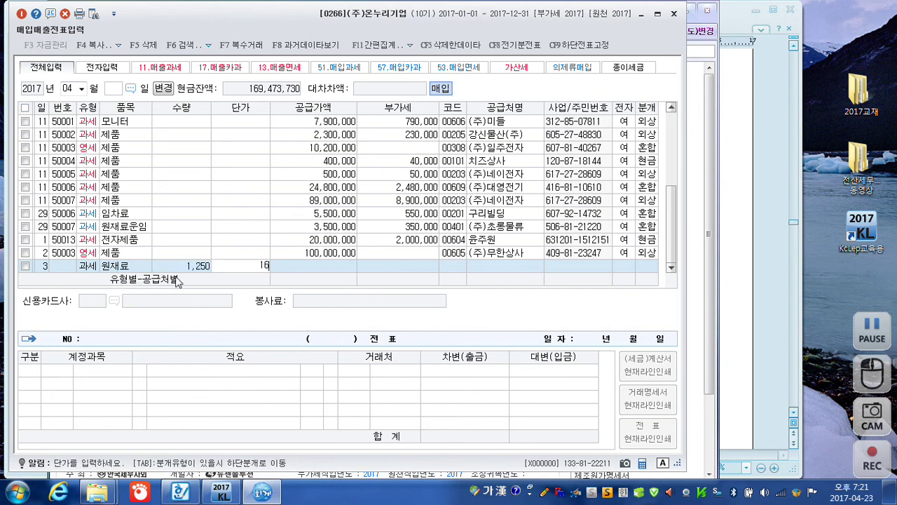
{"action": "key", "text": "Return"}
{"action": "key", "text": "Return"}
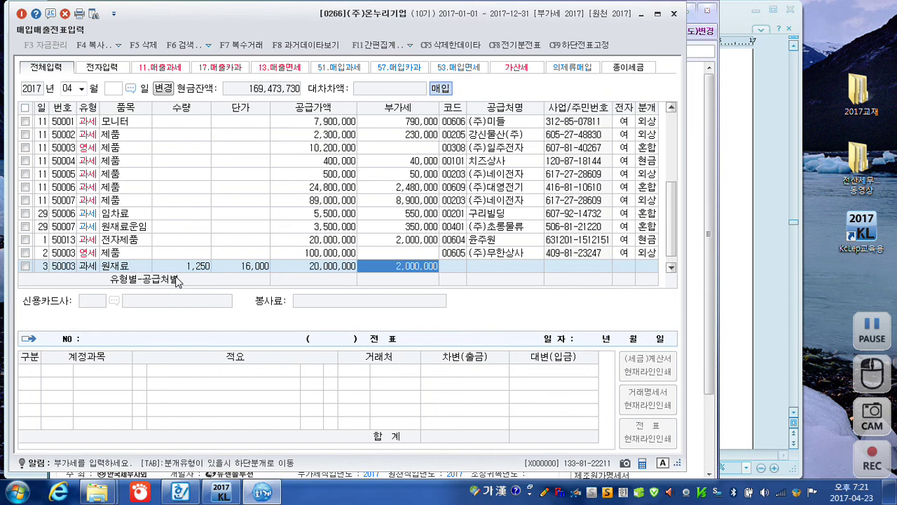
- Assign 알파상사 (00508) as the supplier of the April 3 원재료 purchase
{"action": "key", "text": "Return"}
{"action": "type", "text": "알패"}
{"action": "key", "text": "Return"}
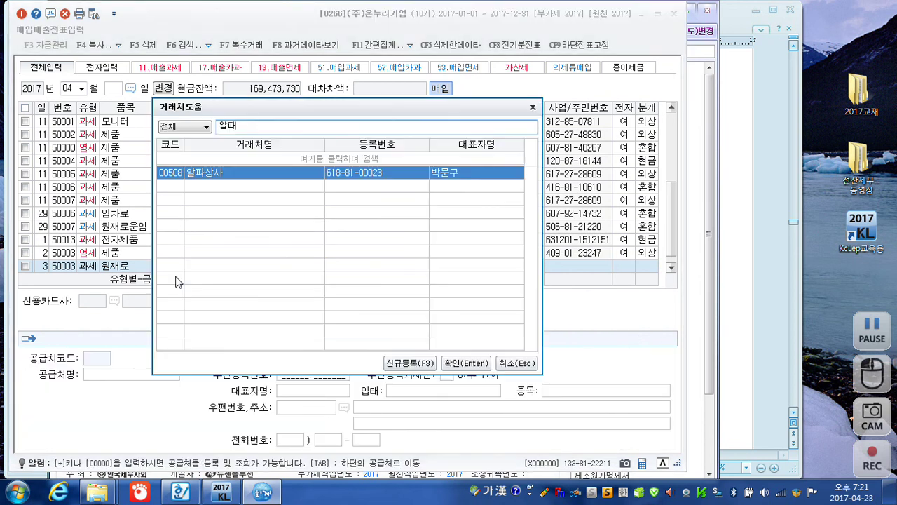
{"action": "key", "text": "Return"}
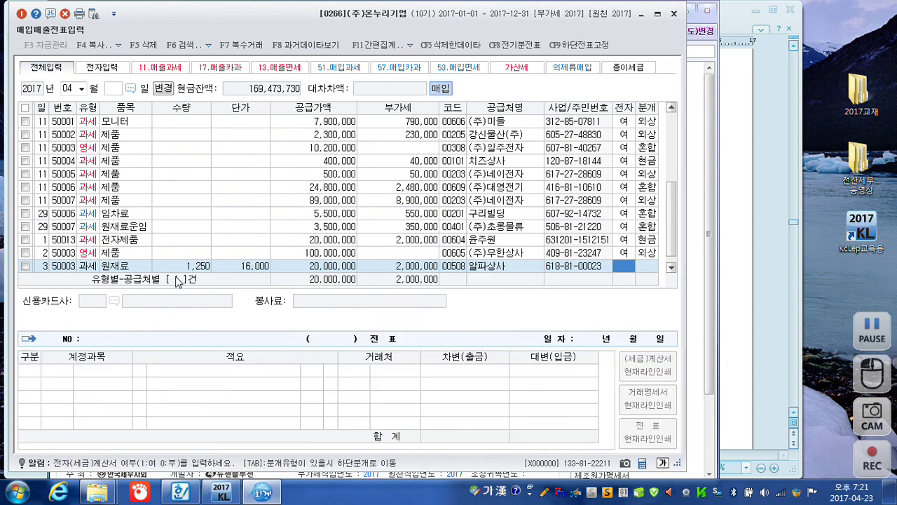
- Mark the April 3 purchase as an electronic invoice (1 여), set its journal type to 2 외상 and complete the voucher
{"action": "type", "text": "1"}
{"action": "key", "text": "Return"}
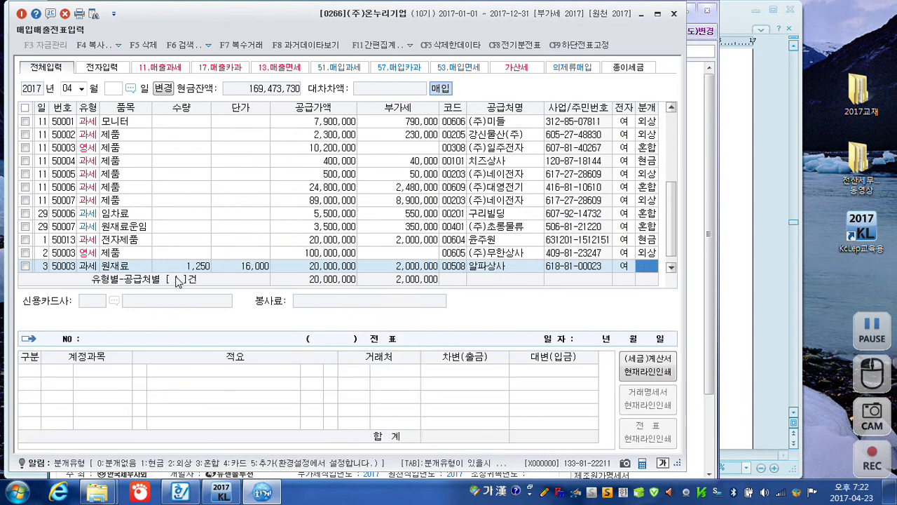
{"action": "type", "text": "2"}
{"action": "key", "text": "Return"}
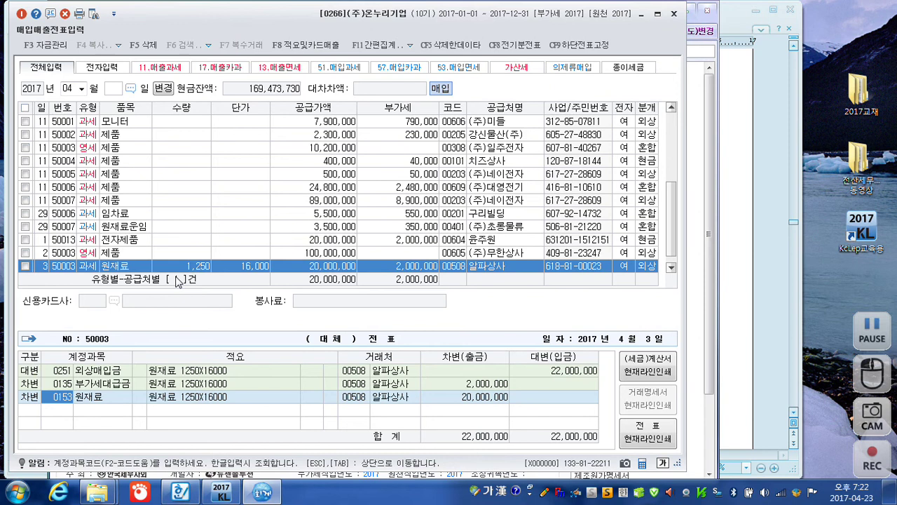
{"action": "key", "text": "Return"}
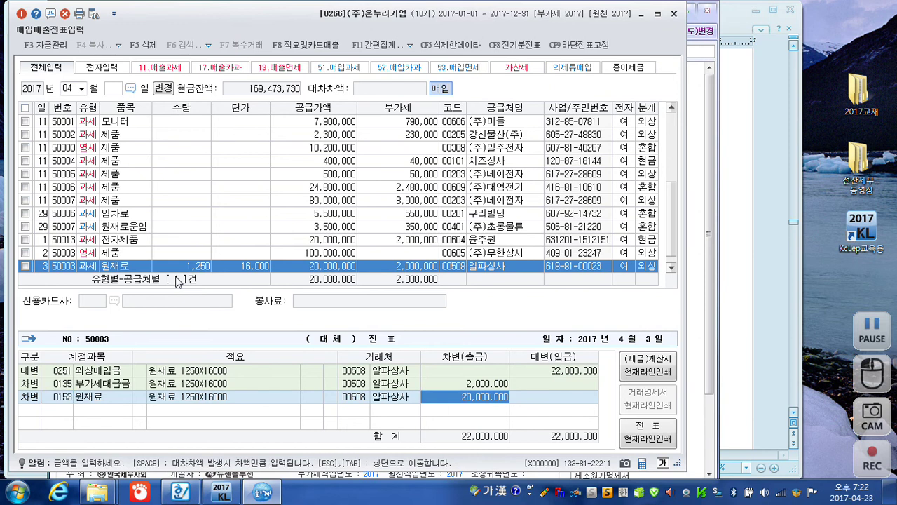
{"action": "key", "text": "Return"}
- Start an April 30 sale entry of type 11 과세 with 기계장치 as the item, leaving quantity and unit price blank
{"action": "type", "text": "30"}
{"action": "key", "text": "Return"}
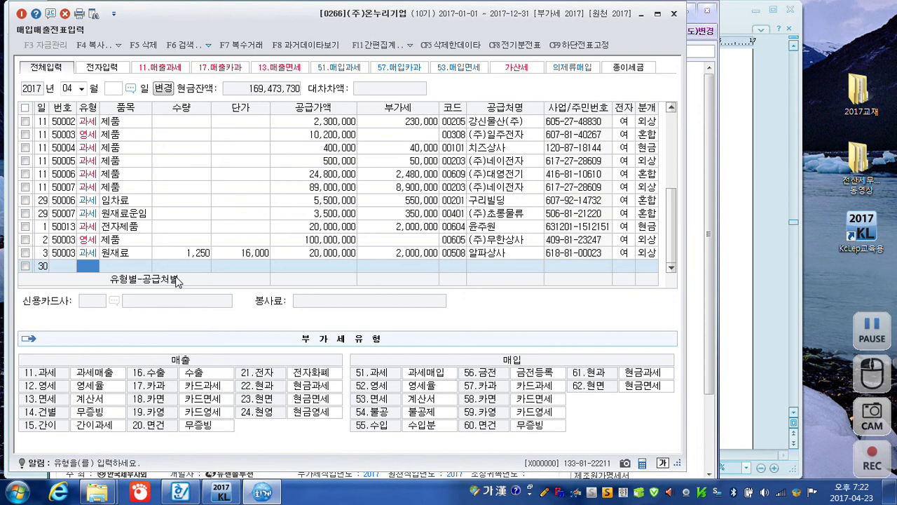
{"action": "type", "text": "11"}
{"action": "key", "text": "Return"}
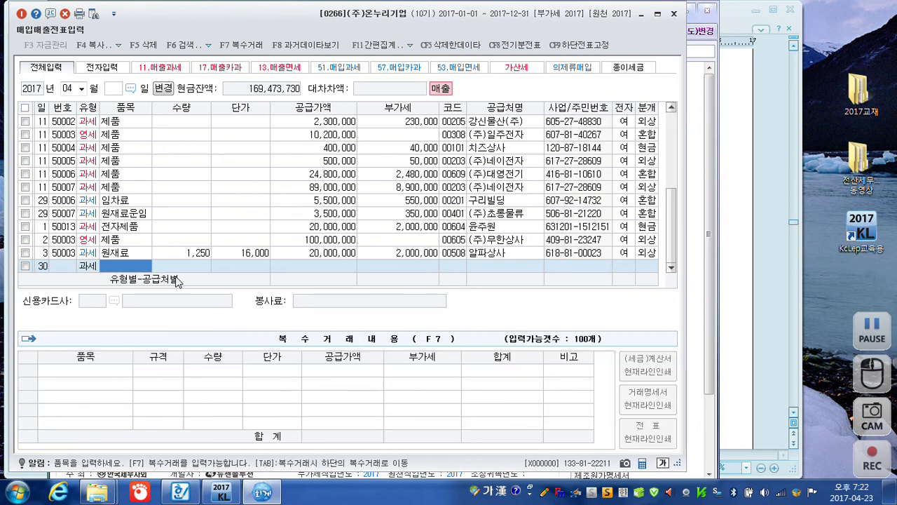
{"action": "type", "text": "기계"}
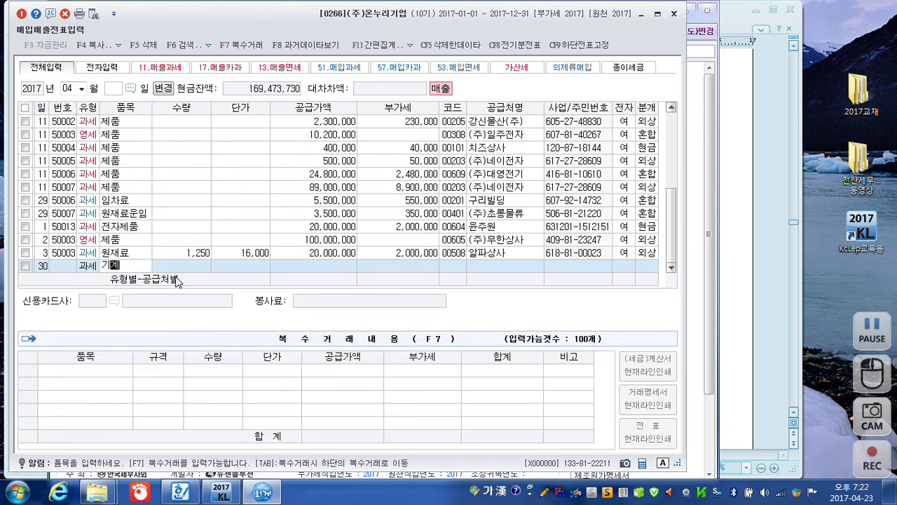
{"action": "type", "text": "장치"}
{"action": "key", "text": "Return"}
{"action": "key", "text": "Return"}
{"action": "key", "text": "Return"}
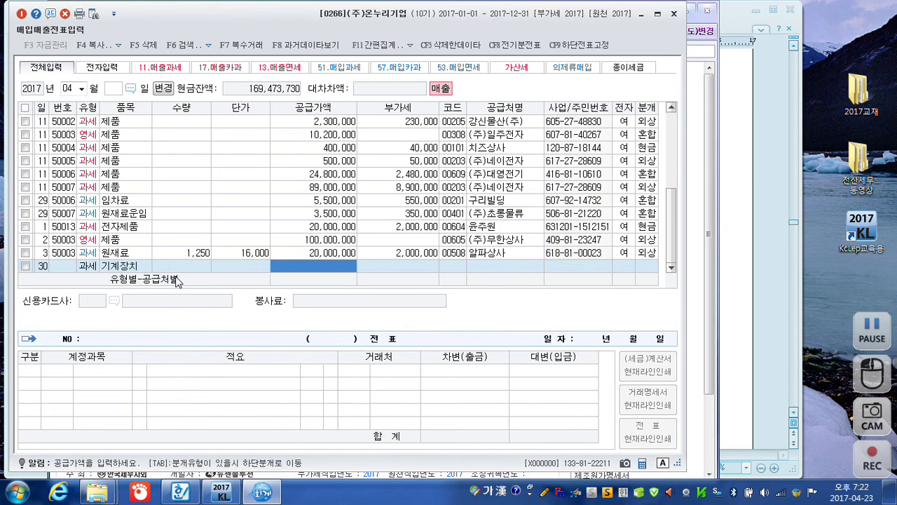
- Give the April 30 기계장치 sale a supply value of 600,000 and assign 세무상사 (00302) as the counterparty
{"action": "type", "text": "6000000"}
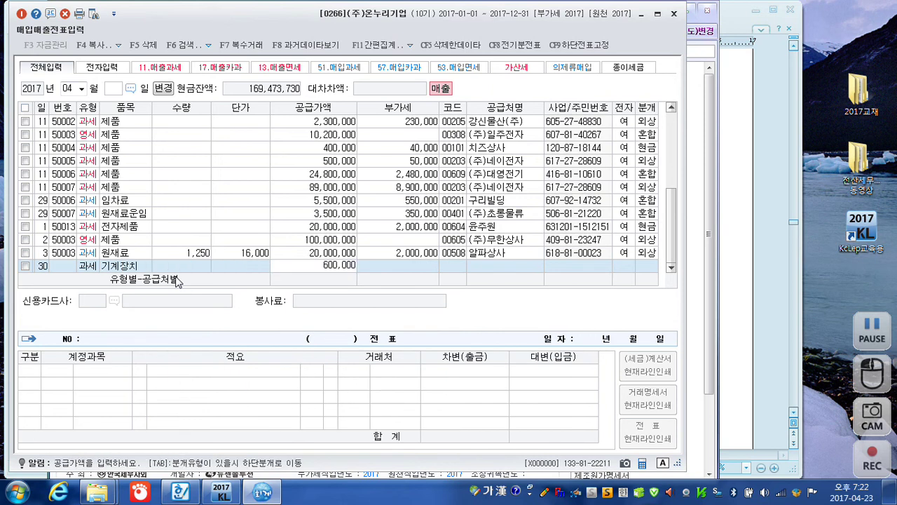
{"action": "key", "text": "Return"}
{"action": "key", "text": "Return"}
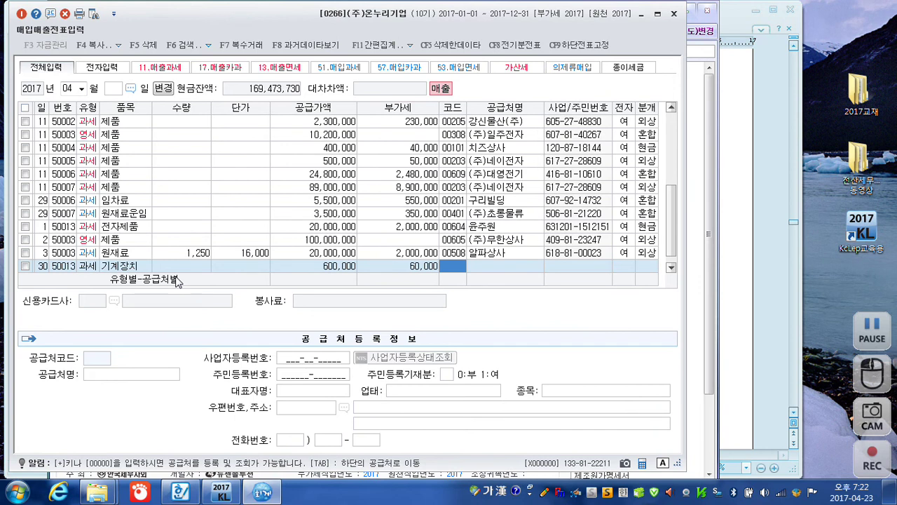
{"action": "type", "text": "세무"}
{"action": "key", "text": "Return"}
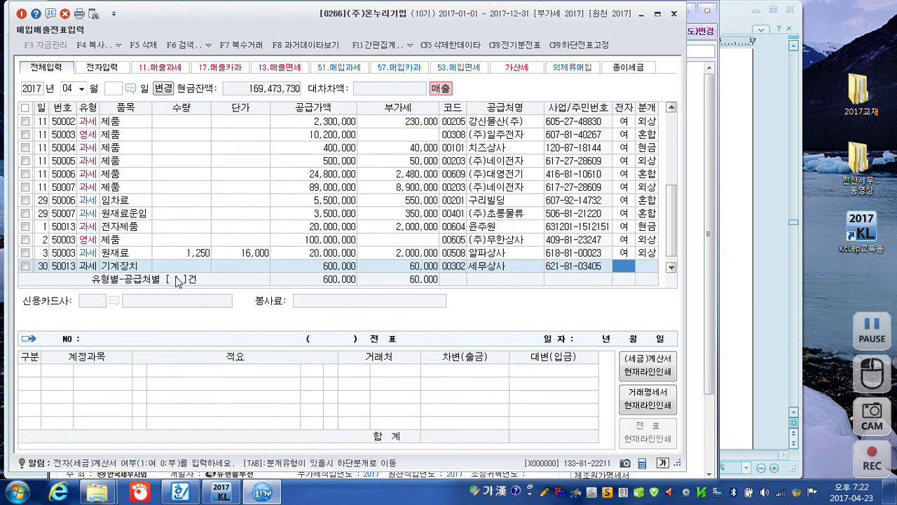
- Mark the April 30 기계장치 sale as an electronic invoice (1 여) and set its journal type to 3 혼합
{"action": "type", "text": "1"}
{"action": "key", "text": "Return"}
{"action": "type", "text": "3"}
{"action": "key", "text": "Return"}
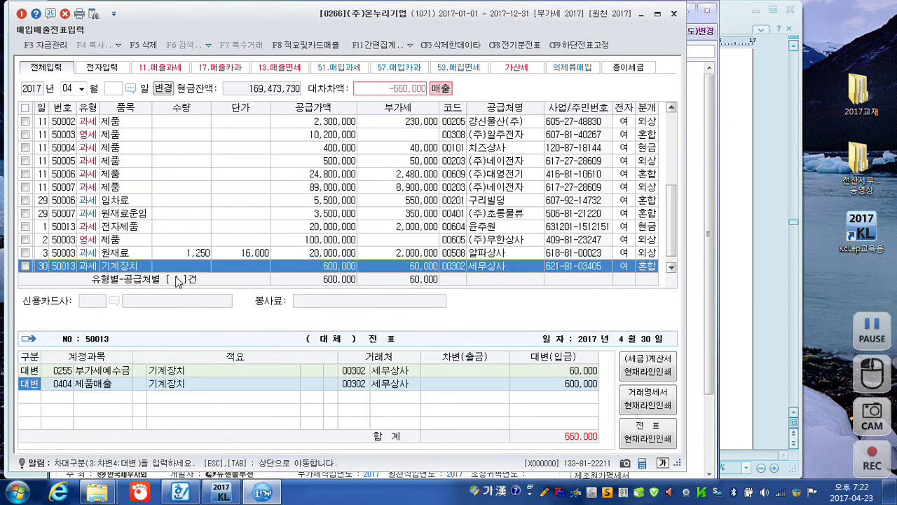
- Change the 제품매출 credit line of the April 30 voucher to 0206 기계장치 with an amount of 2,000,000
{"action": "key", "text": "Return"}
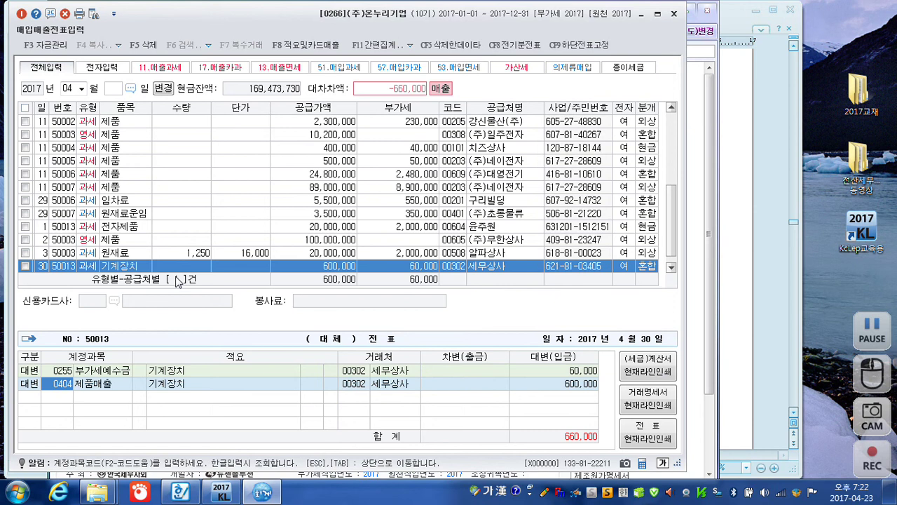
{"action": "type", "text": "기계"}
{"action": "key", "text": "Return"}
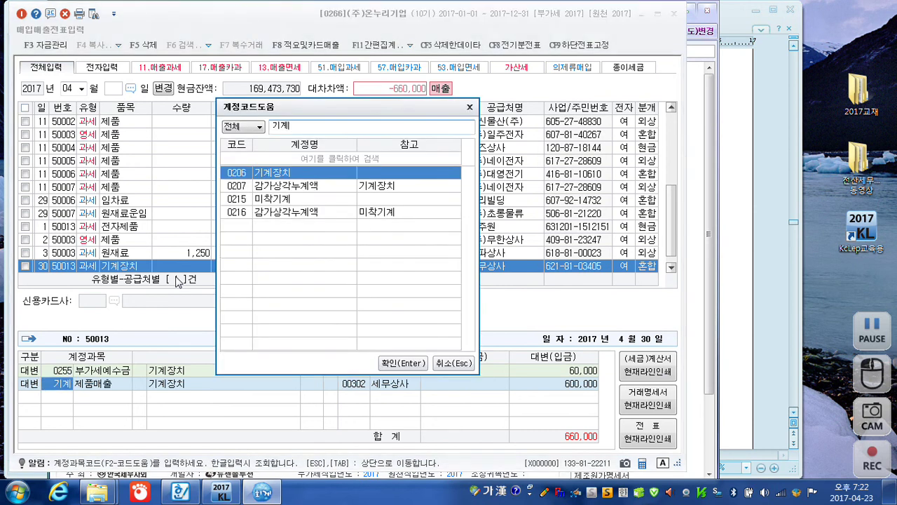
{"action": "key", "text": "Return"}
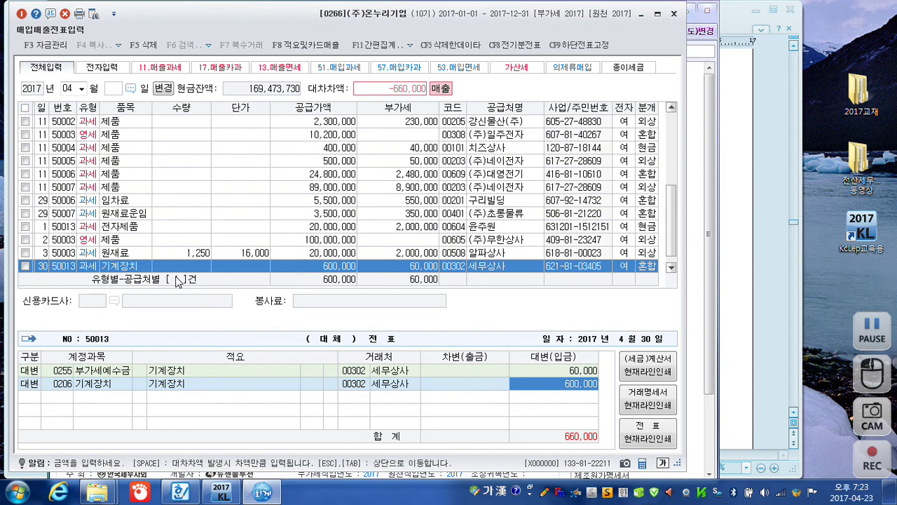
{"action": "type", "text": "2000000"}
{"action": "key", "text": "Return"}
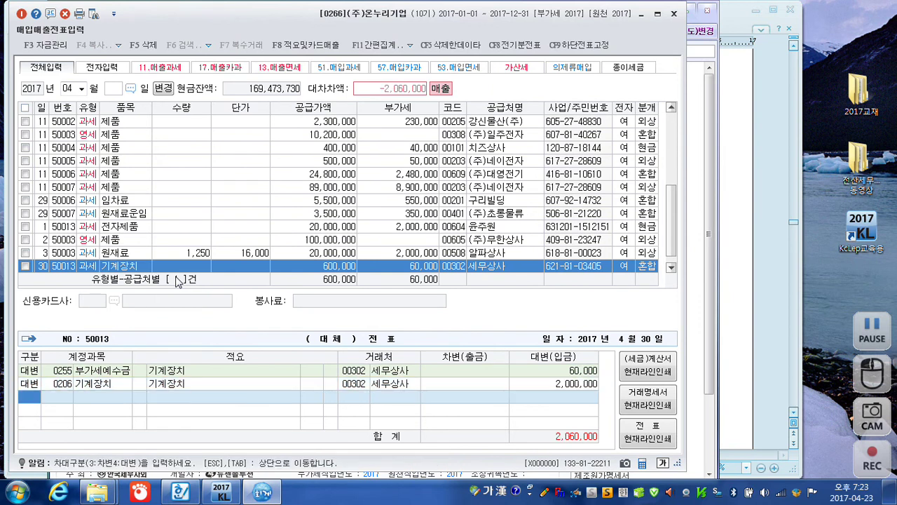
- Add a debit line for 0207 감가상각누계액 (기계장치) of 1,200,000 to the April 30 voucher
{"action": "type", "text": "3"}
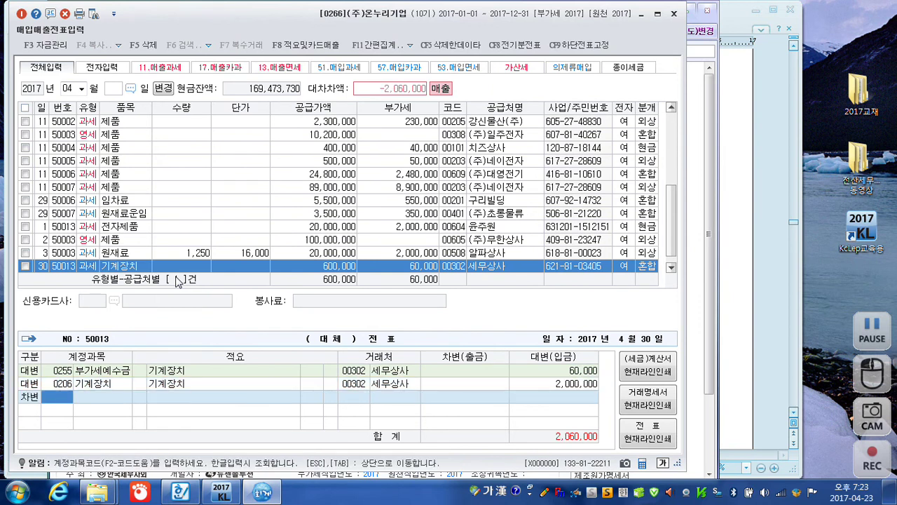
{"action": "type", "text": "김ㄱㅏ"}
{"action": "key", "text": "Return"}
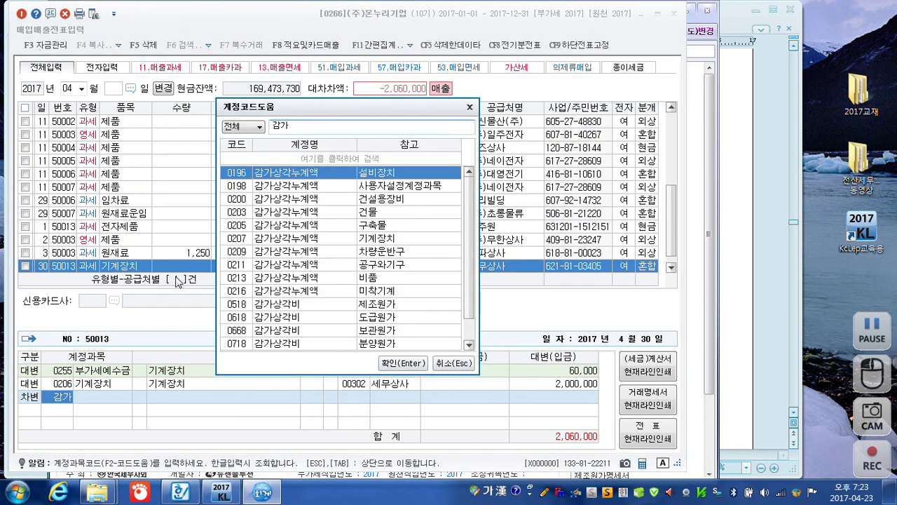
{"action": "key", "text": "Down"}
{"action": "key", "text": "Down"}
{"action": "key", "text": "Down"}
{"action": "key", "text": "Down"}
{"action": "key", "text": "Down"}
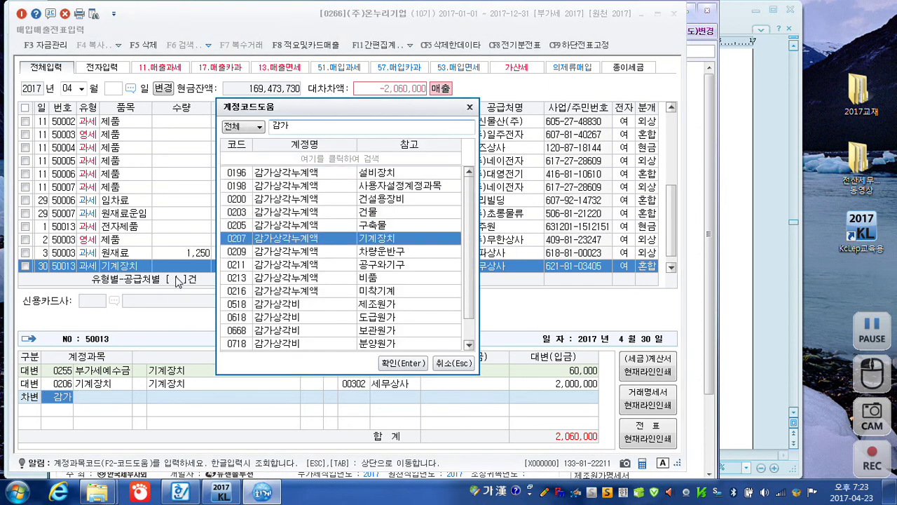
{"action": "key", "text": "Return"}
{"action": "key", "text": "space"}
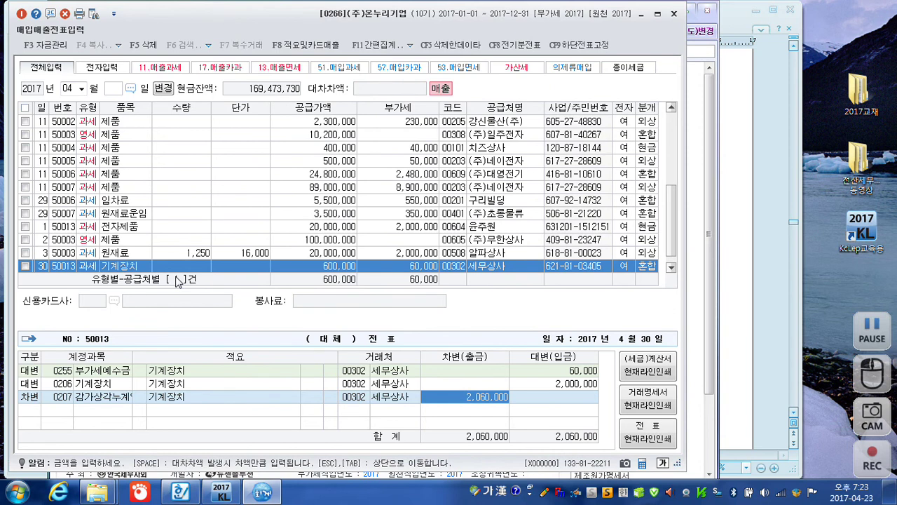
{"action": "type", "text": "1200000"}
{"action": "key", "text": "Return"}
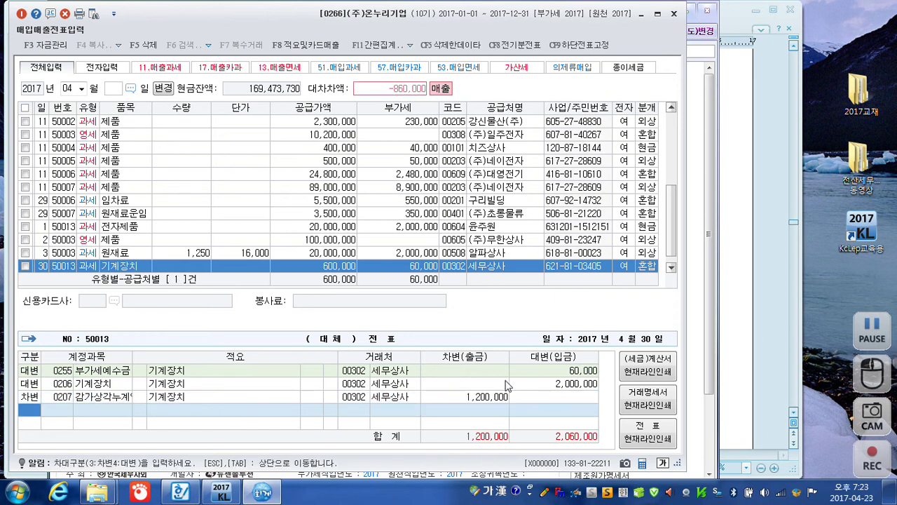
- Check the sale price against the machine's book value and add a debit line for 0970 유형자산처분손실 of 200,000
{"action": "left_click", "coordinate": [522, 387]}
{"action": "left_click", "coordinate": [494, 398]}
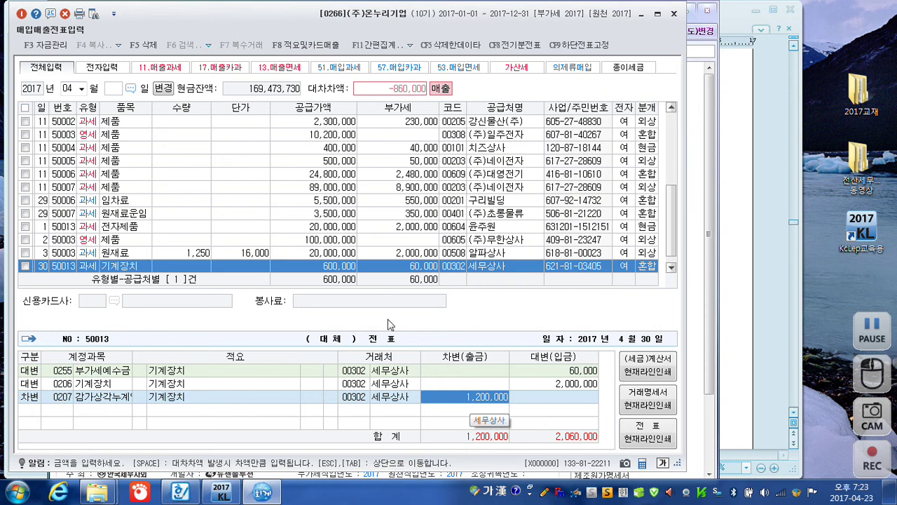
{"action": "left_click", "coordinate": [328, 269]}
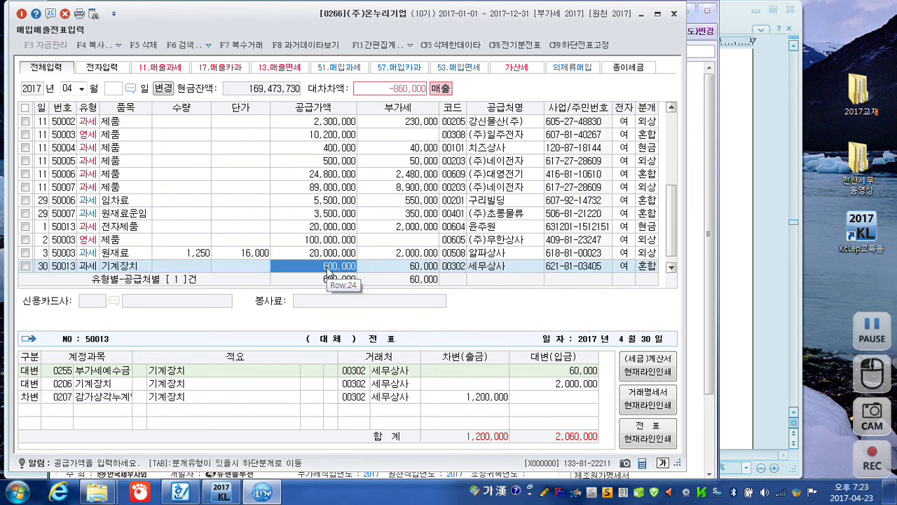
{"action": "left_click", "coordinate": [491, 398]}
{"action": "key", "text": "Return"}
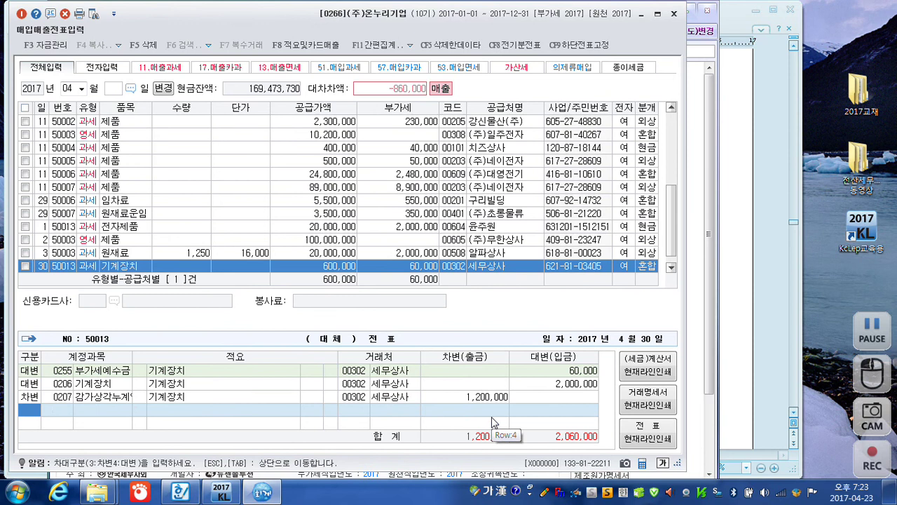
{"action": "type", "text": "3"}
{"action": "key", "text": "Return"}
{"action": "type", "text": "유형재"}
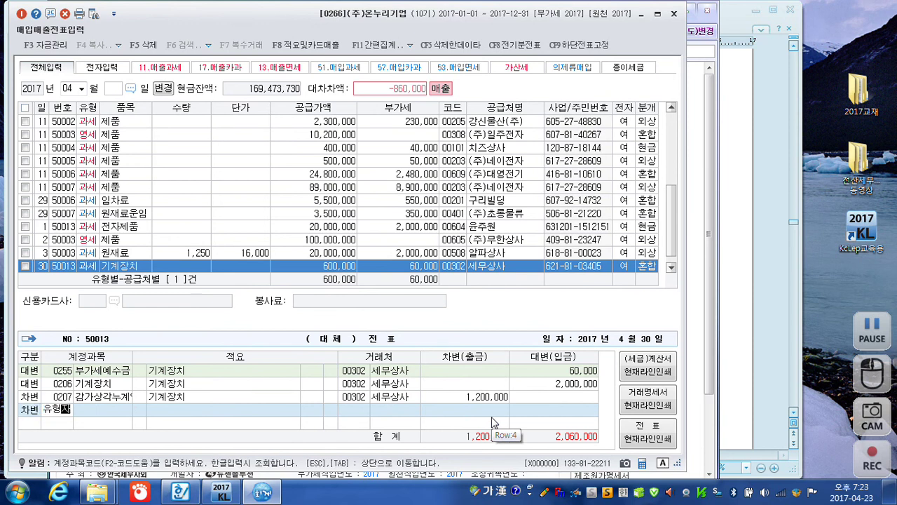
{"action": "key", "text": "Return"}
{"action": "key", "text": "Down"}
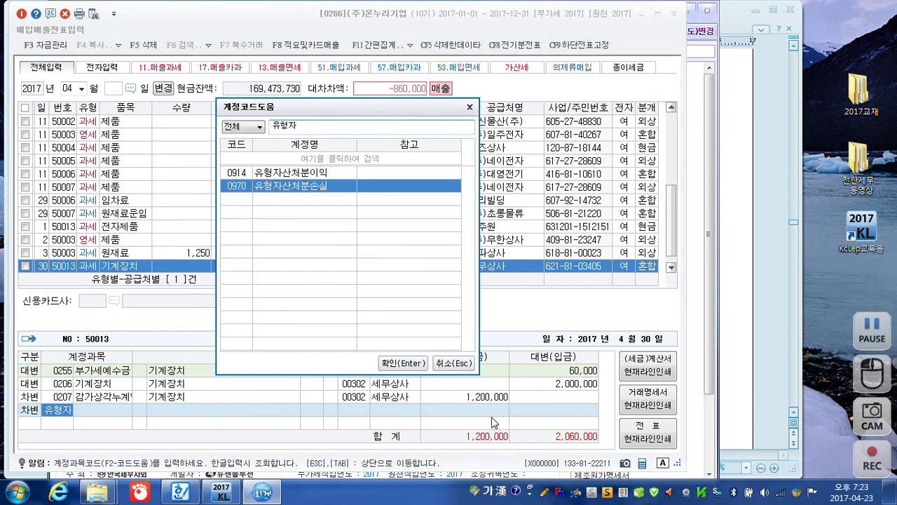
{"action": "key", "text": "Return"}
{"action": "type", "text": "200000"}
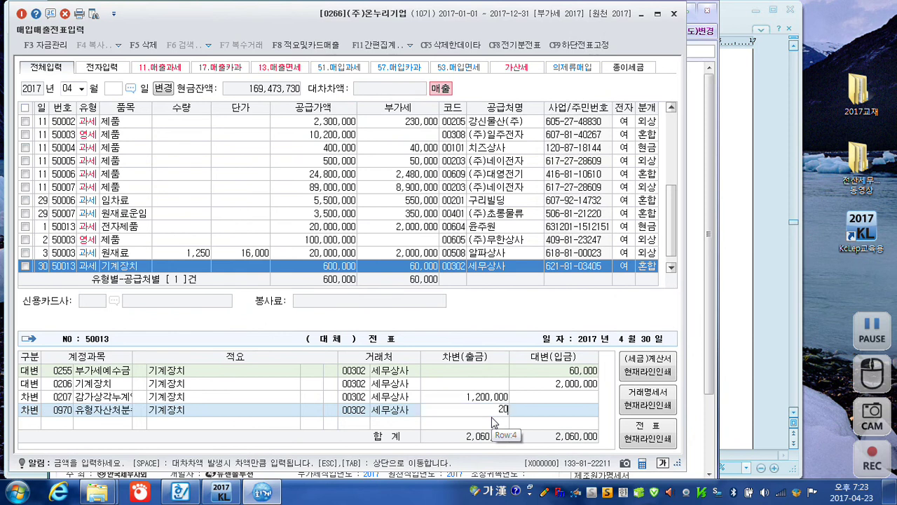
{"action": "key", "text": "Return"}
- Add a debit line for 0120 미수금 with the remaining 660,000 and complete the April 30 voucher
{"action": "type", "text": "3"}
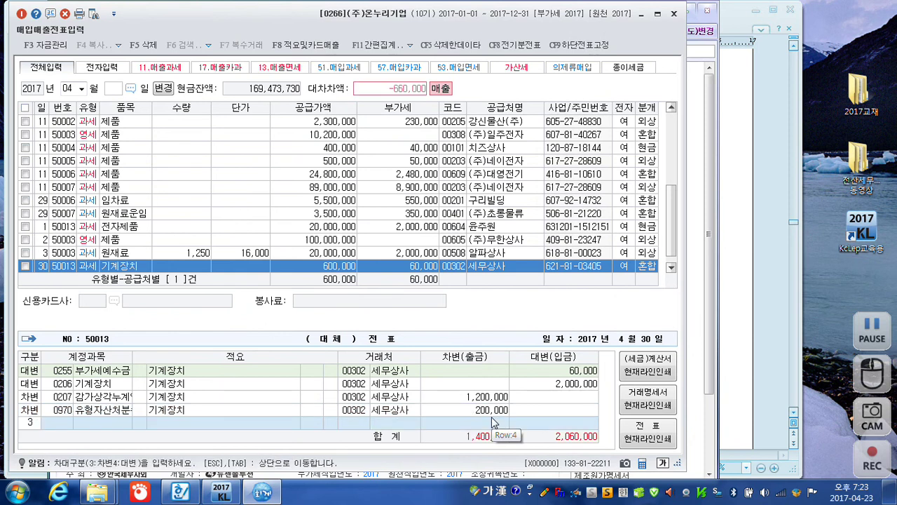
{"action": "key", "text": "Return"}
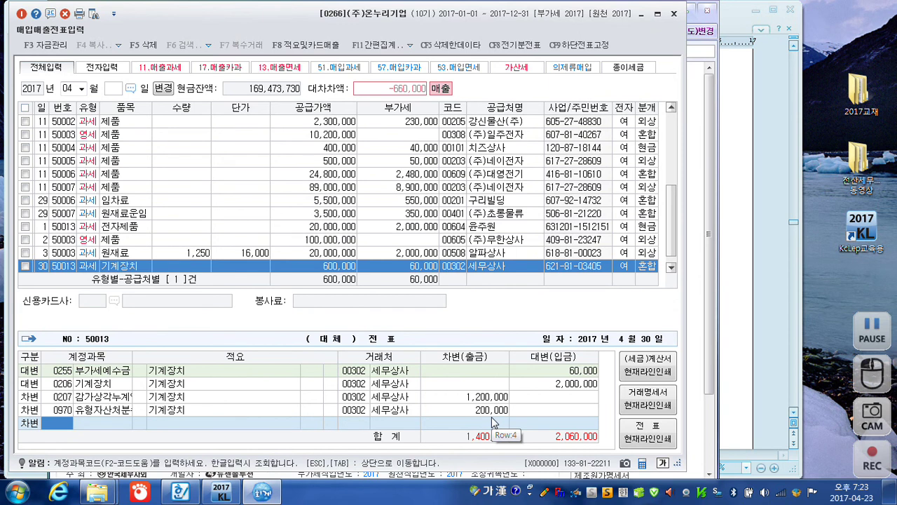
{"action": "type", "text": "미수"}
{"action": "key", "text": "Return"}
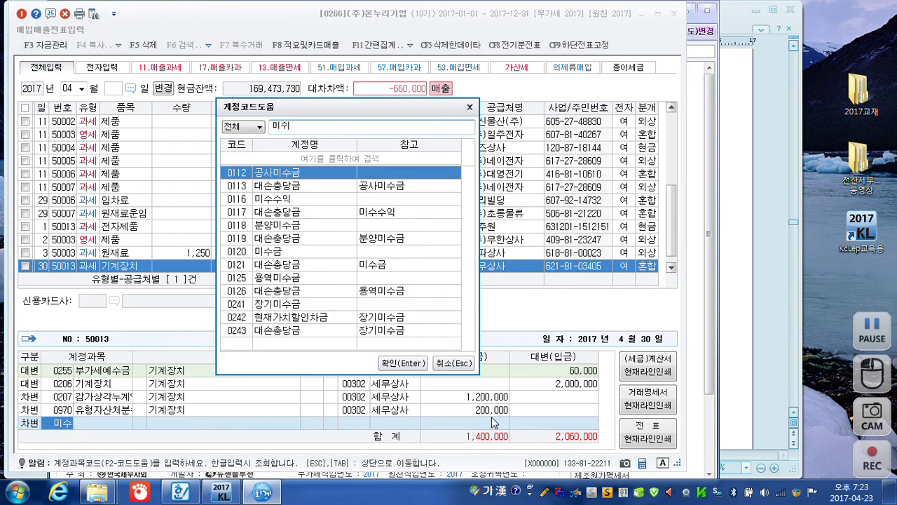
{"action": "key", "text": "Down"}
{"action": "key", "text": "Down"}
{"action": "key", "text": "Down"}
{"action": "key", "text": "Down"}
{"action": "key", "text": "Down"}
{"action": "key", "text": "Down"}
{"action": "key", "text": "Return"}
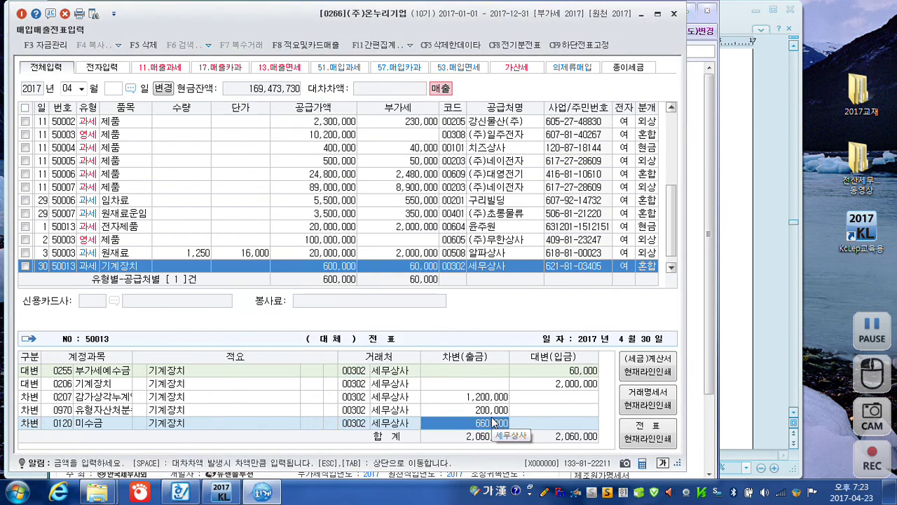
{"action": "key", "text": "Return"}
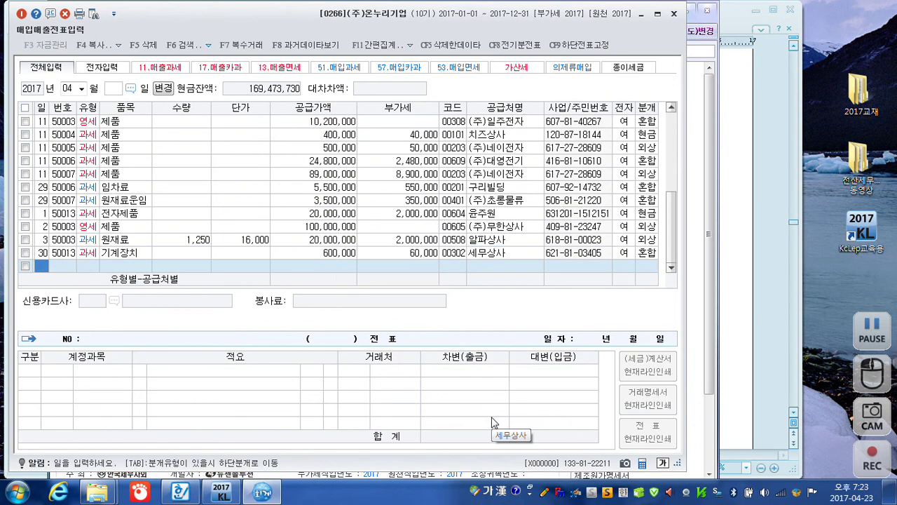
- Start a May 31 purchase voucher of type 51 과세 with the item 상표권
{"action": "scroll", "coordinate": [81, 93], "scroll_direction": "down", "scroll_amount": 1}
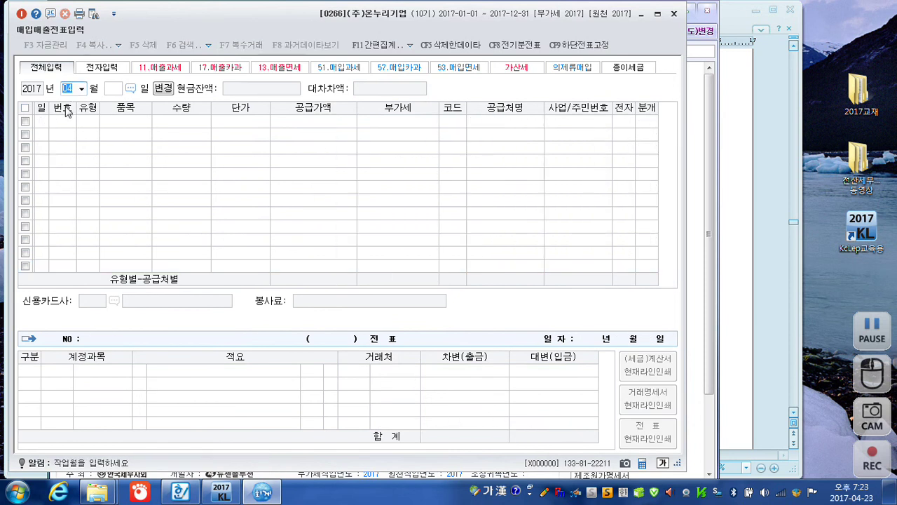
{"action": "type", "text": "1"}
{"action": "key", "text": "Return"}
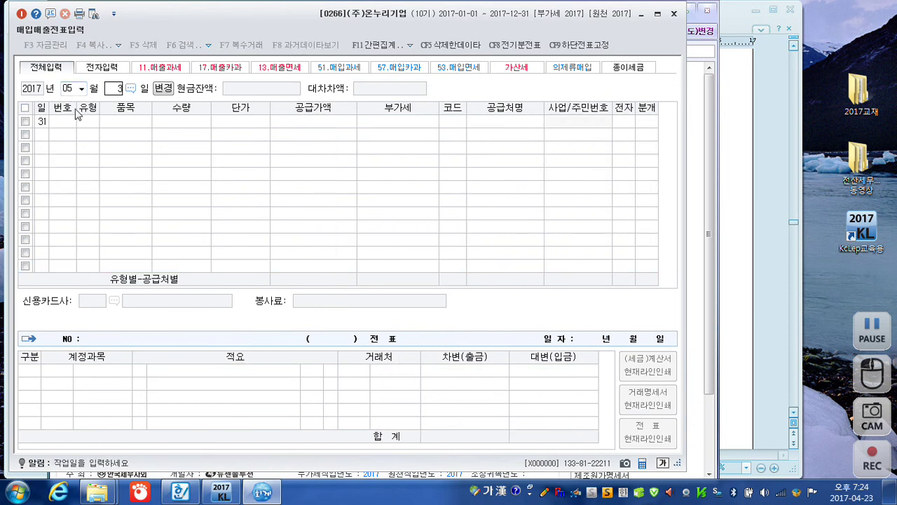
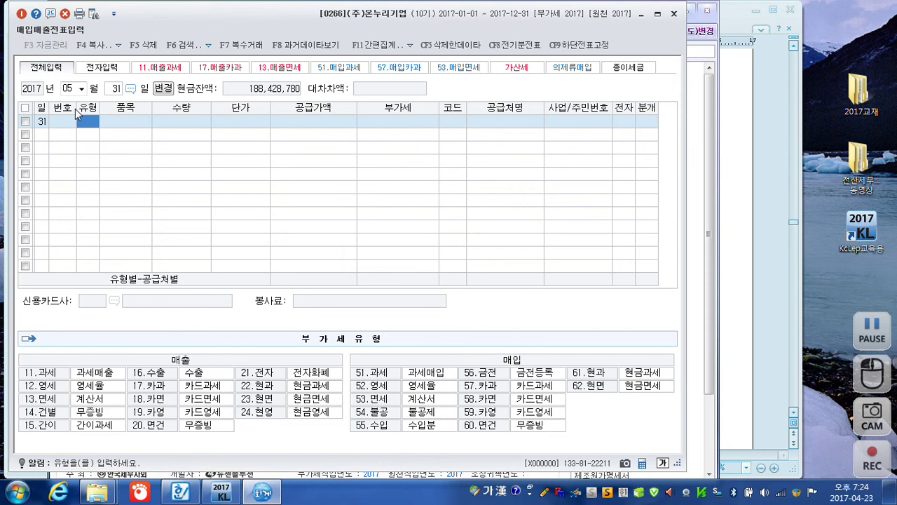
{"action": "type", "text": "51"}
{"action": "key", "text": "Return"}
{"action": "type", "text": "상"}
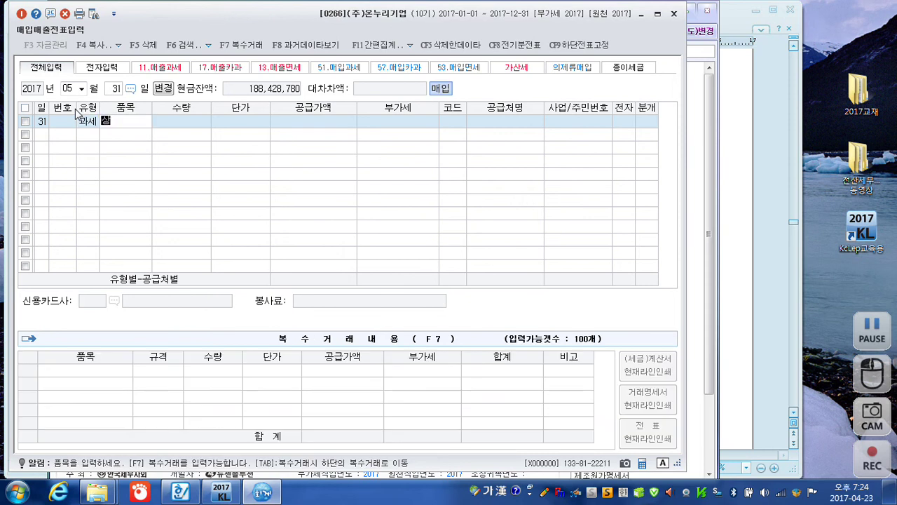
{"action": "type", "text": "품권"}
{"action": "key", "text": "Return"}
{"action": "key", "text": "Return"}
{"action": "key", "text": "Return"}
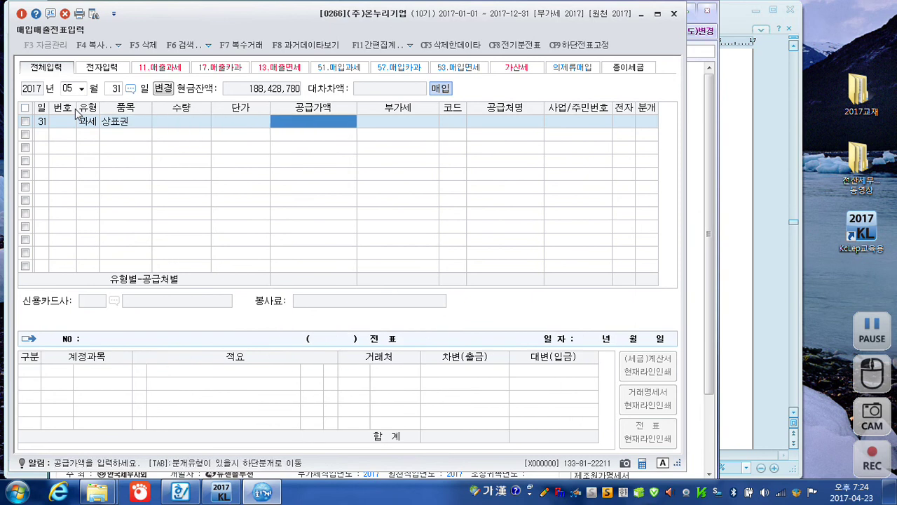
- Enter a supply amount of 10,000,000, supplier (주)라디오스타, electronic invoice 여 and journal type 혼합 for the May 31 voucher
{"action": "type", "text": "10000000"}
{"action": "key", "text": "Return"}
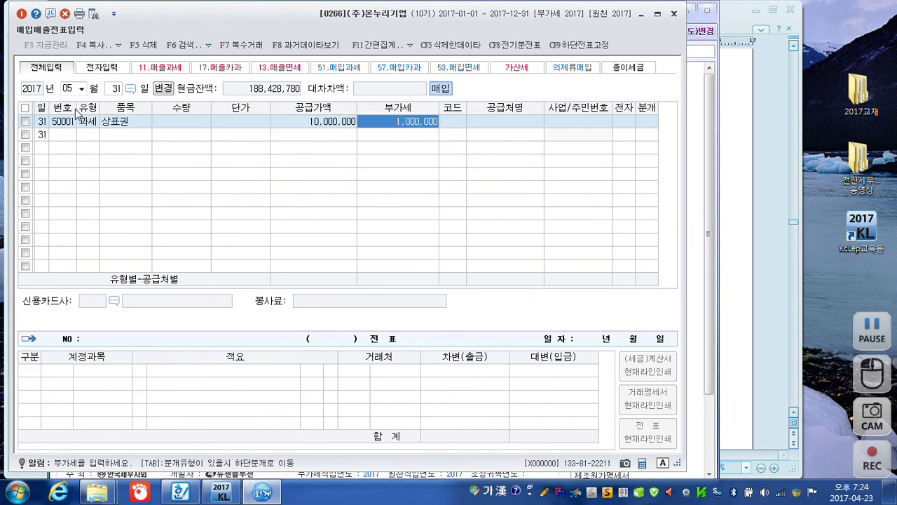
{"action": "key", "text": "Return"}
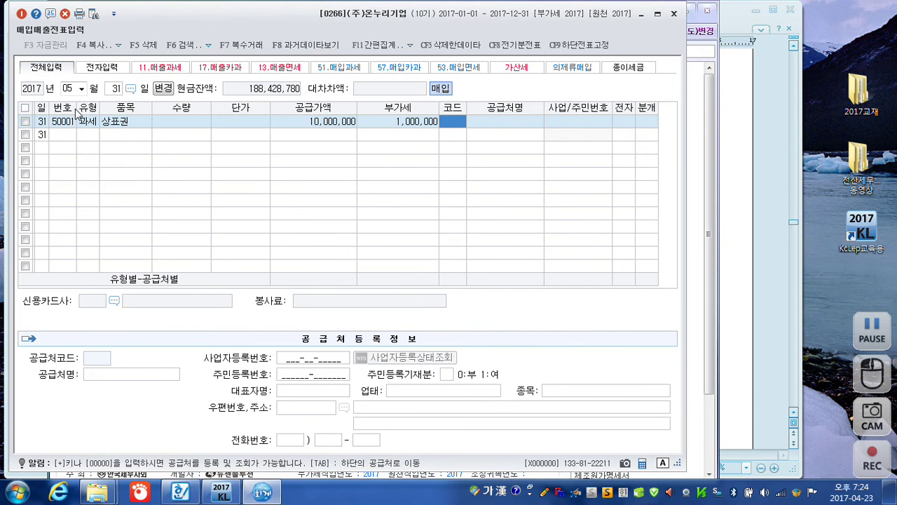
{"action": "type", "text": "라디"}
{"action": "key", "text": "Return"}
{"action": "key", "text": "Return"}
{"action": "type", "text": "1"}
{"action": "key", "text": "Return"}
{"action": "type", "text": "3"}
{"action": "key", "text": "Return"}
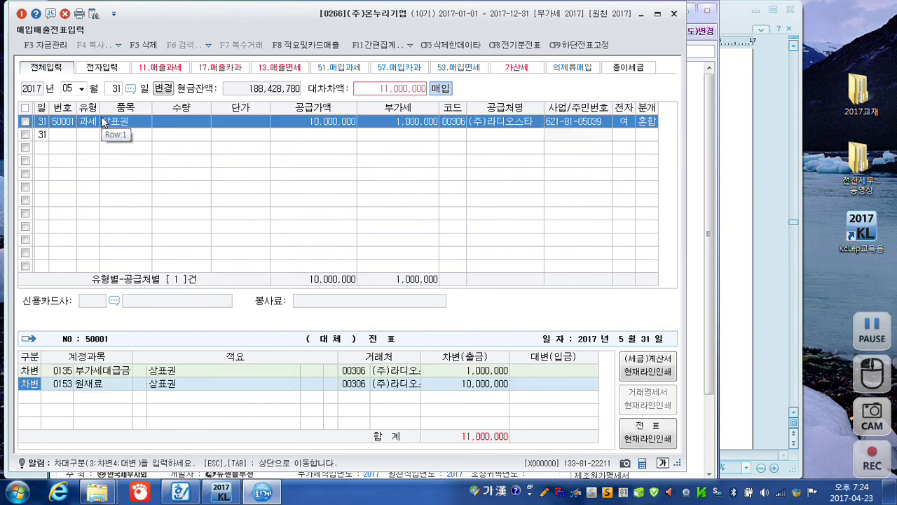
- Change the 원재료 debit line of the May 31 voucher to 0220 상표권, keeping the 10,000,000 amount
{"action": "key", "text": "Return"}
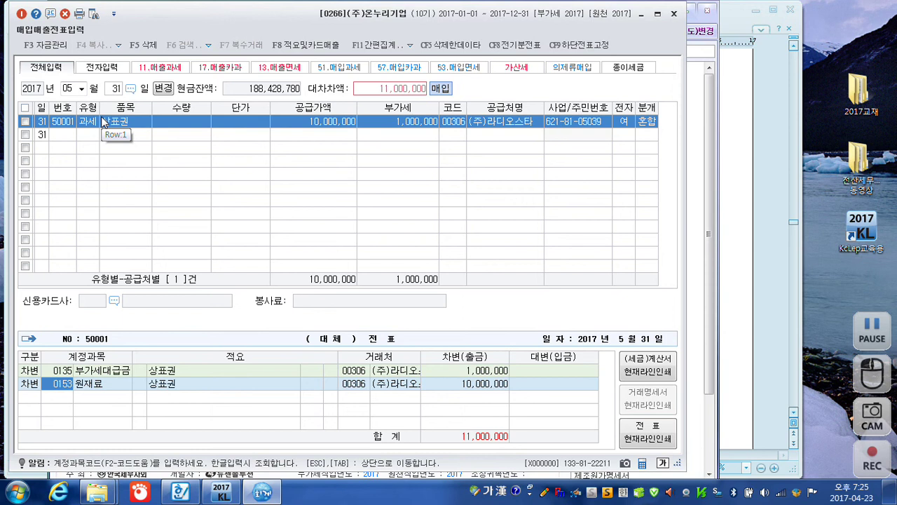
{"action": "type", "text": "상표권"}
{"action": "key", "text": "Return"}
{"action": "key", "text": "Return"}
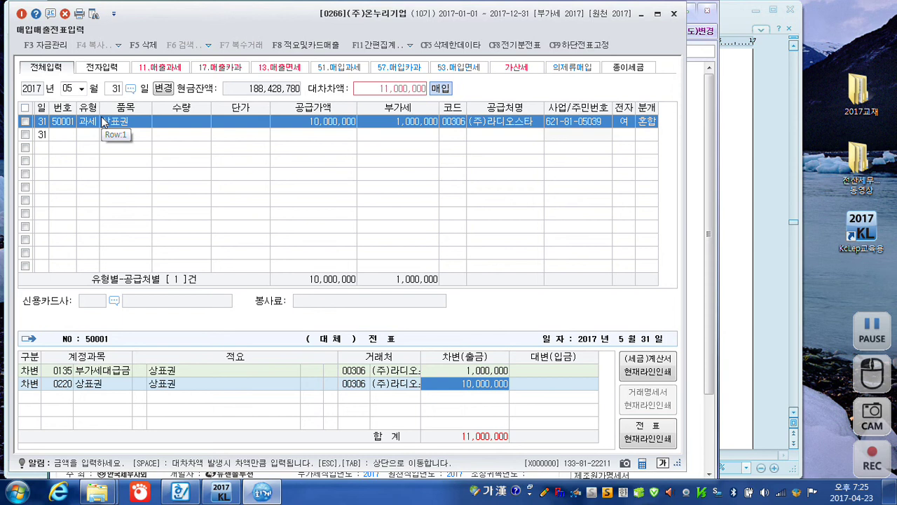
{"action": "key", "text": "Return"}
- Add a credit line for 0331 자본금 of 7,500,000 to the May 31 voucher
{"action": "type", "text": "4"}
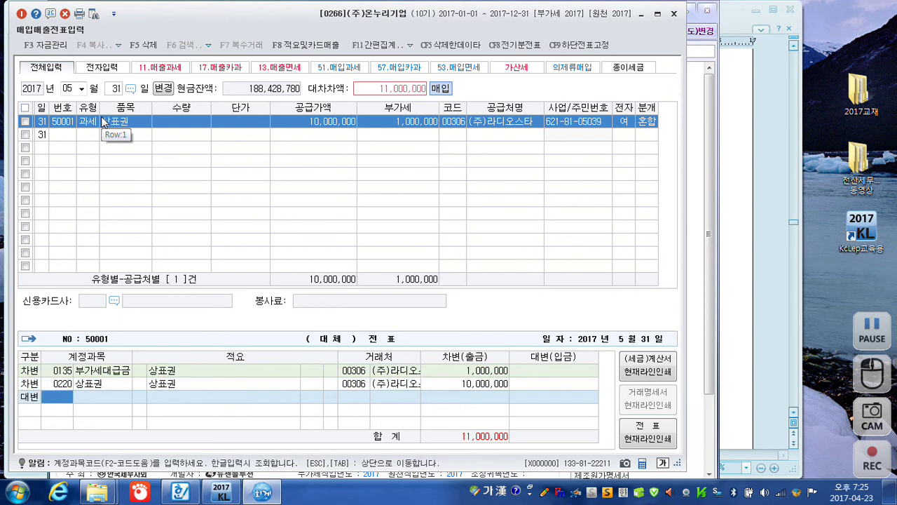
{"action": "type", "text": "자본"}
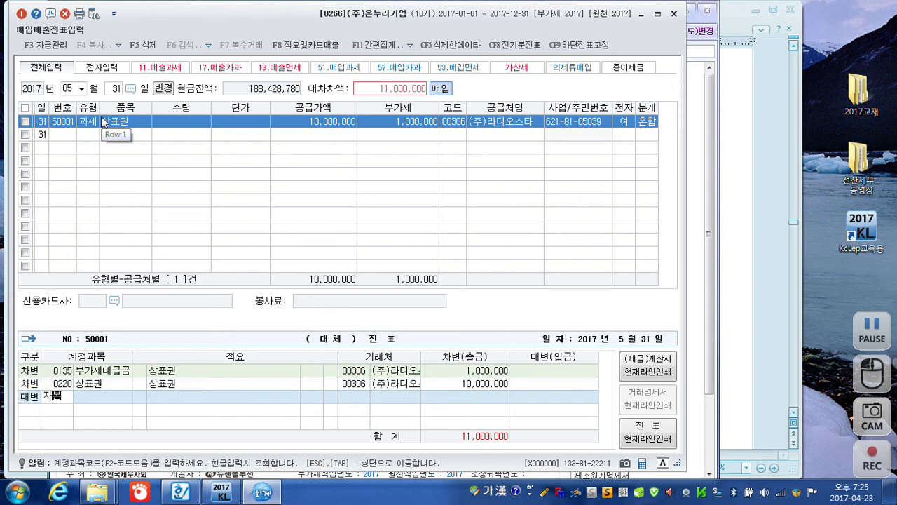
{"action": "key", "text": "Return"}
{"action": "key", "text": "Return"}
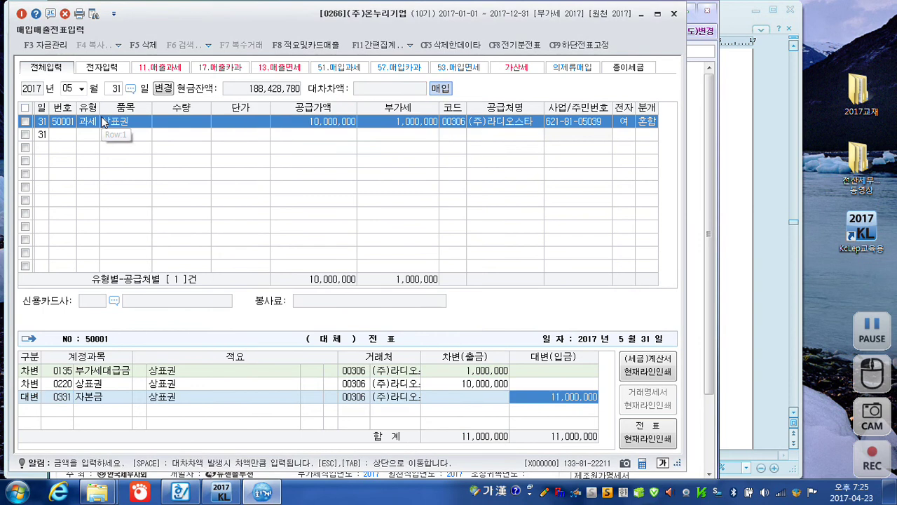
{"action": "type", "text": "7500000"}
{"action": "key", "text": "Return"}
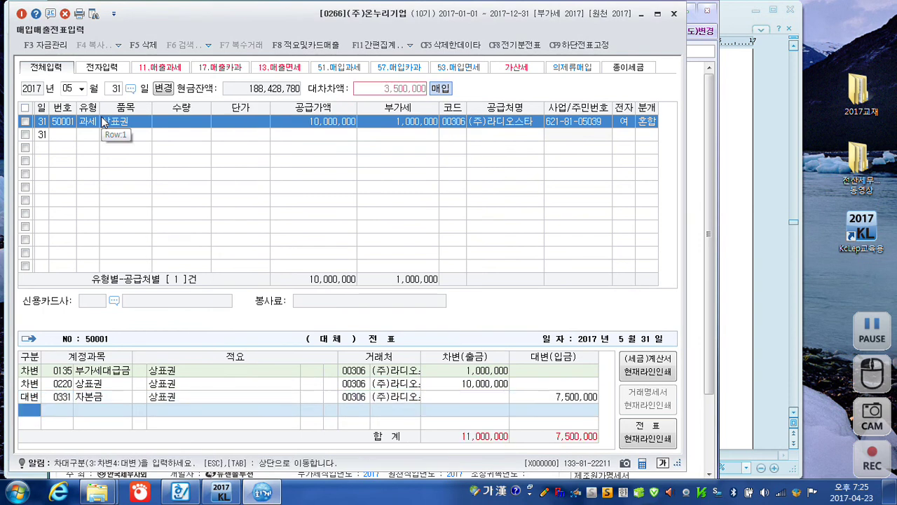
- Add a credit line for 0341 주식발행초과금 with the remaining 3,500,000 to the May 31 voucher
{"action": "type", "text": "4주시ㄱ발"}
{"action": "key", "text": "Return"}
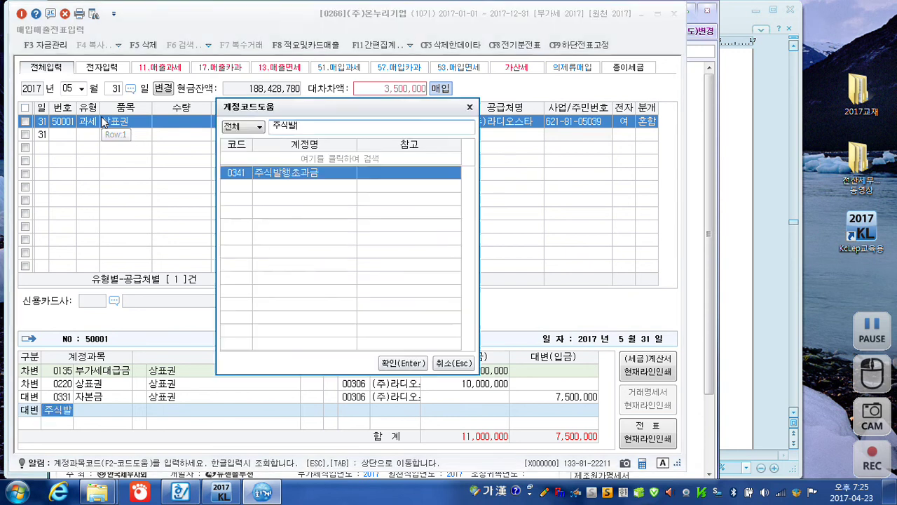
{"action": "key", "text": "Return"}
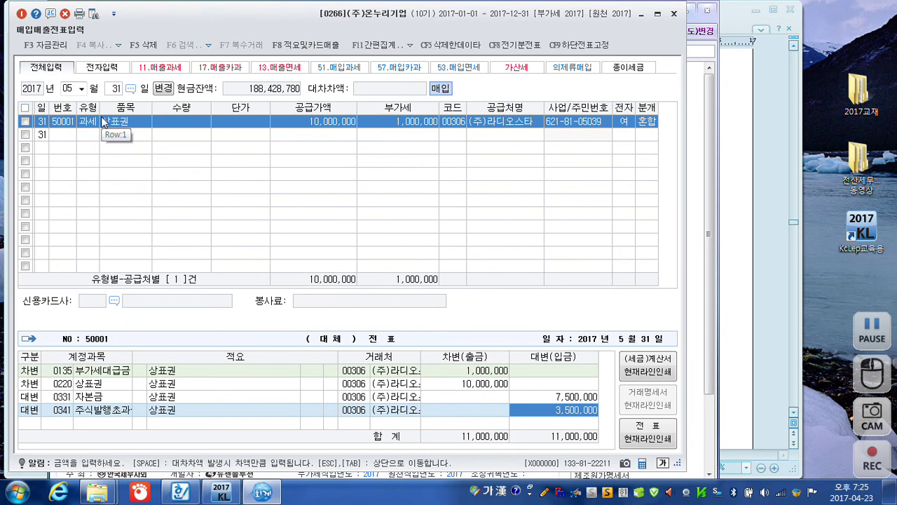
- Review the debit and credit amounts of the May 31 voucher and close 매입매출전표입력
{"action": "left_click", "coordinate": [477, 373]}
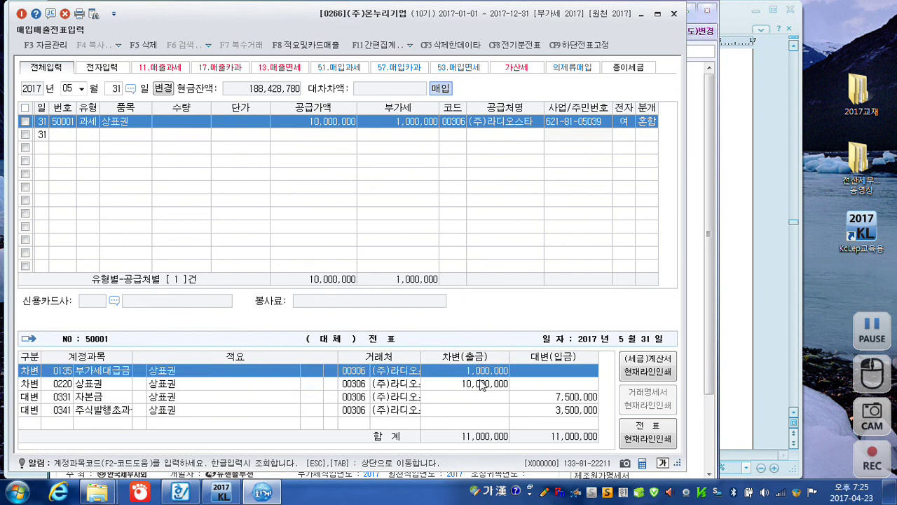
{"action": "left_click", "coordinate": [482, 384]}
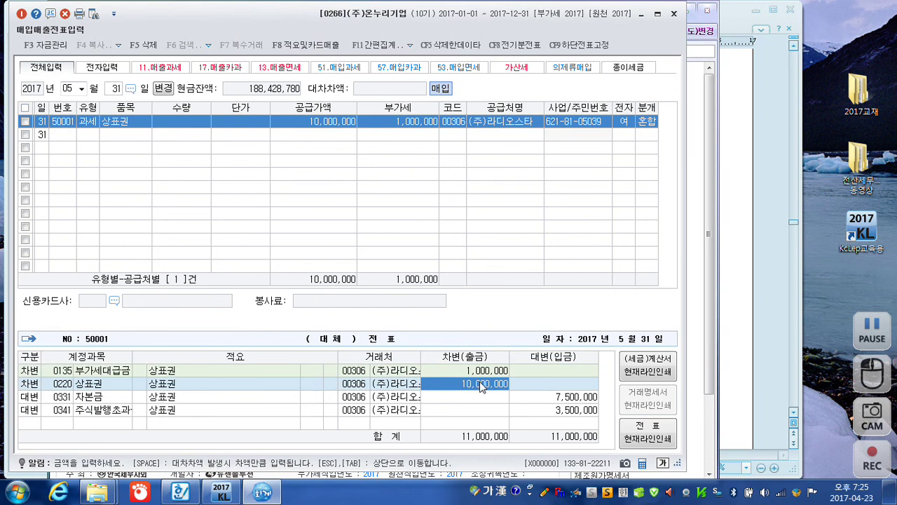
{"action": "left_click", "coordinate": [574, 398]}
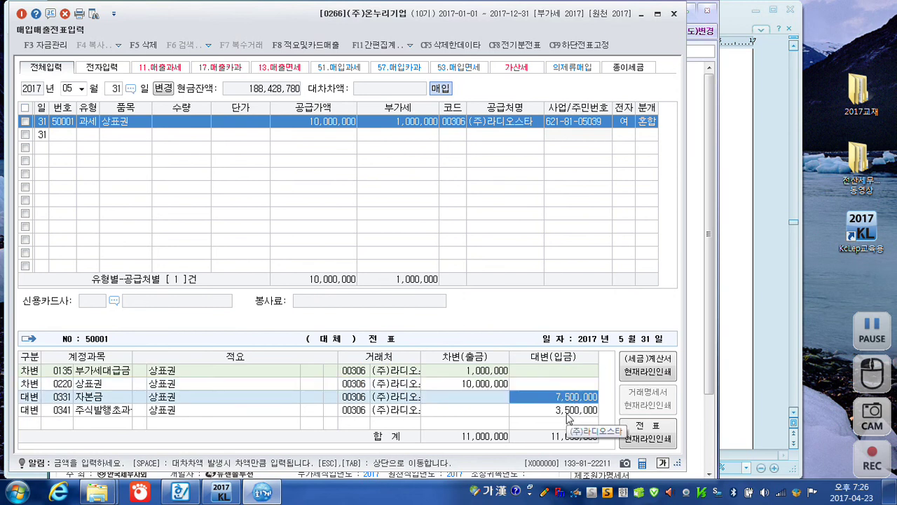
{"action": "left_click", "coordinate": [570, 411]}
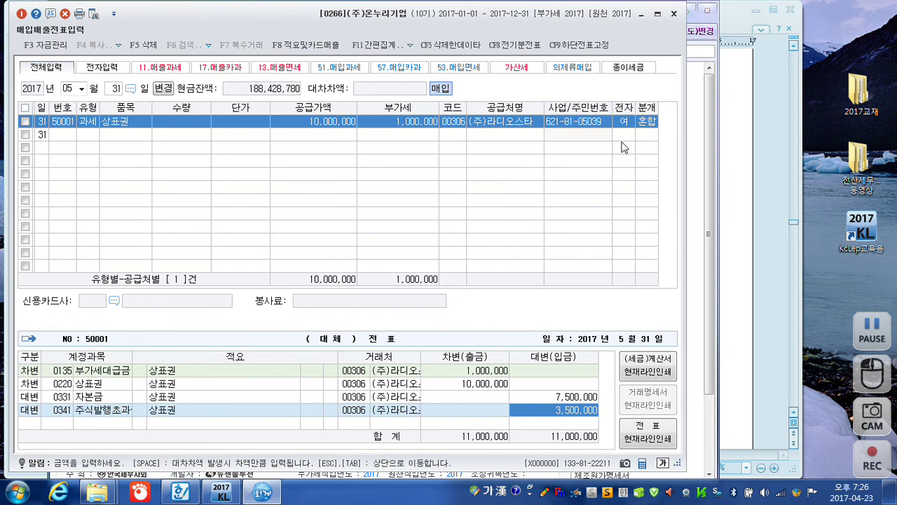
{"action": "left_click", "coordinate": [673, 14]}
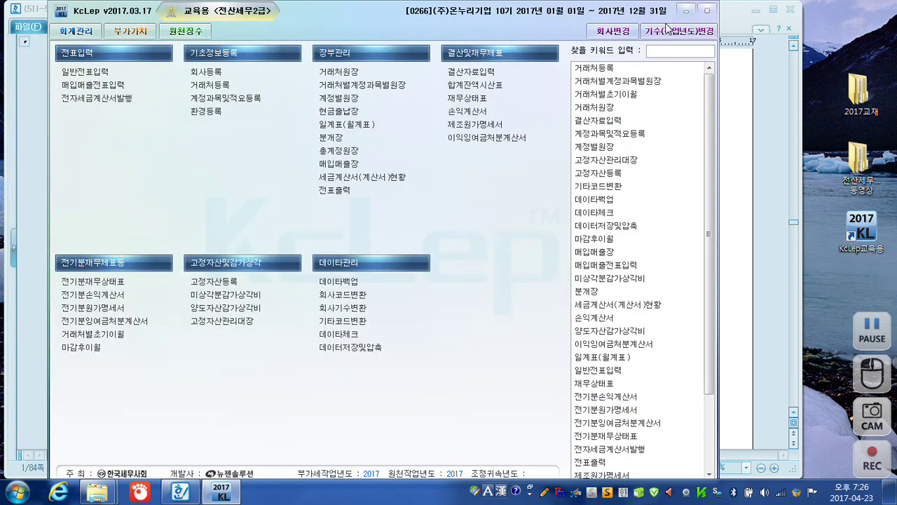
- Switch to the exam document in 한글 and read 문제3 [1], highlighting 의제매입세액공제신고서 and the 계산서 evidence type
{"action": "left_click", "coordinate": [741, 305]}
{"action": "scroll", "coordinate": [741, 305], "scroll_direction": "down", "scroll_amount": 15}
{"action": "scroll", "coordinate": [617, 294], "scroll_direction": "down", "scroll_amount": 20}
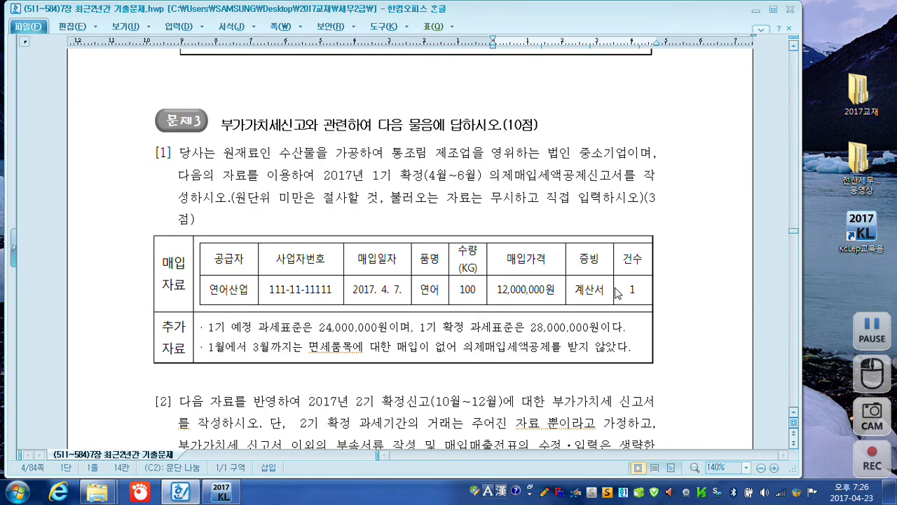
{"action": "scroll", "coordinate": [617, 294], "scroll_direction": "down", "scroll_amount": 2}
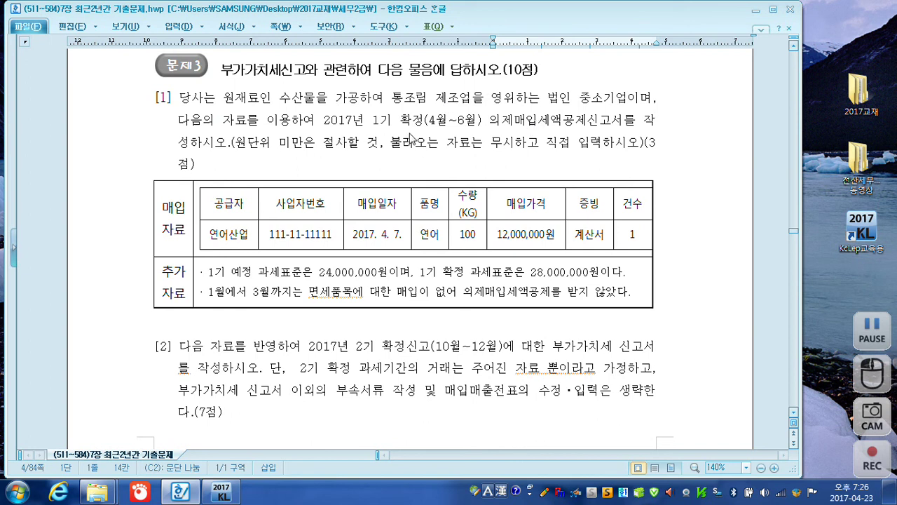
{"action": "left_click_drag", "start_coordinate": [490, 120], "coordinate": [626, 129]}
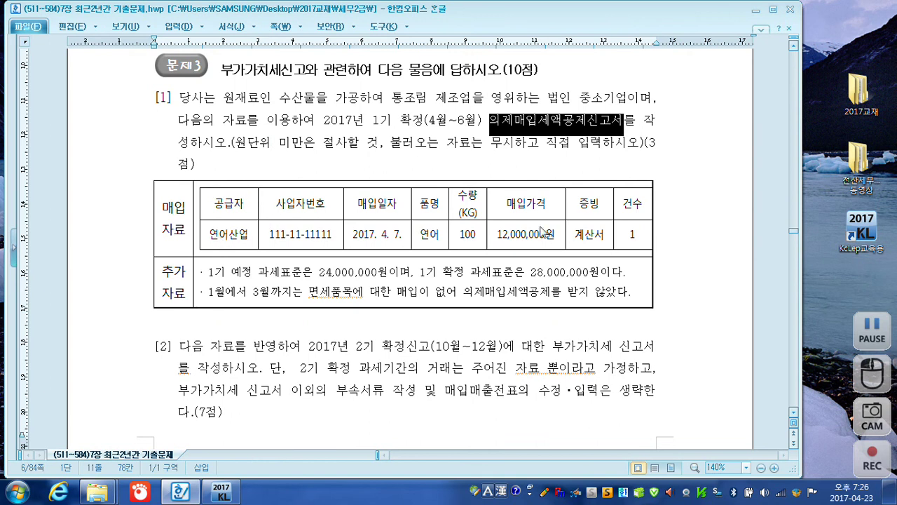
{"action": "left_click", "coordinate": [579, 240]}
{"action": "left_click_drag", "start_coordinate": [579, 240], "coordinate": [611, 239]}
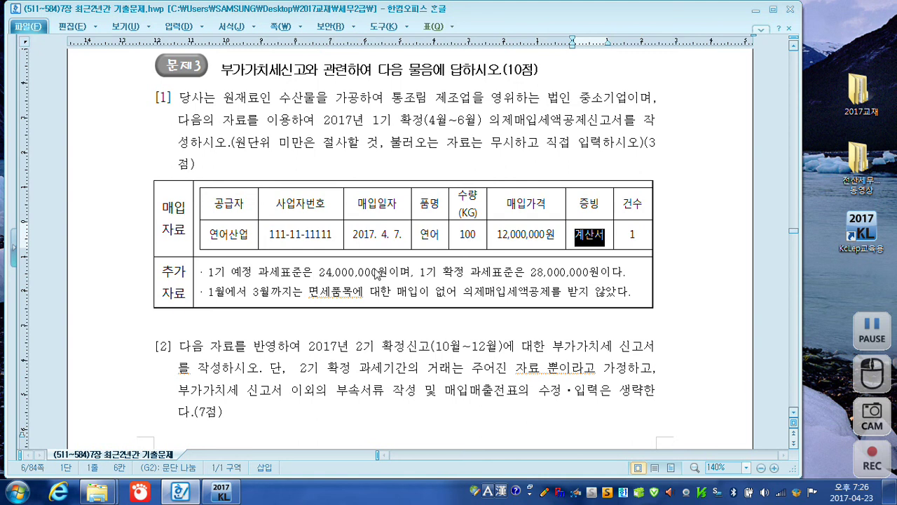
- Switch back to KcLep and open the 부가가치 form 의제매입세액공제신고서 for the period April to June 2017
{"action": "left_click", "coordinate": [221, 494]}
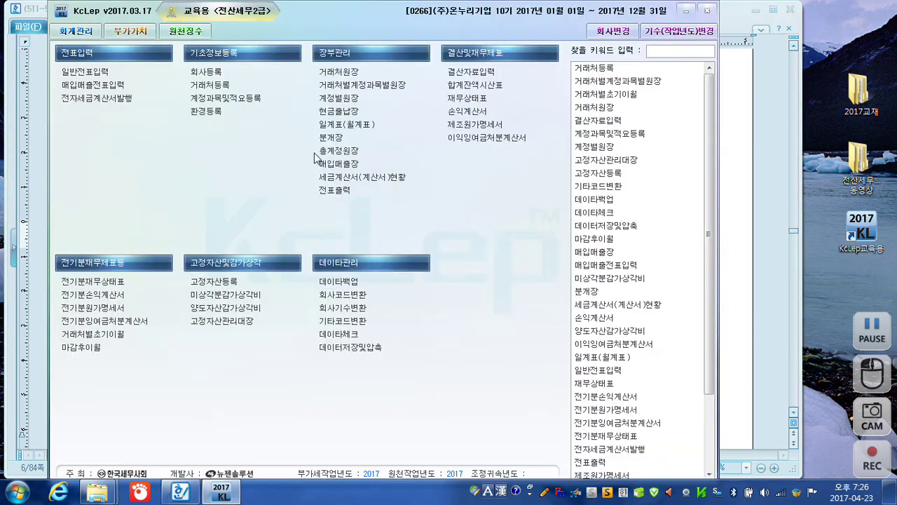
{"action": "left_click", "coordinate": [138, 32]}
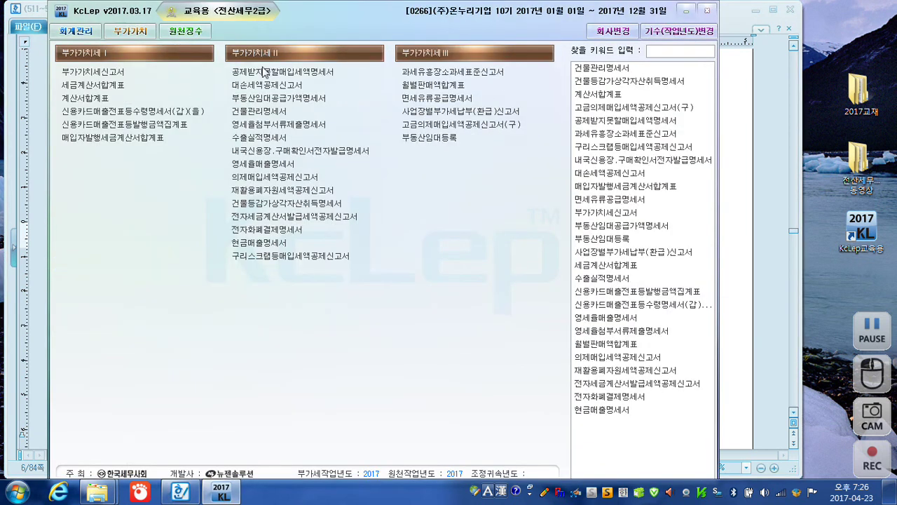
{"action": "left_click", "coordinate": [255, 178]}
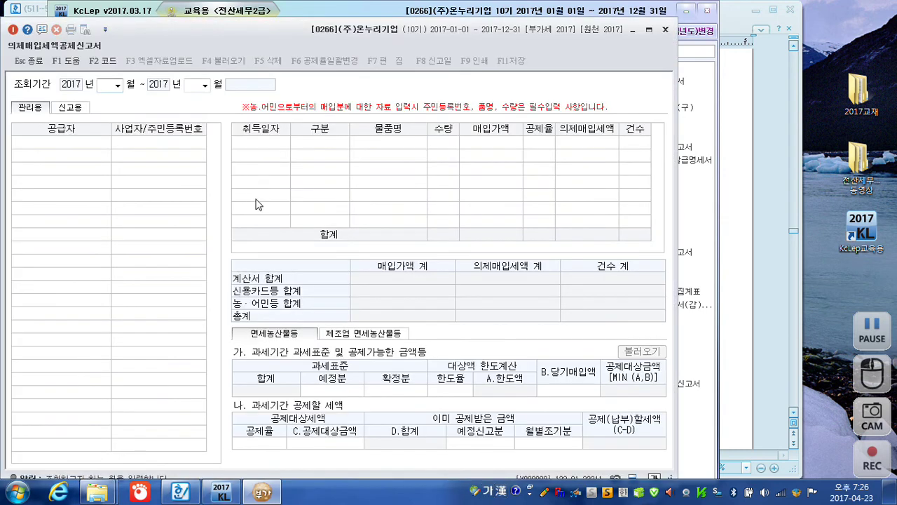
{"action": "type", "text": "04"}
{"action": "type", "text": "06"}
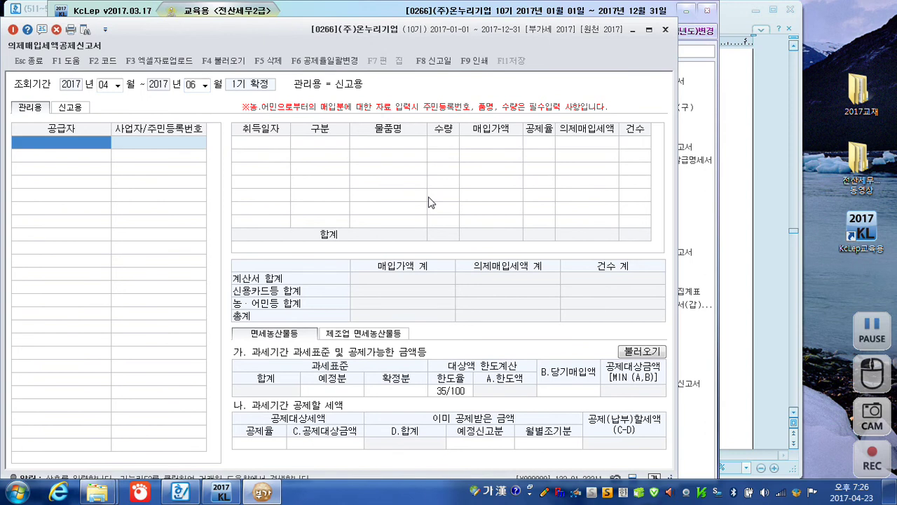
- Look up 연어산업 among the registered trading partners and add it as the supplier
{"action": "key", "text": "F2"}
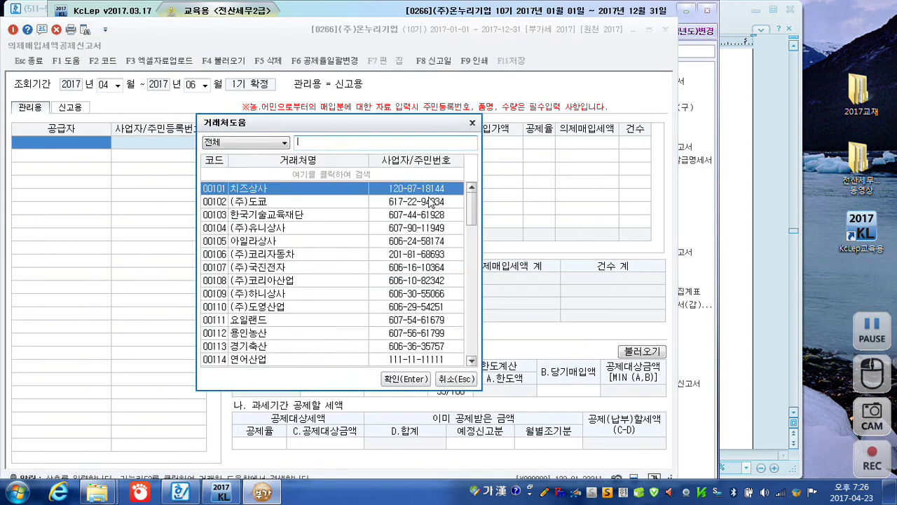
{"action": "type", "text": "연어"}
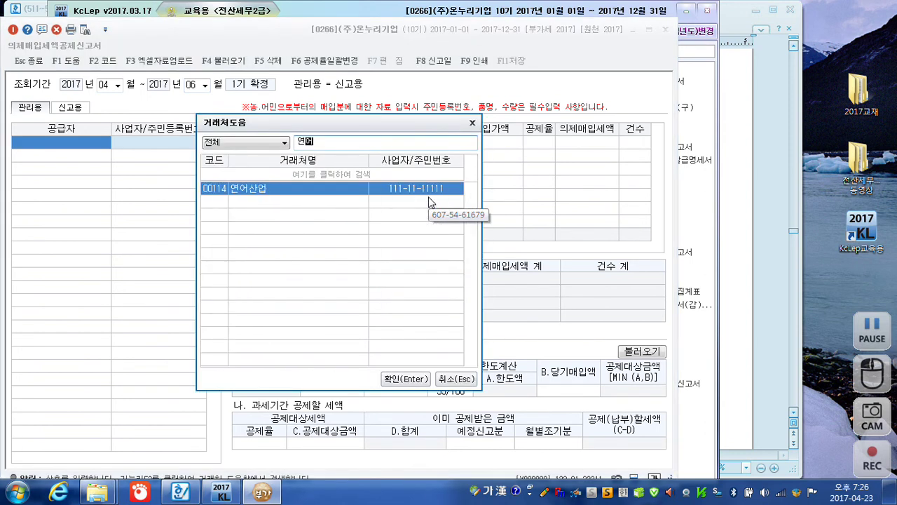
{"action": "key", "text": "Return"}
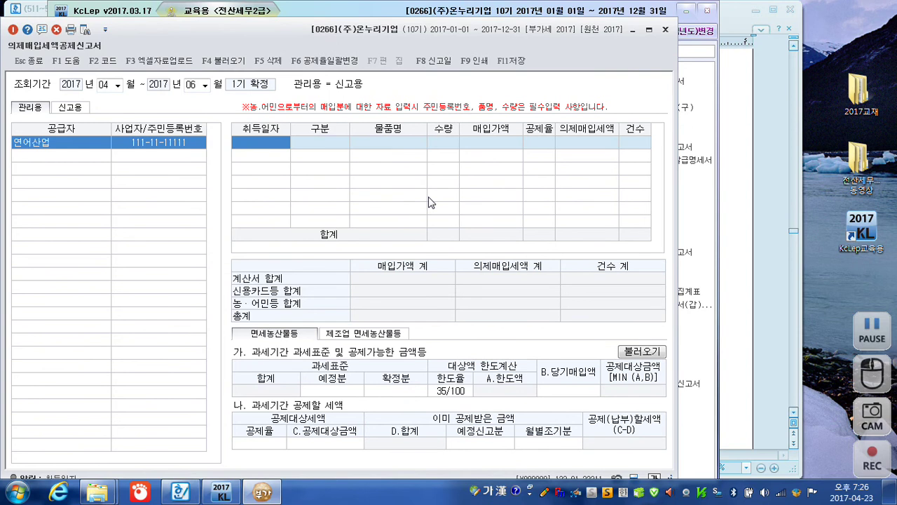
- Enter the 연어산업 purchase with acquisition date 2017-04-07, type 계산서 and item name 연어
{"action": "type", "text": "20170407"}
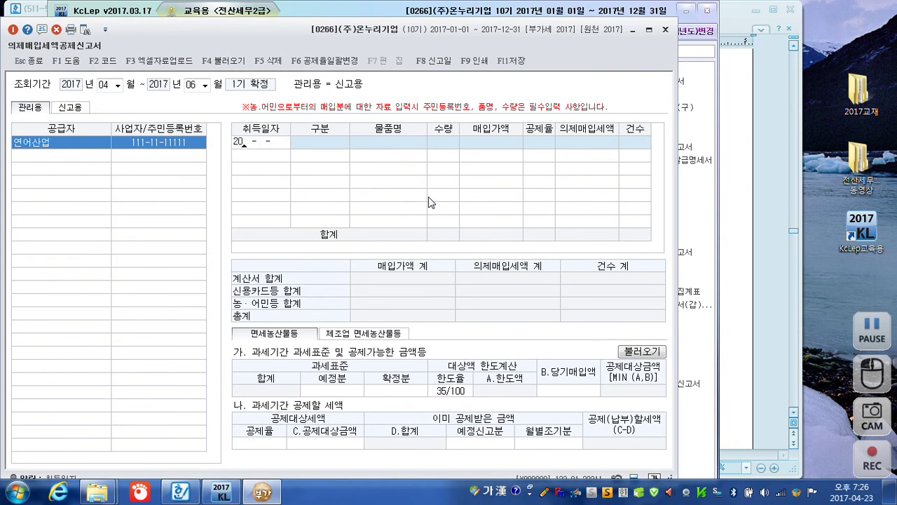
{"action": "key", "text": "Return"}
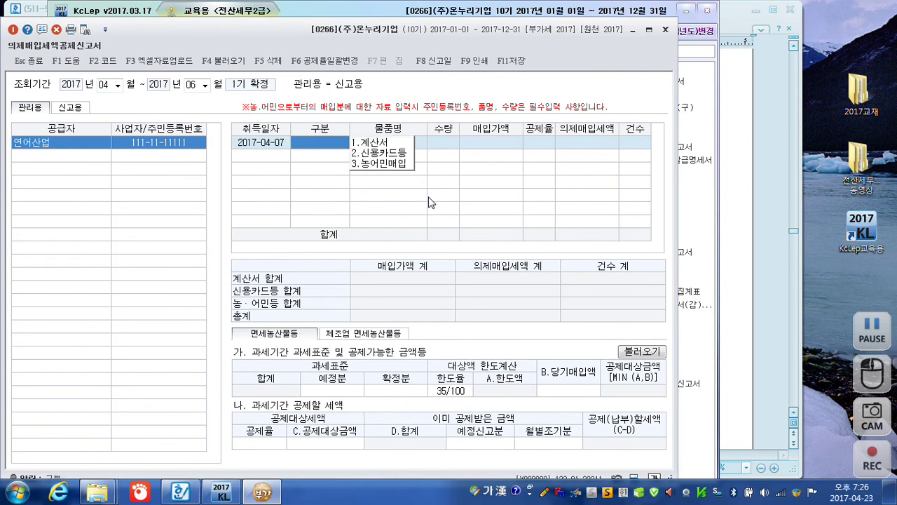
{"action": "key", "text": "1"}
{"action": "key", "text": "Return"}
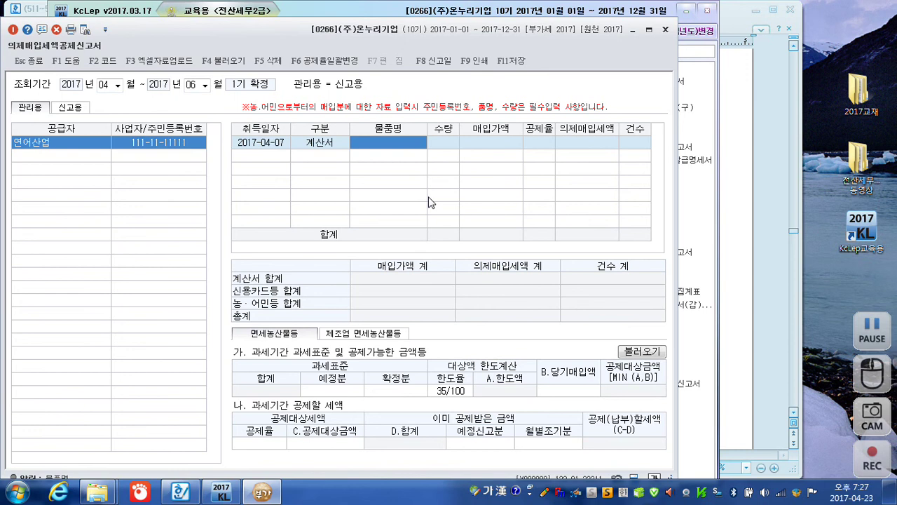
{"action": "type", "text": "연어"}
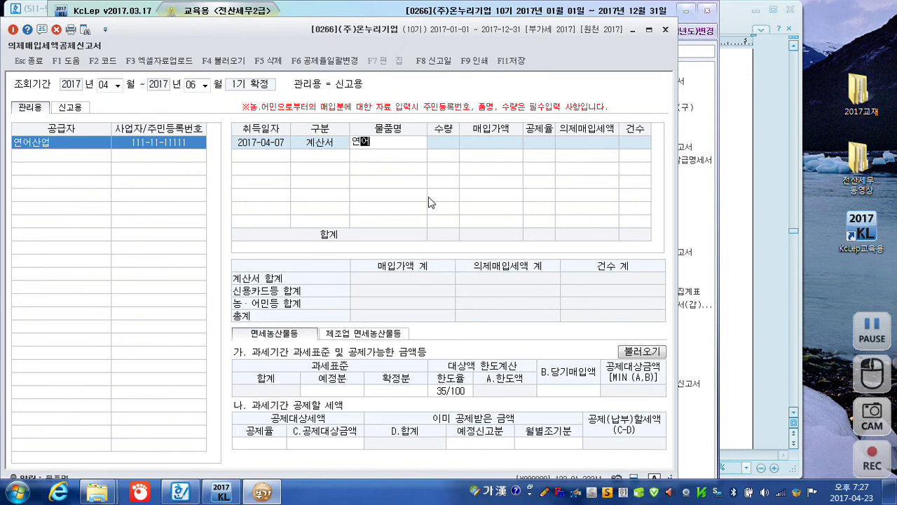
{"action": "key", "text": "Return"}
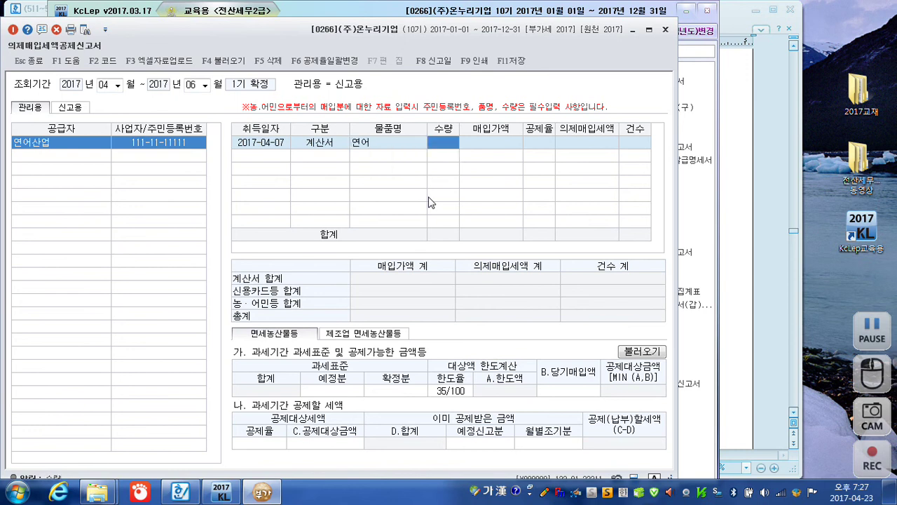
- Complete the 연어 purchase line with quantity 100, purchase amount 12,000,000 and deduction rate 4/104
{"action": "type", "text": "100"}
{"action": "key", "text": "Return"}
{"action": "type", "text": "12000000"}
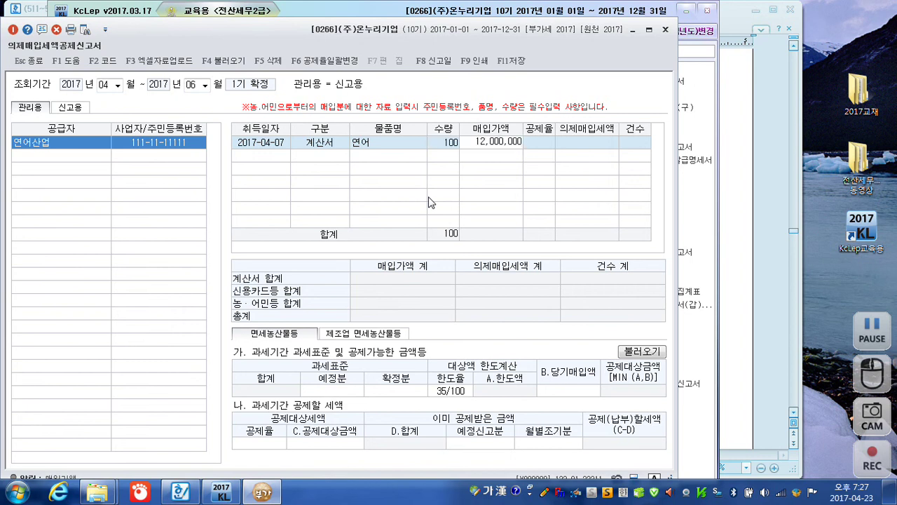
{"action": "key", "text": "Return"}
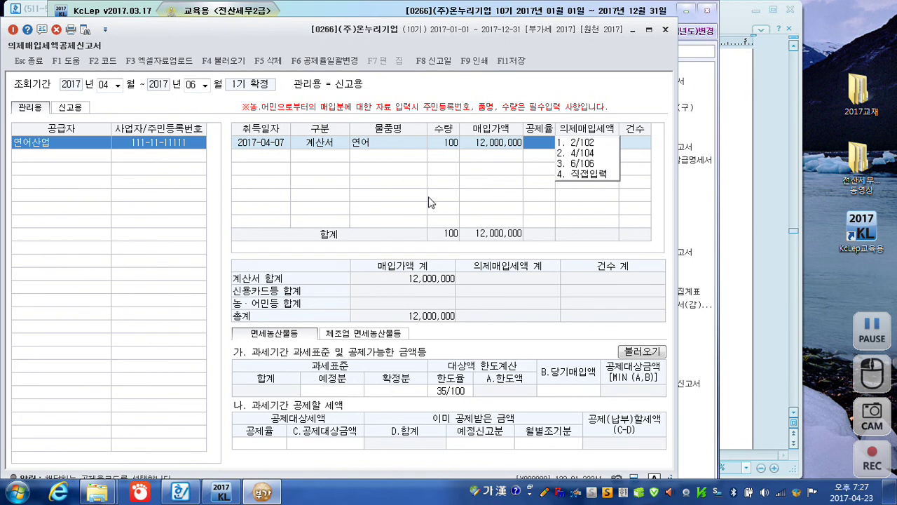
{"action": "key", "text": "2"}
{"action": "key", "text": "Return"}
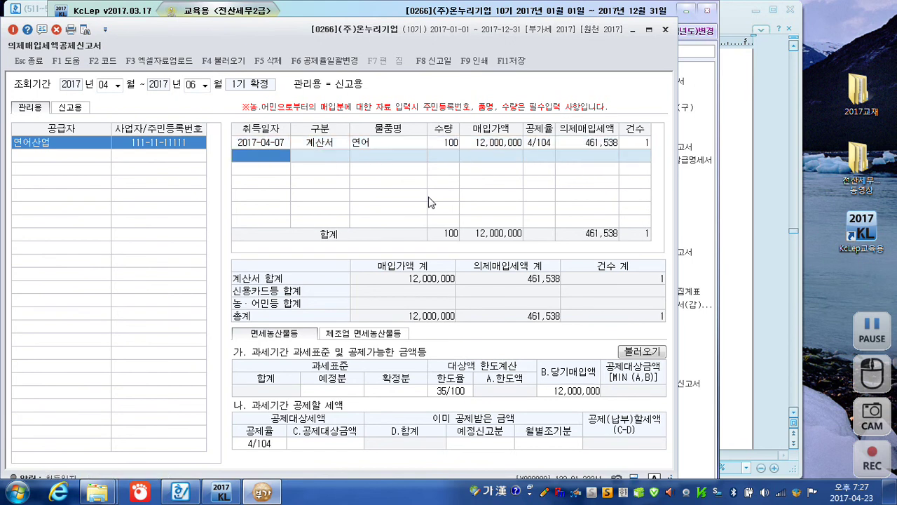
- Enter the taxable base for the deemed input tax limit: 24,000,000 for 예정분 and 28,000,000 for 확정분
{"action": "left_click", "coordinate": [344, 394]}
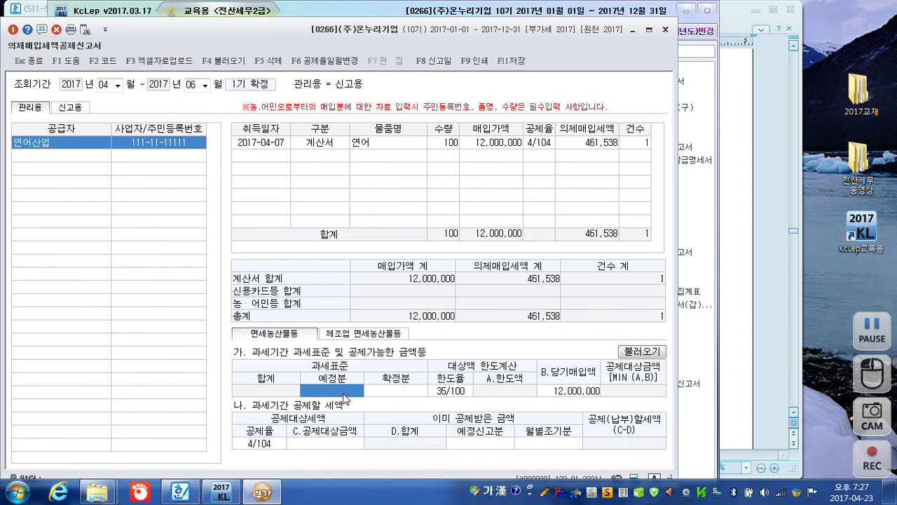
{"action": "type", "text": "24000000"}
{"action": "key", "text": "Return"}
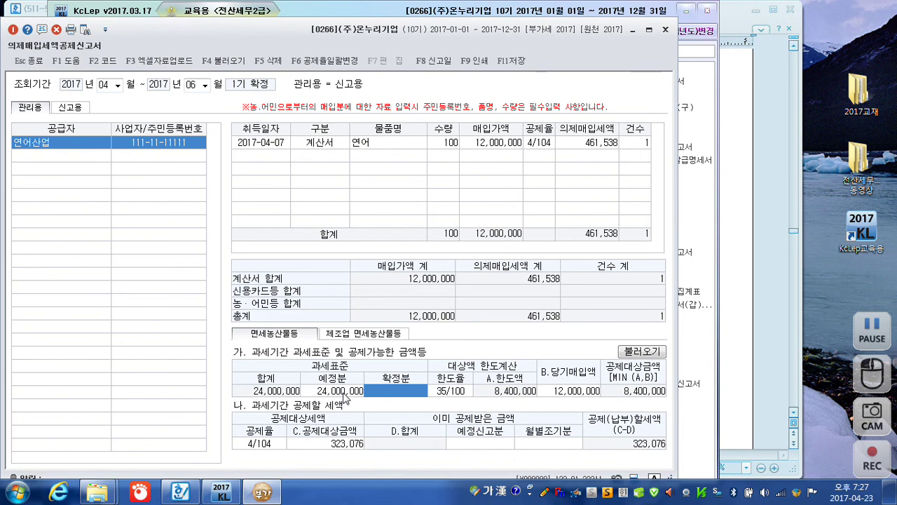
{"action": "type", "text": "38000000"}
{"action": "key", "text": "Return"}
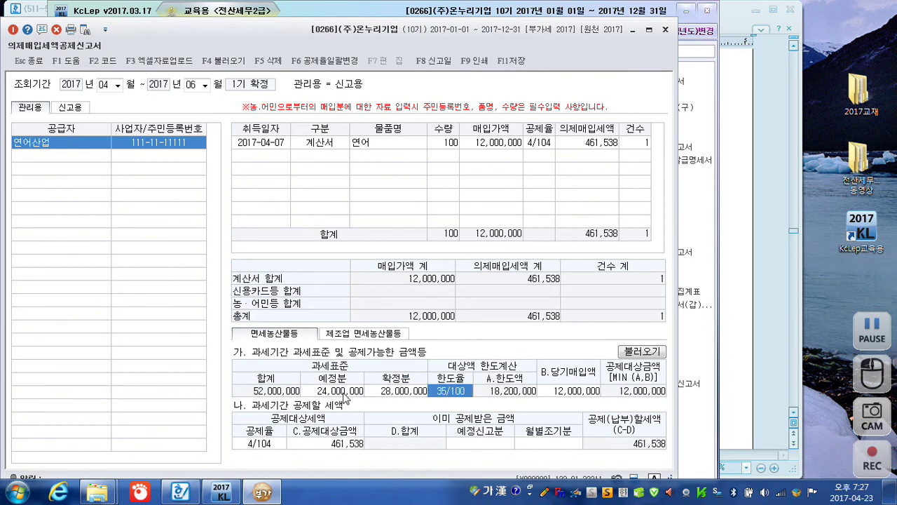
- Check the 예정분 and 확정분 tax bases and compare B.당기매입액 with the 매입가액 of the 연어 purchase
{"action": "left_click", "coordinate": [341, 394]}
{"action": "left_click", "coordinate": [393, 393]}
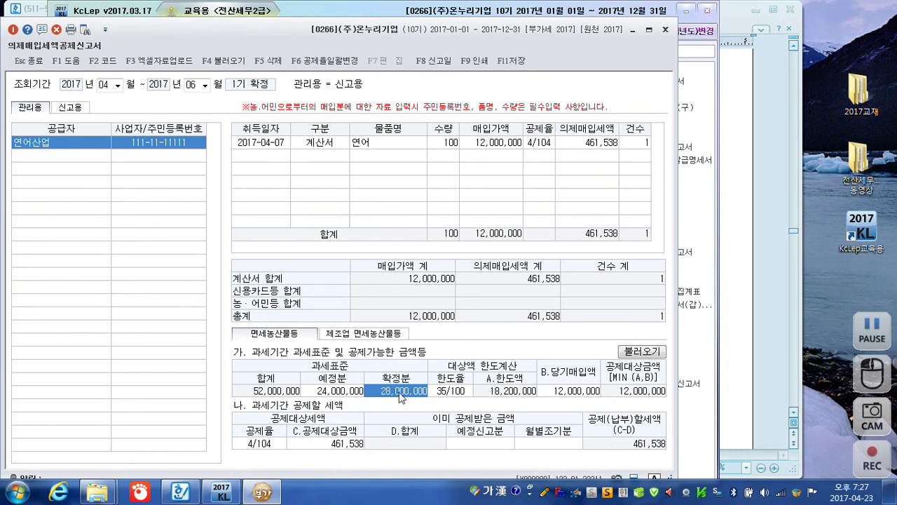
{"action": "left_click", "coordinate": [577, 395]}
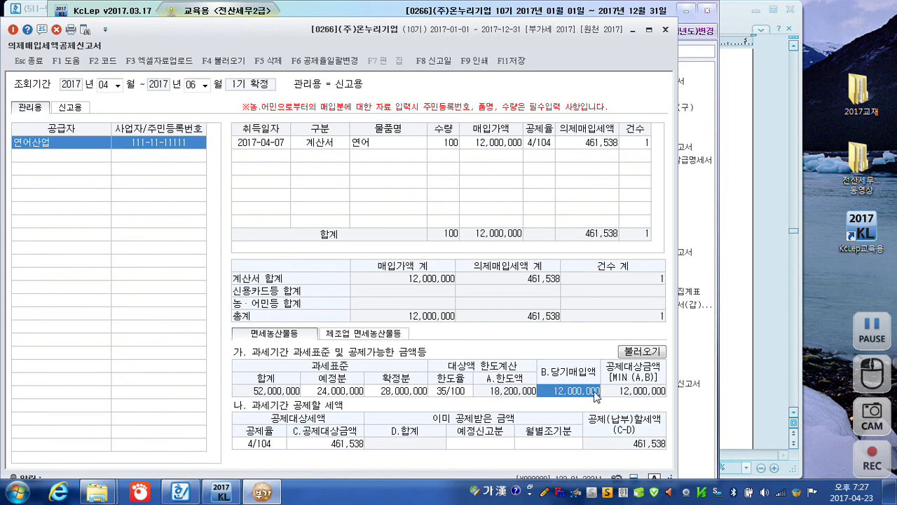
{"action": "left_click", "coordinate": [492, 145]}
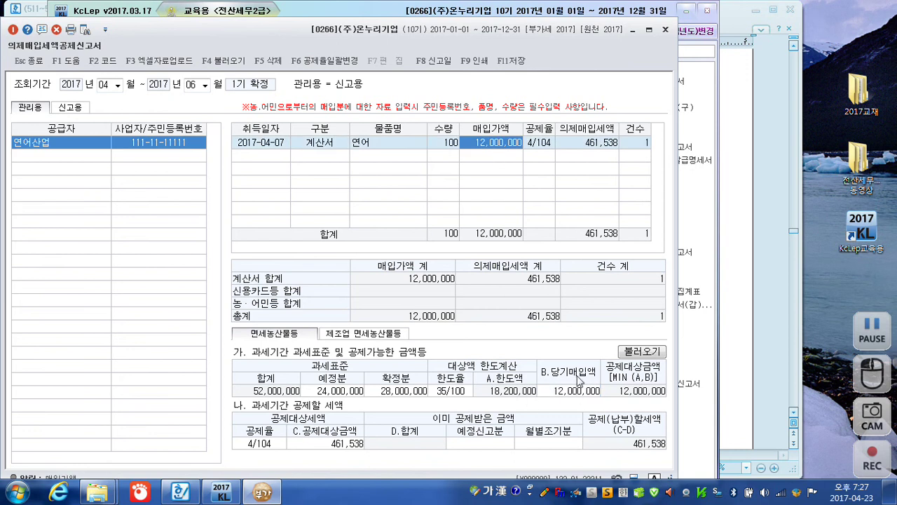
{"action": "left_click", "coordinate": [576, 390]}
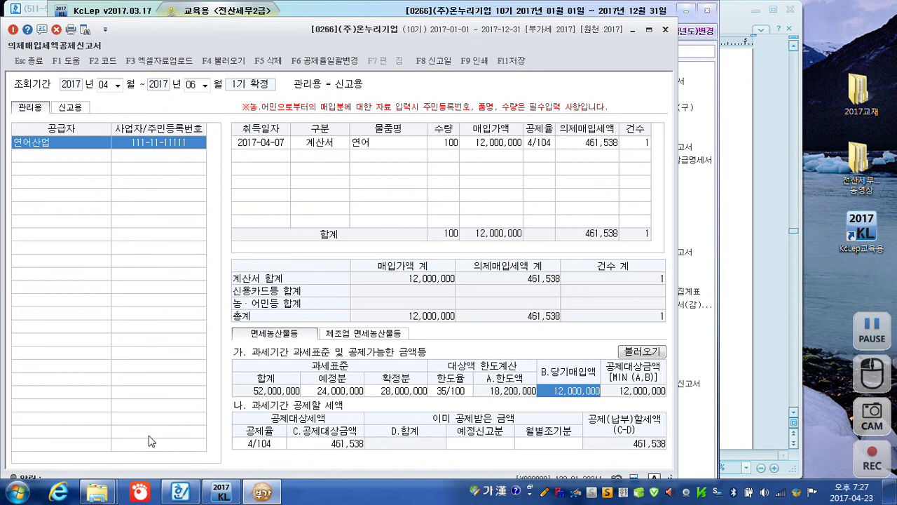
- Switch to the Hangul exam document and read the data for question [2] on the 2017 second-period final VAT return
{"action": "left_click", "coordinate": [742, 368]}
{"action": "scroll", "coordinate": [487, 370], "scroll_direction": "down", "scroll_amount": 5}
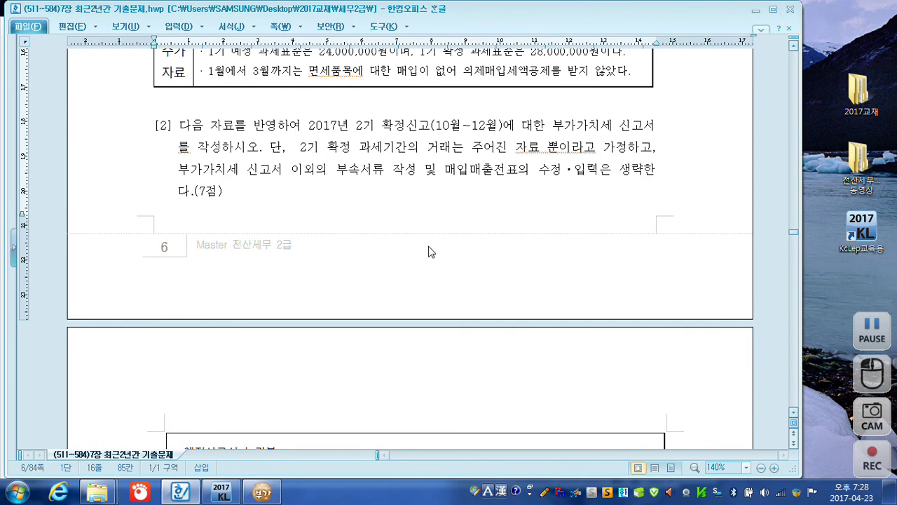
{"action": "scroll", "coordinate": [431, 253], "scroll_direction": "down", "scroll_amount": 1}
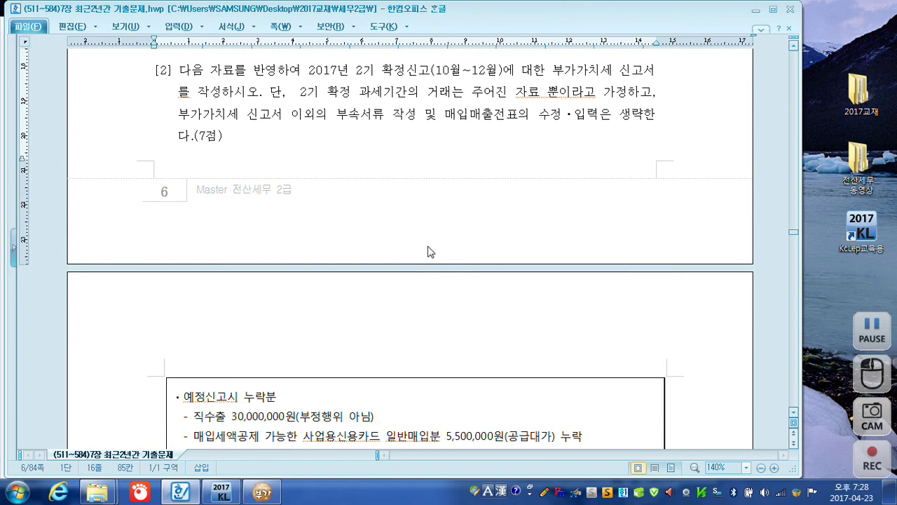
{"action": "scroll", "coordinate": [429, 253], "scroll_direction": "down", "scroll_amount": 4}
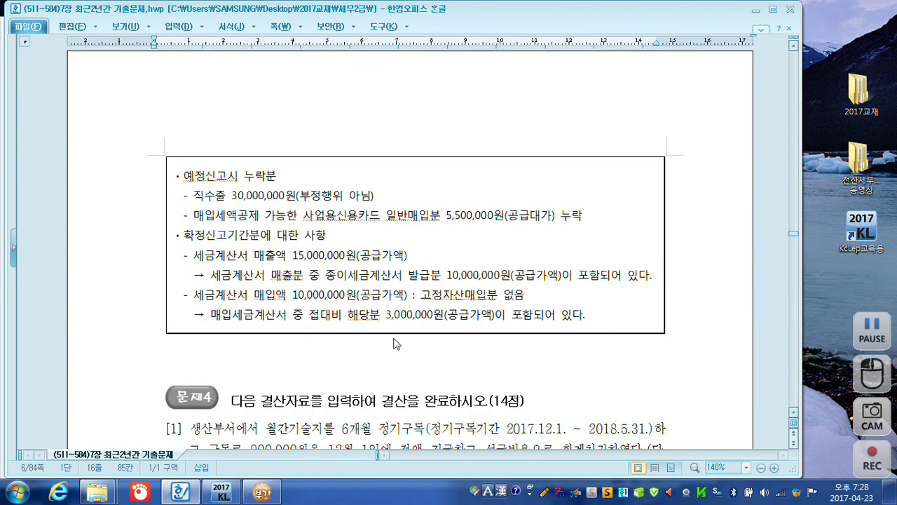
- Return to KcLep and close the 의제매입세액공제신고서 form
{"action": "left_click", "coordinate": [262, 491]}
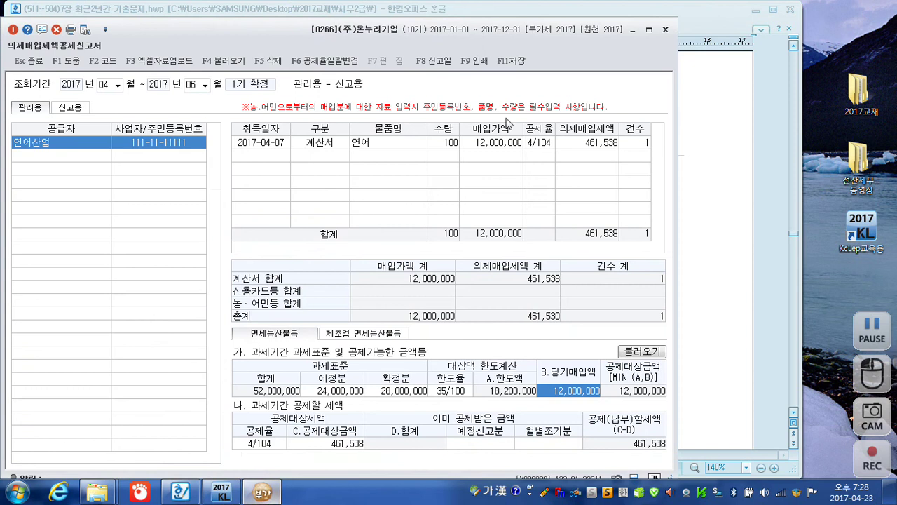
{"action": "left_click", "coordinate": [665, 29]}
{"action": "left_click", "coordinate": [341, 282]}
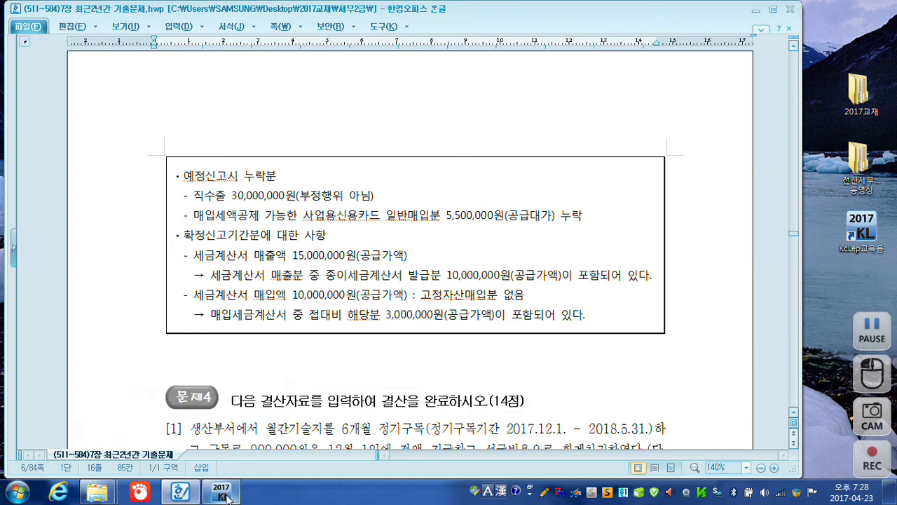
- Open 부가가치세신고서 in KcLep and set its query period to October 1 through December 31, 2017
{"action": "left_click", "coordinate": [223, 493]}
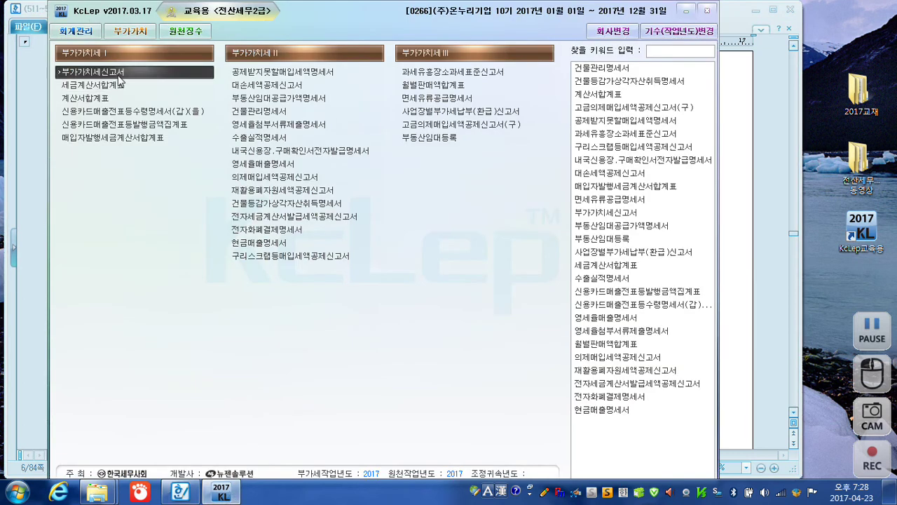
{"action": "left_click", "coordinate": [124, 73]}
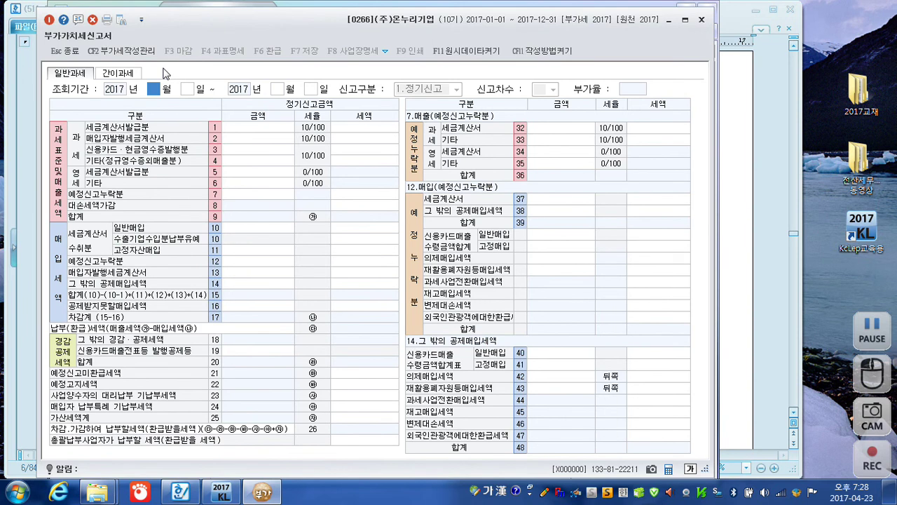
{"action": "type", "text": "10"}
{"action": "key", "text": "Return"}
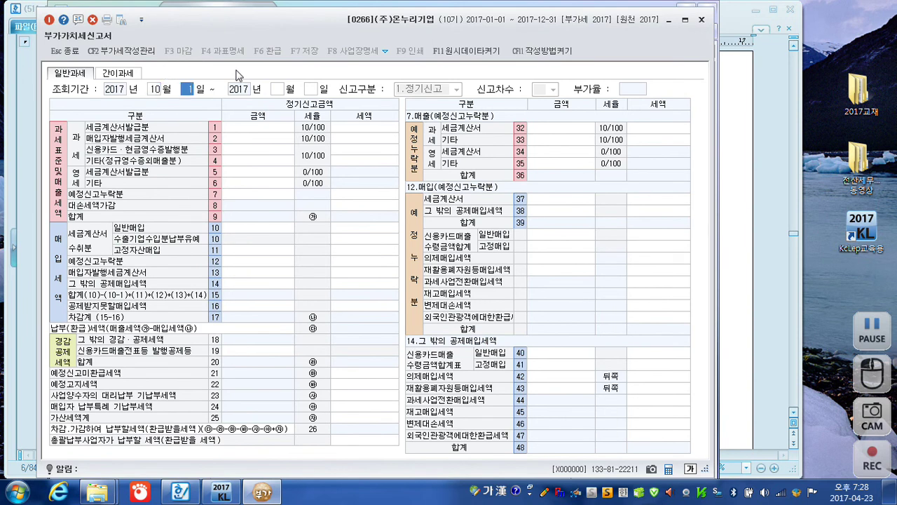
{"action": "key", "text": "Return"}
{"action": "type", "text": "12"}
{"action": "key", "text": "Return"}
{"action": "key", "text": "Return"}
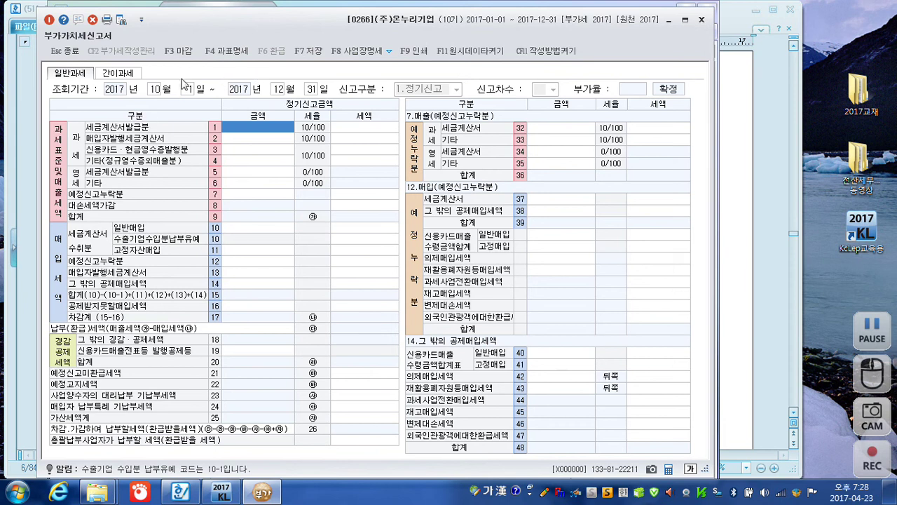
- Enter the omitted direct export of 30,000,000 as zero-rated 기타 (row 35) under the 예정신고누락분 sales details
{"action": "left_click", "coordinate": [243, 194]}
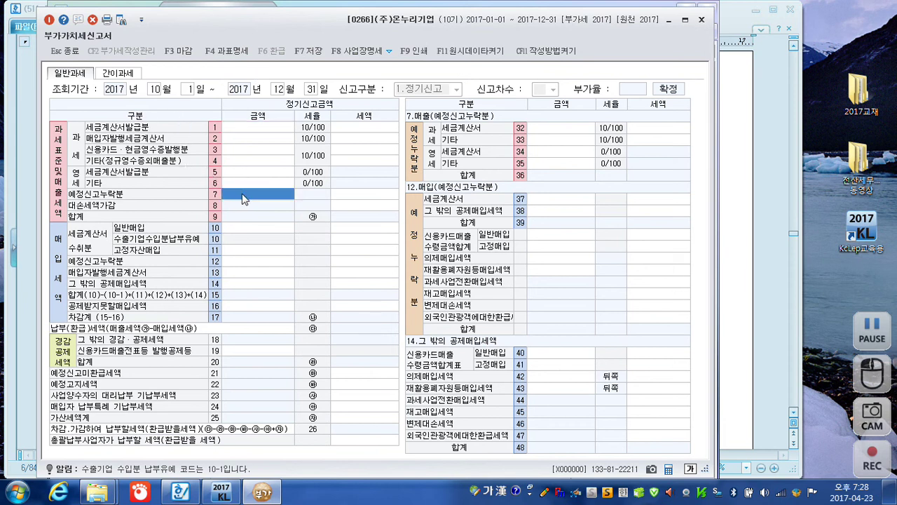
{"action": "left_click", "coordinate": [539, 164]}
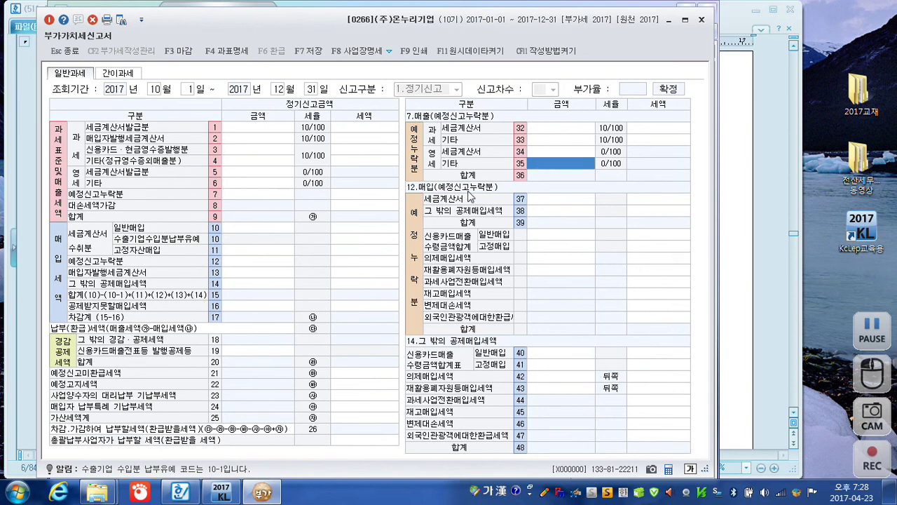
{"action": "type", "text": "30000000"}
{"action": "key", "text": "Return"}
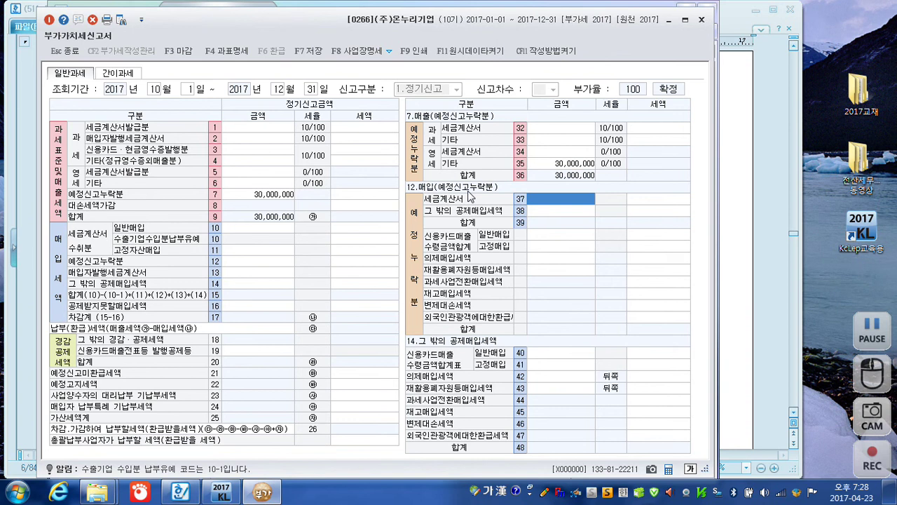
{"action": "left_click", "coordinate": [562, 164]}
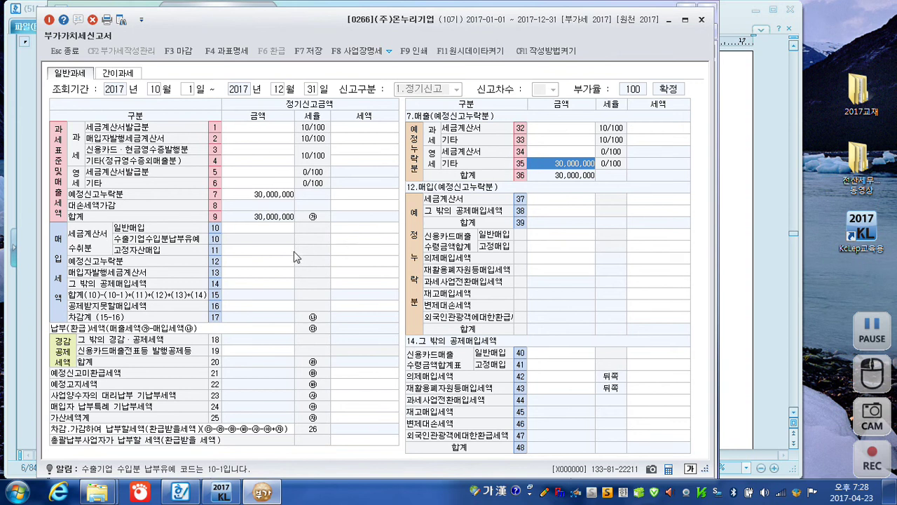
- Enter the omitted credit card 일반매입 under the 예정신고누락분 purchase details, with amount 5,000,000 and tax 500,000
{"action": "left_click", "coordinate": [242, 264]}
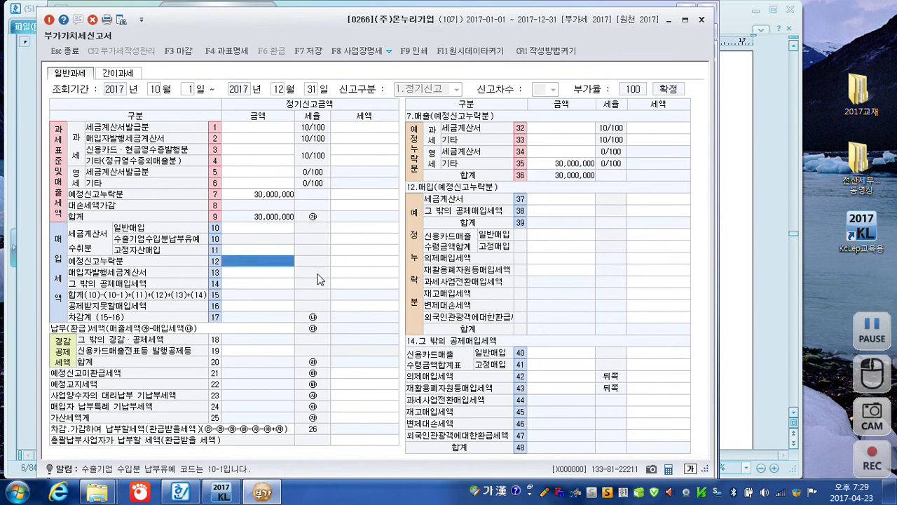
{"action": "left_click", "coordinate": [547, 237]}
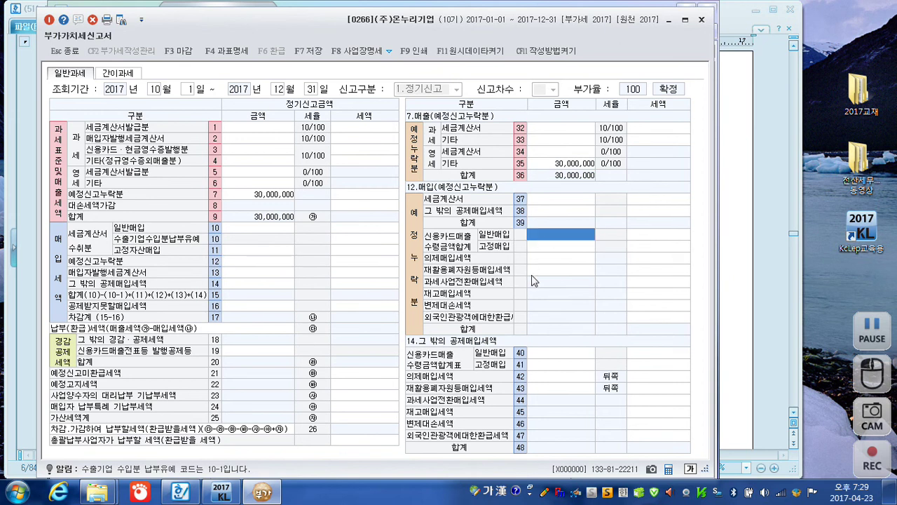
{"action": "type", "text": "5000000"}
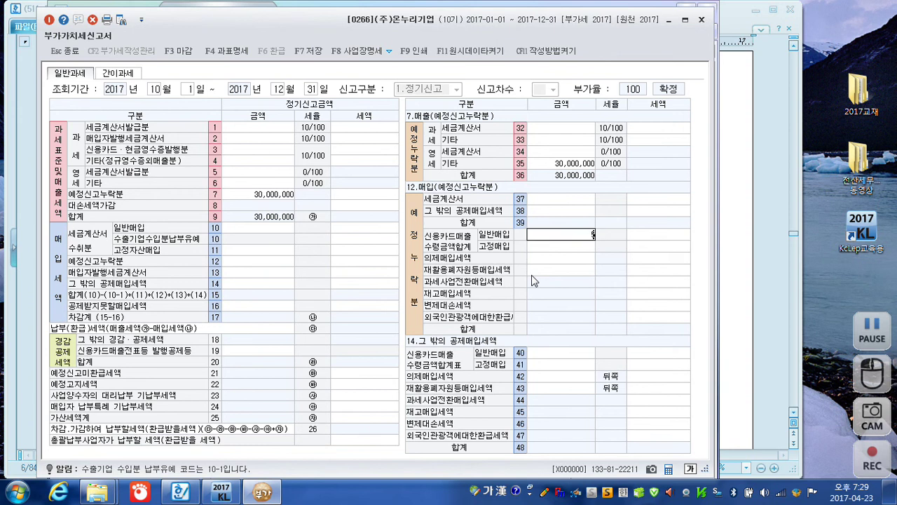
{"action": "key", "text": "Return"}
{"action": "type", "text": "500000"}
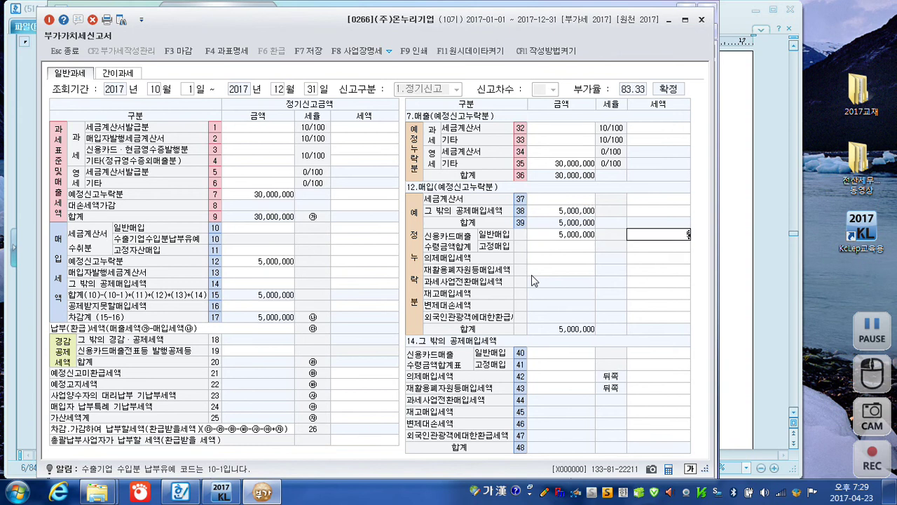
{"action": "key", "text": "Return"}
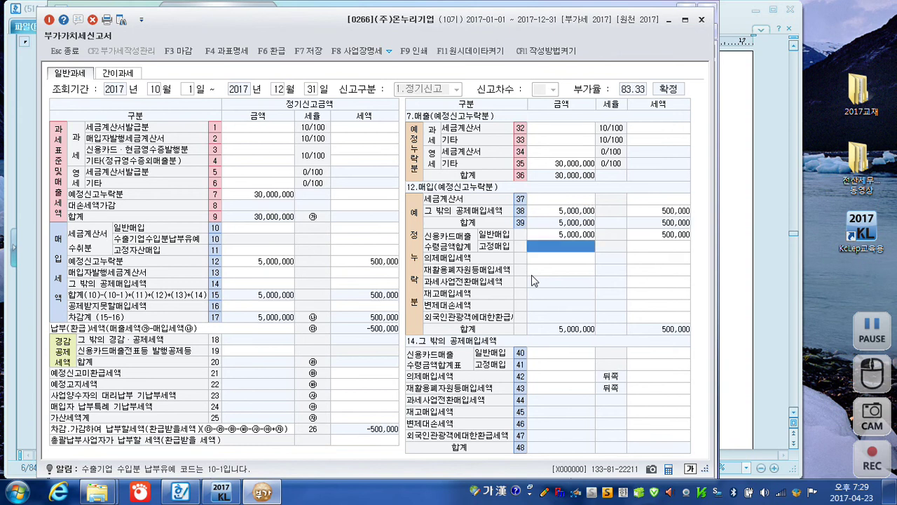
- Enter 15,000,000 as the taxable sales amount for 세금계산서발급분 (row 1)
{"action": "left_click", "coordinate": [259, 129]}
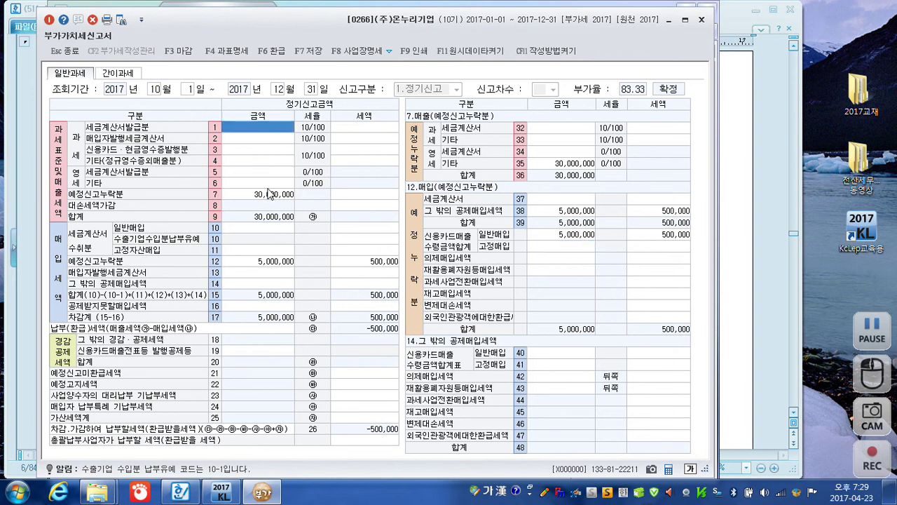
{"action": "type", "text": "15000000"}
{"action": "key", "text": "Return"}
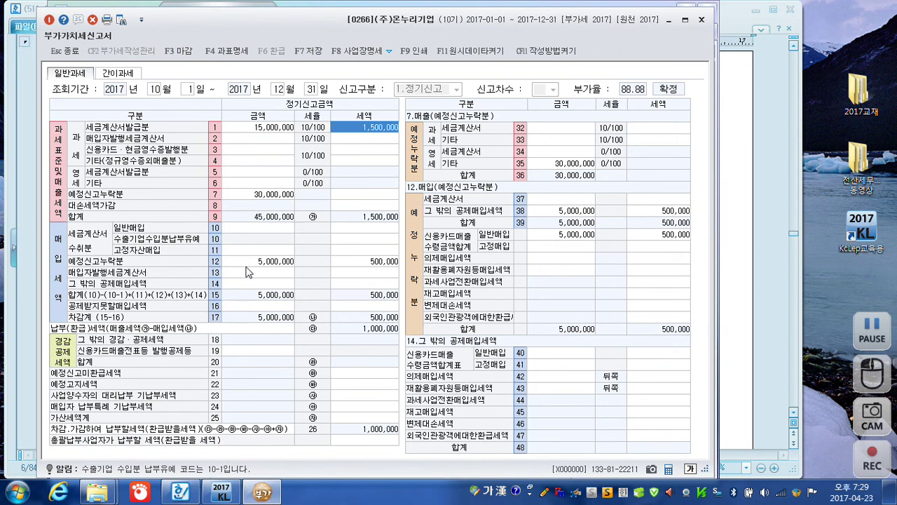
- Enter the tax invoice 일반매입 (row 10) with amount 10,000,000 and tax 1,000,000
{"action": "left_click", "coordinate": [248, 240]}
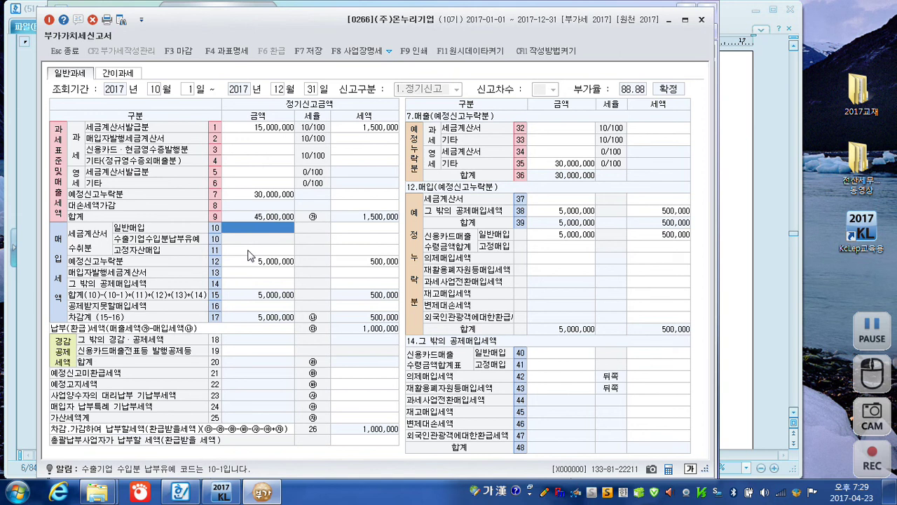
{"action": "type", "text": "10000000"}
{"action": "key", "text": "Return"}
{"action": "type", "text": "1000000"}
{"action": "key", "text": "Return"}
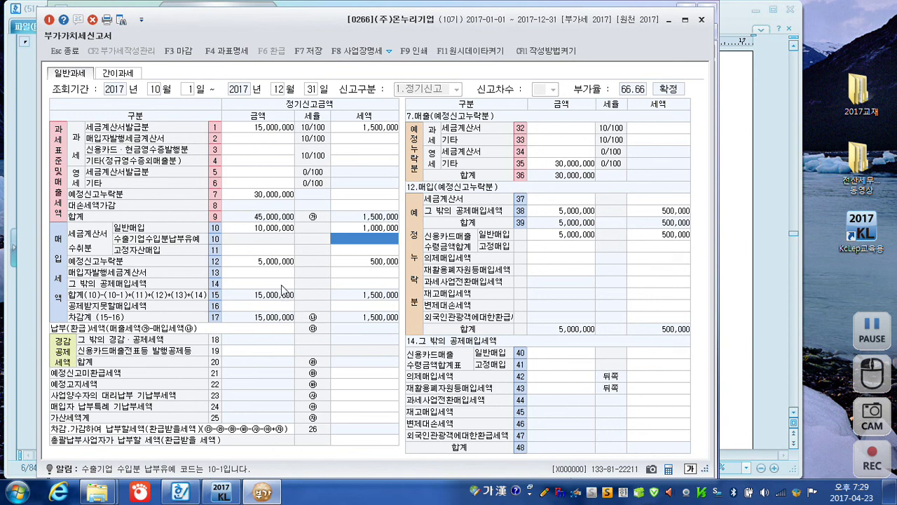
- Enter the entertainment expense as 공제받지못할 매입세액 (row 49) with amount 3,000,000 and tax 300,000
{"action": "left_click", "coordinate": [275, 306]}
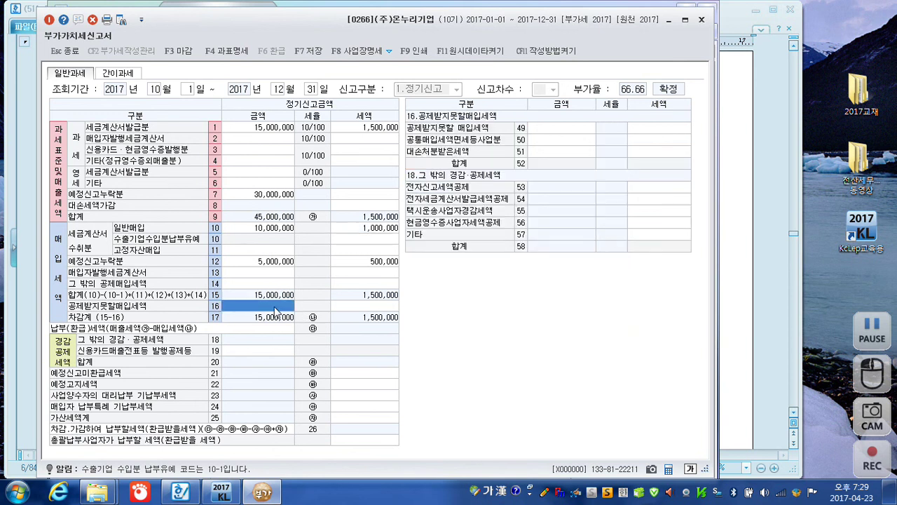
{"action": "left_click", "coordinate": [563, 132]}
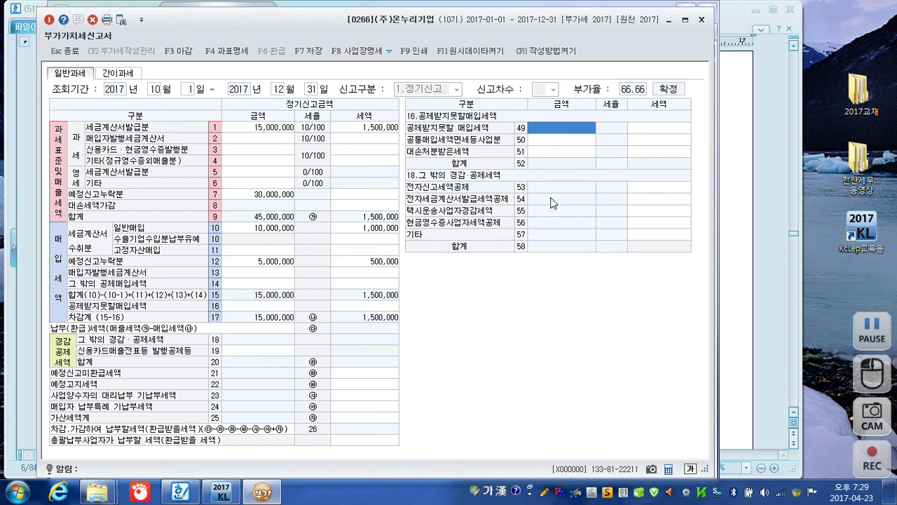
{"action": "type", "text": "3000000"}
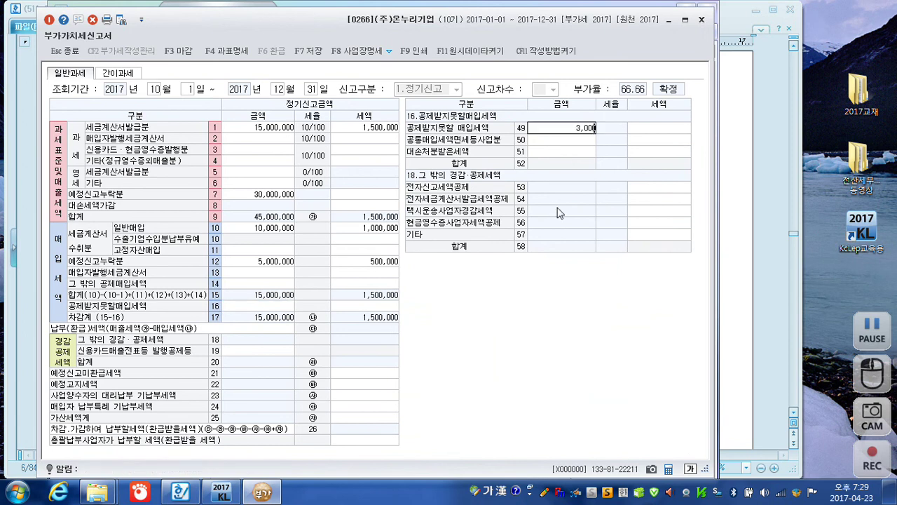
{"action": "key", "text": "Return"}
{"action": "type", "text": "3000000"}
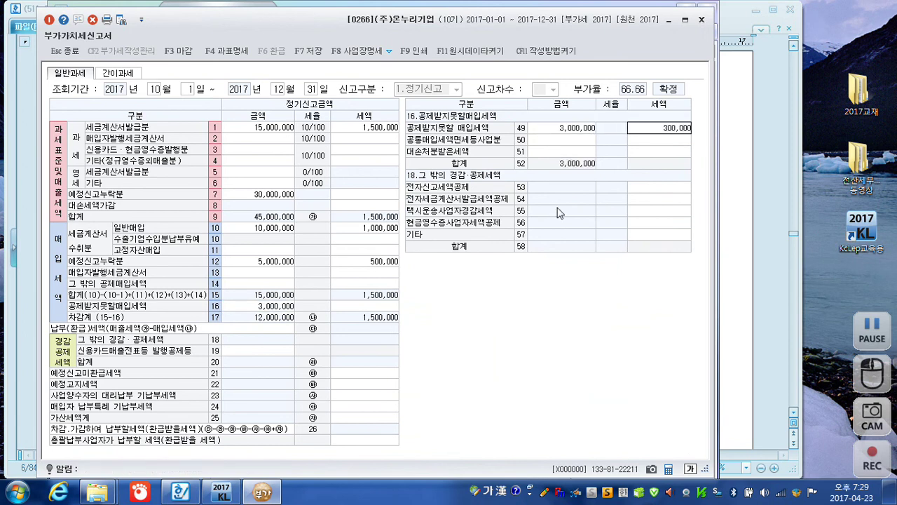
{"action": "key", "text": "Return"}
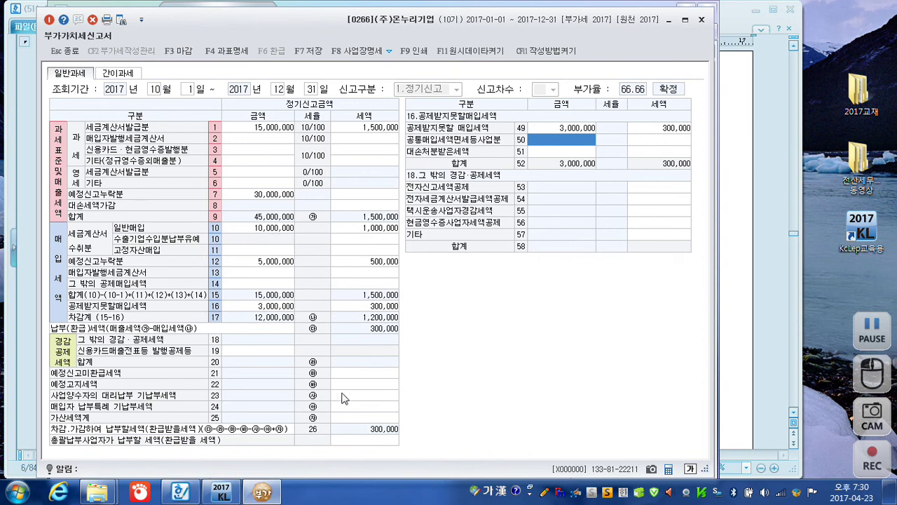
- Enter 10,000,000 as the amount for the tax invoice 지연발급 등 penalty (row 60) in the 가산세명세
{"action": "left_click", "coordinate": [350, 418]}
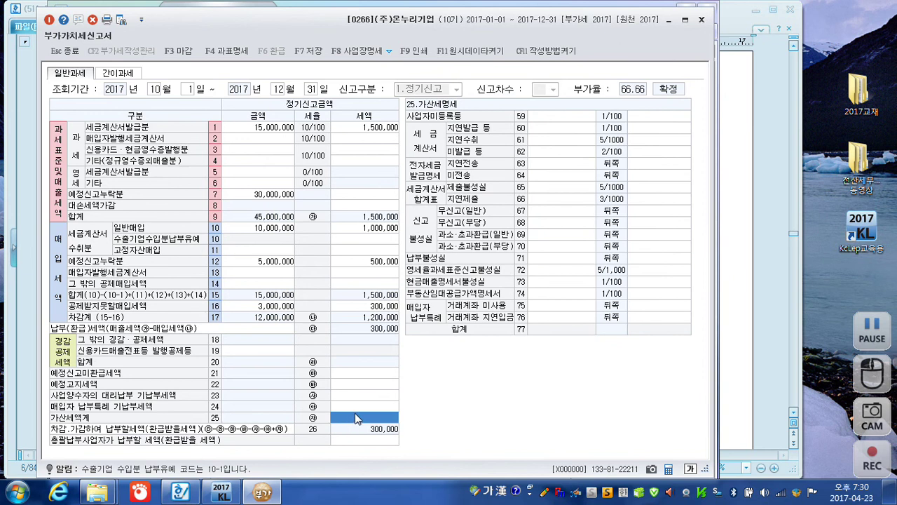
{"action": "left_click", "coordinate": [557, 130]}
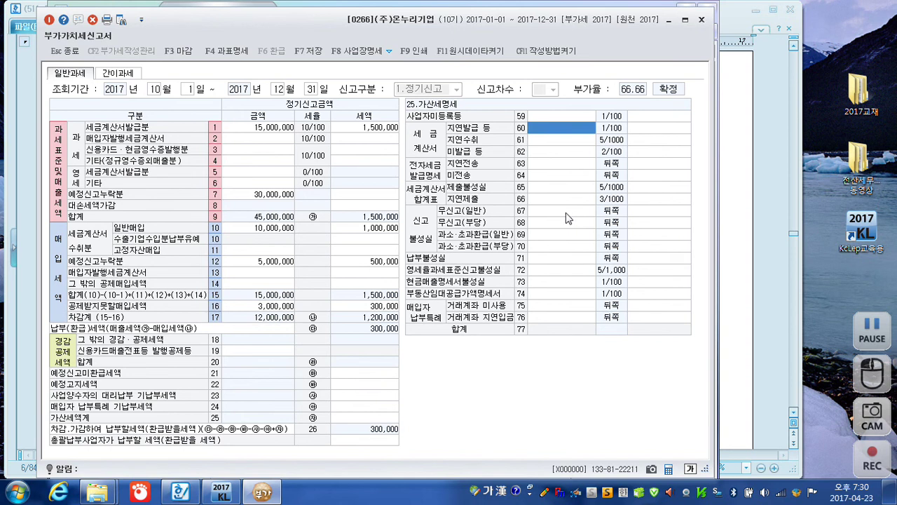
{"action": "left_click", "coordinate": [568, 154]}
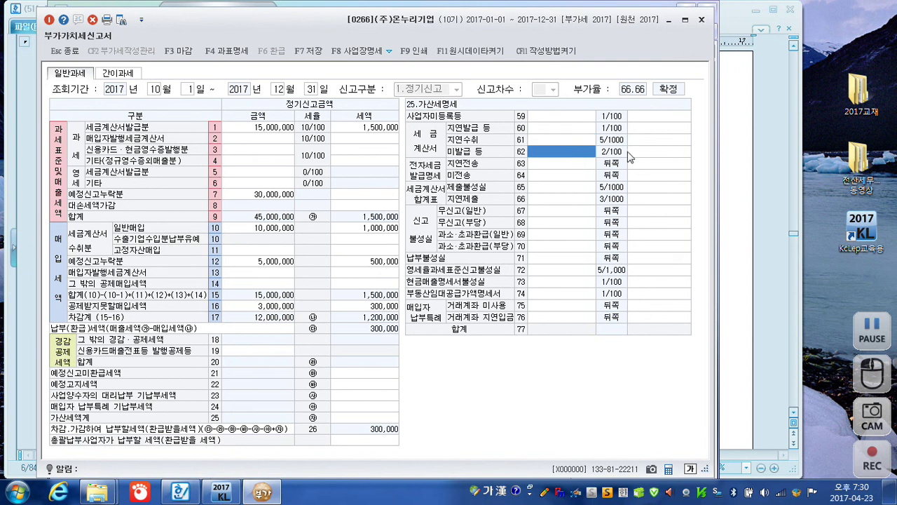
{"action": "left_click", "coordinate": [655, 153]}
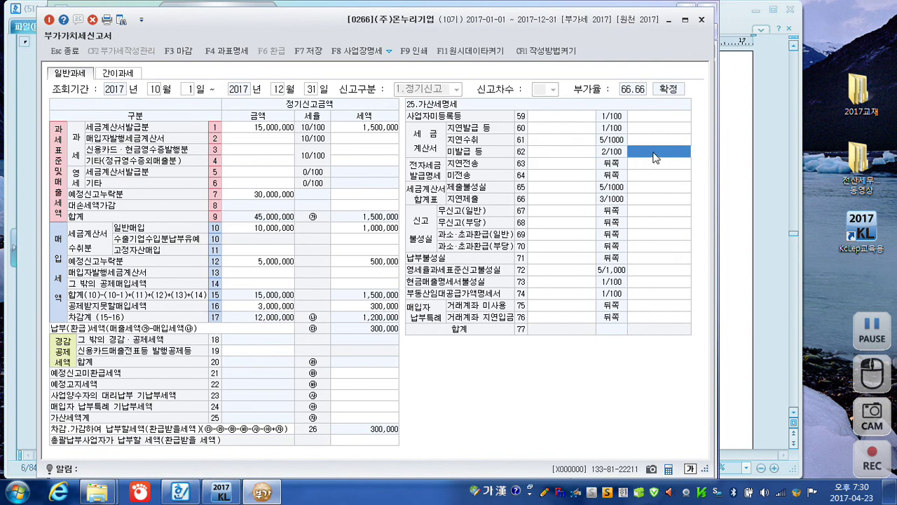
{"action": "left_click", "coordinate": [565, 129]}
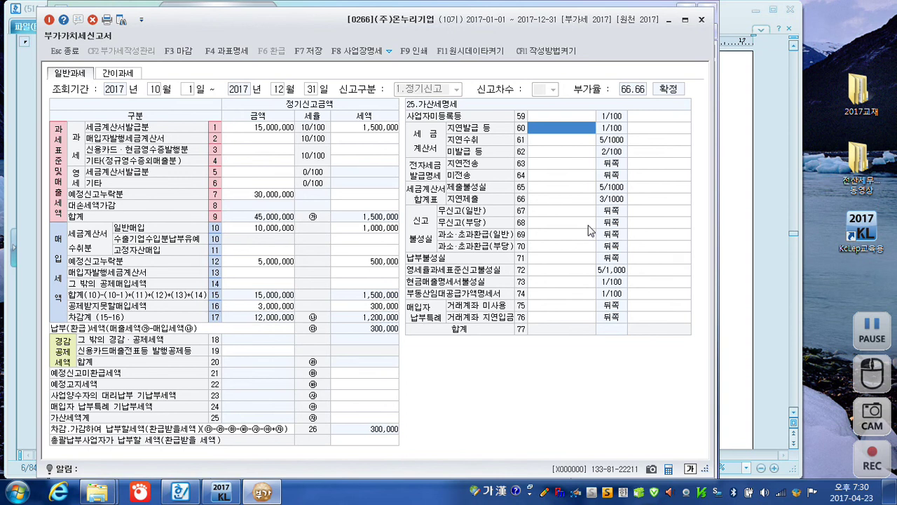
{"action": "type", "text": "10000000"}
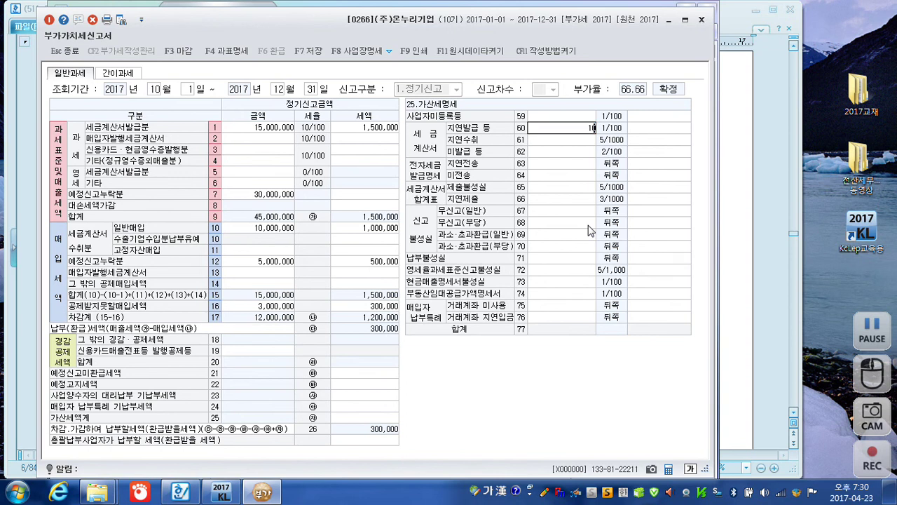
{"action": "key", "text": "Return"}
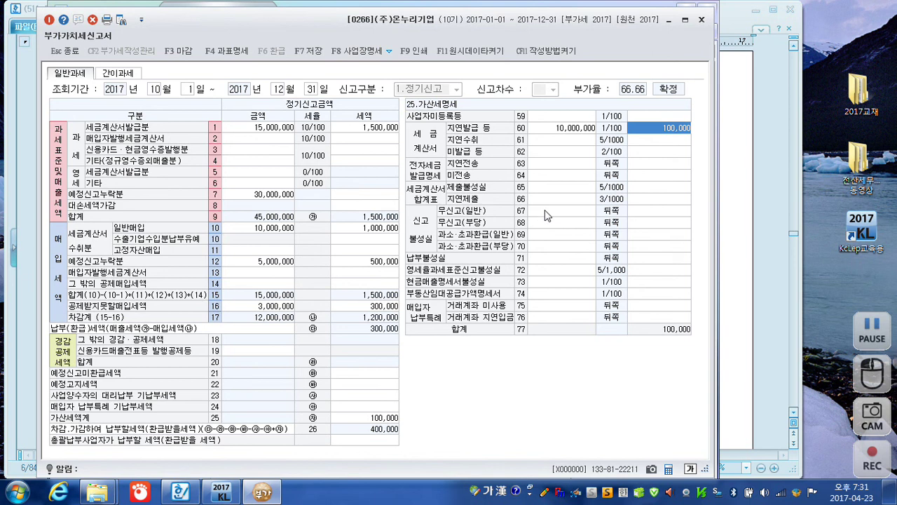
- Enter the 영세율과세표준신고불성실 penalty (row 72) with amount 30,000,000 and a reduced penalty of 75,000
{"action": "left_click", "coordinate": [553, 225]}
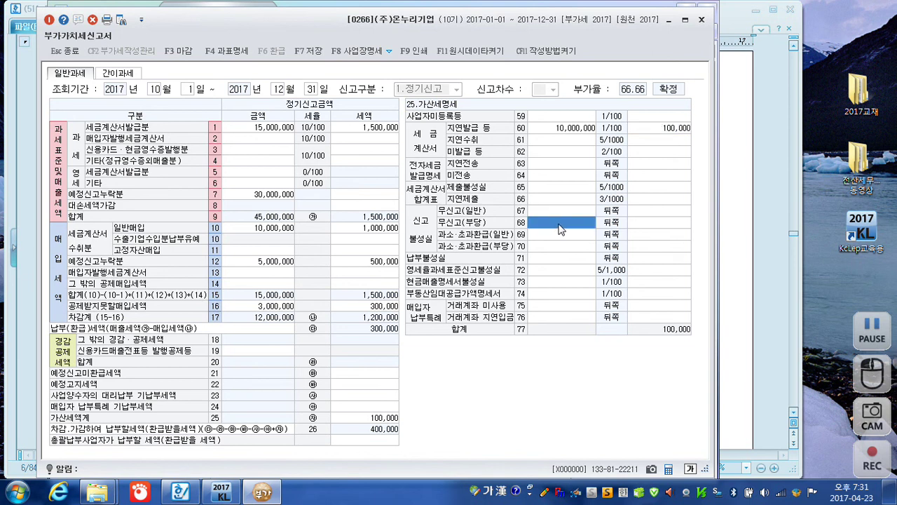
{"action": "left_click", "coordinate": [568, 262]}
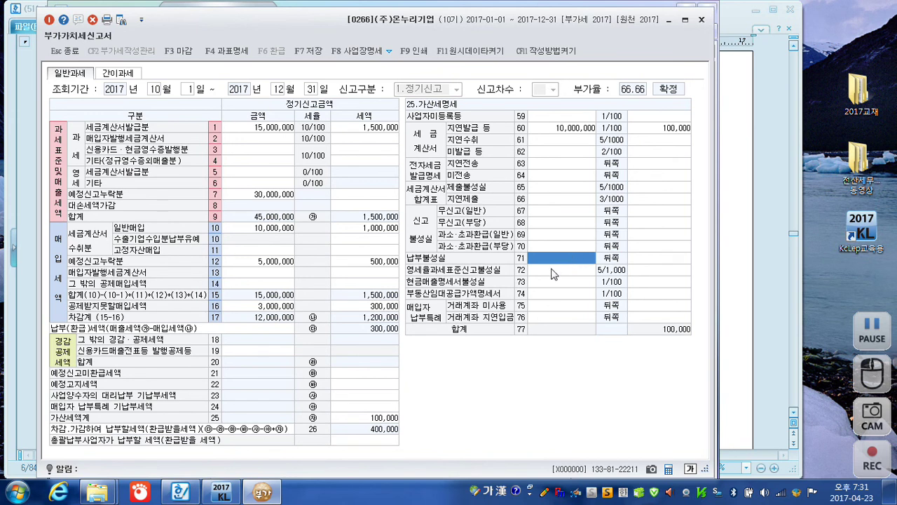
{"action": "left_click", "coordinate": [553, 273]}
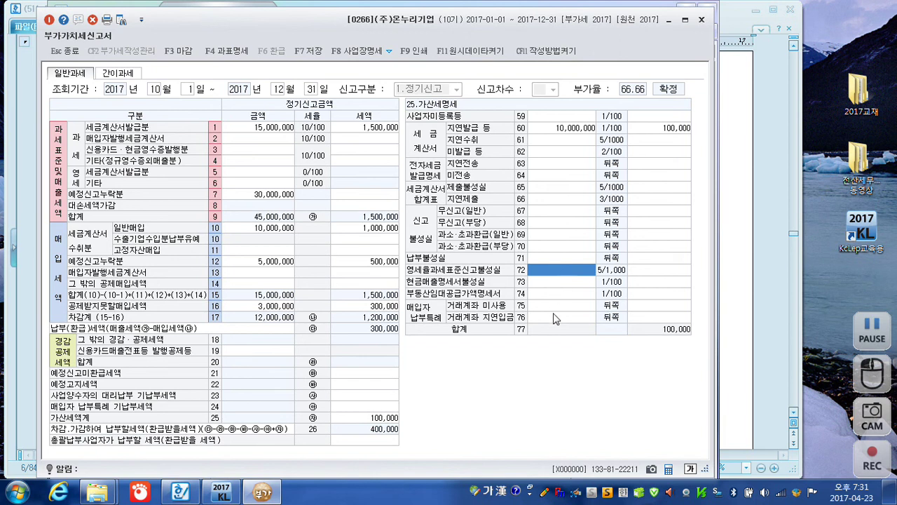
{"action": "type", "text": "30000000"}
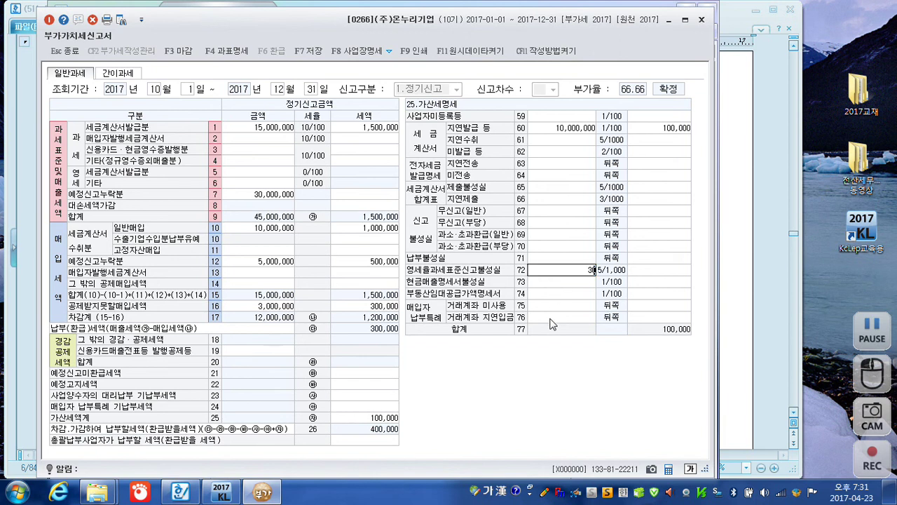
{"action": "key", "text": "Return"}
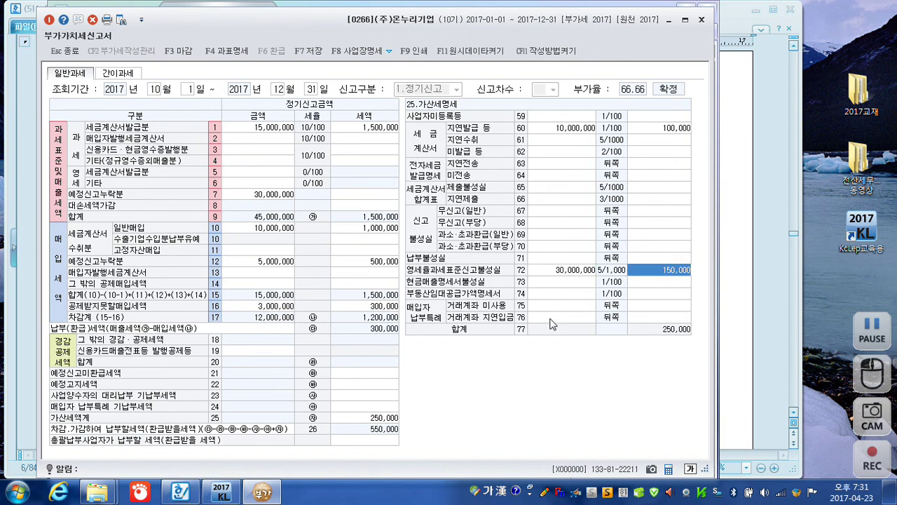
{"action": "type", "text": "75000"}
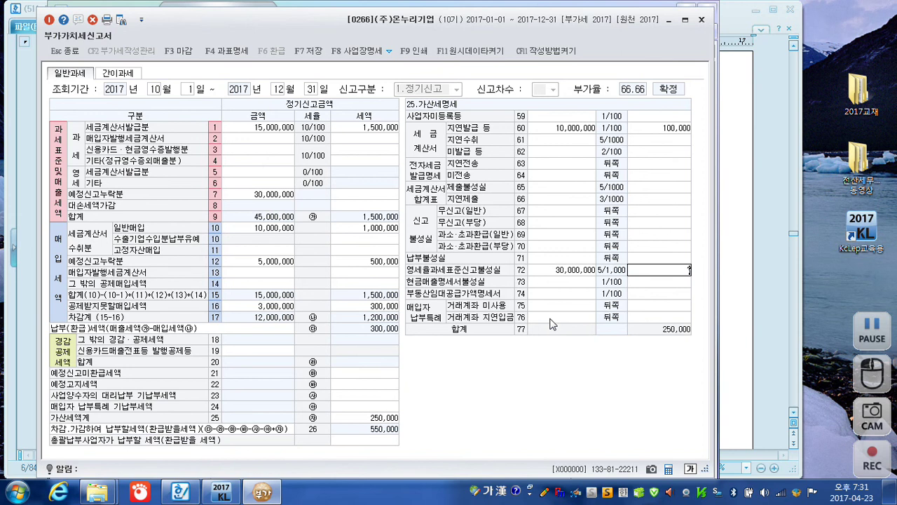
{"action": "key", "text": "Return"}
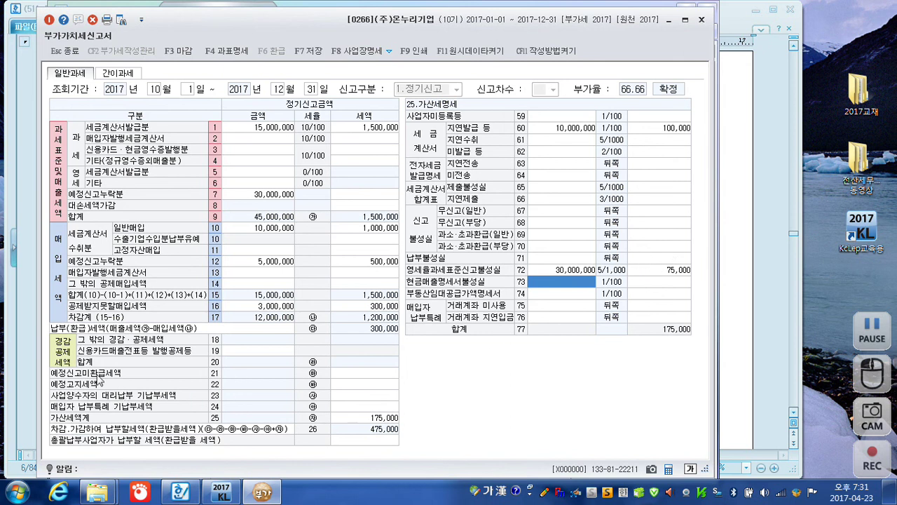
- Enter 10,000 as the 전자신고세액공제 (row 53) under 그 밖의 경감·공제세액
{"action": "left_click", "coordinate": [273, 352]}
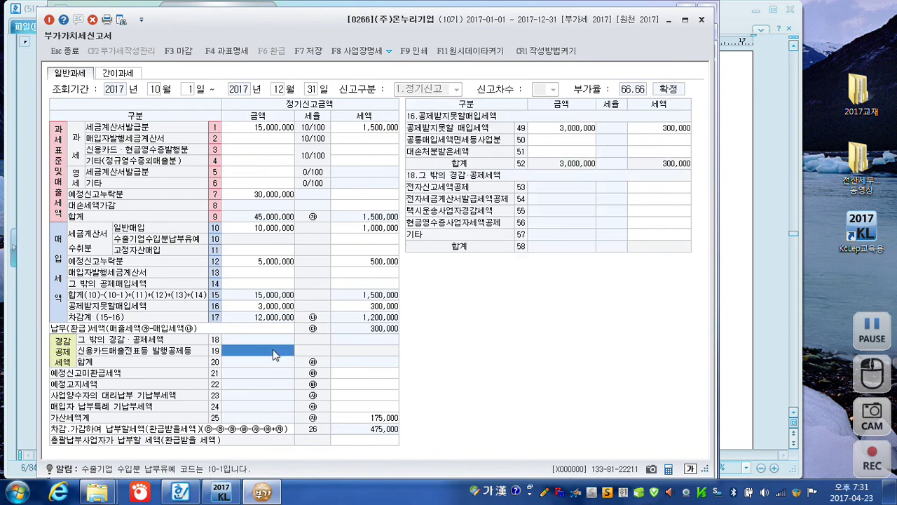
{"action": "left_click", "coordinate": [659, 186]}
{"action": "type", "text": "10000000"}
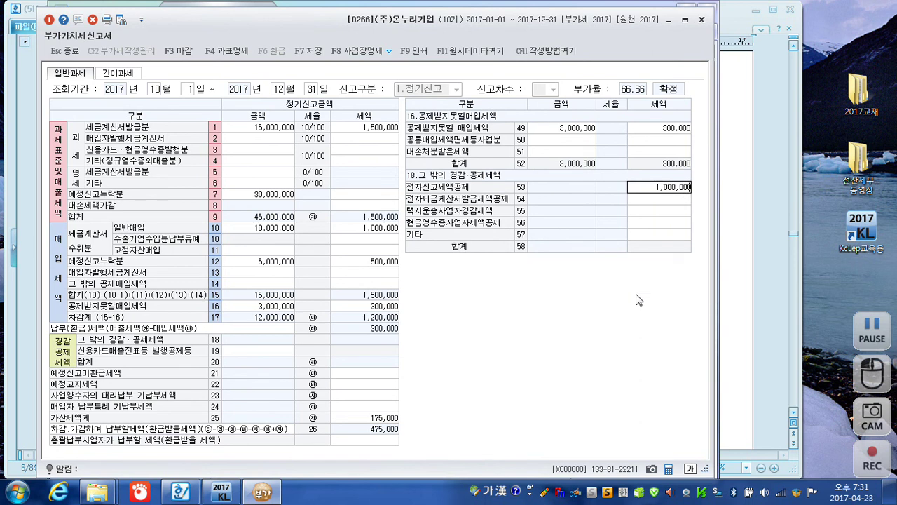
{"action": "key", "text": "Return"}
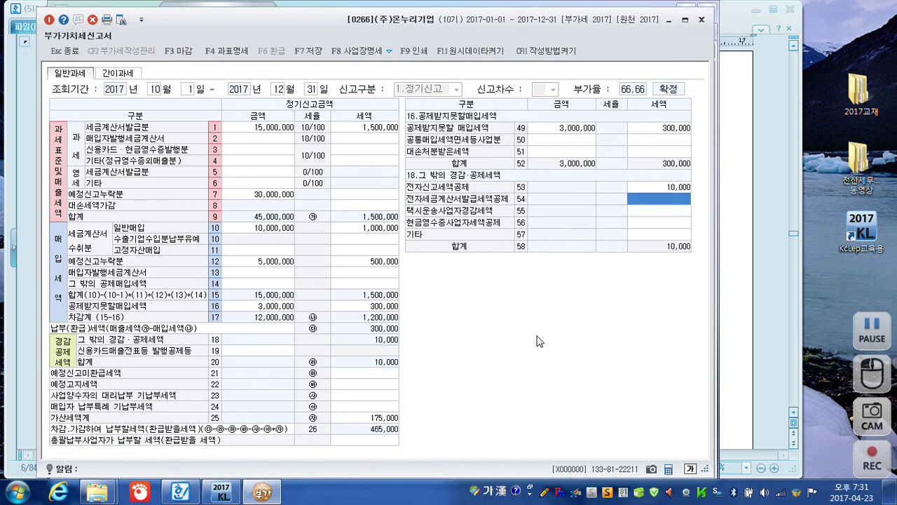
{"action": "left_click", "coordinate": [666, 190]}
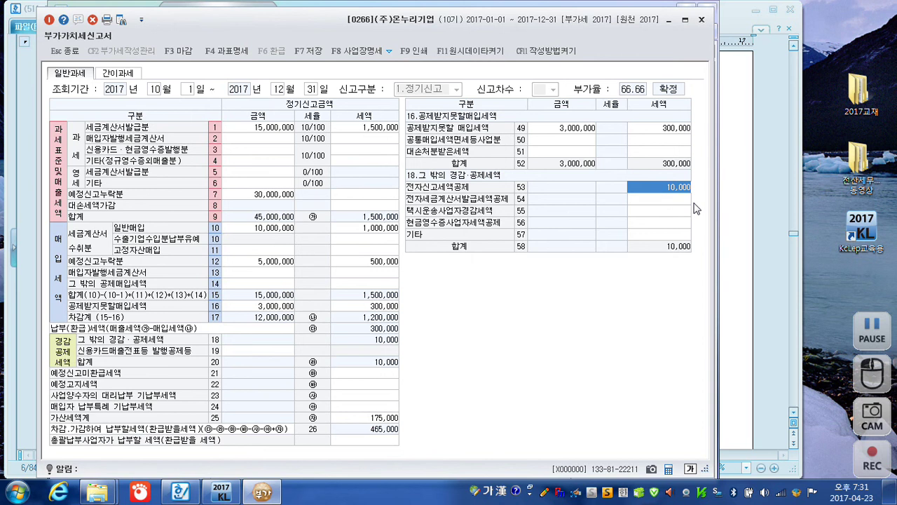
{"action": "left_click", "coordinate": [654, 210]}
{"action": "left_click", "coordinate": [663, 188]}
- Check the 지연발급 penalty in the 가산세명세 and close the 부가가치세신고서
{"action": "left_click", "coordinate": [354, 419]}
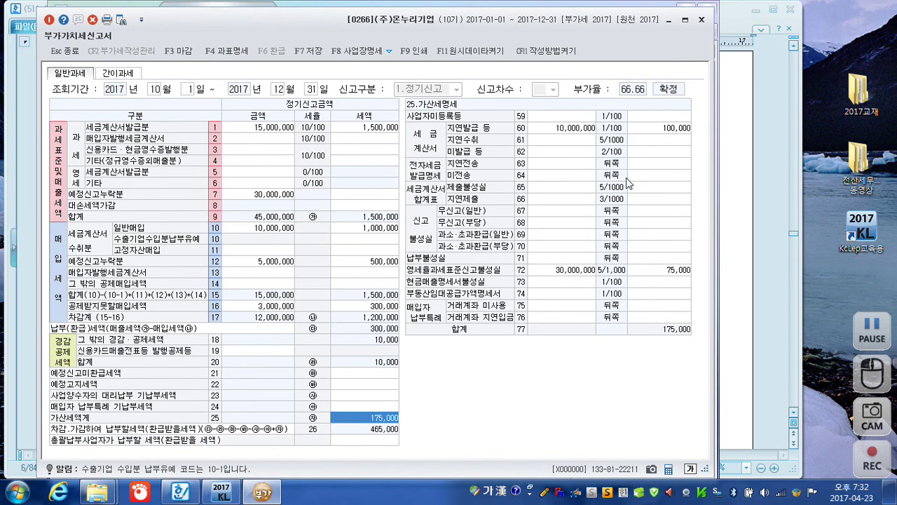
{"action": "left_click", "coordinate": [572, 129]}
{"action": "left_click", "coordinate": [652, 131]}
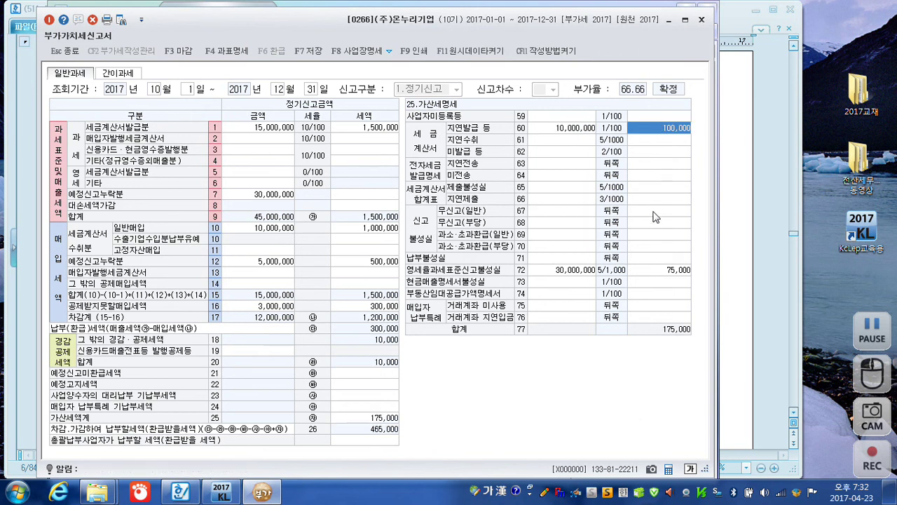
{"action": "left_click", "coordinate": [701, 20]}
{"action": "left_click", "coordinate": [385, 262]}
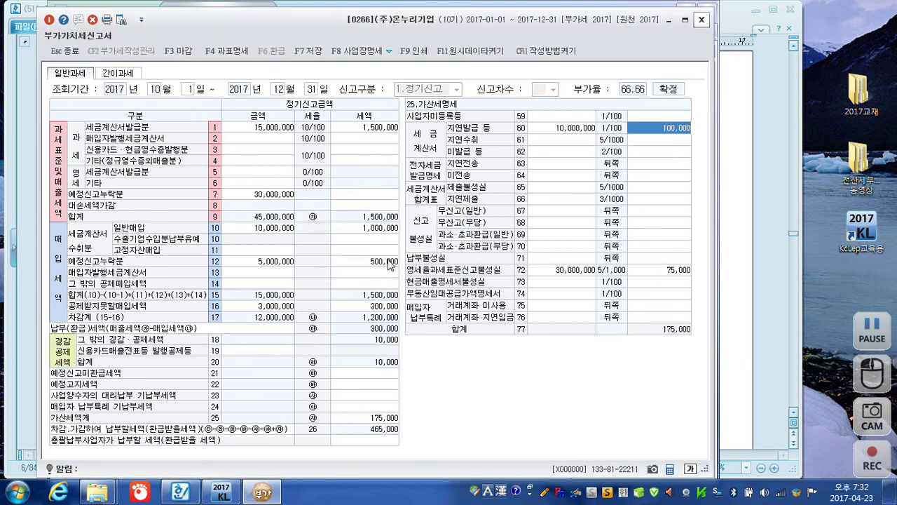
{"action": "left_click", "coordinate": [402, 266]}
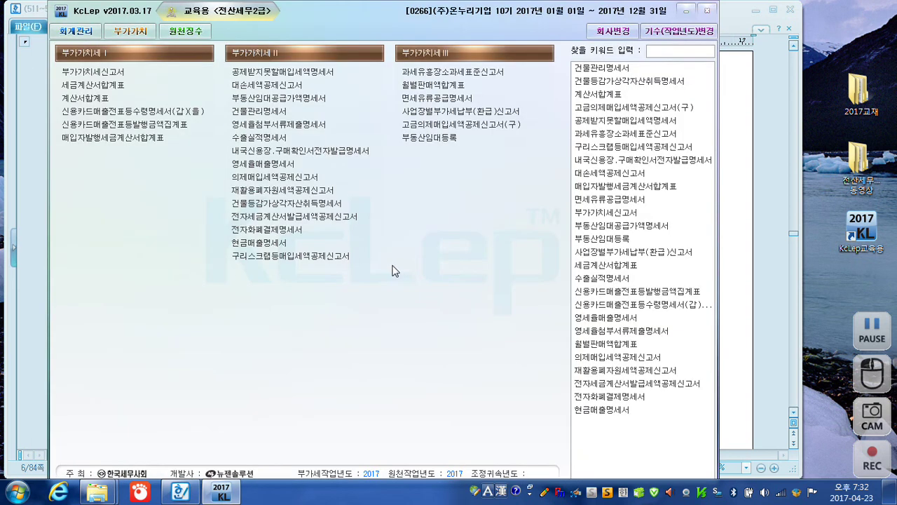
- Open 일반전표입력 in 회계관리 for December 31, 2017
{"action": "left_click", "coordinate": [77, 31]}
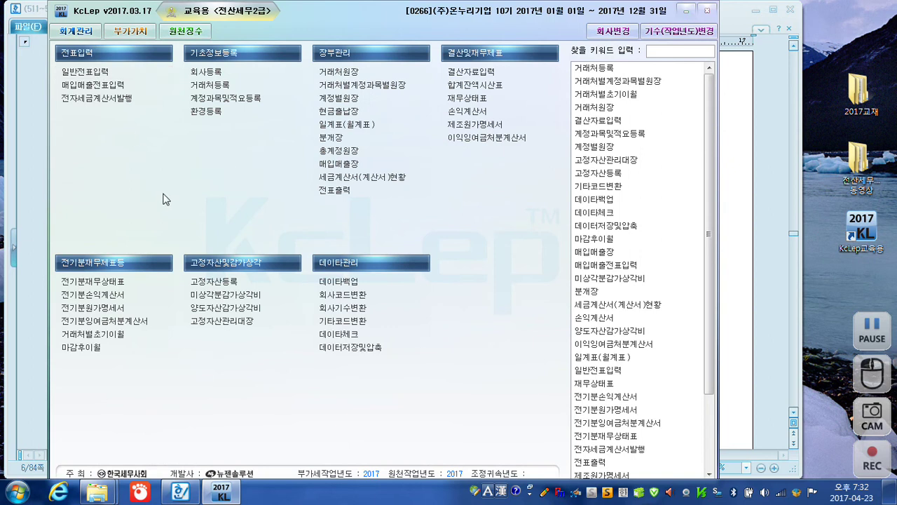
{"action": "type", "text": "1231"}
{"action": "key", "text": "Return"}
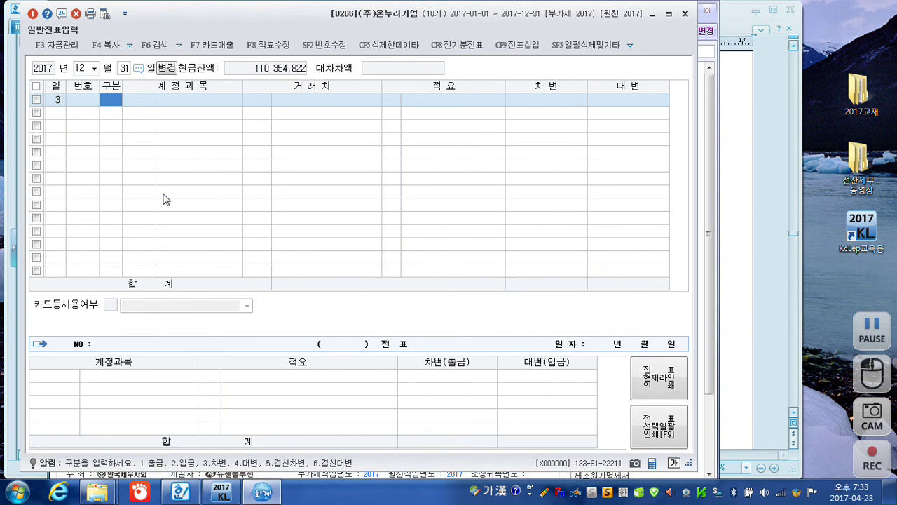
- Enter a debit line for the manufacturing-cost 도서인쇄비 account (0526) with amount 150,000 and no vendor or description
{"action": "type", "text": "3"}
{"action": "type", "text": "도서"}
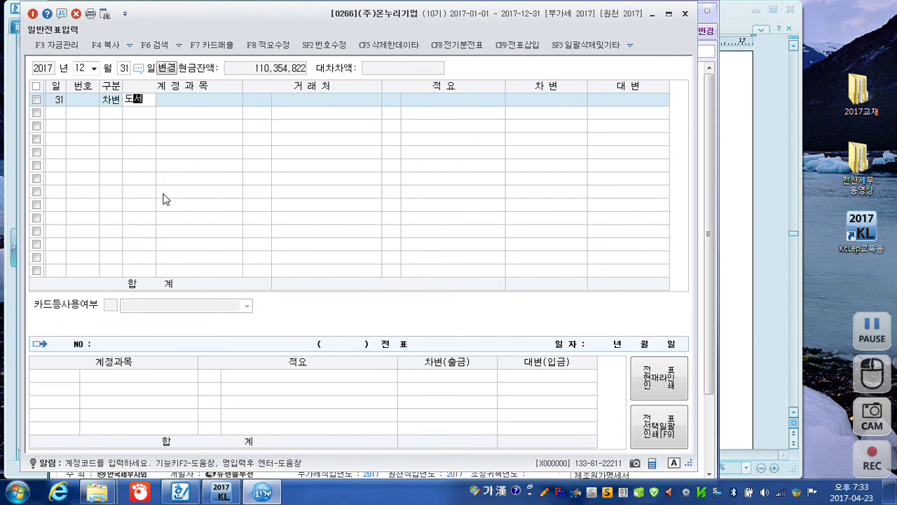
{"action": "key", "text": "Return"}
{"action": "key", "text": "Return"}
{"action": "key", "text": "Return"}
{"action": "key", "text": "Return"}
{"action": "key", "text": "Return"}
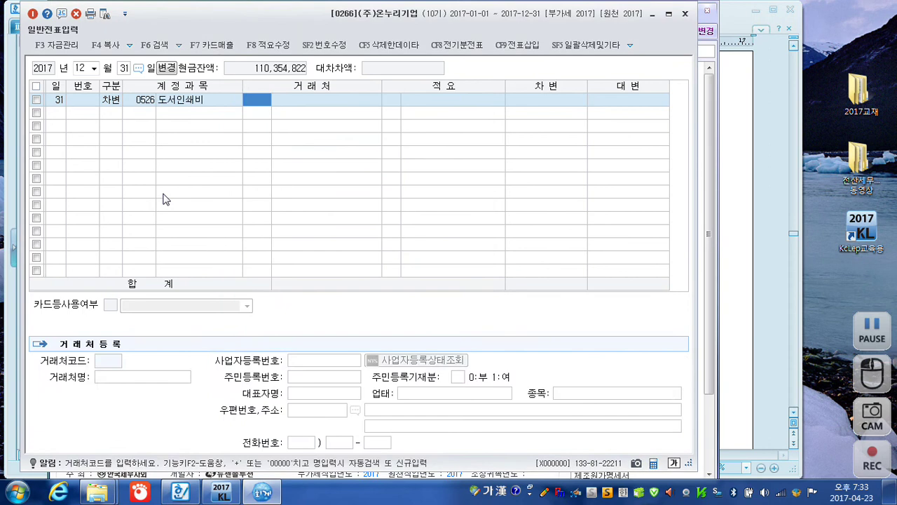
{"action": "type", "text": "1500000"}
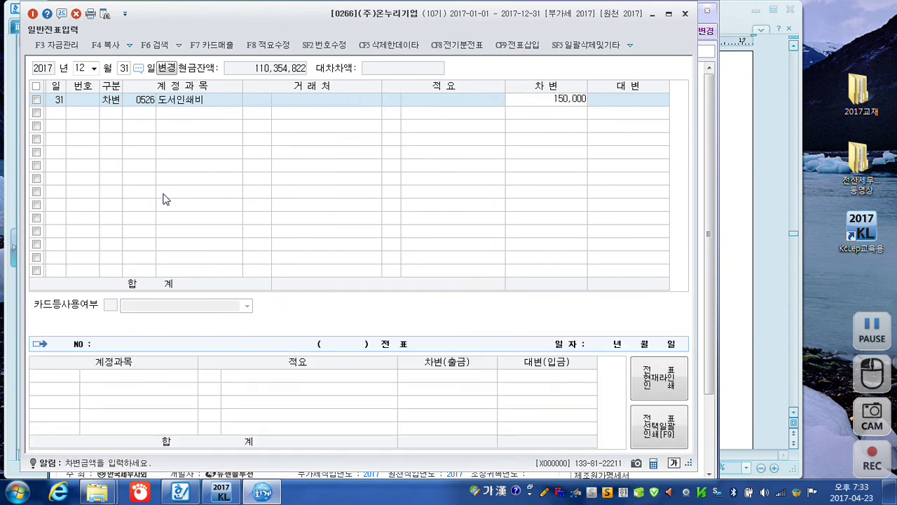
{"action": "key", "text": "Return"}
{"action": "key", "text": "Return"}
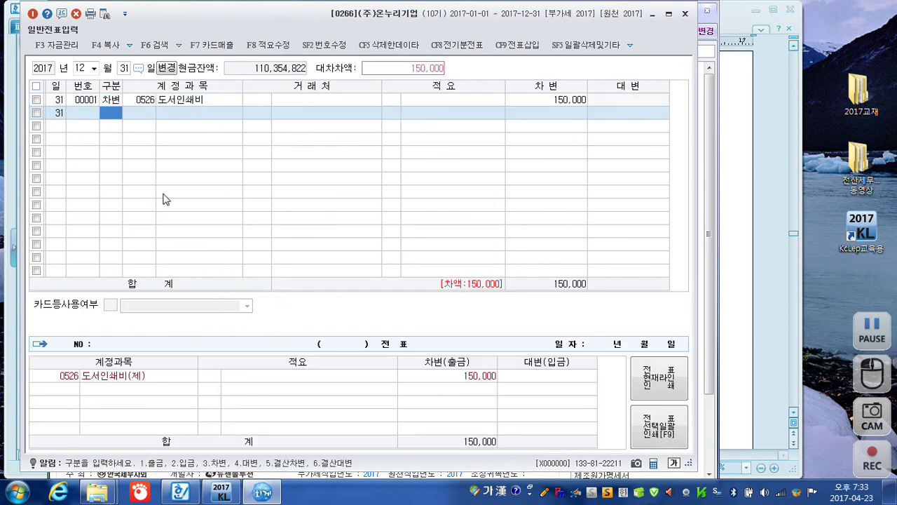
- Add the offsetting credit line to 선급비용 (0133) for 150,000, leaving vendor and description blank
{"action": "type", "text": "4선ㄱ"}
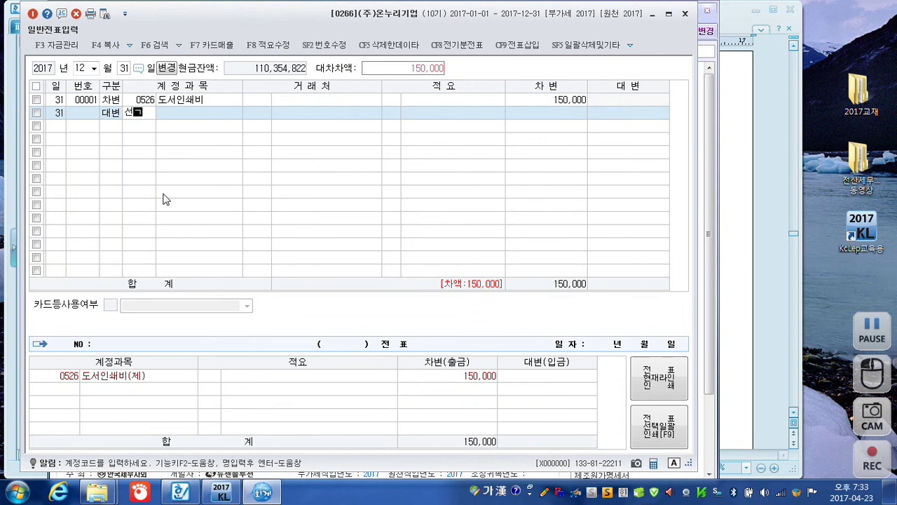
{"action": "type", "text": "급"}
{"action": "key", "text": "Return"}
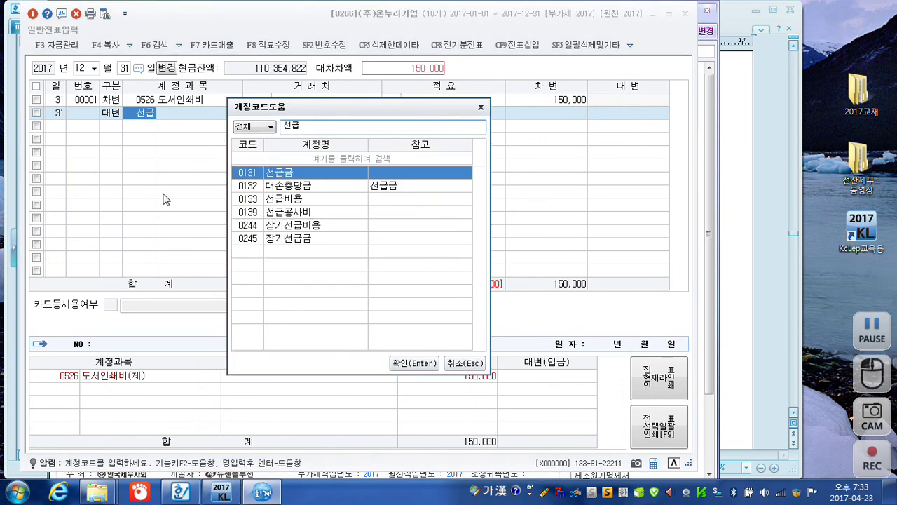
{"action": "key", "text": "Down"}
{"action": "key", "text": "Down"}
{"action": "key", "text": "Return"}
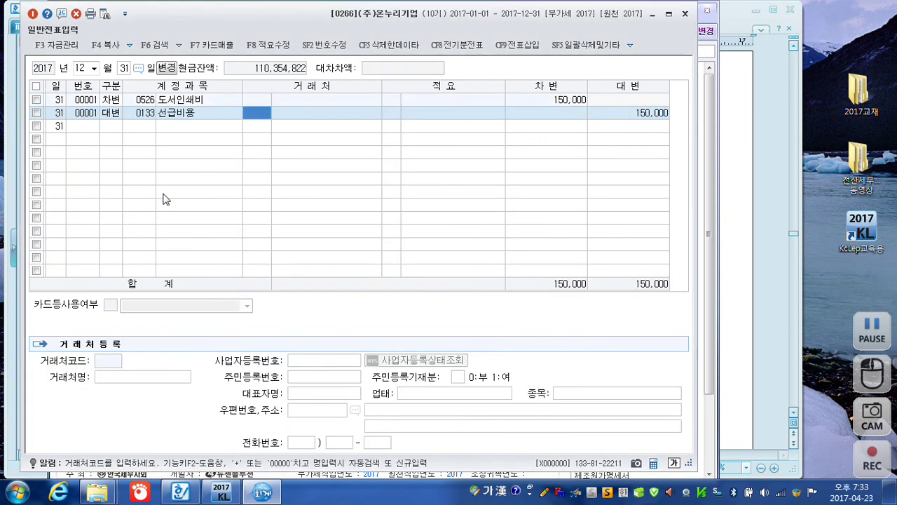
{"action": "key", "text": "Return"}
{"action": "key", "text": "Return"}
{"action": "key", "text": "Return"}
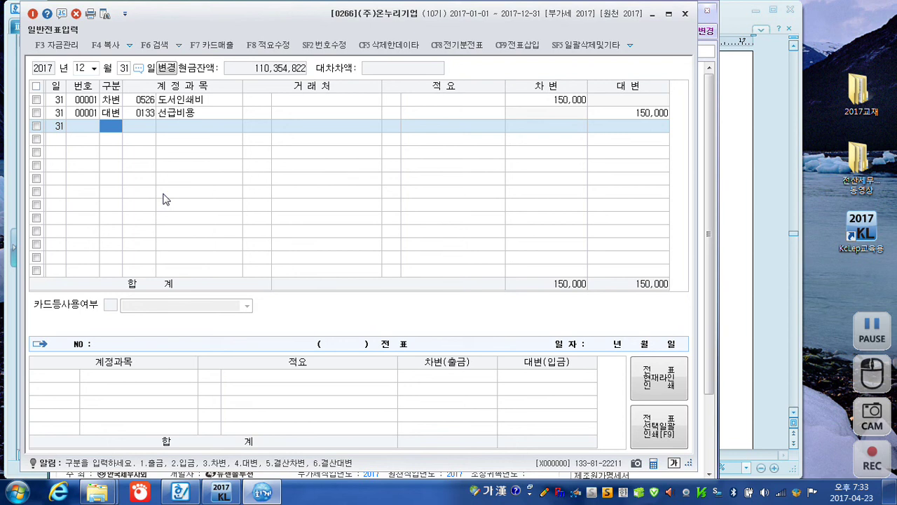
- Close the voucher entry and display the 합계잔액시산표 as of December 31, 2017
{"action": "left_click", "coordinate": [686, 15]}
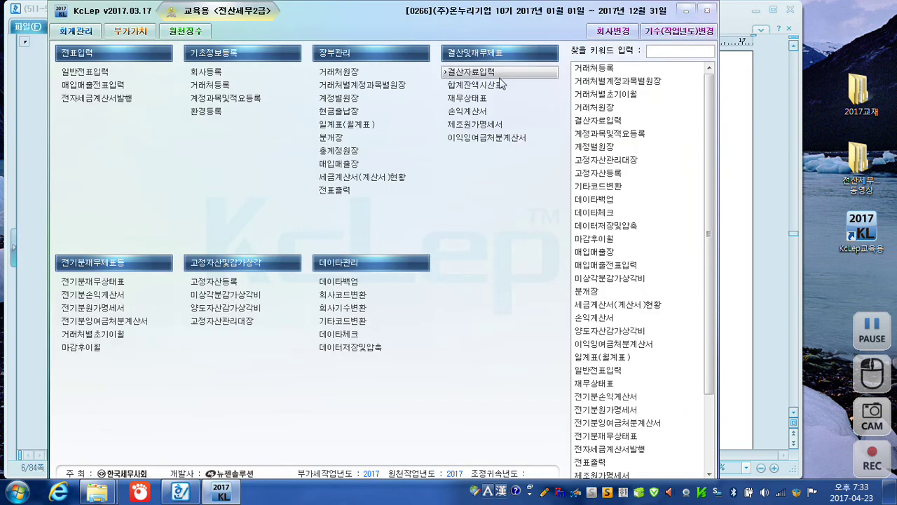
{"action": "left_click", "coordinate": [491, 88]}
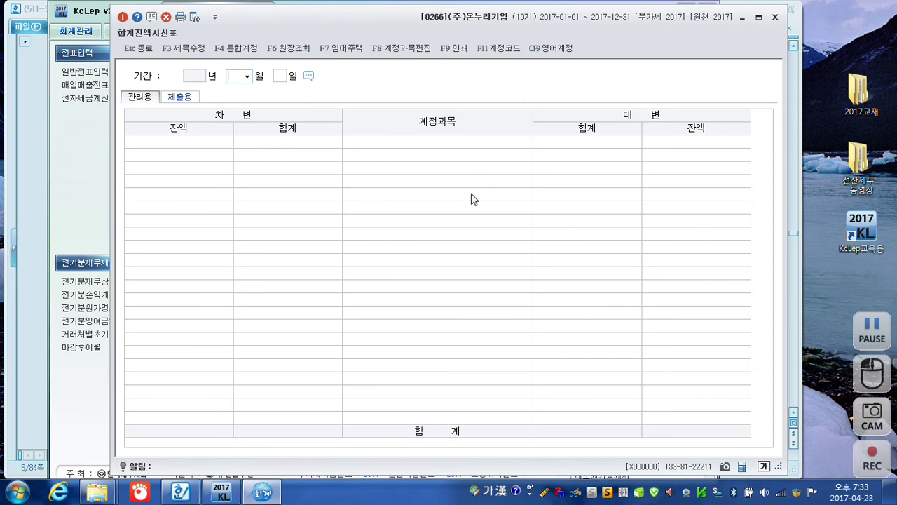
{"action": "type", "text": "2"}
{"action": "key", "text": "Return"}
{"action": "key", "text": "Return"}
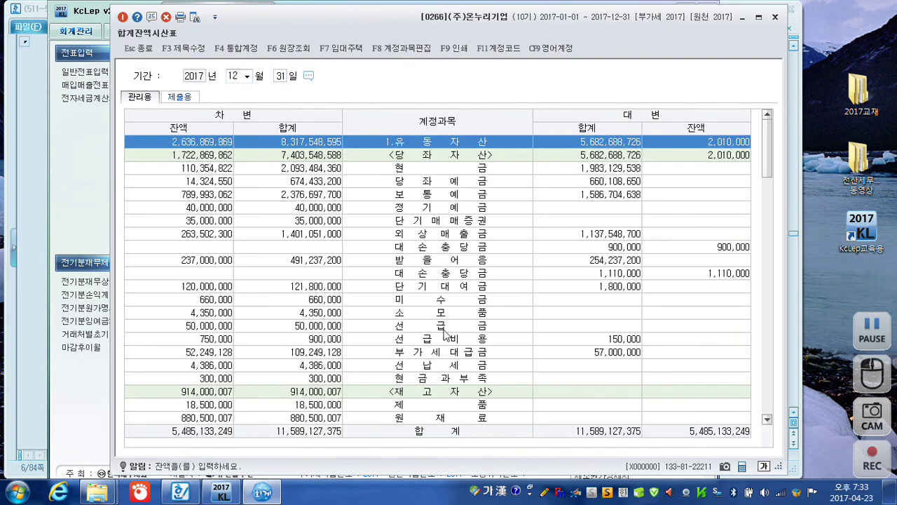
- Open the ledger for 현금과부족 from the trial balance and bring up its December 3 voucher for editing
{"action": "left_click", "coordinate": [439, 378]}
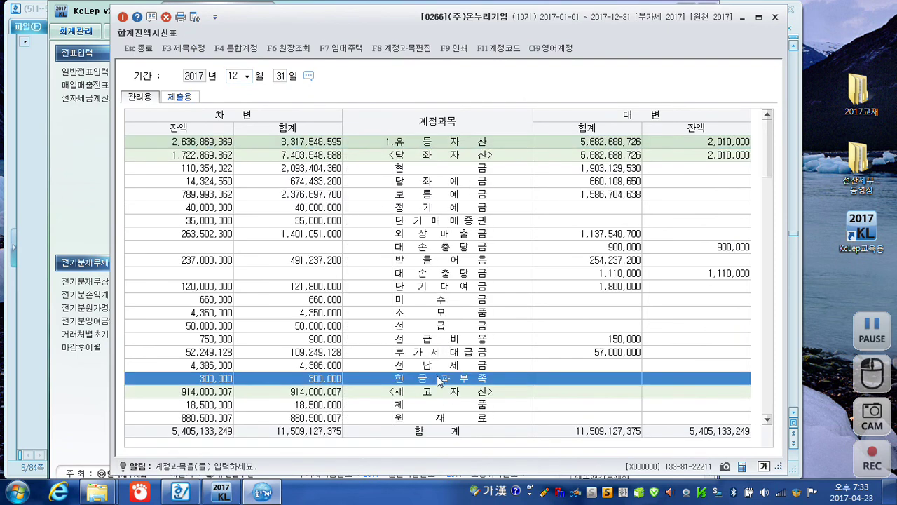
{"action": "double_click", "coordinate": [439, 378]}
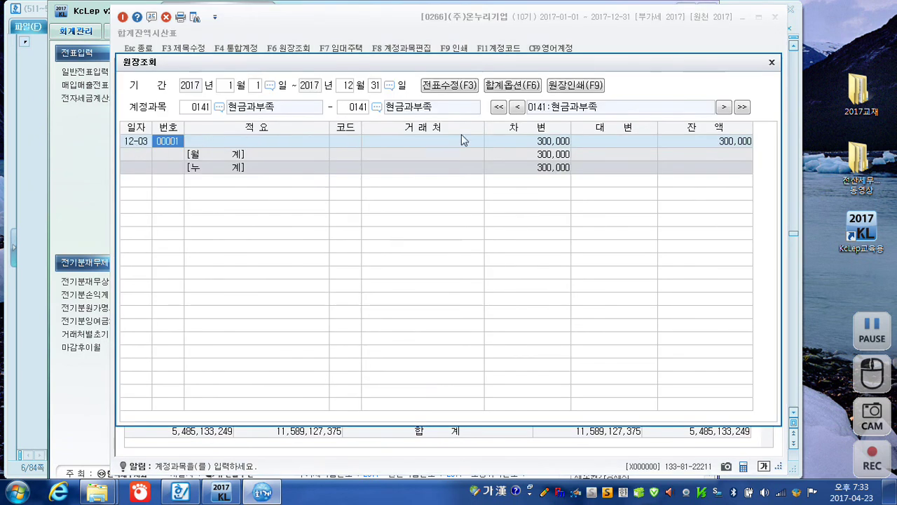
{"action": "double_click", "coordinate": [521, 141]}
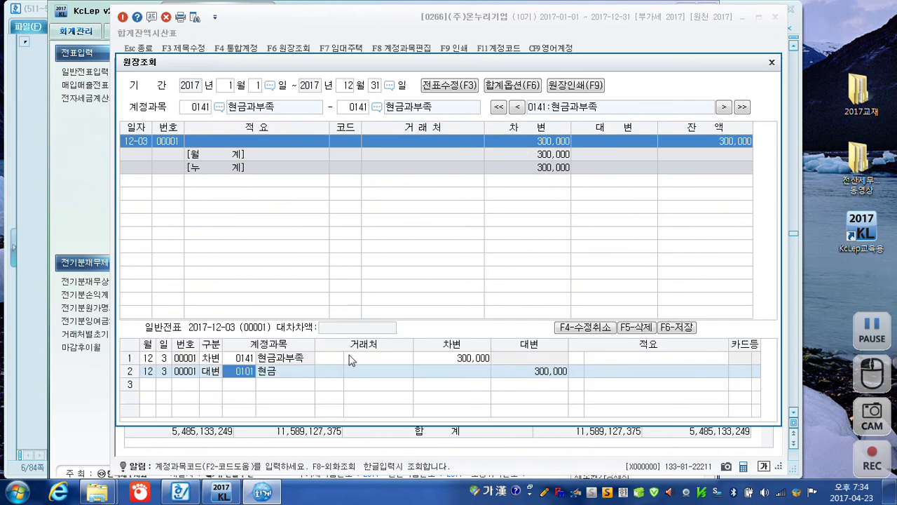
- Change the December 3 voucher's debit account from 현금과부족 to 여비교통비 (0812), then close the ledger and the trial balance
{"action": "left_click", "coordinate": [247, 361]}
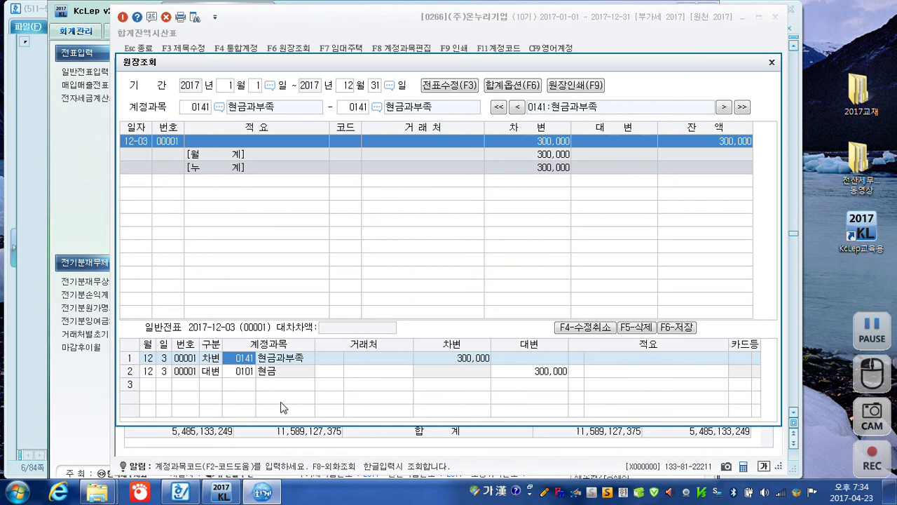
{"action": "type", "text": "여비"}
{"action": "key", "text": "Return"}
{"action": "key", "text": "Down"}
{"action": "key", "text": "Down"}
{"action": "key", "text": "Down"}
{"action": "key", "text": "Down"}
{"action": "key", "text": "Down"}
{"action": "key", "text": "Return"}
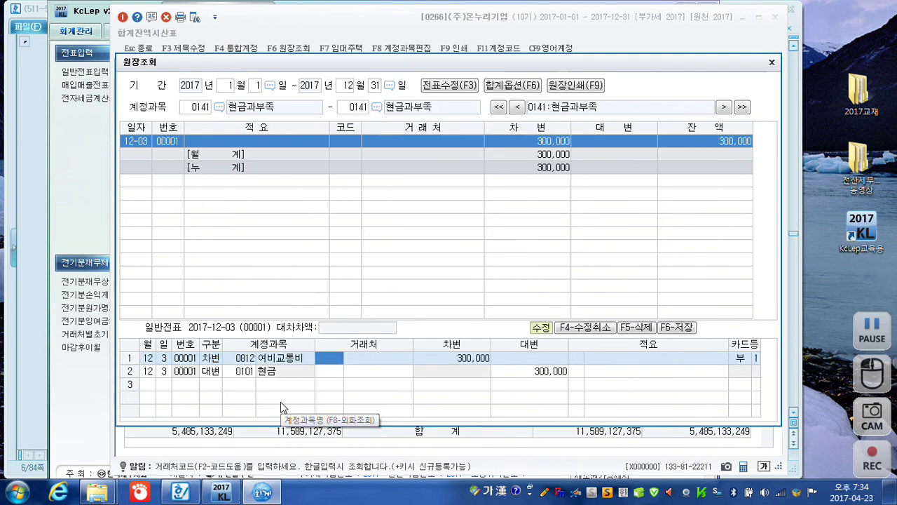
{"action": "left_click", "coordinate": [296, 373]}
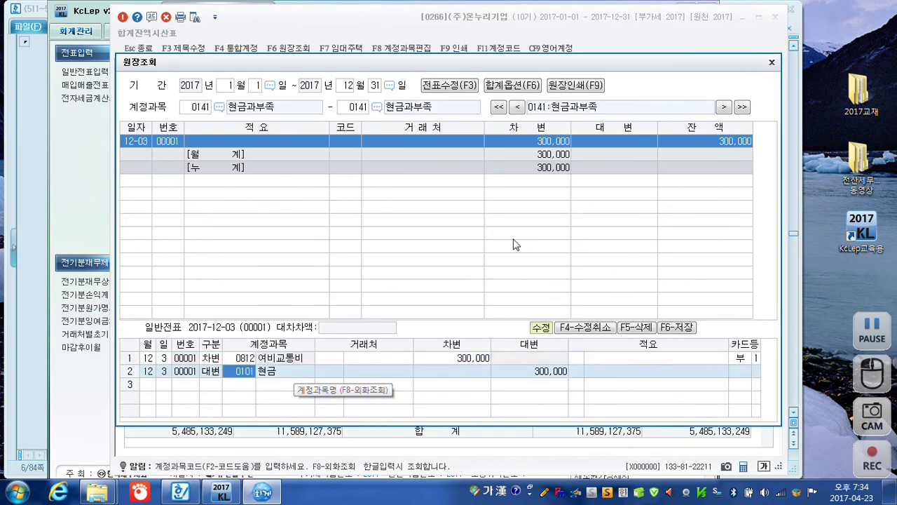
{"action": "left_click", "coordinate": [771, 63]}
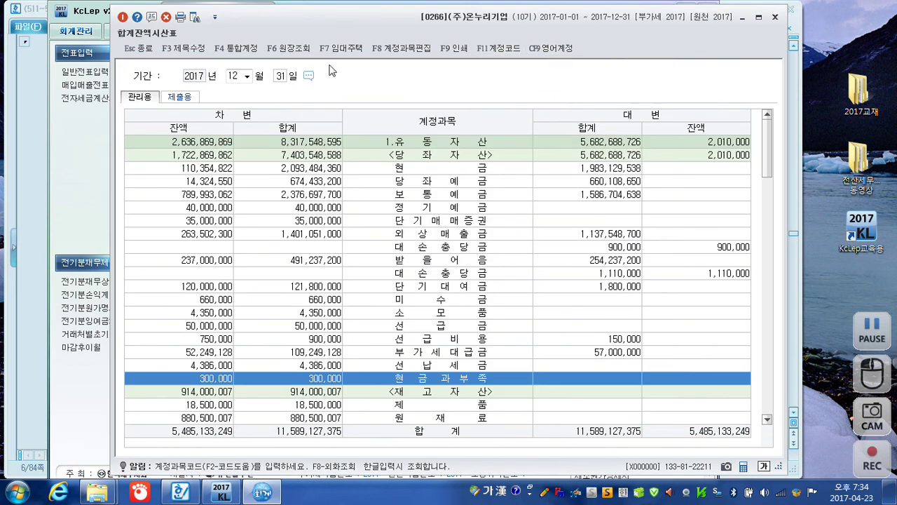
{"action": "left_click", "coordinate": [776, 19]}
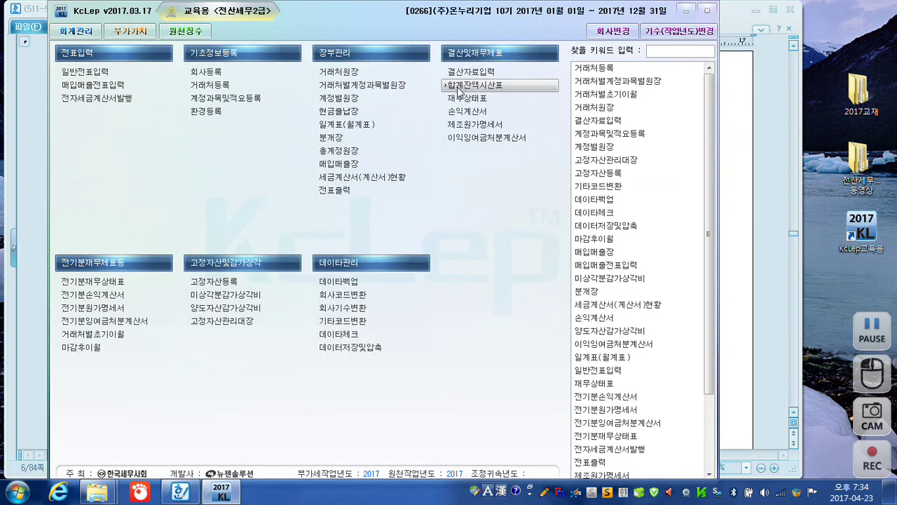
- Check the debit and credit lines of the December 3, 2017 voucher in 일반전표입력, then close it
{"action": "left_click", "coordinate": [91, 74]}
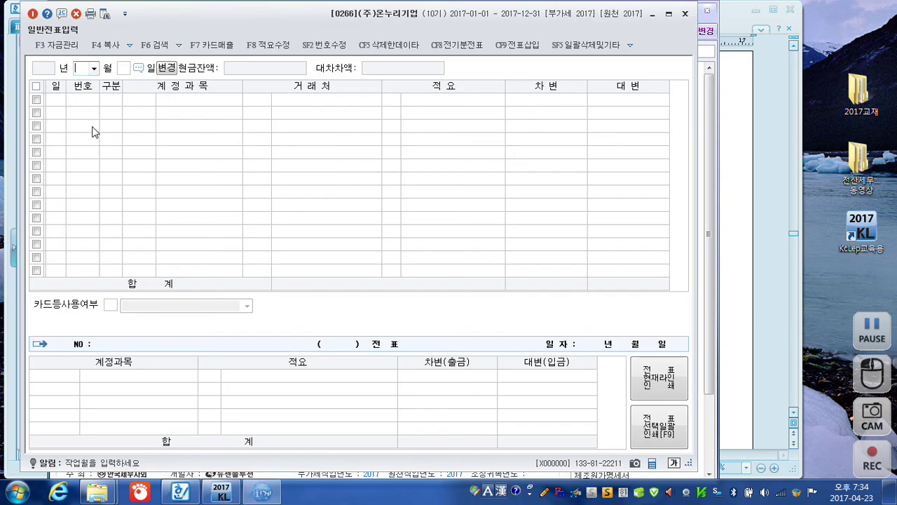
{"action": "type", "text": "12"}
{"action": "key", "text": "Return"}
{"action": "type", "text": "3"}
{"action": "key", "text": "Return"}
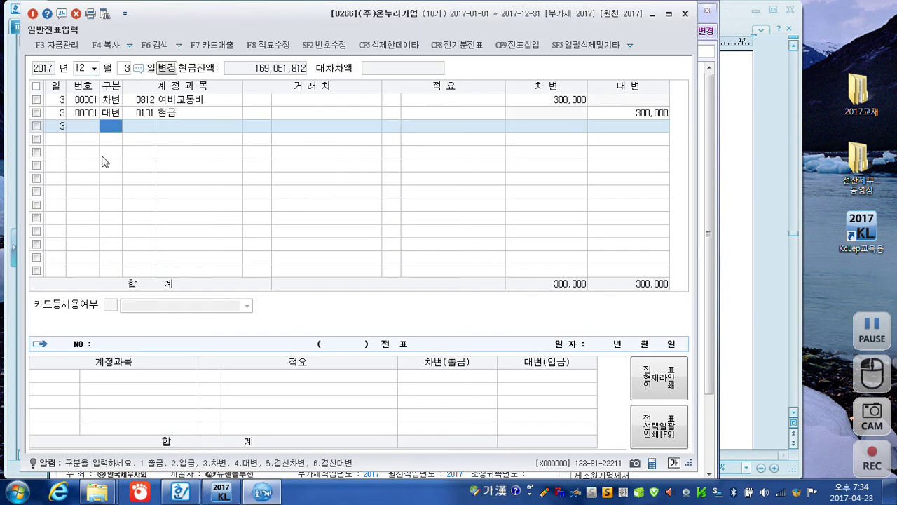
{"action": "left_click", "coordinate": [140, 99]}
{"action": "left_click", "coordinate": [146, 114]}
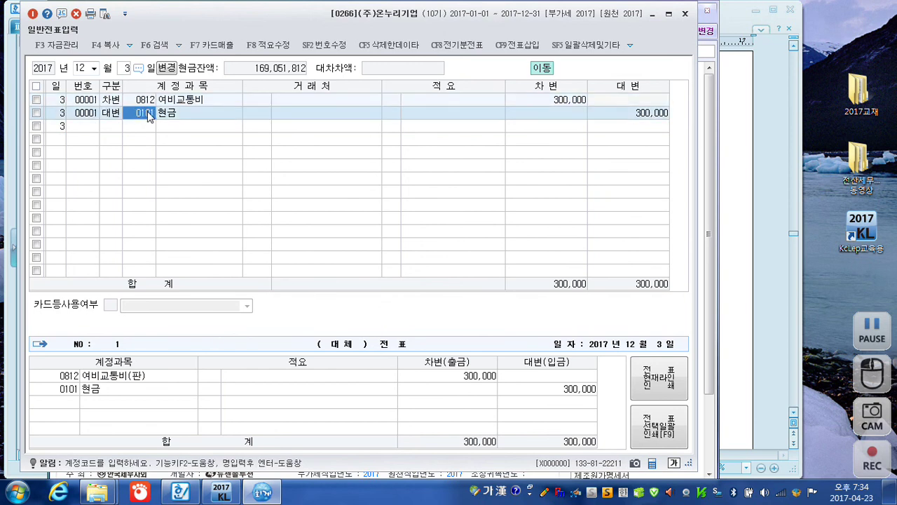
{"action": "left_click", "coordinate": [685, 14]}
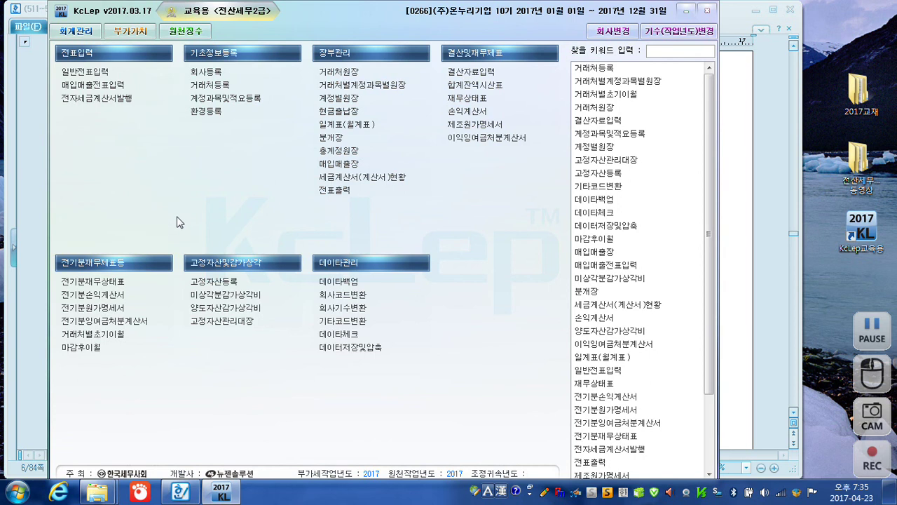
- Open 일반전표입력 for December 31 and enter a debit line to 토지 (0201) for 145,000,000 without vendor or description
{"action": "left_click", "coordinate": [85, 73]}
{"action": "type", "text": "1231"}
{"action": "type", "text": "31"}
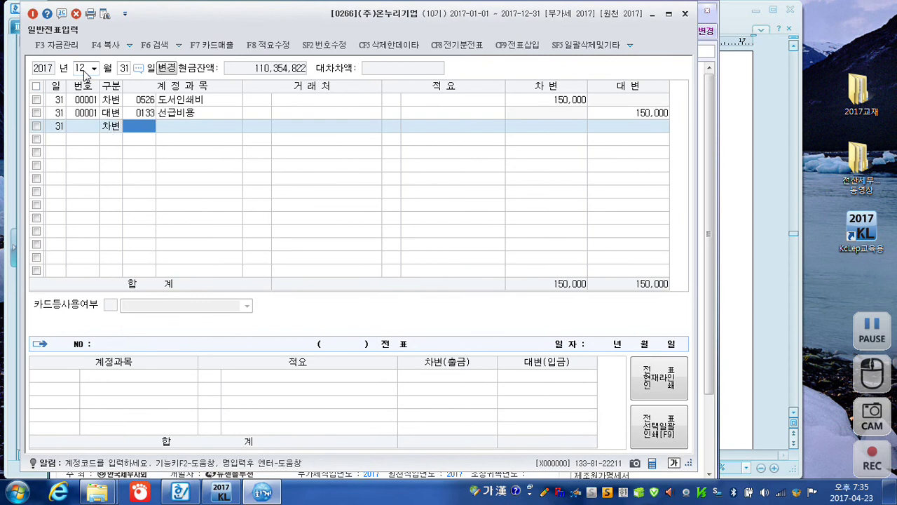
{"action": "type", "text": "토ㅈ"}
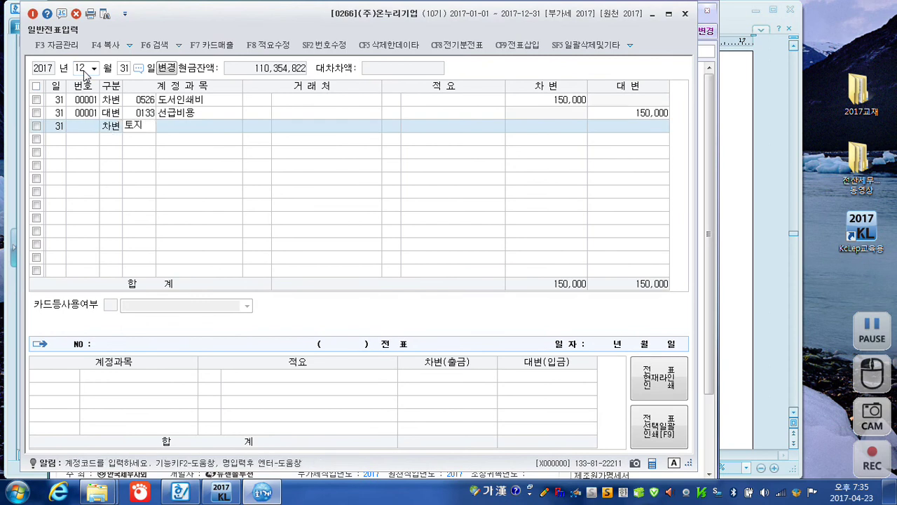
{"action": "key", "text": "Return"}
{"action": "key", "text": "Return"}
{"action": "key", "text": "Return"}
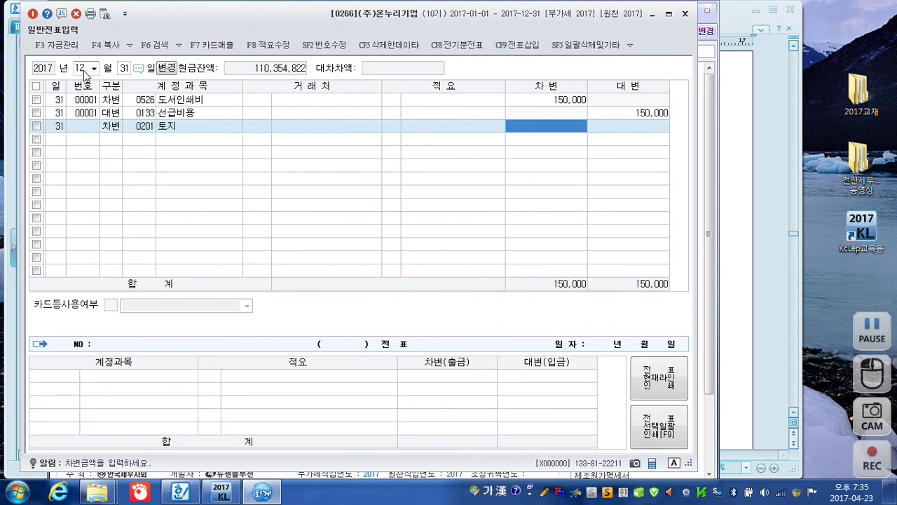
{"action": "type", "text": "145,000,000"}
{"action": "key", "text": "Return"}
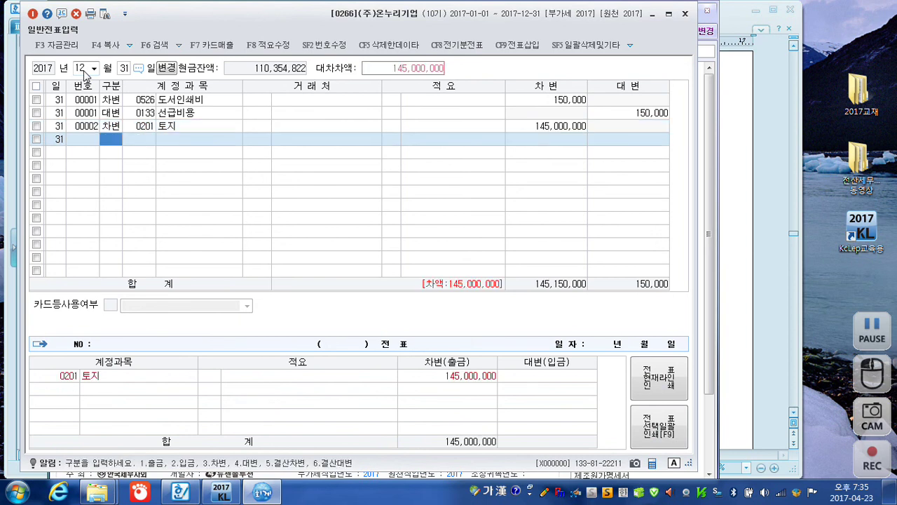
- Add the offsetting credit line to 재평가차익 (0392) for 145,000,000 without vendor or description, then close the voucher entry
{"action": "type", "text": "4ㅈㅐㅍ"}
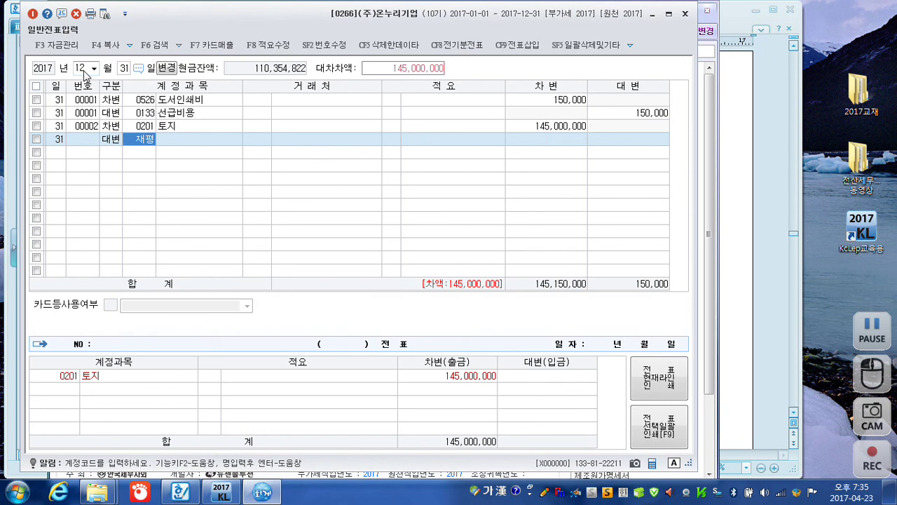
{"action": "type", "text": "ㅕㅇ"}
{"action": "key", "text": "Return"}
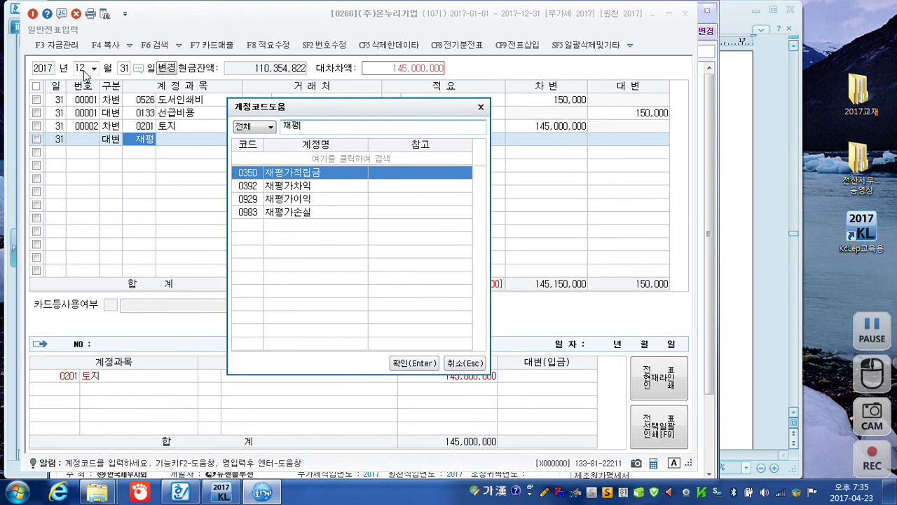
{"action": "key", "text": "Down"}
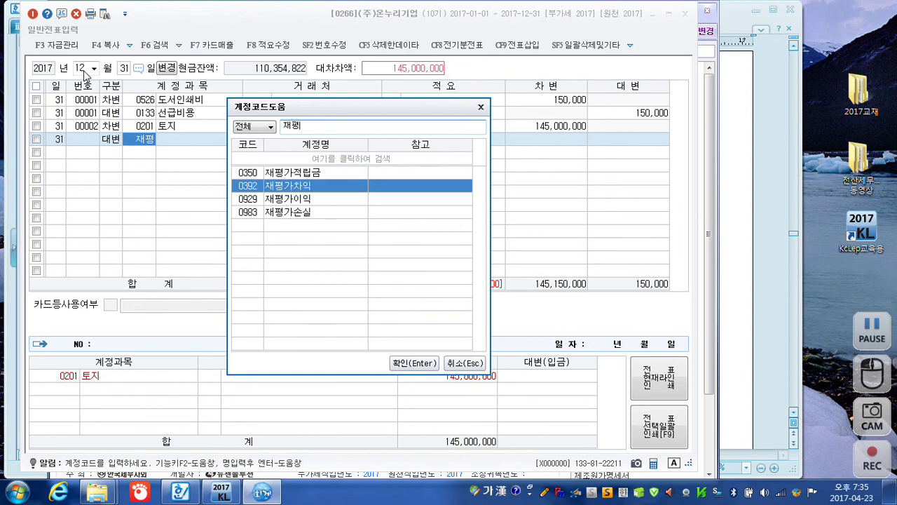
{"action": "key", "text": "Return"}
{"action": "key", "text": "Return"}
{"action": "key", "text": "Return"}
{"action": "key", "text": "Return"}
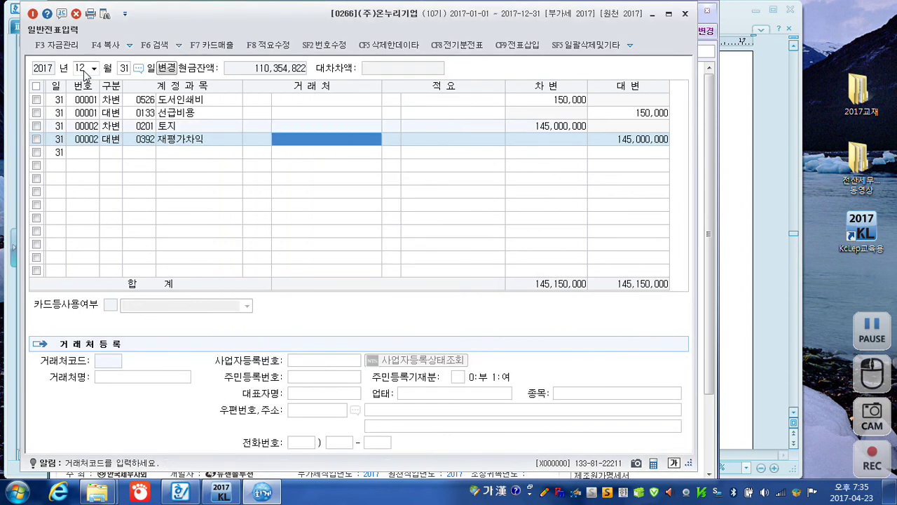
{"action": "key", "text": "Return"}
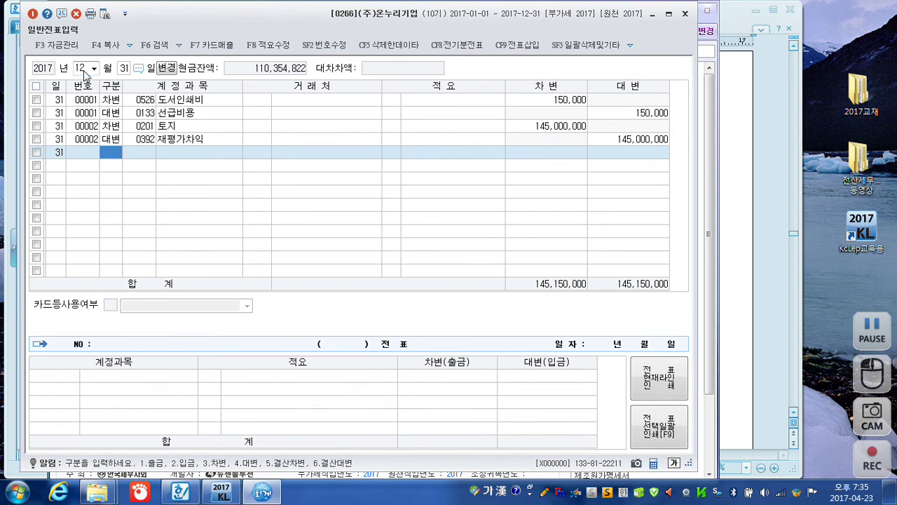
{"action": "left_click", "coordinate": [143, 143]}
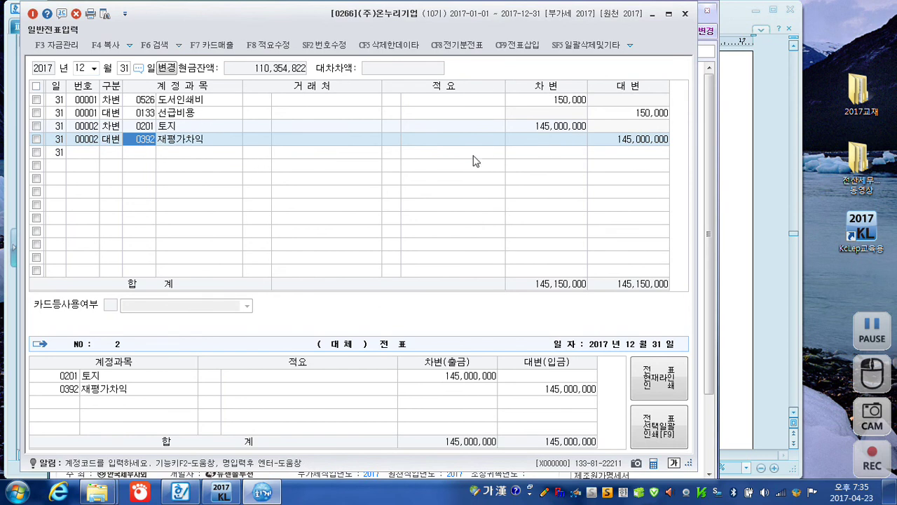
{"action": "left_click", "coordinate": [593, 150]}
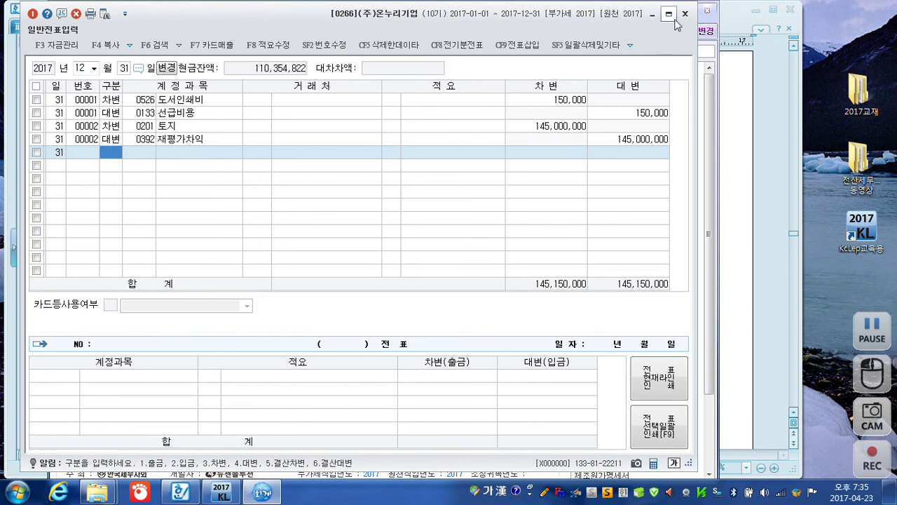
{"action": "left_click", "coordinate": [686, 15]}
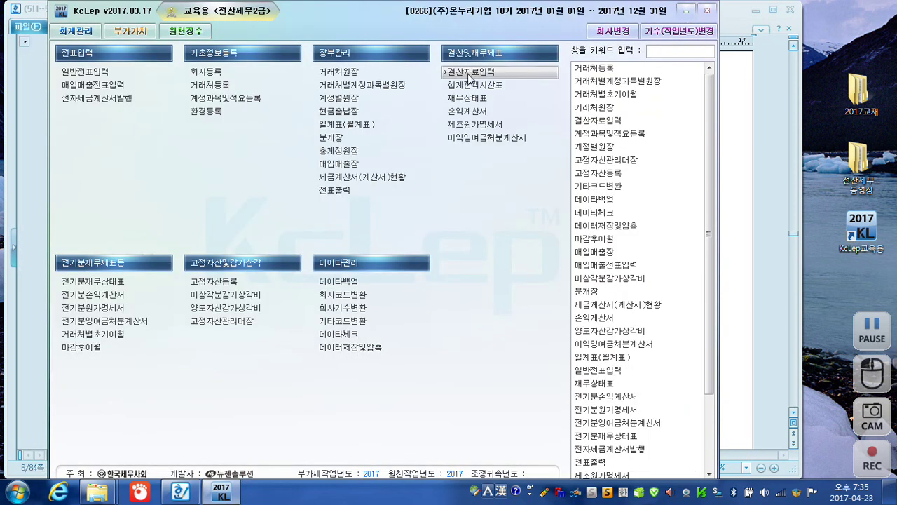
- Open 결산자료입력 for the period January to December 2017 and move its window fully into view
{"action": "left_click", "coordinate": [468, 72]}
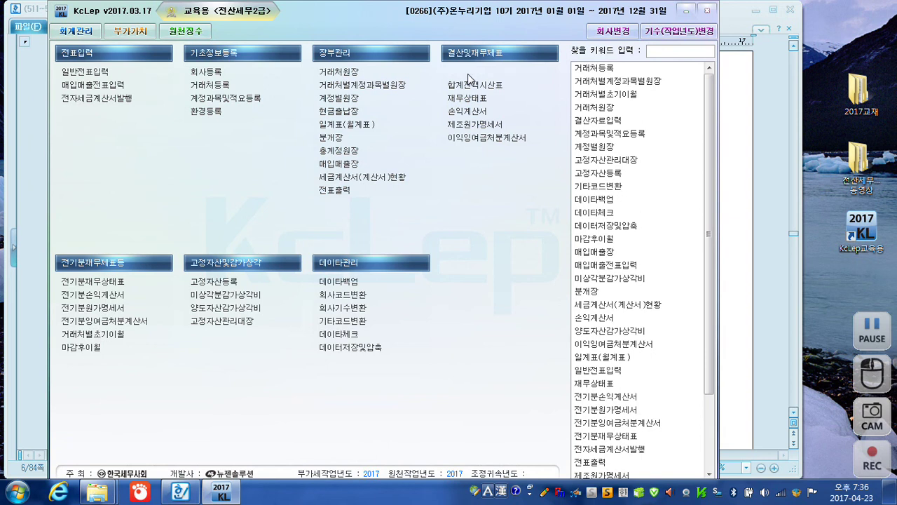
{"action": "type", "text": "1"}
{"action": "key", "text": "Return"}
{"action": "type", "text": "12"}
{"action": "key", "text": "Return"}
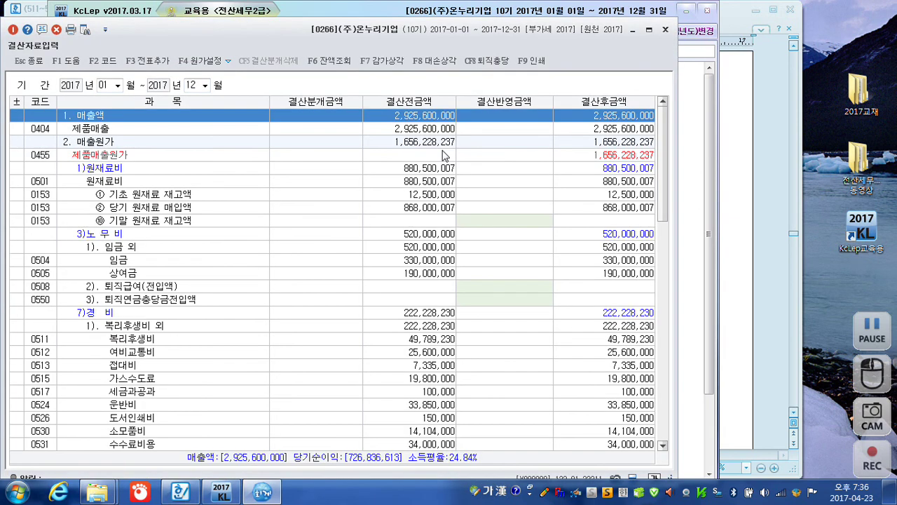
{"action": "left_click_drag", "start_coordinate": [257, 48], "coordinate": [313, 33]}
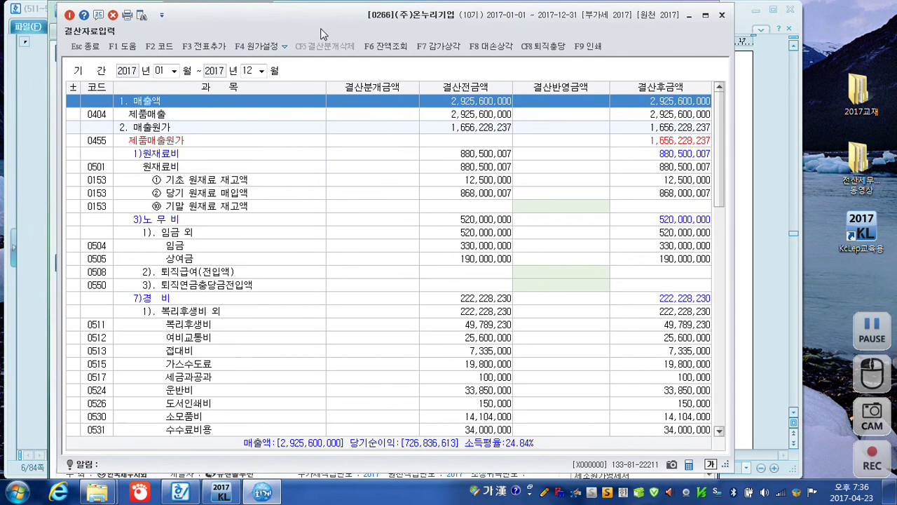
- In the 대손상각 calculation, set the additional allowances for 단기대여금, 미수금 and 선급금 to 0 and apply the rest to the closing
{"action": "left_click", "coordinate": [492, 47]}
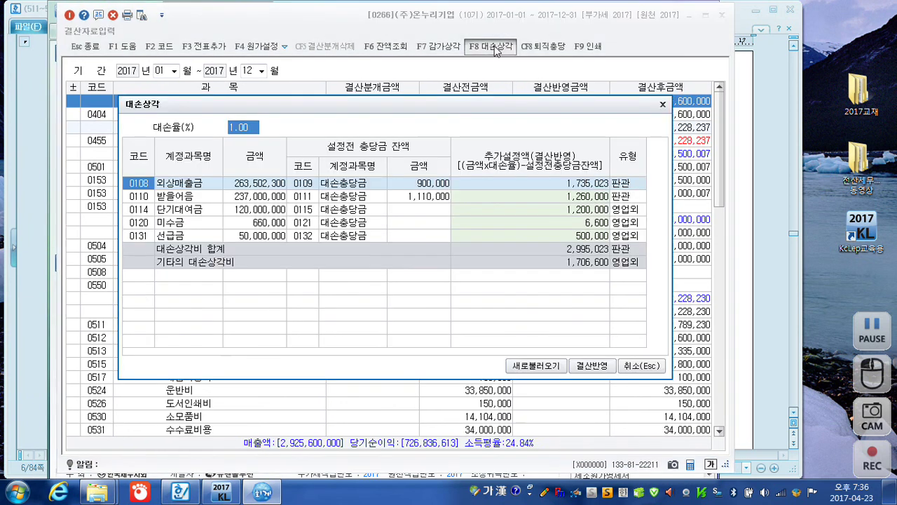
{"action": "left_click", "coordinate": [569, 207]}
{"action": "type", "text": "0"}
{"action": "key", "text": "Return"}
{"action": "type", "text": "0"}
{"action": "key", "text": "Return"}
{"action": "type", "text": "0"}
{"action": "key", "text": "Return"}
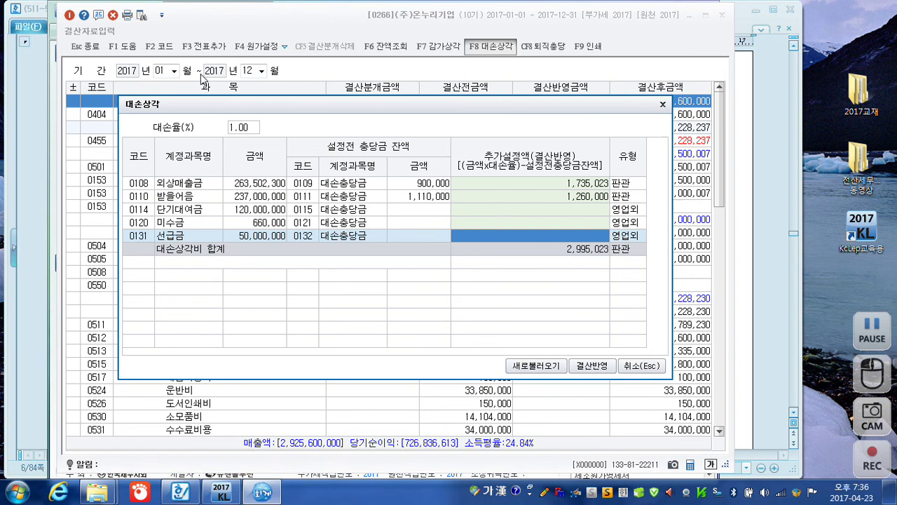
{"action": "left_click", "coordinate": [235, 129]}
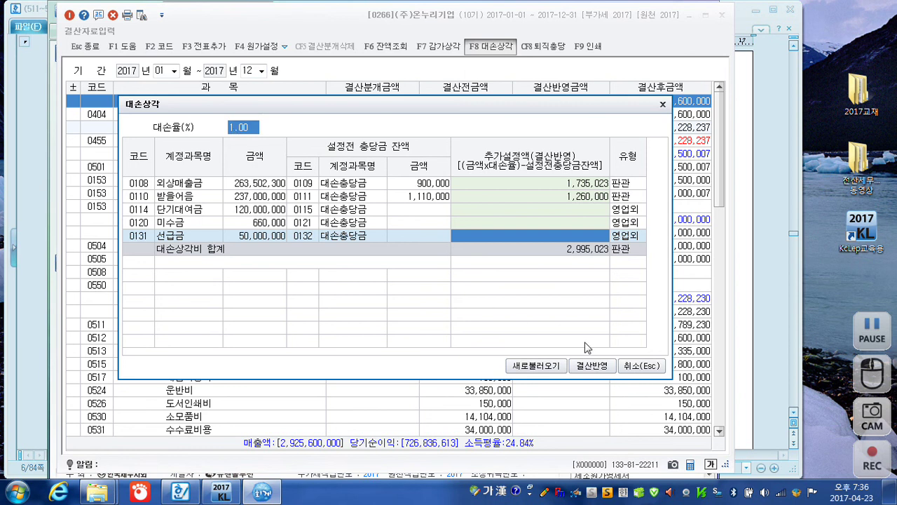
{"action": "left_click", "coordinate": [594, 366]}
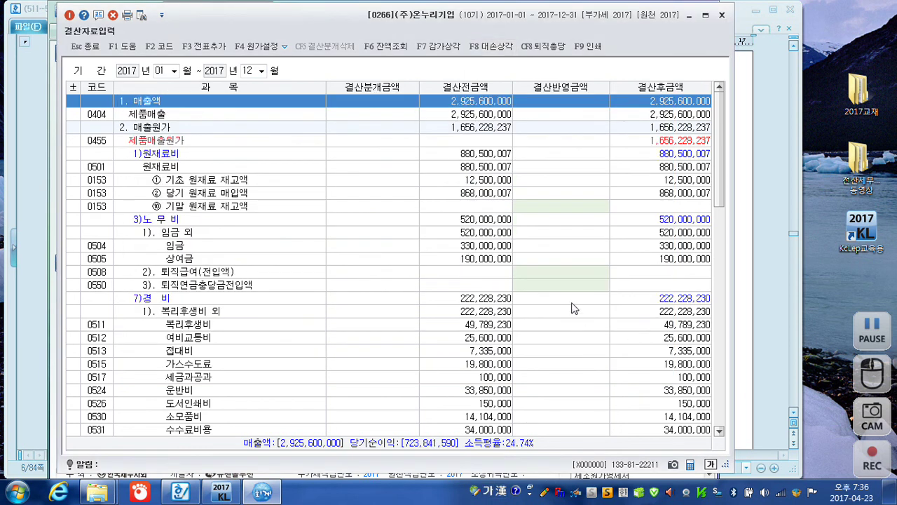
- Check the 대손상각 amounts for 외상매출금 and 받을어음, then add the closing entries to the general vouchers
{"action": "scroll", "coordinate": [568, 276], "scroll_direction": "down", "scroll_amount": 15}
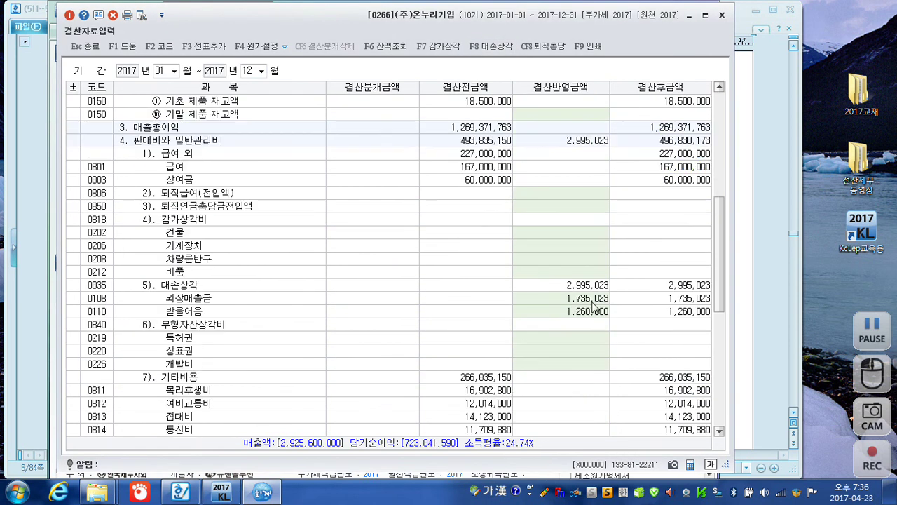
{"action": "left_click", "coordinate": [591, 302]}
{"action": "left_click", "coordinate": [589, 316]}
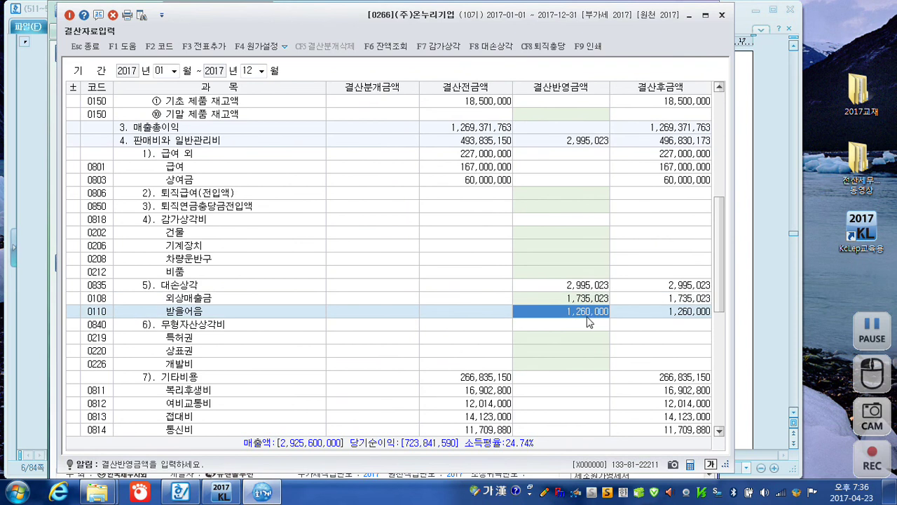
{"action": "left_click", "coordinate": [204, 51]}
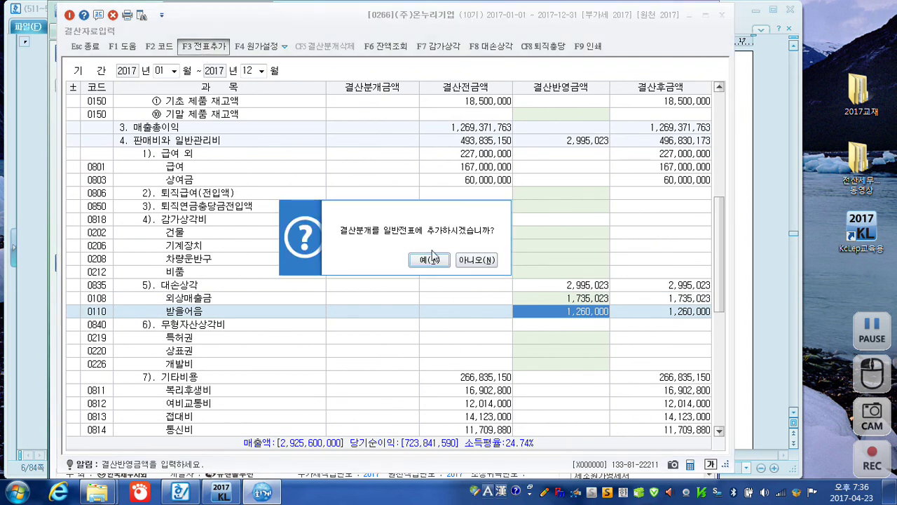
{"action": "left_click", "coordinate": [430, 260]}
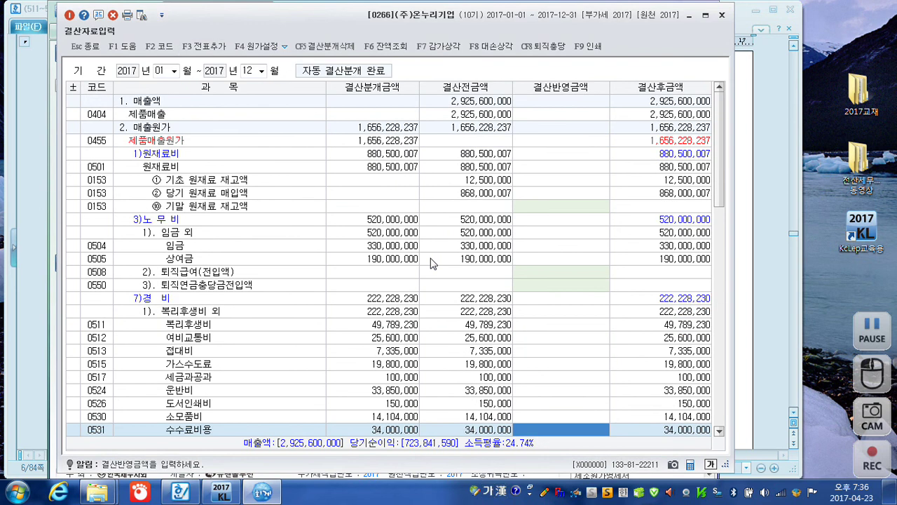
- Close the closing data entry, view the 손익계산서 for December 2017, and close the statement
{"action": "left_click", "coordinate": [723, 14]}
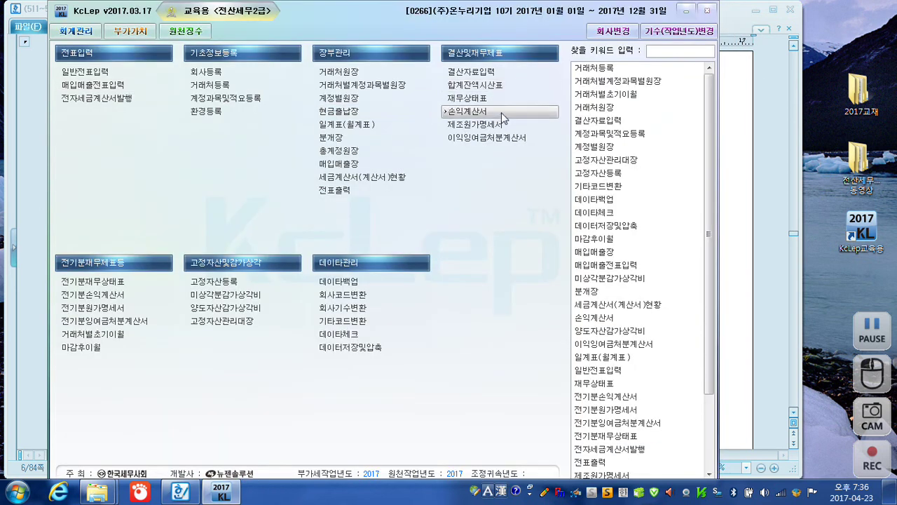
{"action": "left_click", "coordinate": [465, 115]}
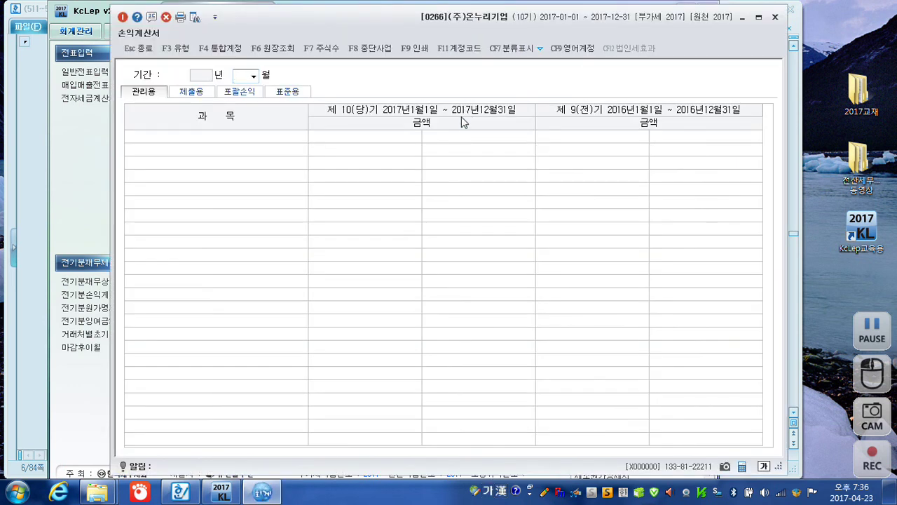
{"action": "type", "text": "12"}
{"action": "key", "text": "Return"}
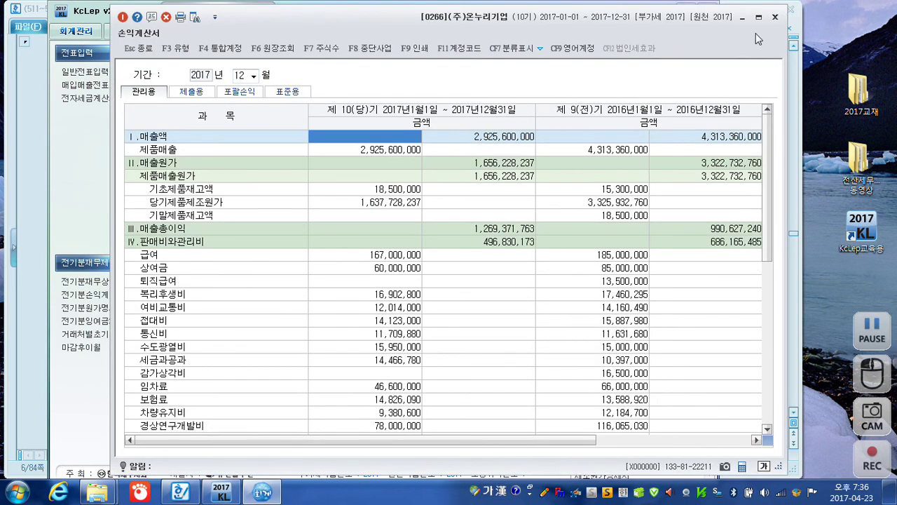
{"action": "left_click", "coordinate": [775, 17]}
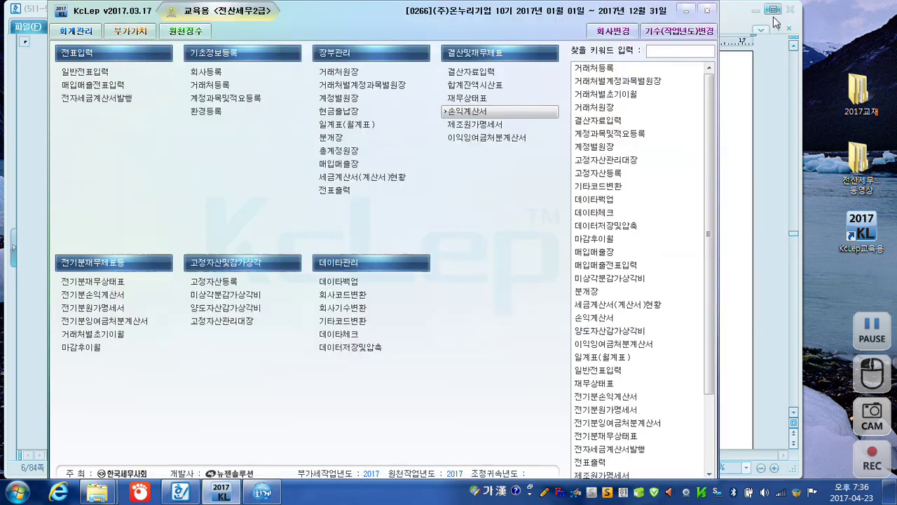
- Open 이익잉여금처분계산서 and set the current-period 당기처분예정일 to 2018-02-15
{"action": "left_click", "coordinate": [497, 139]}
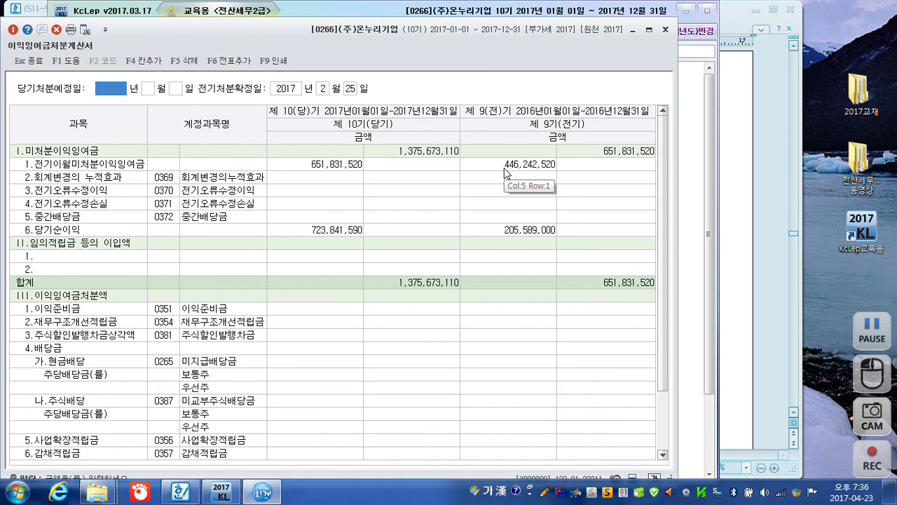
{"action": "type", "text": "20182"}
{"action": "key", "text": "Return"}
{"action": "type", "text": "15"}
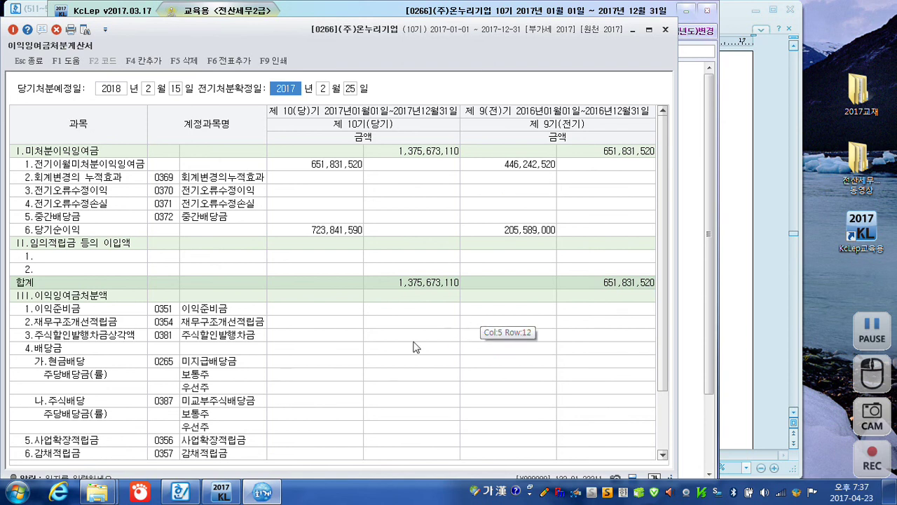
- Enter a 현금배당 of 12,000,000 and a 주식배당 of 10,000,000 for the current period
{"action": "left_click", "coordinate": [337, 365]}
{"action": "type", "text": "12,000,000"}
{"action": "key", "text": "Return"}
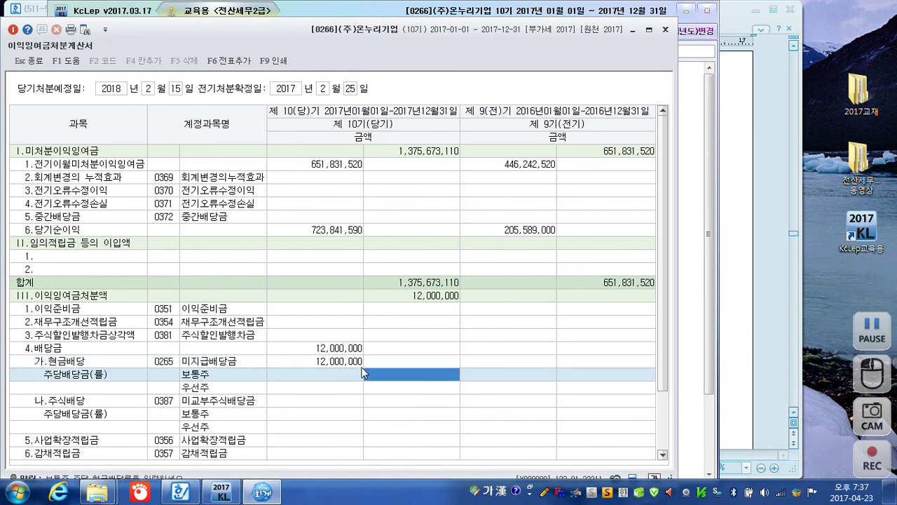
{"action": "left_click", "coordinate": [324, 404]}
{"action": "type", "text": "10000000"}
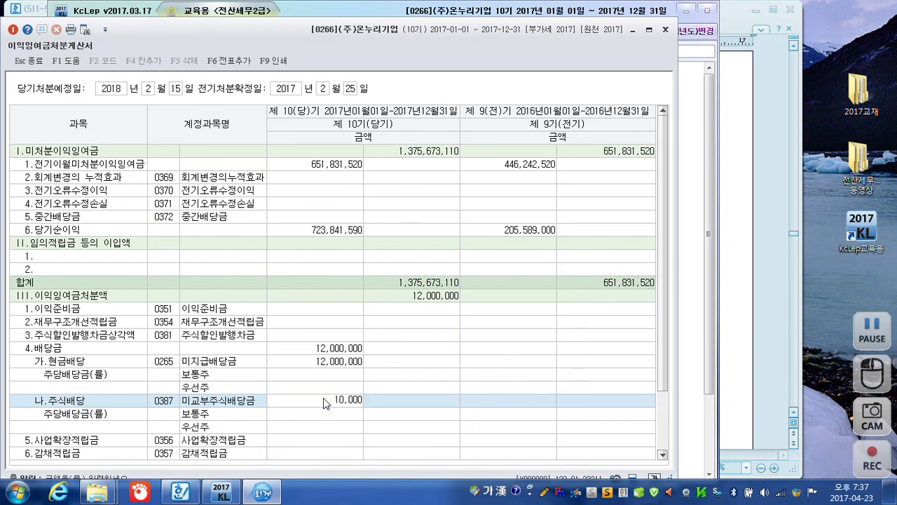
{"action": "key", "text": "Return"}
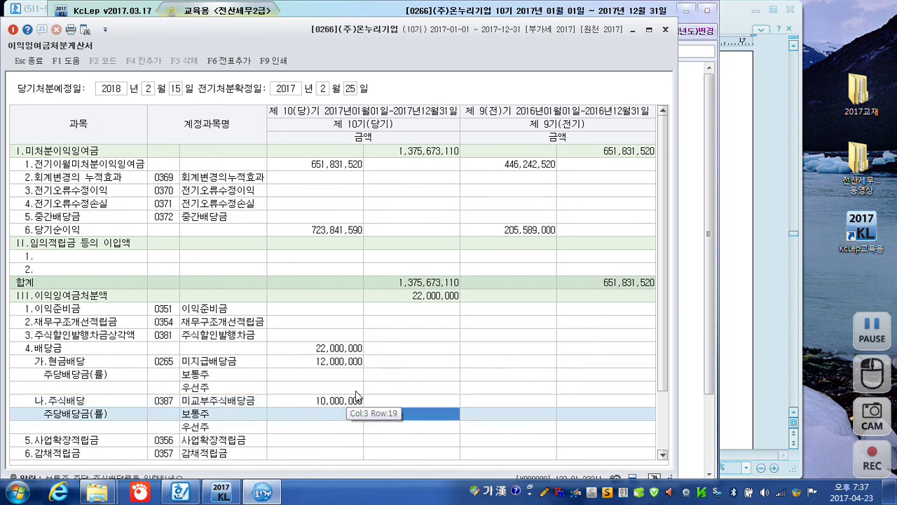
- Enter 1,200,000 as the current-period 이익준비금 appropriation
{"action": "left_click", "coordinate": [329, 309]}
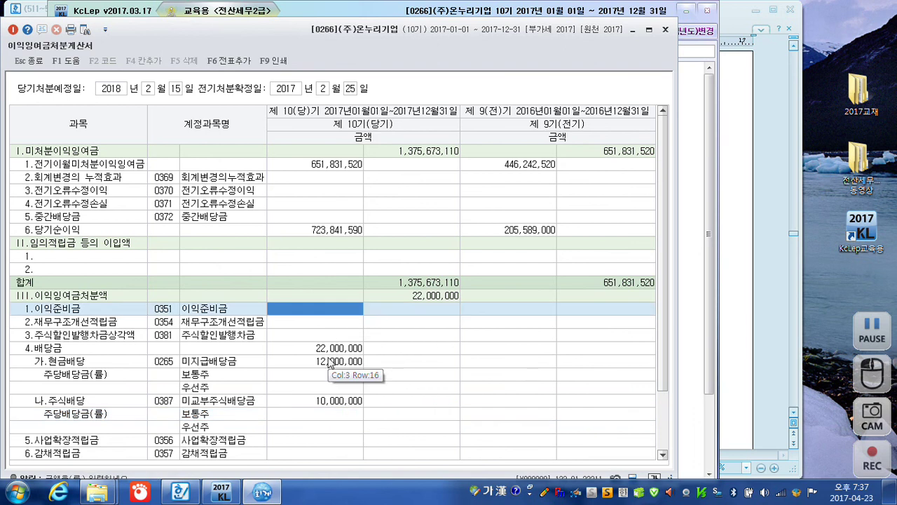
{"action": "type", "text": "1200000"}
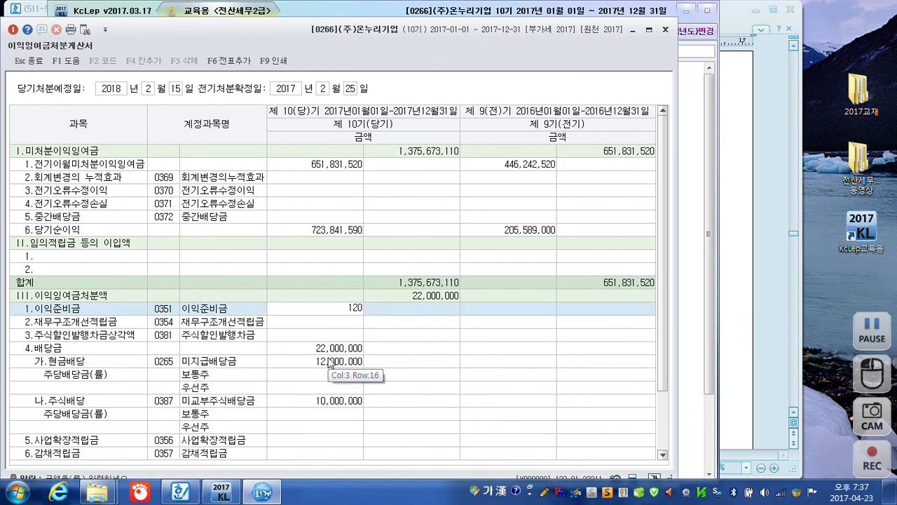
{"action": "key", "text": "Return"}
{"action": "key", "text": "Return"}
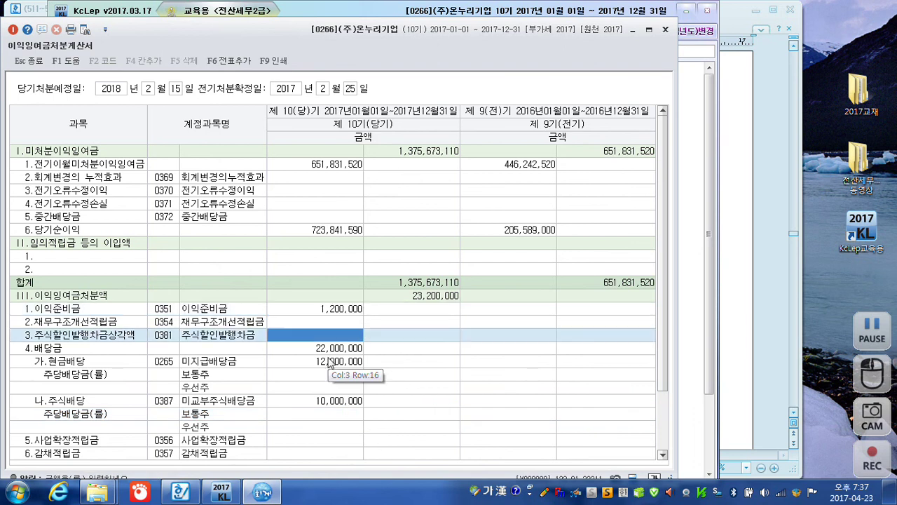
- Add the retained earnings appropriation entries to the vouchers and close 이익잉여금처분계산서
{"action": "left_click", "coordinate": [342, 428]}
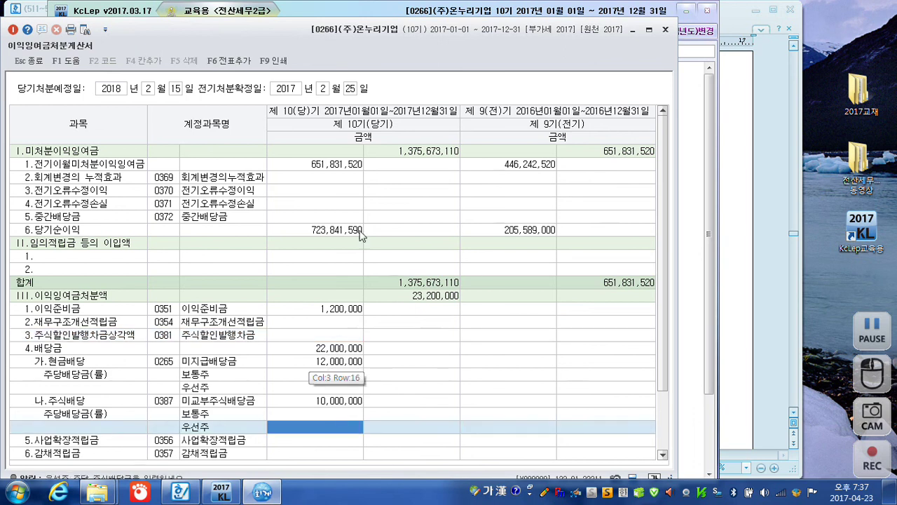
{"action": "left_click", "coordinate": [227, 62]}
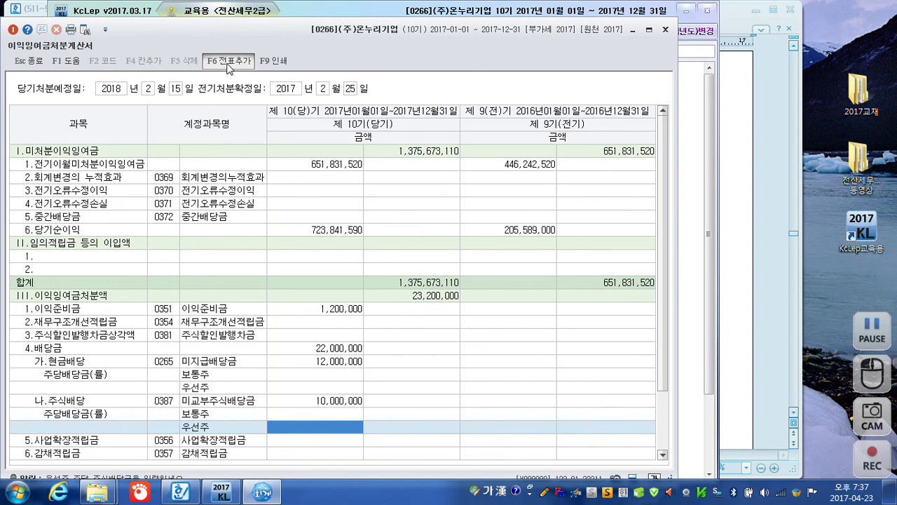
{"action": "left_click", "coordinate": [406, 274]}
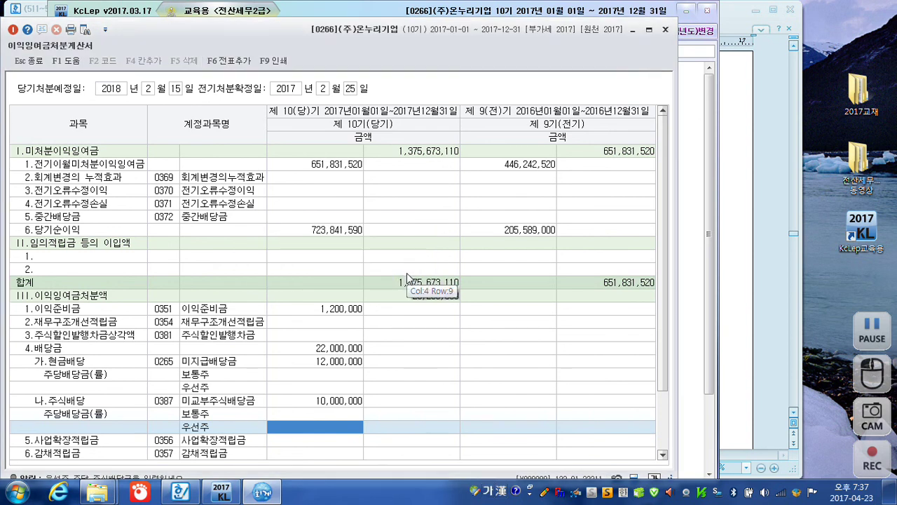
{"action": "left_click", "coordinate": [666, 31]}
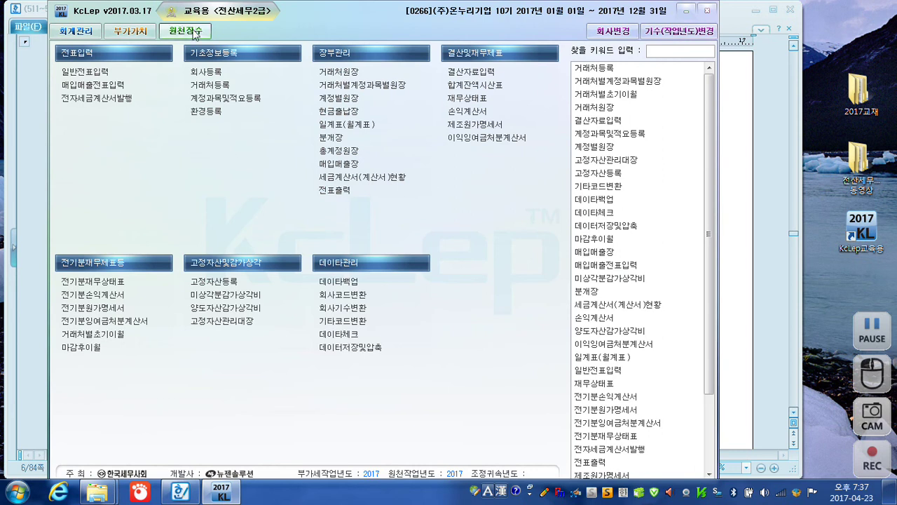
- Switch KcLep to the 원천징수 module, then bring up 문제5 [1] in the Hangul exam document
{"action": "left_click", "coordinate": [184, 32]}
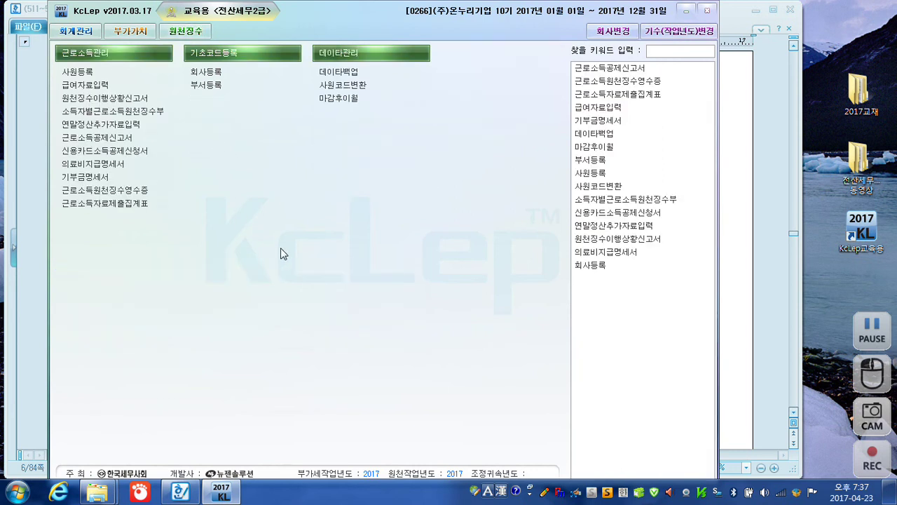
{"action": "left_click", "coordinate": [181, 492]}
{"action": "scroll", "coordinate": [253, 359], "scroll_direction": "down", "scroll_amount": 15}
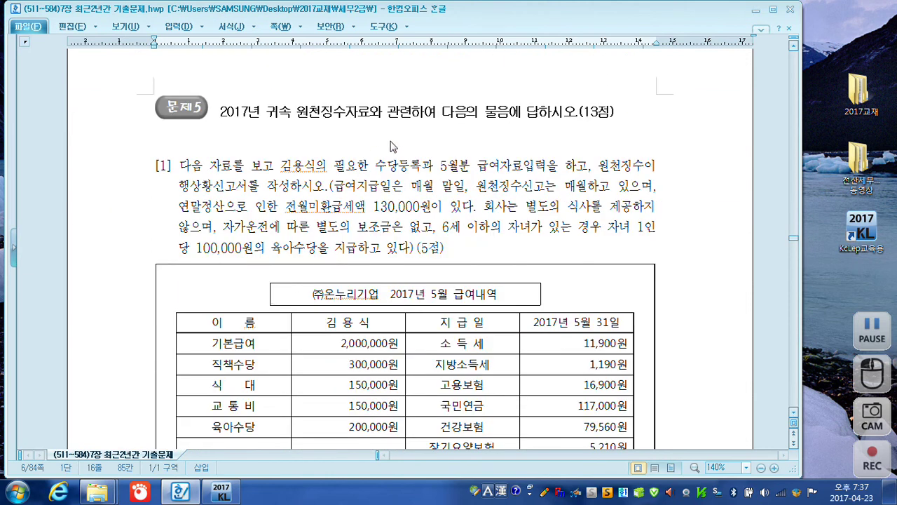
{"action": "left_click", "coordinate": [390, 147]}
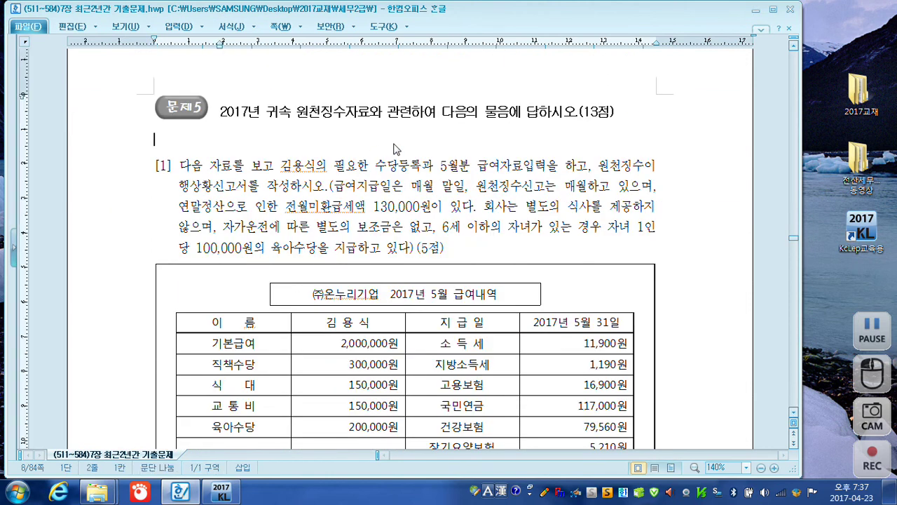
{"action": "scroll", "coordinate": [395, 150], "scroll_direction": "down", "scroll_amount": 1}
{"action": "scroll", "coordinate": [395, 150], "scroll_direction": "down", "scroll_amount": 1}
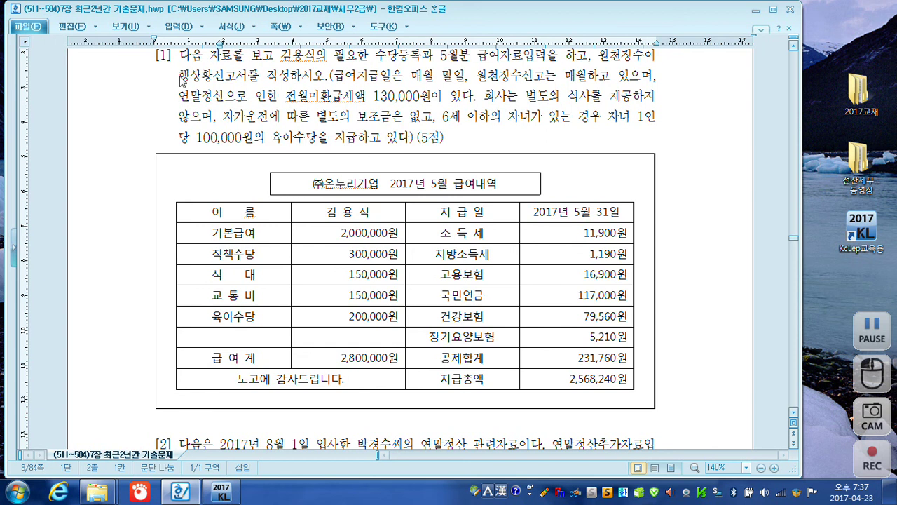
- Examine the 문제5 [1] conditions on pay date, 전월미환급세액, meals, driving subsidy and 육아수당, plus the May 2017 pay items
{"action": "left_click_drag", "start_coordinate": [182, 80], "coordinate": [329, 80]}
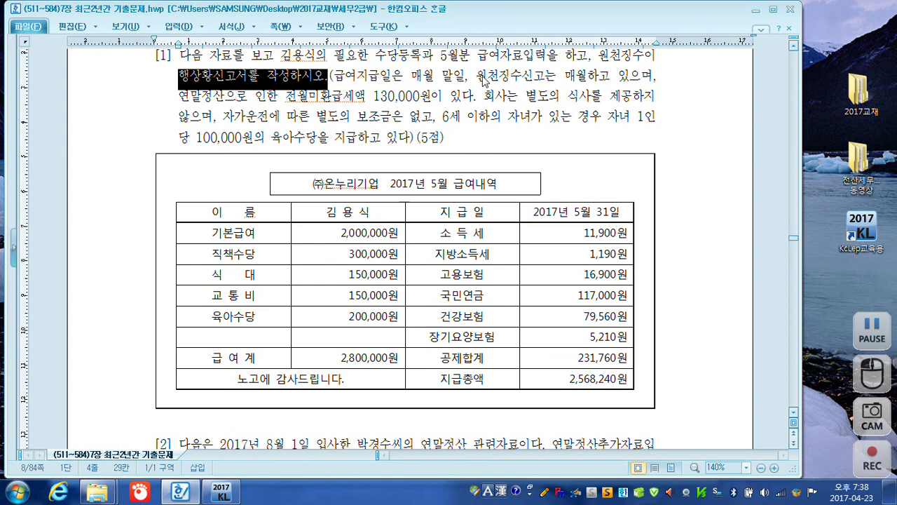
{"action": "left_click_drag", "start_coordinate": [412, 80], "coordinate": [461, 80]}
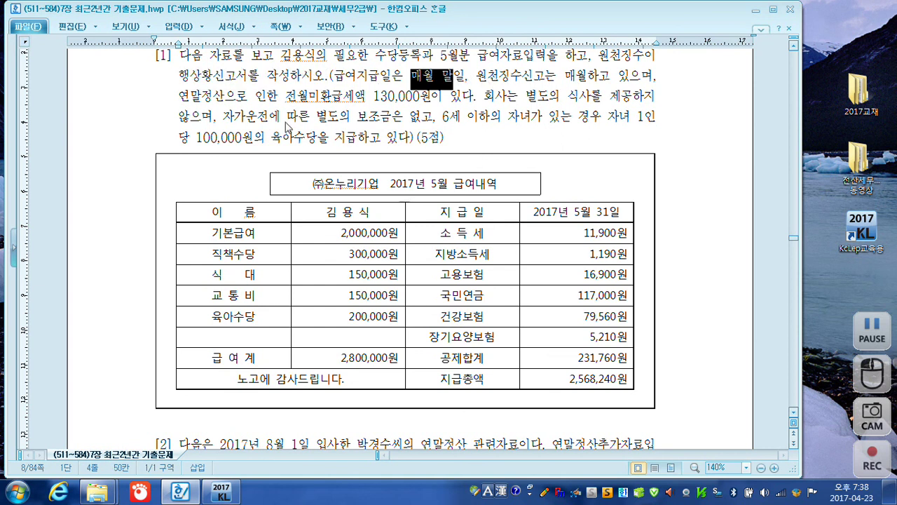
{"action": "left_click_drag", "start_coordinate": [279, 99], "coordinate": [429, 112]}
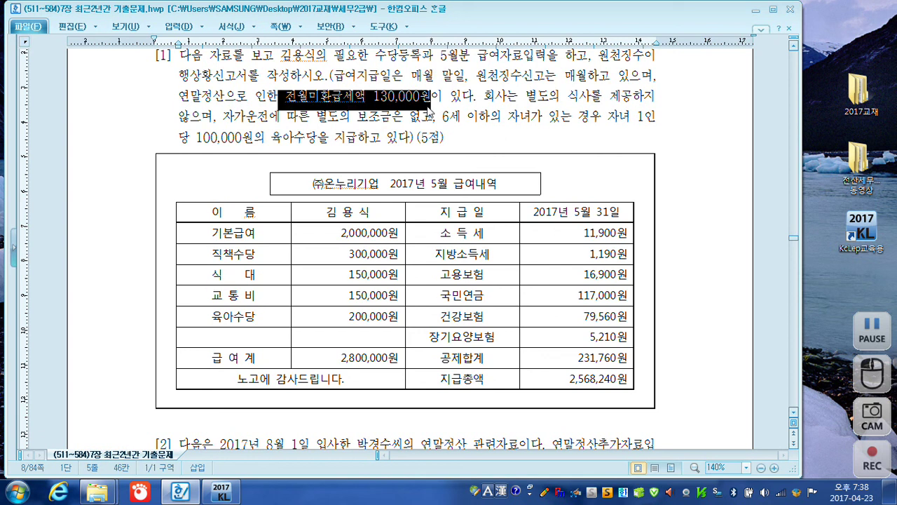
{"action": "left_click_drag", "start_coordinate": [483, 98], "coordinate": [204, 123]}
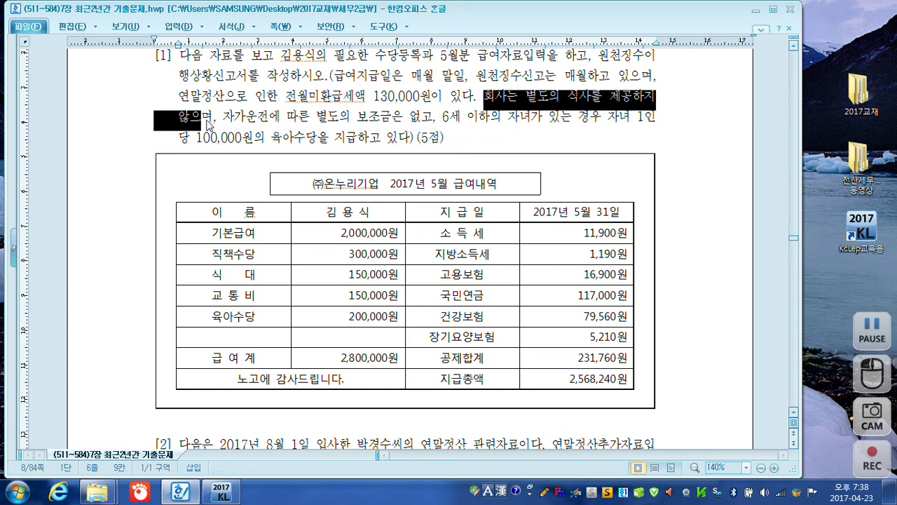
{"action": "left_click", "coordinate": [573, 138]}
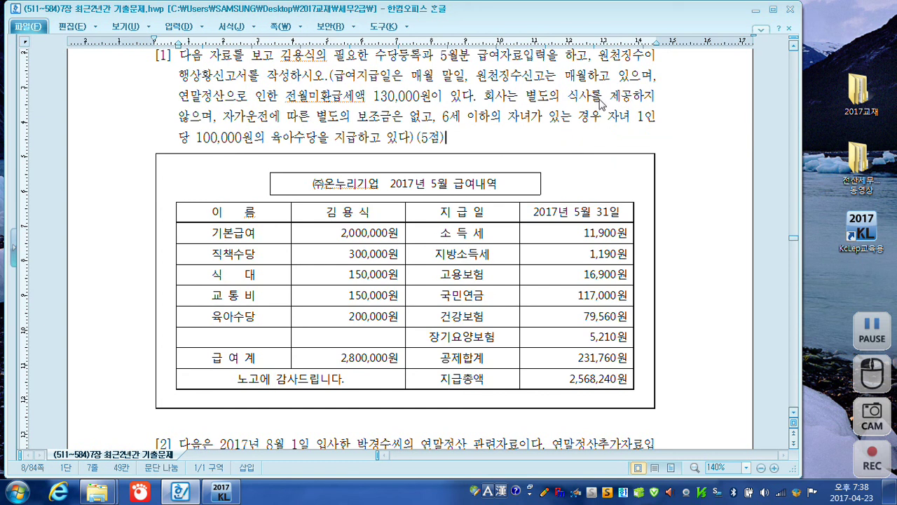
{"action": "left_click", "coordinate": [601, 101]}
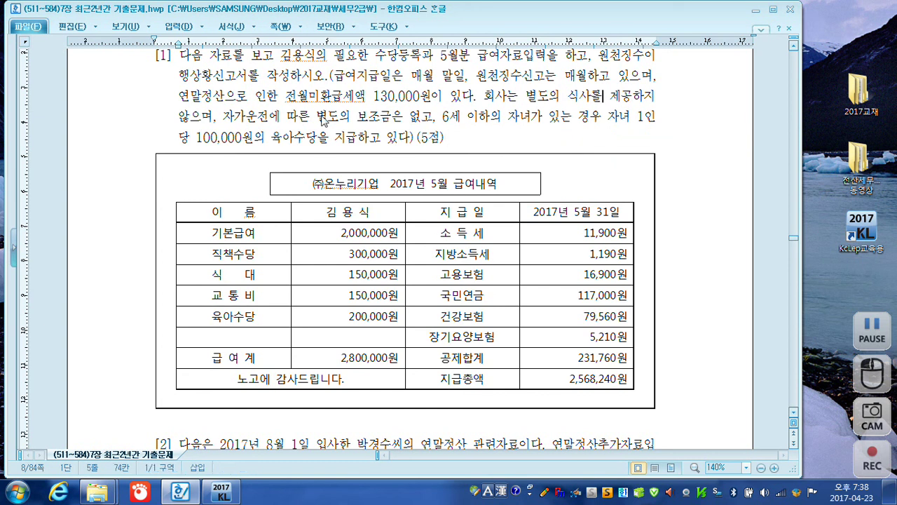
{"action": "left_click", "coordinate": [431, 122]}
{"action": "left_click", "coordinate": [478, 139]}
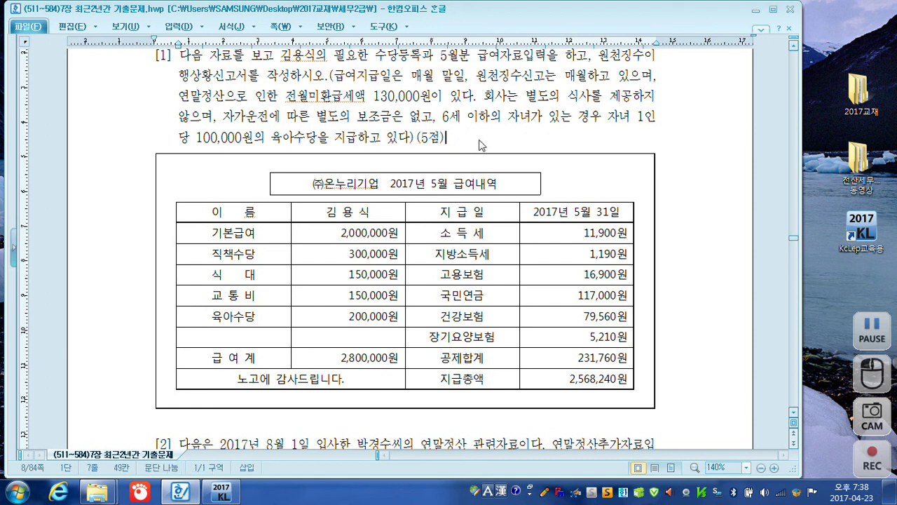
{"action": "left_click", "coordinate": [272, 323]}
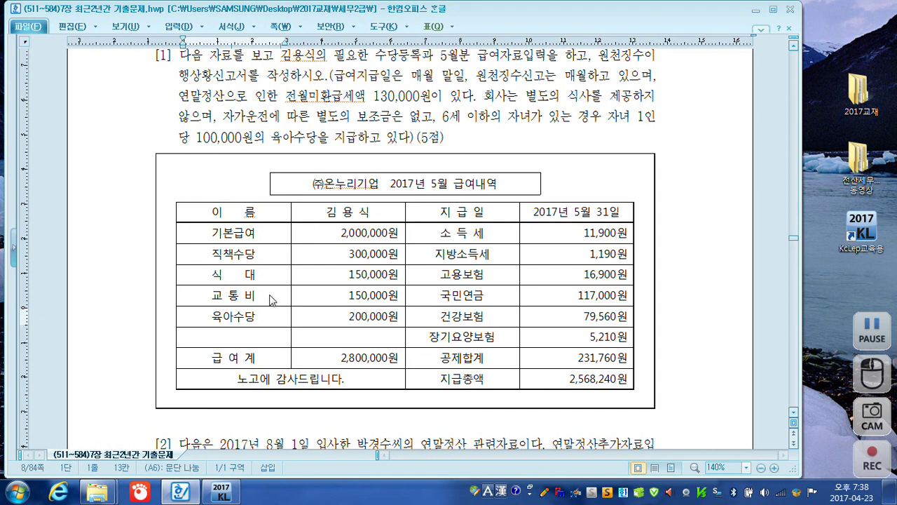
{"action": "left_click", "coordinate": [270, 296]}
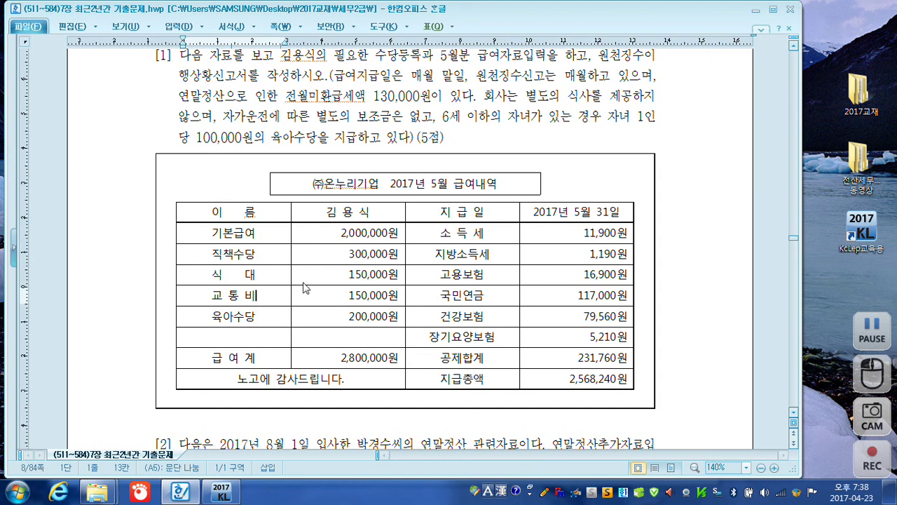
- Switch back to KcLep and open 수당공제등록 within 급여자료입력
{"action": "left_click", "coordinate": [222, 493]}
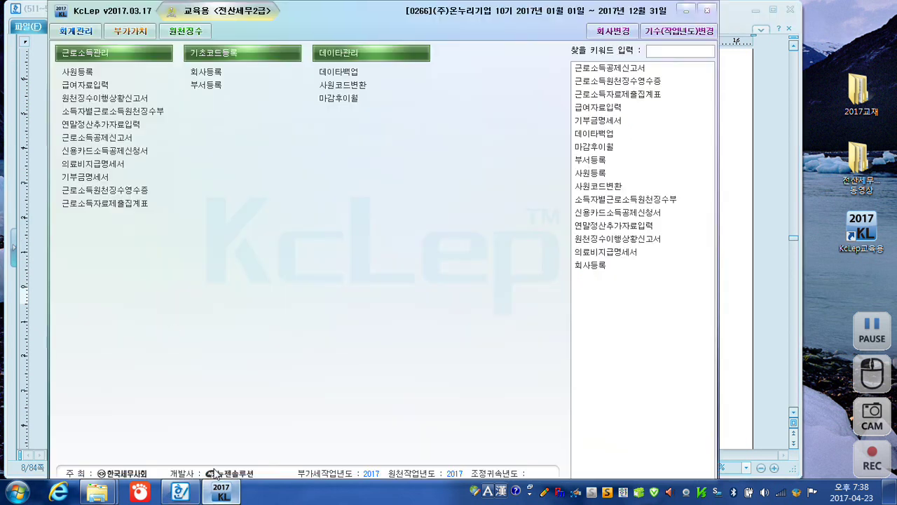
{"action": "left_click", "coordinate": [85, 85]}
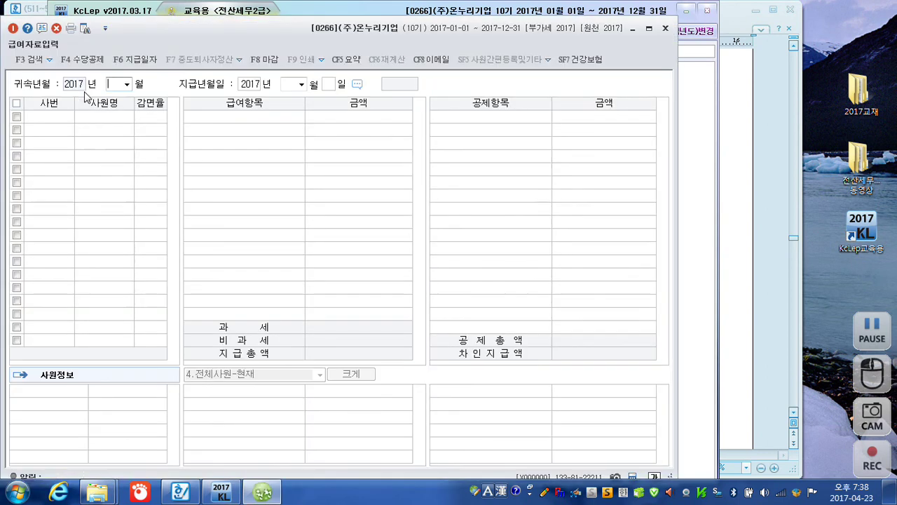
{"action": "left_click", "coordinate": [93, 65]}
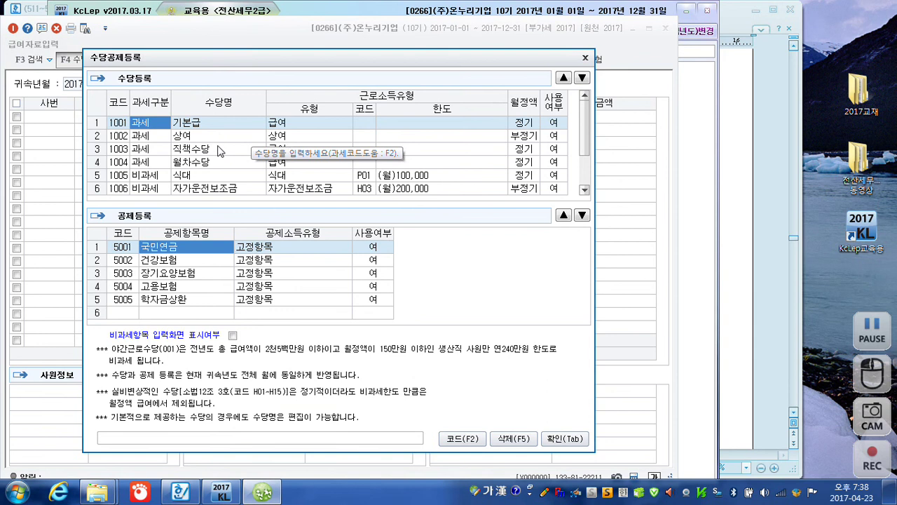
- Set the 사용여부 of the 월차수당 allowance (1004) to 부
{"action": "left_click", "coordinate": [217, 149]}
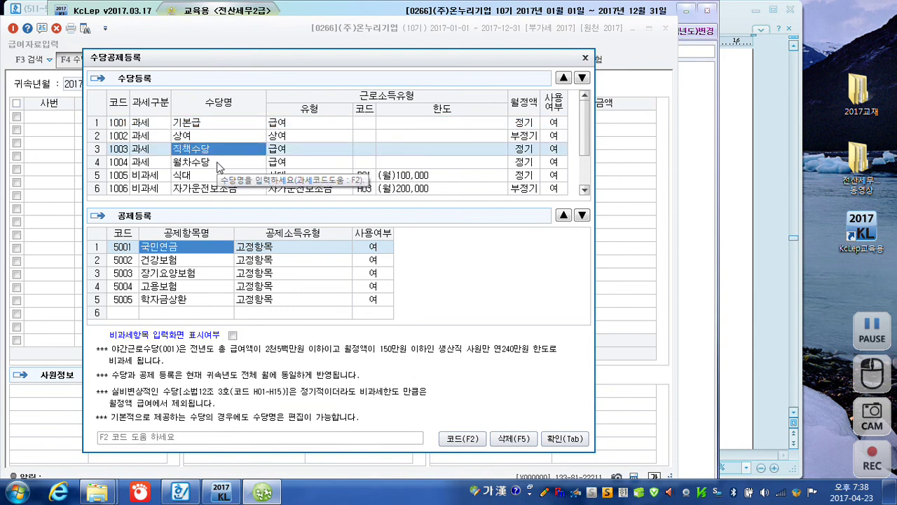
{"action": "left_click", "coordinate": [217, 165]}
{"action": "left_click", "coordinate": [561, 162]}
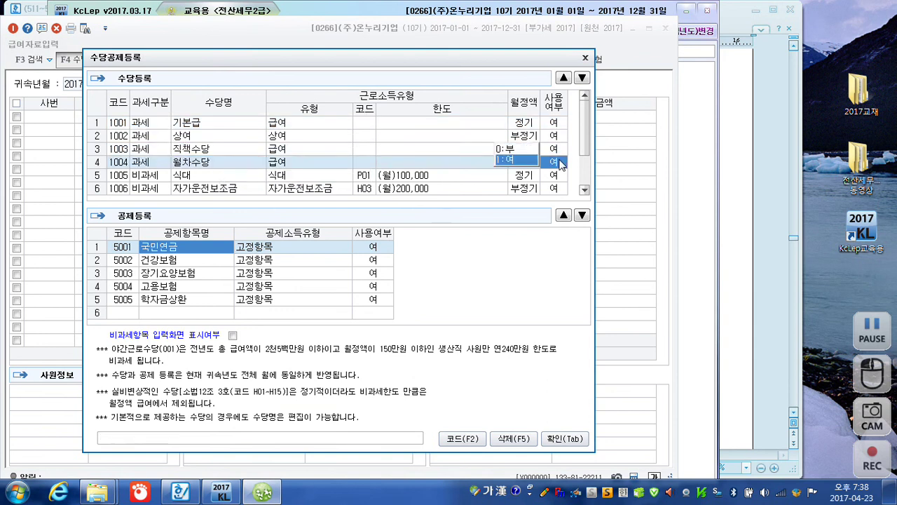
{"action": "left_click", "coordinate": [518, 149]}
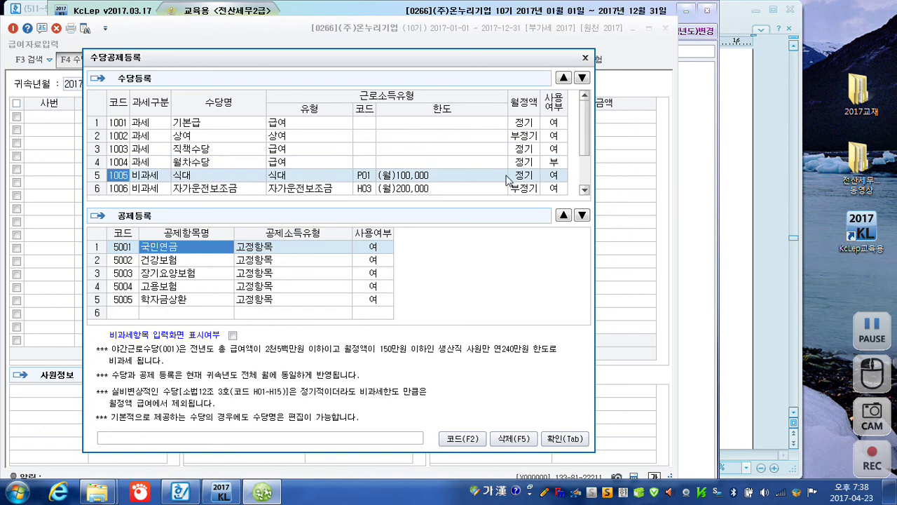
- Set the 사용여부 of the 자가운전보조금 (1006) and 야간근로수당 (1007) allowances to 부
{"action": "left_click", "coordinate": [554, 189]}
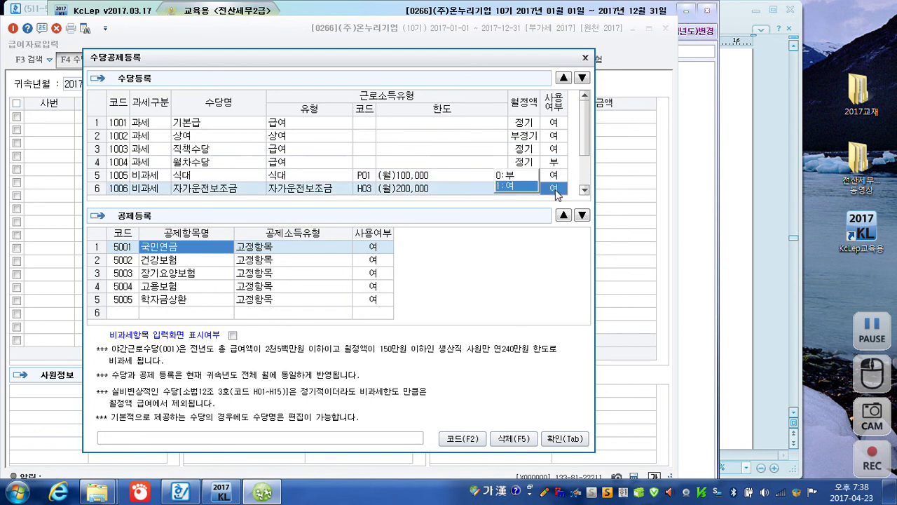
{"action": "left_click", "coordinate": [504, 176]}
{"action": "key", "text": "Return"}
{"action": "mouse_move", "coordinate": [586, 164]}
{"action": "left_mouse_down"}
{"action": "mouse_move", "coordinate": [583, 176]}
{"action": "mouse_move", "coordinate": [582, 157]}
{"action": "mouse_move", "coordinate": [583, 167]}
{"action": "left_mouse_up"}
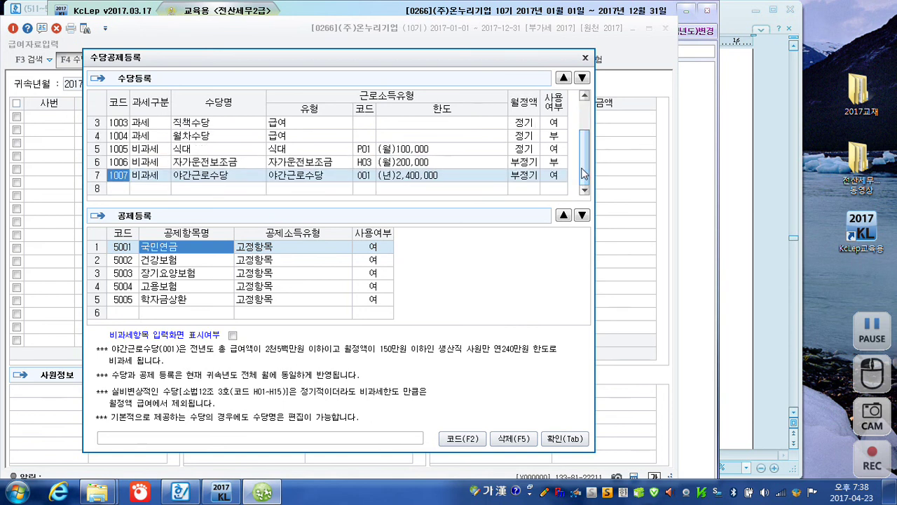
{"action": "left_click", "coordinate": [557, 176]}
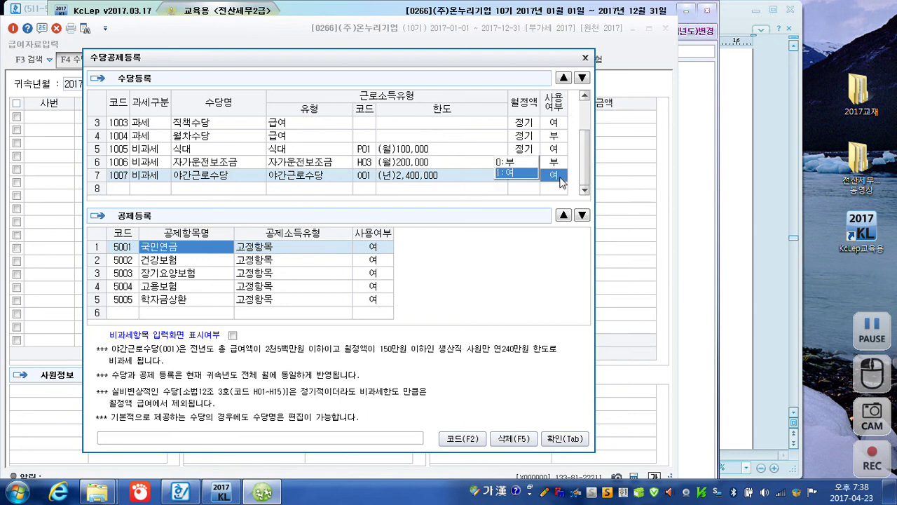
{"action": "left_click", "coordinate": [513, 168]}
{"action": "key", "text": "Return"}
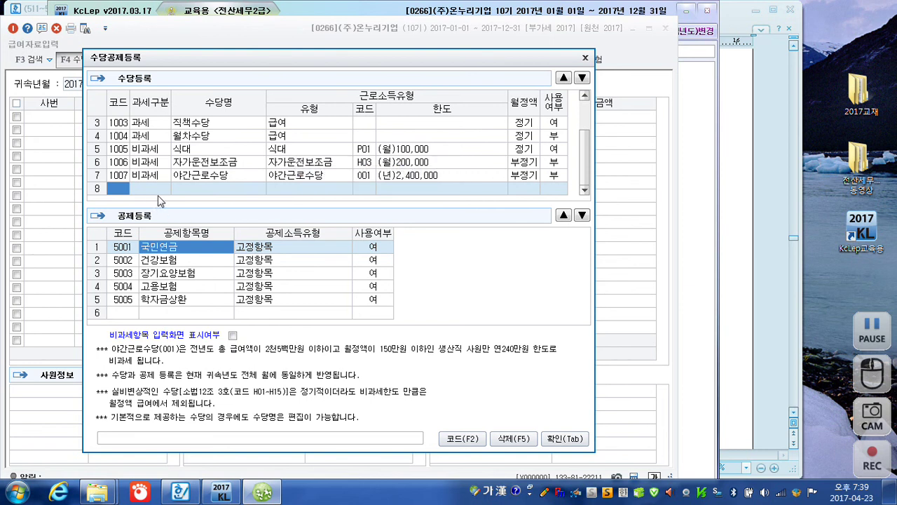
- Add a taxable (과세) allowance named 교통비 of type 급여 in the first empty row of 수당등록
{"action": "key", "text": "Return"}
{"action": "left_click", "coordinate": [195, 176]}
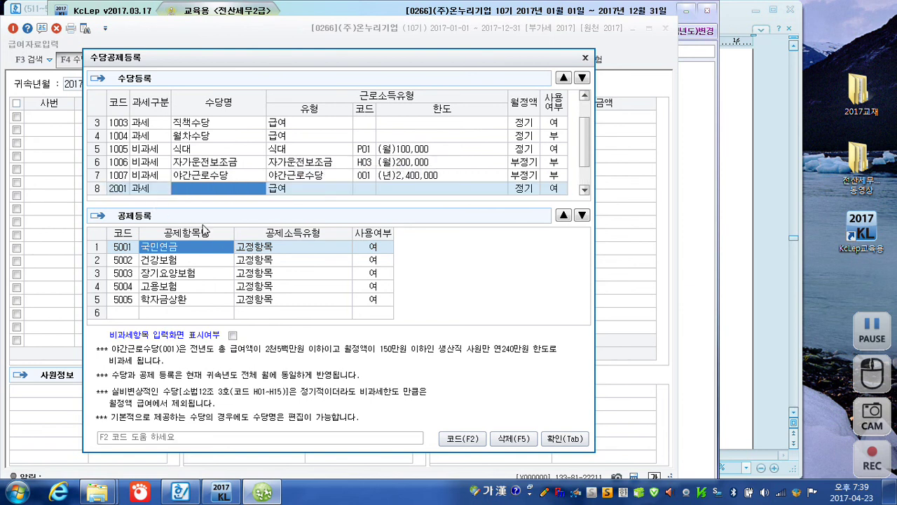
{"action": "type", "text": "교"}
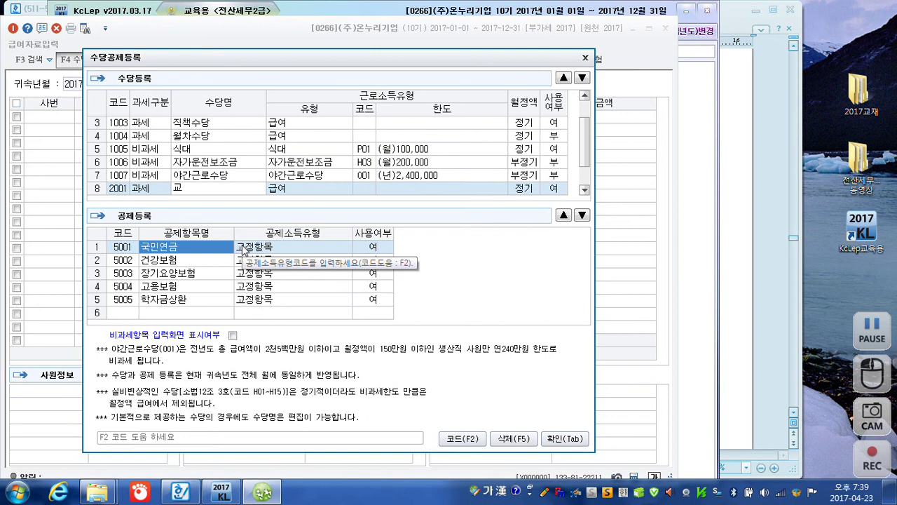
{"action": "type", "text": "통비"}
{"action": "key", "text": "Return"}
{"action": "key", "text": "Return"}
{"action": "key", "text": "Return"}
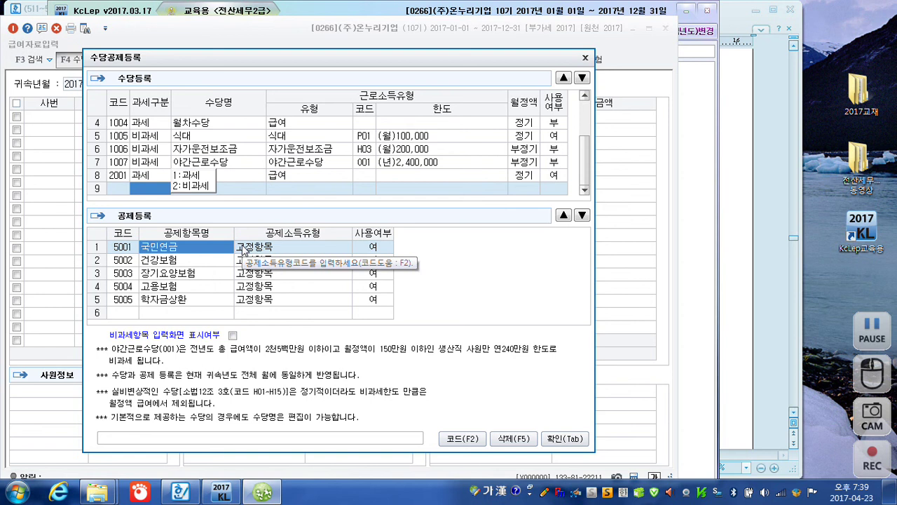
- Add a 비과세 allowance named 육아수당 and assign it the non-taxable type 육아수당 (Q01)
{"action": "type", "text": "2"}
{"action": "type", "text": "육"}
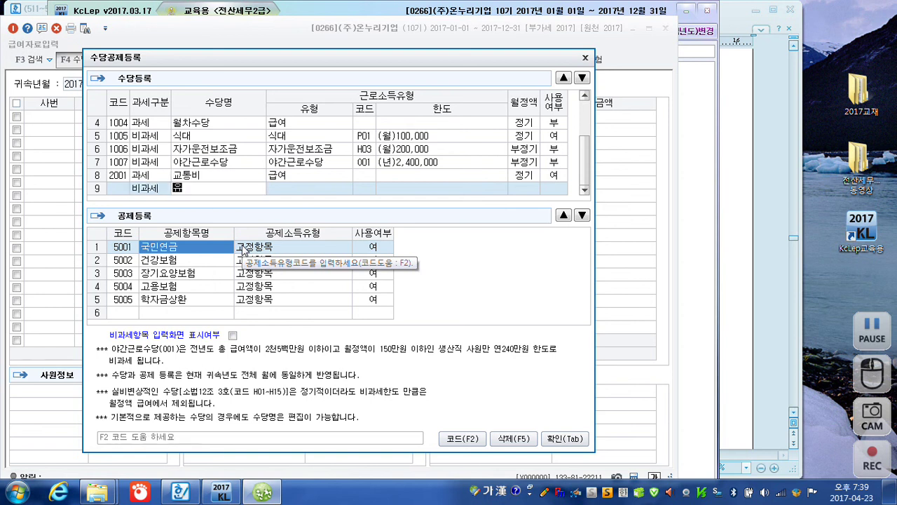
{"action": "type", "text": "아수당"}
{"action": "key", "text": "Return"}
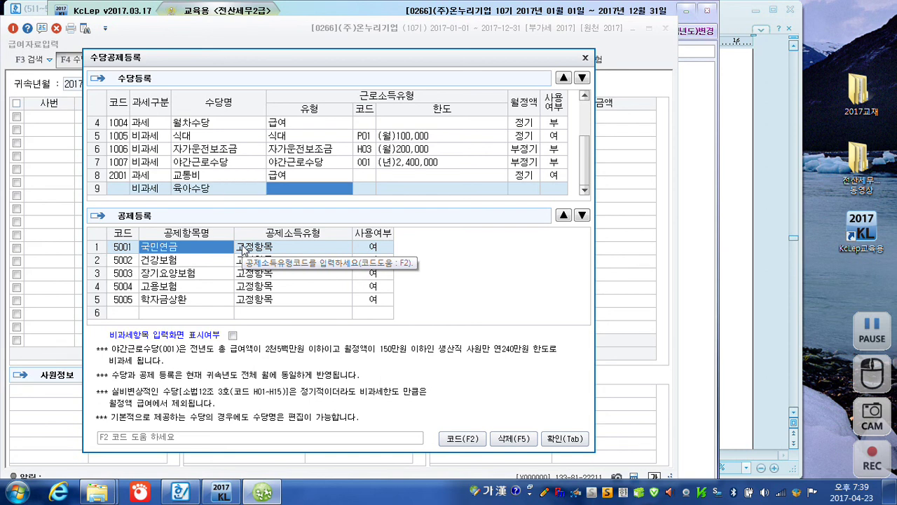
{"action": "key", "text": "F2"}
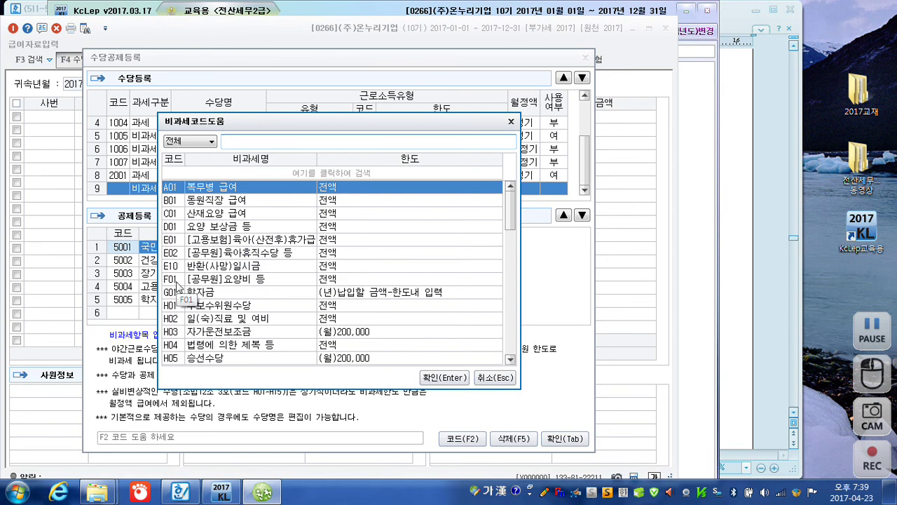
{"action": "type", "text": "육아"}
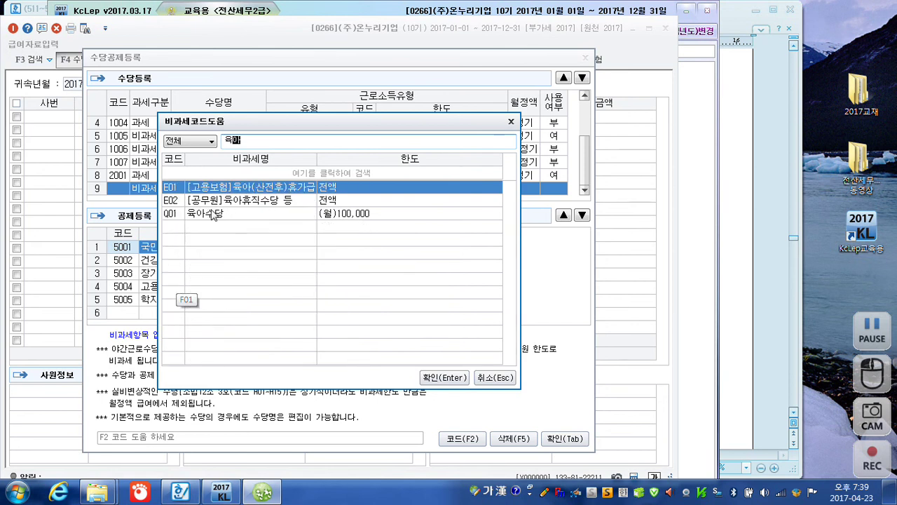
{"action": "left_click", "coordinate": [217, 213]}
{"action": "left_click", "coordinate": [444, 378]}
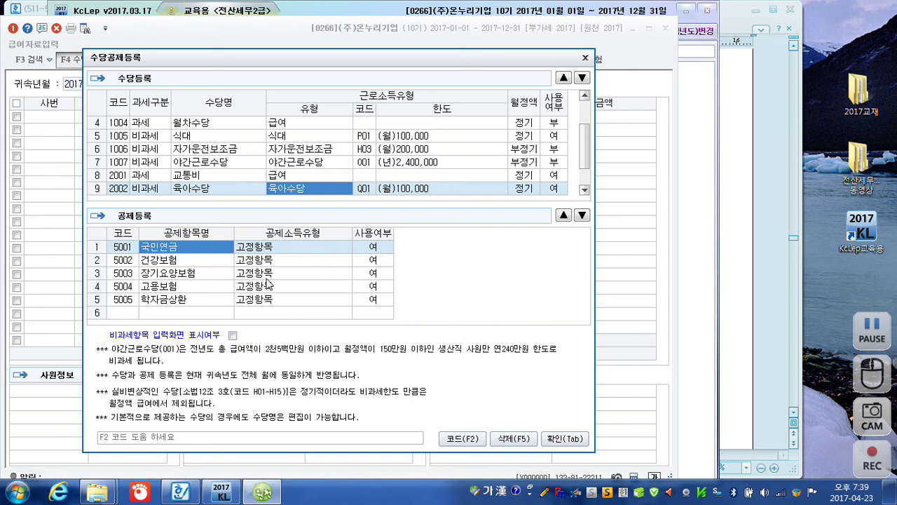
- Set the 사용여부 of the 학자금상환 deduction (5005) to 부 and confirm the 수당공제등록 settings
{"action": "left_click", "coordinate": [371, 301]}
{"action": "left_click", "coordinate": [411, 288]}
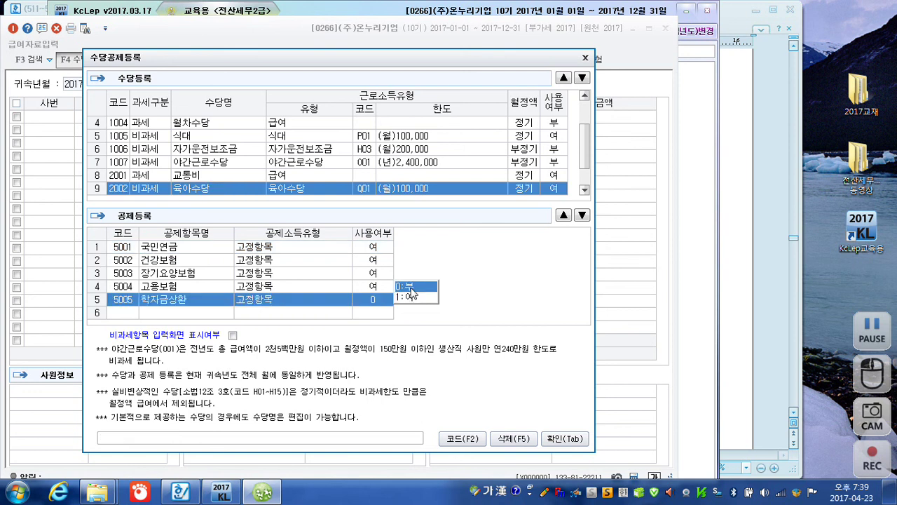
{"action": "left_click", "coordinate": [565, 439]}
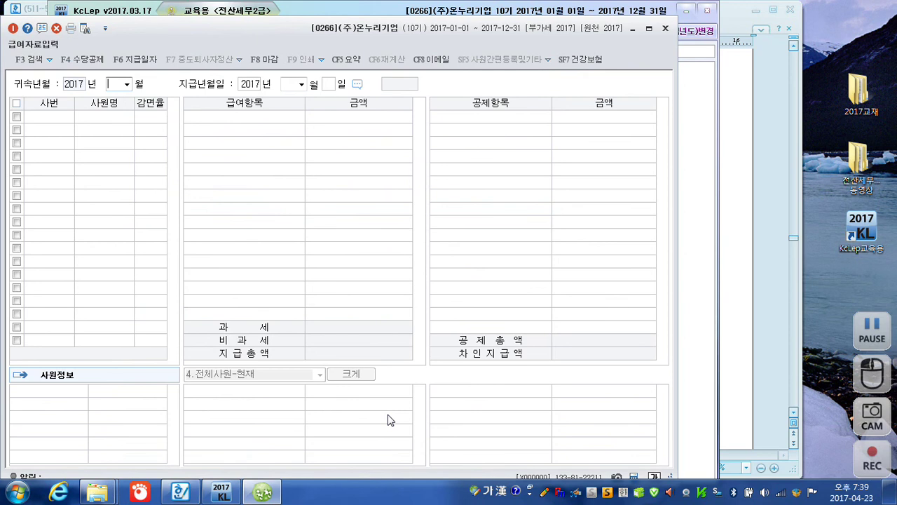
- Load the payroll for 귀속년월 May 2017 with the 지급년월일 set to 31 May 2017
{"action": "type", "text": "05"}
{"action": "key", "text": "Return"}
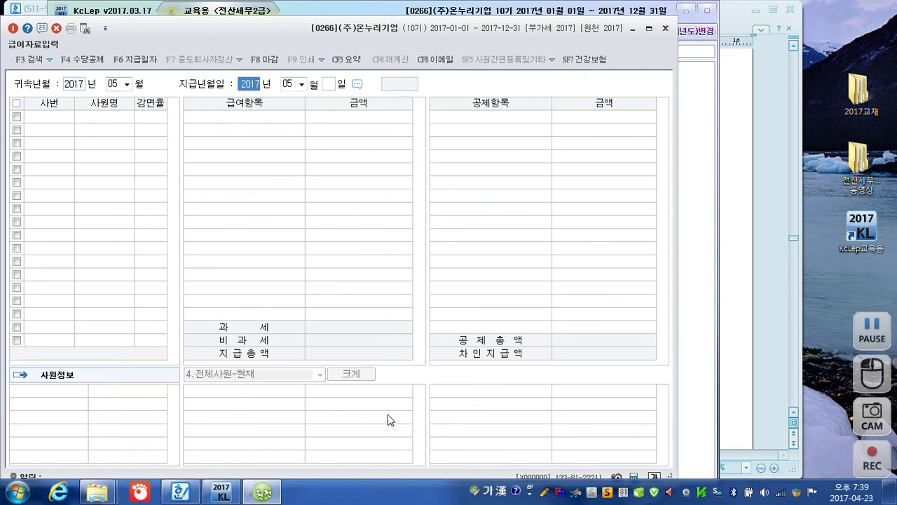
{"action": "key", "text": "Return"}
{"action": "key", "text": "Return"}
{"action": "type", "text": "31"}
{"action": "key", "text": "Return"}
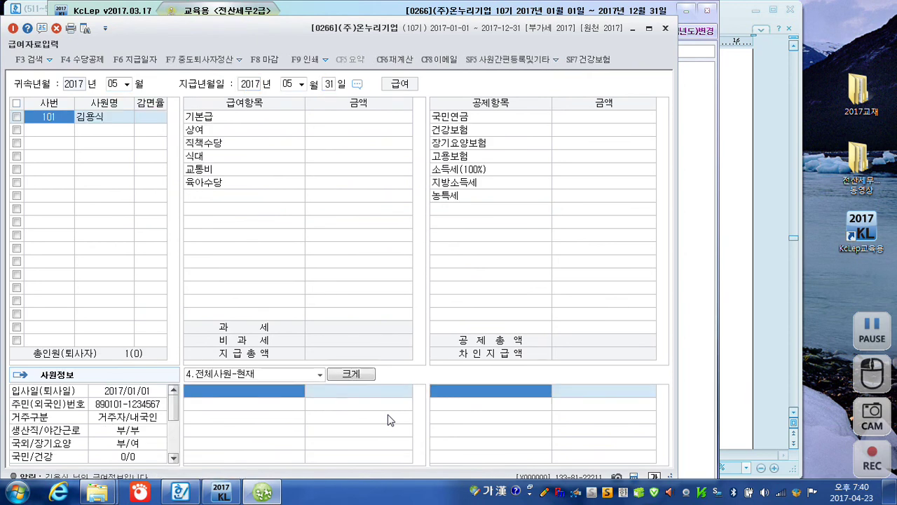
- Enter the employee's 기본급 as 2,000,000 and 직책수당 as 300,000, leaving 상여 blank
{"action": "left_click", "coordinate": [358, 127]}
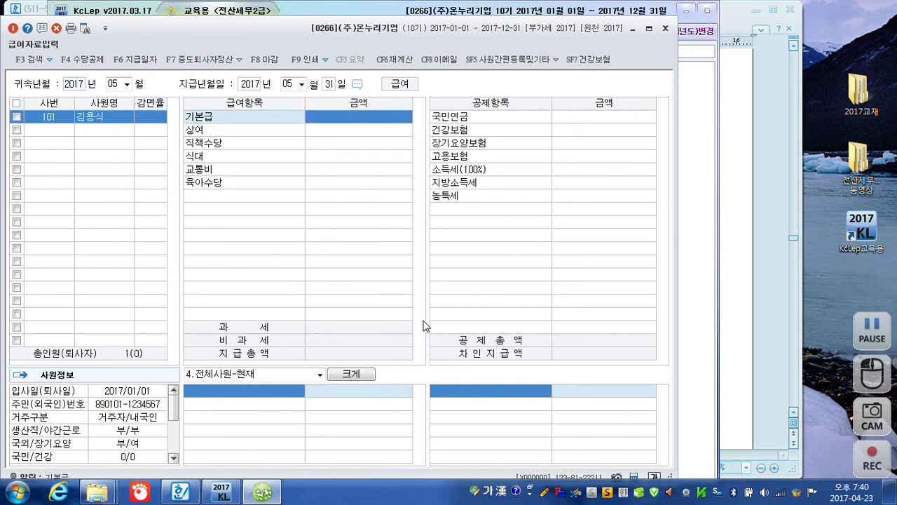
{"action": "type", "text": "2000000"}
{"action": "key", "text": "Return"}
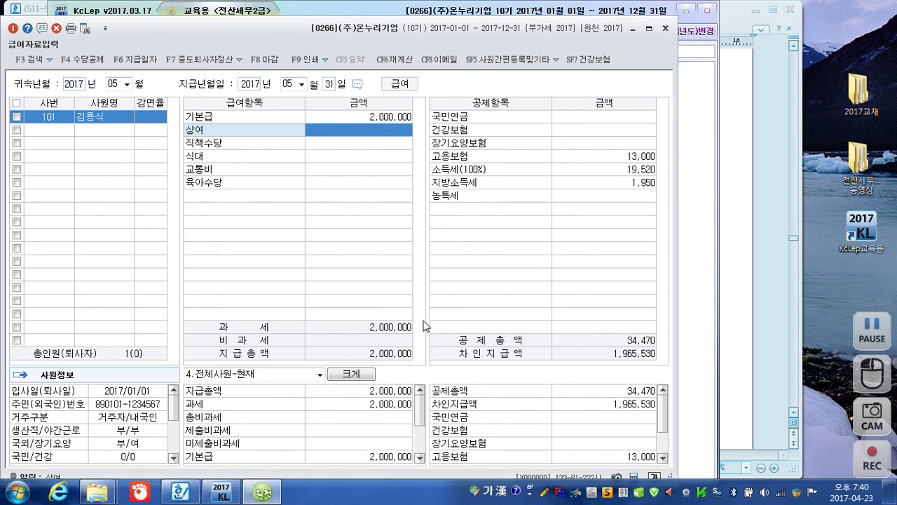
{"action": "key", "text": "Return"}
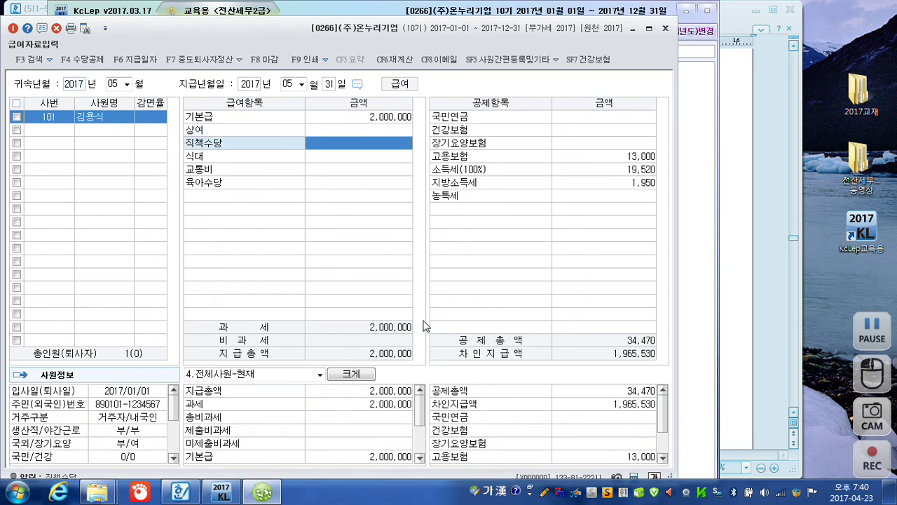
{"action": "type", "text": "3000000"}
{"action": "key", "text": "Return"}
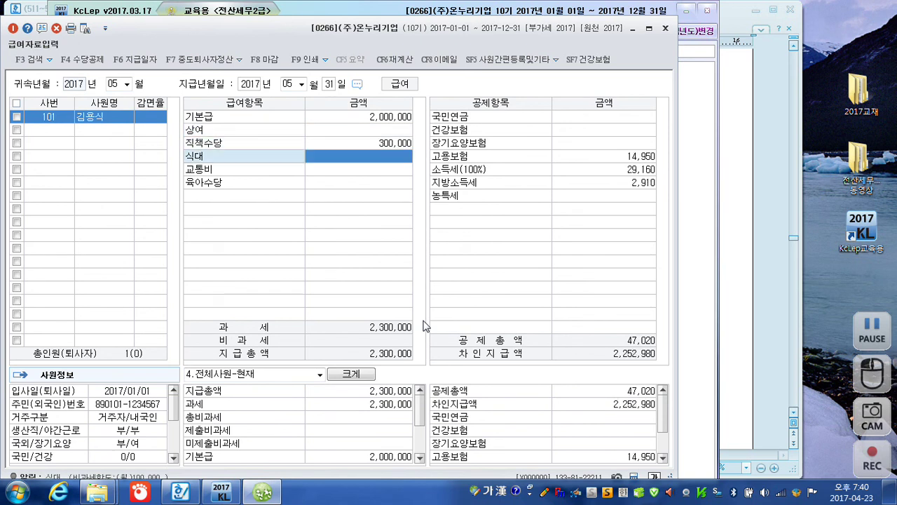
- Enter the employee's 식대 as 150,000, 교통비 as 150,000 and 육아수당 as 200,000
{"action": "type", "text": "1500000"}
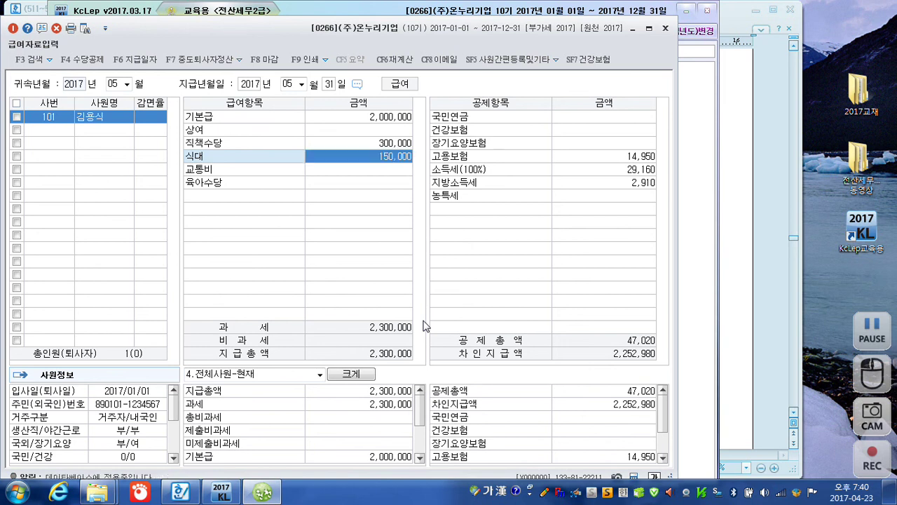
{"action": "key", "text": "Return"}
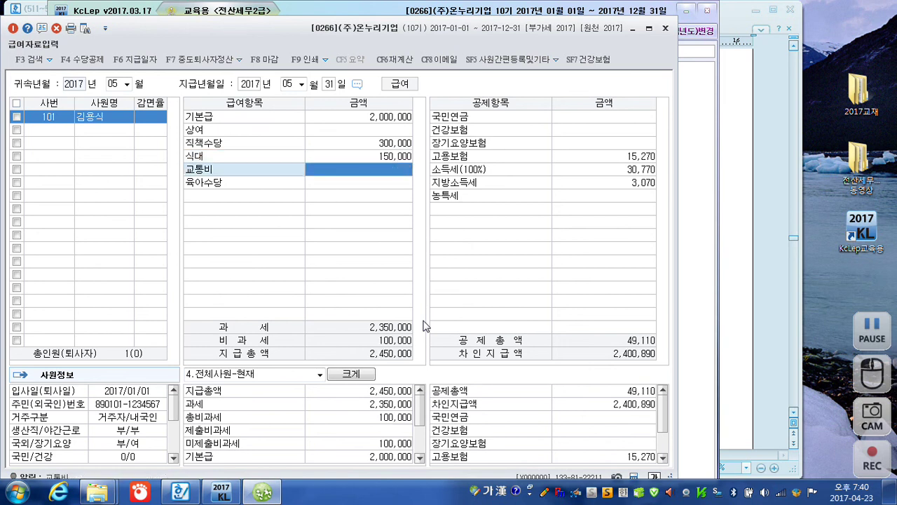
{"action": "type", "text": "1500000"}
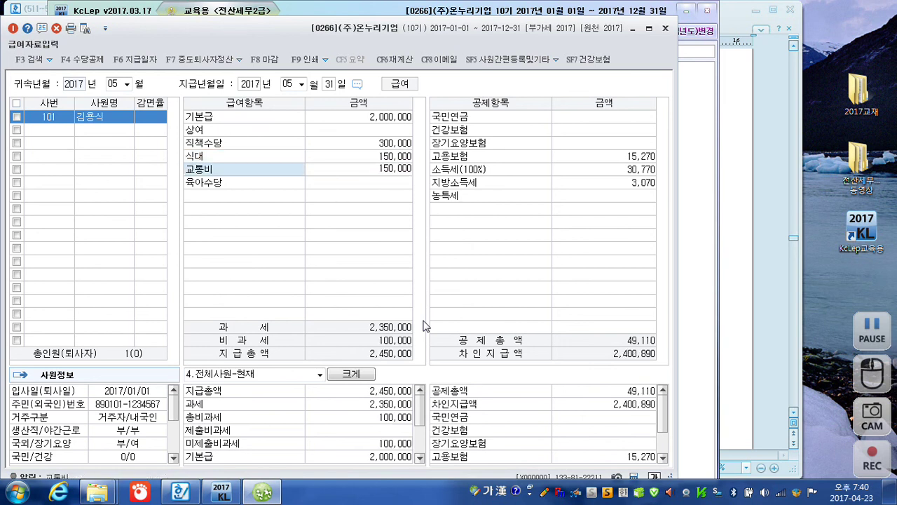
{"action": "key", "text": "Return"}
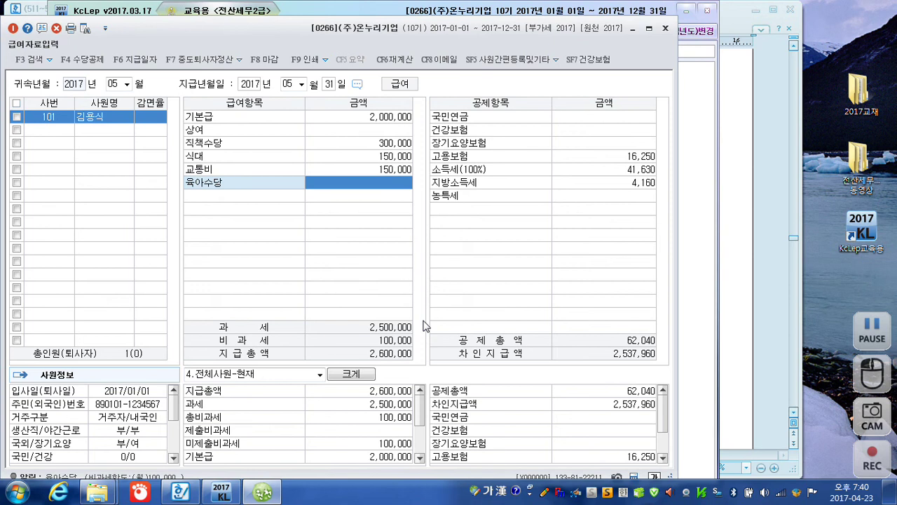
{"action": "type", "text": "2000000"}
{"action": "key", "text": "Return"}
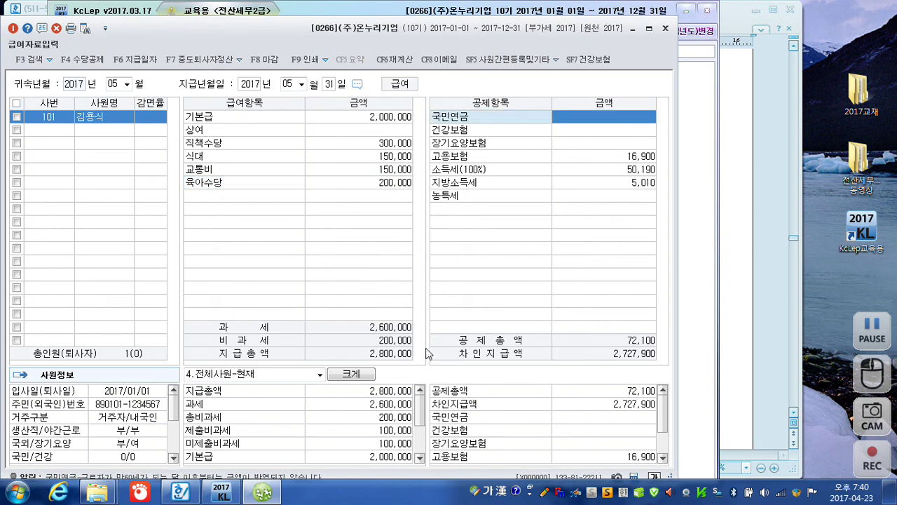
- Enter the deductions 국민연금 117,000, 건강보험 79,560 and 소득세 11,900, accepting the calculated 장기요양보험 and 고용보험
{"action": "type", "text": "117,000"}
{"action": "key", "text": "Return"}
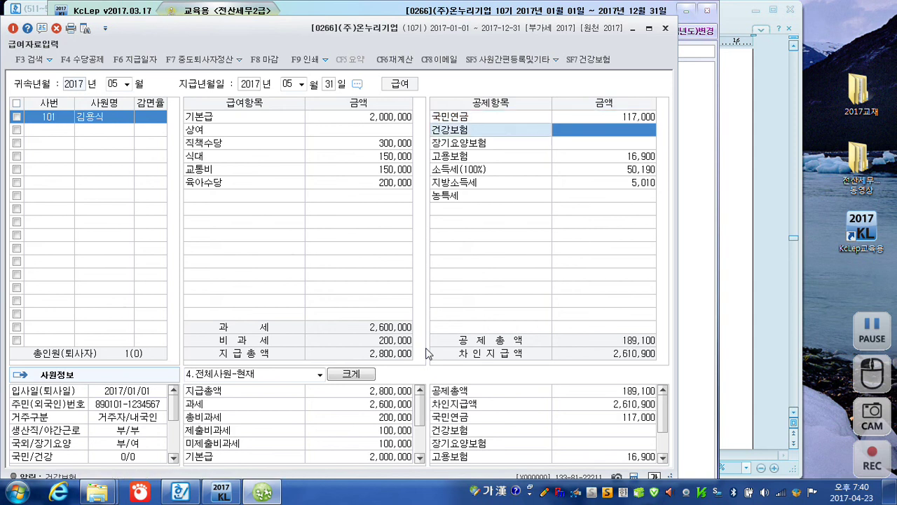
{"action": "type", "text": "79560"}
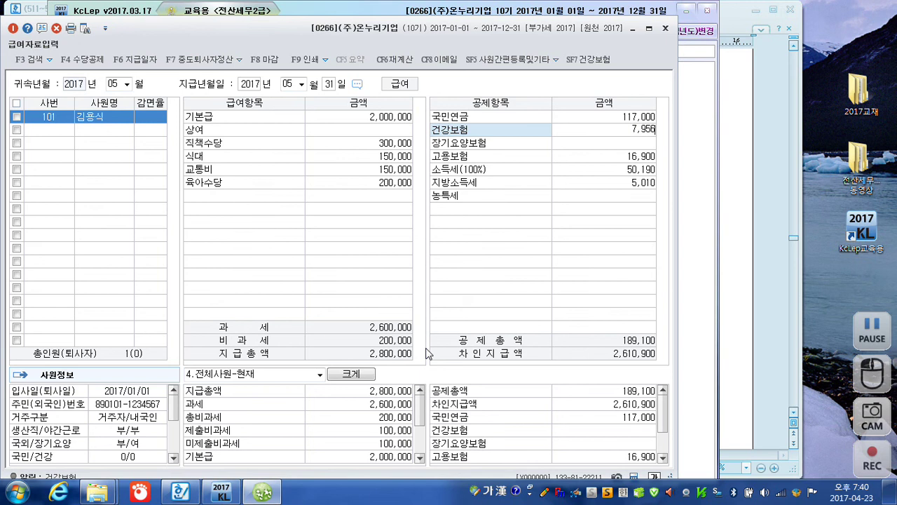
{"action": "key", "text": "Return"}
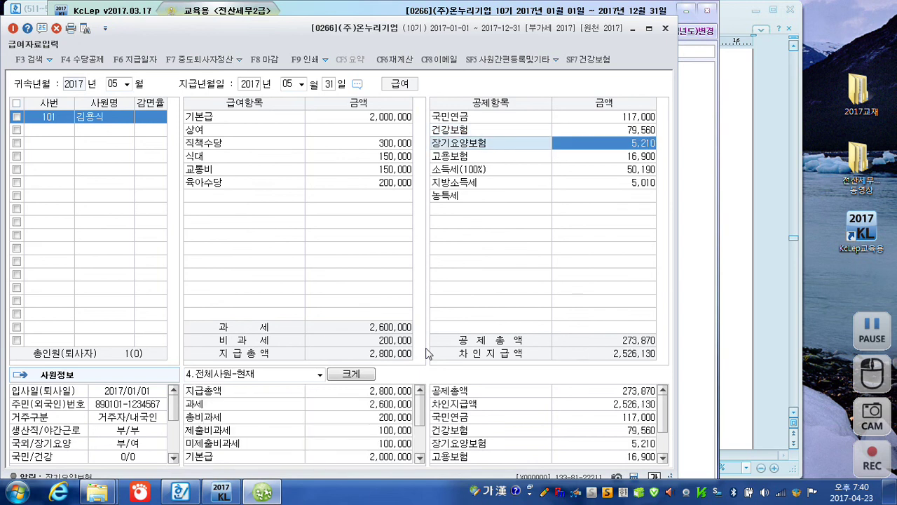
{"action": "key", "text": "Return"}
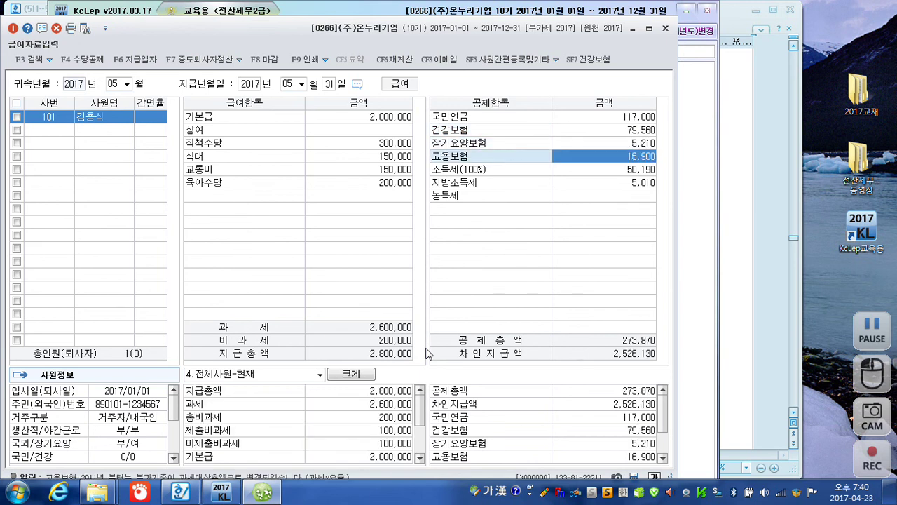
{"action": "key", "text": "Return"}
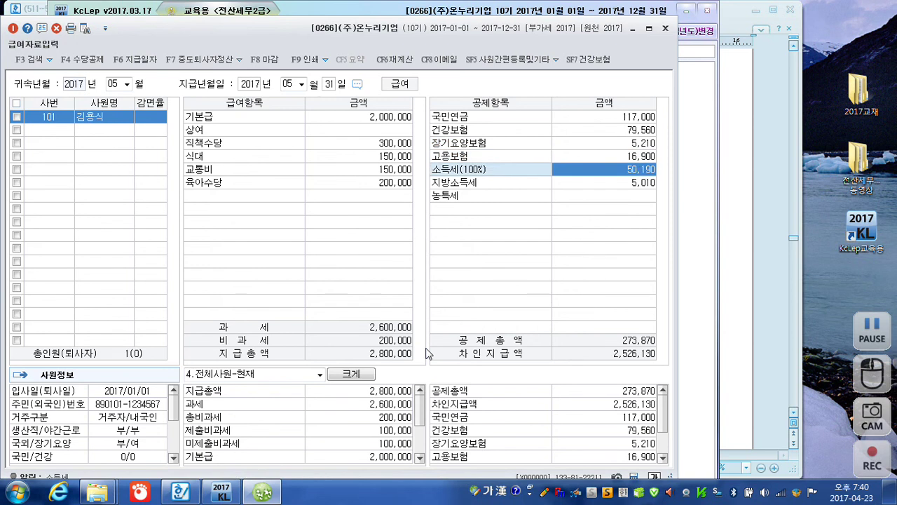
{"action": "type", "text": "11900"}
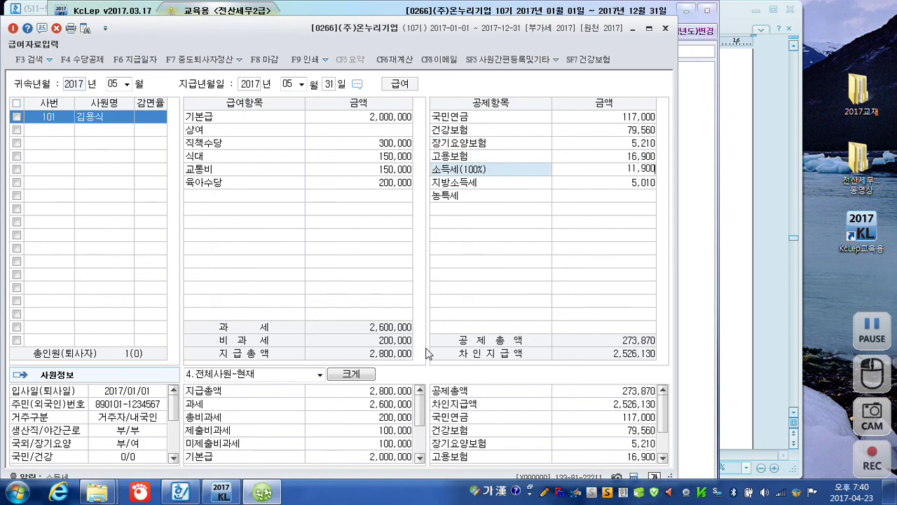
{"action": "key", "text": "Return"}
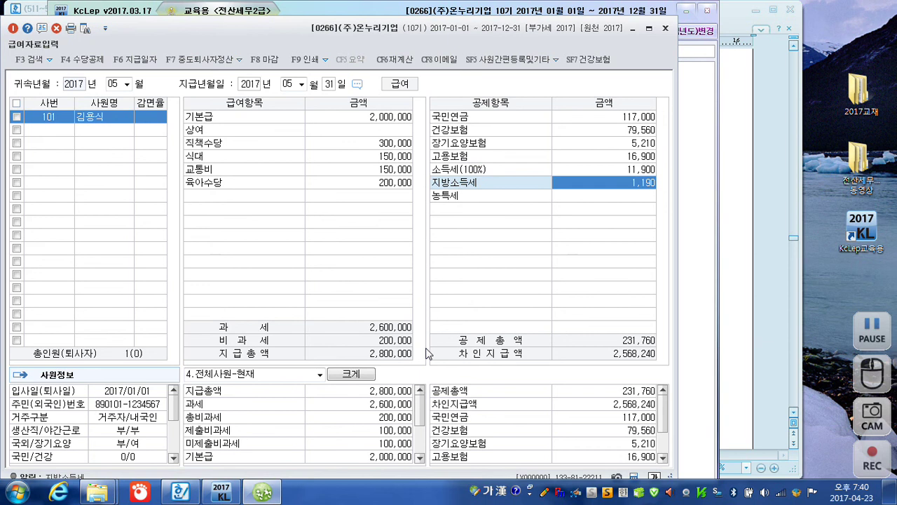
- Check the 비과세 and 지급총액 totals of the May payroll, then close 급여자료입력
{"action": "left_click", "coordinate": [325, 257]}
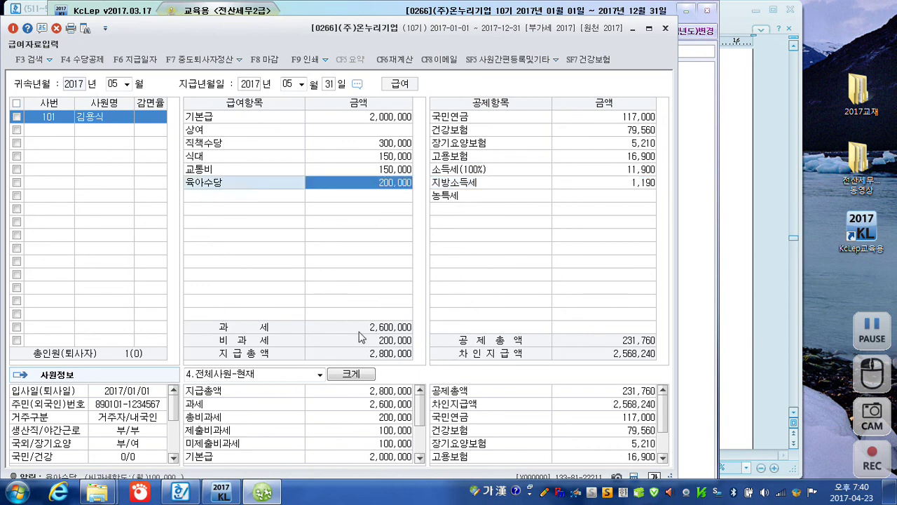
{"action": "left_click", "coordinate": [375, 356]}
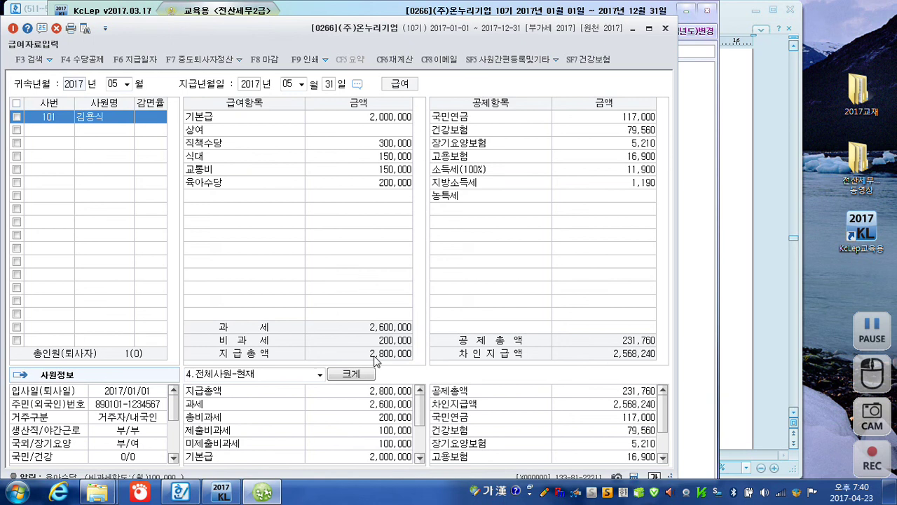
{"action": "left_click", "coordinate": [666, 29]}
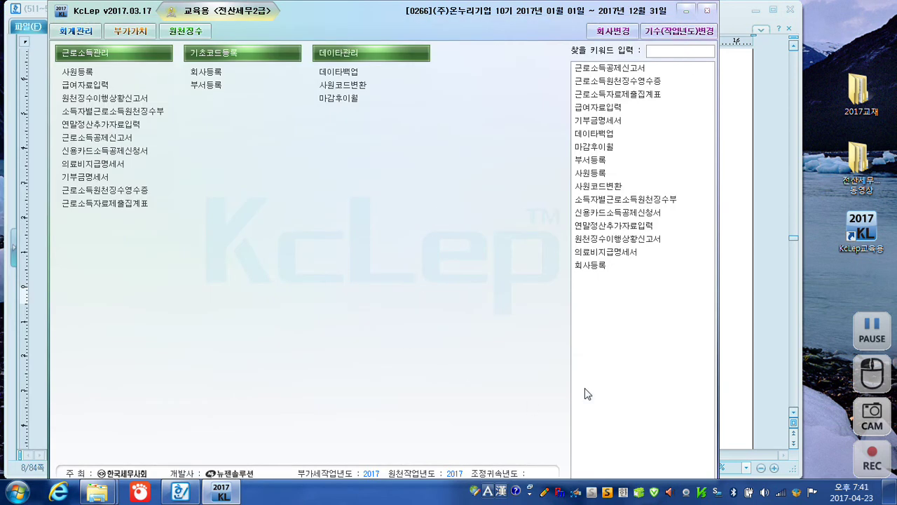
- Switch to the 한글 exam document and read question [2] on year-end settlement, including the workplace income, card, insurance, medical and education data
{"action": "left_click", "coordinate": [747, 376]}
{"action": "scroll", "coordinate": [677, 323], "scroll_direction": "down", "scroll_amount": 10}
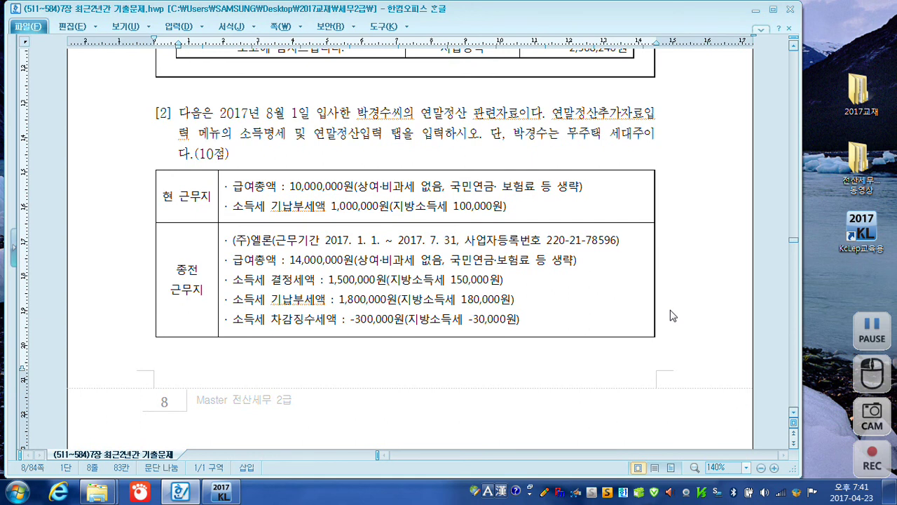
{"action": "scroll", "coordinate": [670, 313], "scroll_direction": "down", "scroll_amount": 10}
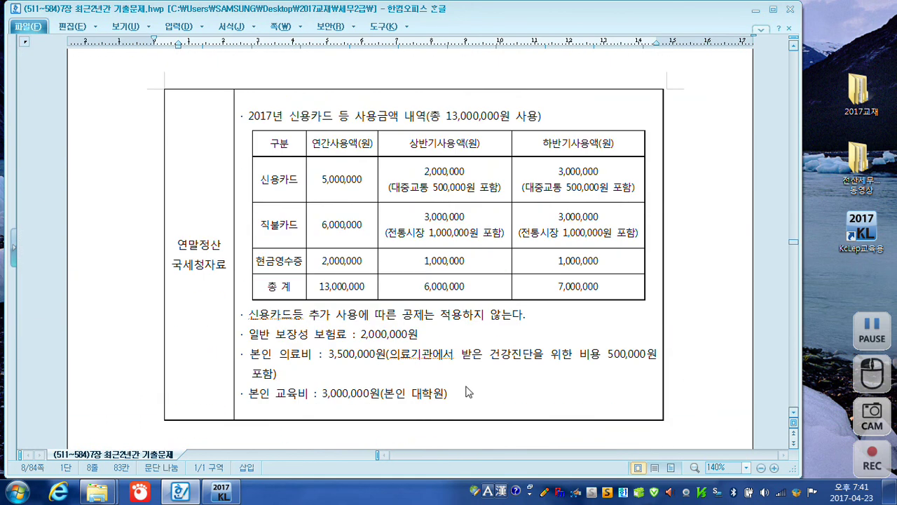
- Switch back to KcLep, open 연말정산추가자료입력, load employee 102 and widen the window to show all deduction columns
{"action": "left_click", "coordinate": [224, 494]}
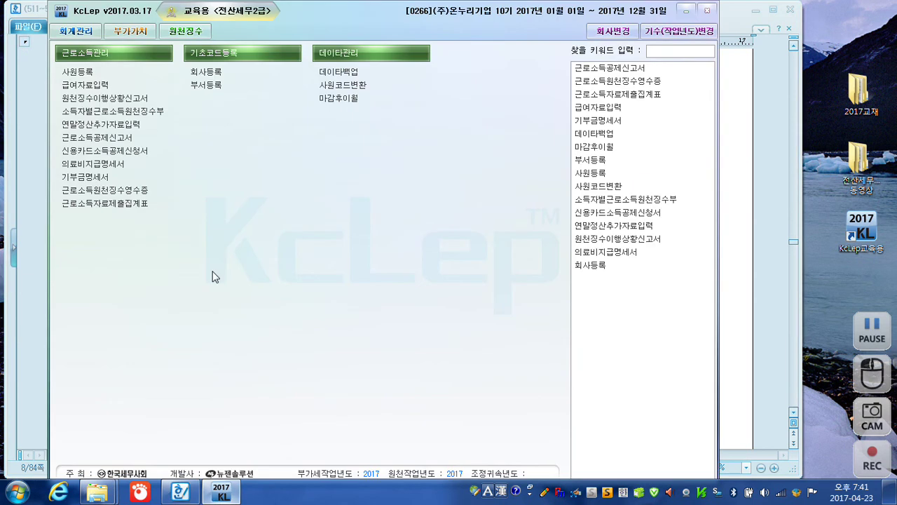
{"action": "left_click", "coordinate": [89, 127]}
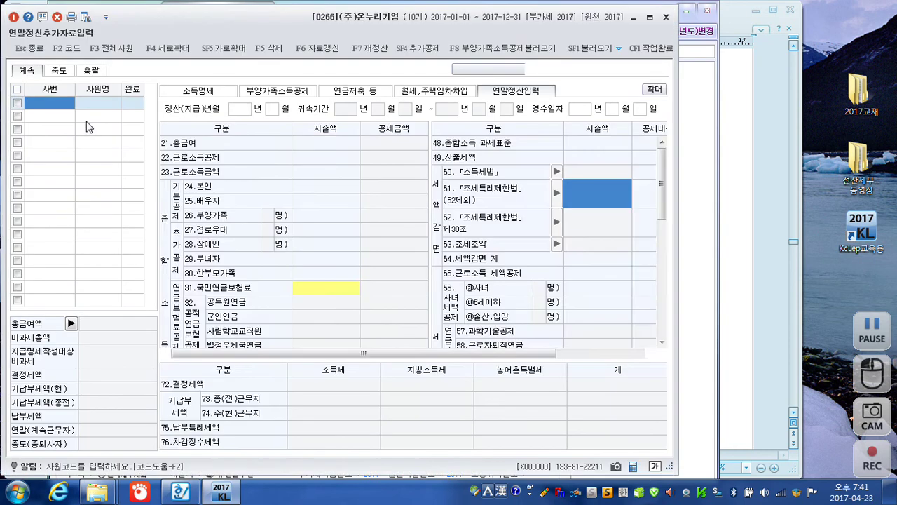
{"action": "key", "text": "F2"}
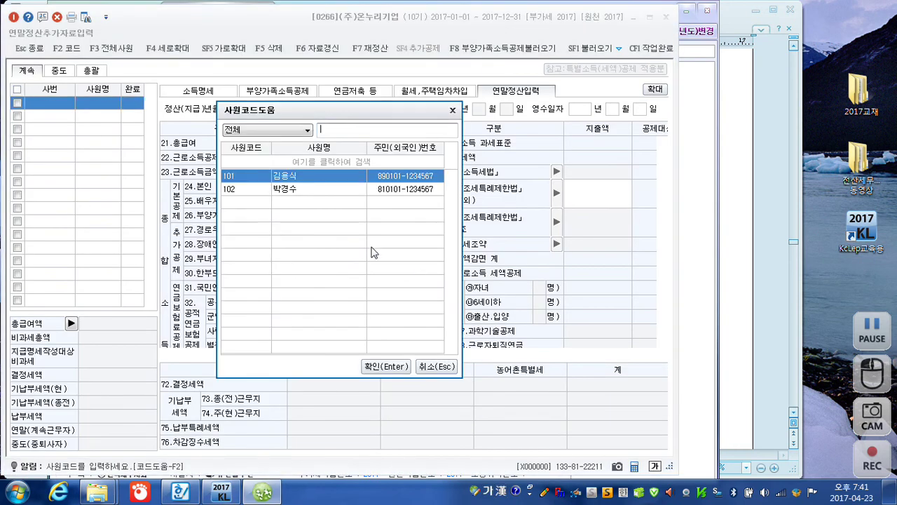
{"action": "left_click", "coordinate": [281, 186]}
{"action": "left_click", "coordinate": [394, 365]}
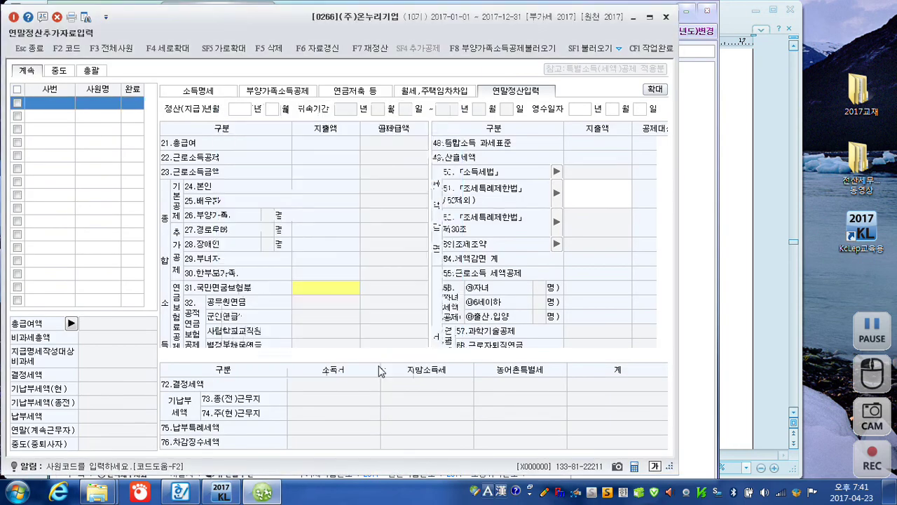
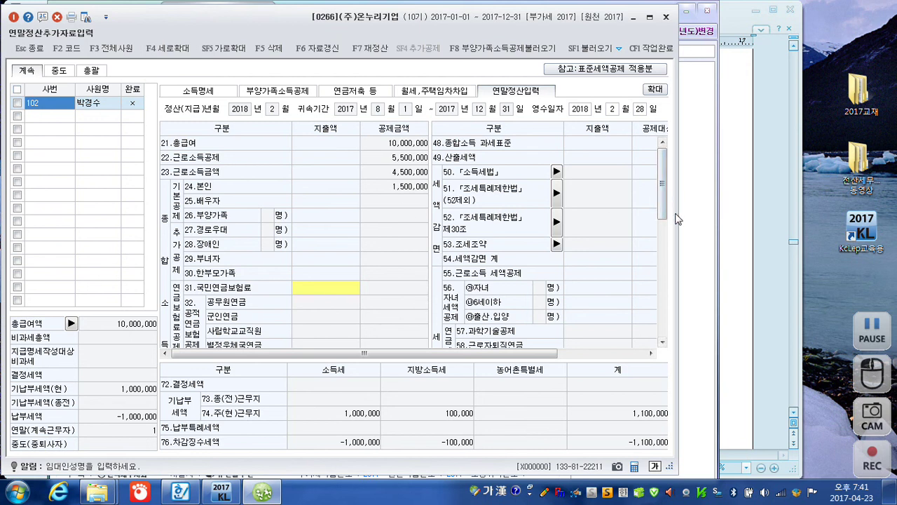
{"action": "left_click_drag", "start_coordinate": [674, 218], "coordinate": [794, 213]}
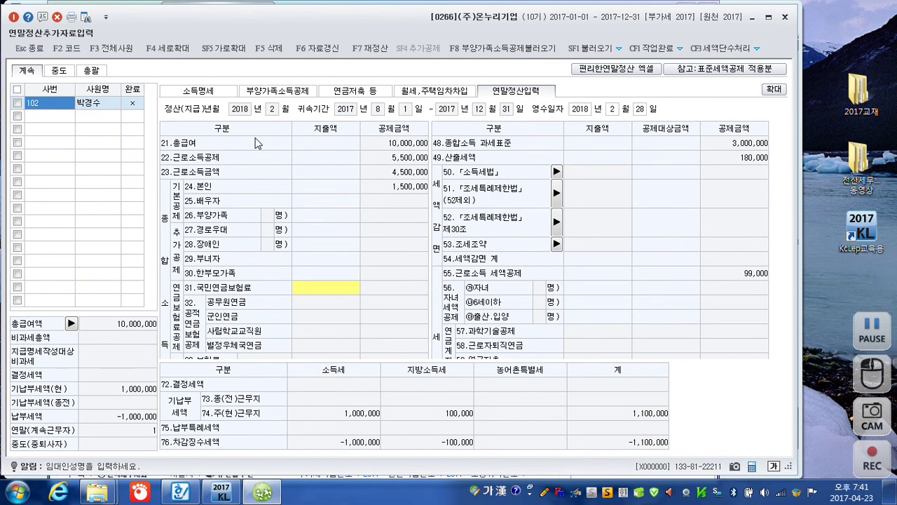
- In 소득명세, enter (주)엘론 as the previous workplace (종(전)) and fill in its business registration number
{"action": "left_click", "coordinate": [205, 97]}
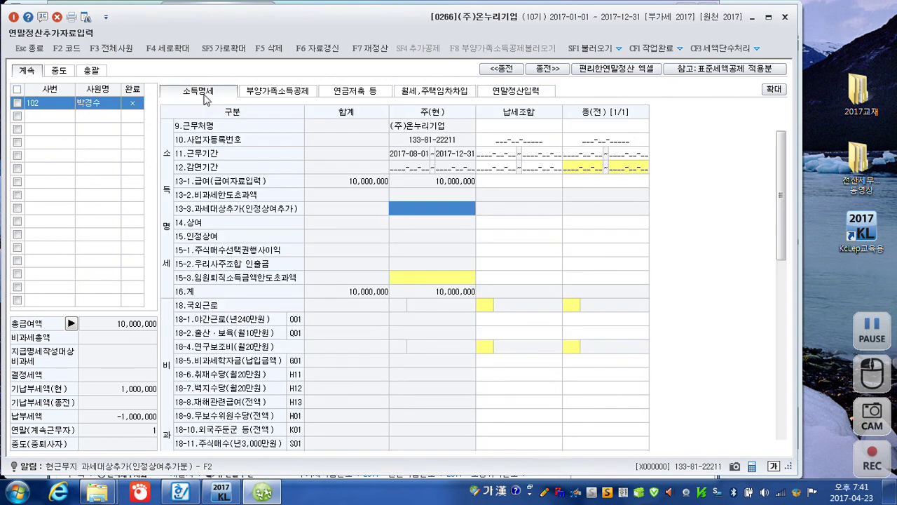
{"action": "left_click", "coordinate": [593, 128]}
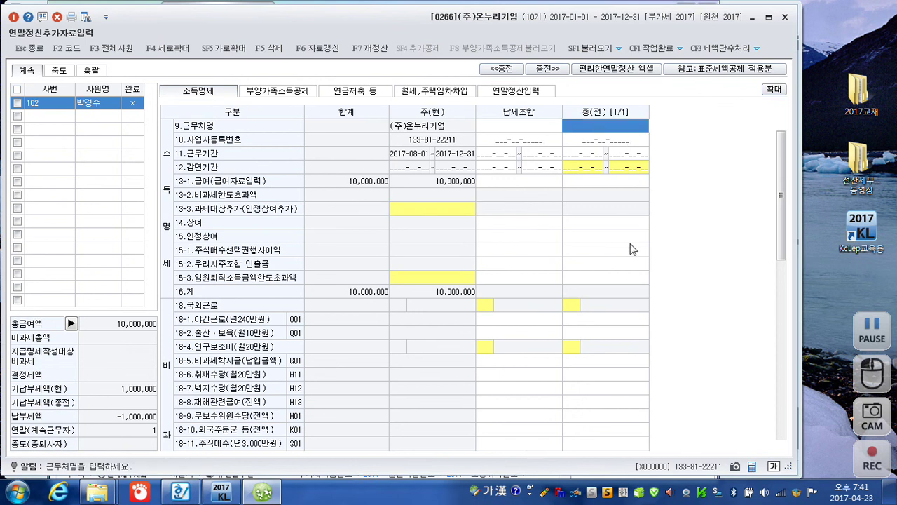
{"action": "type", "text": "(주)"}
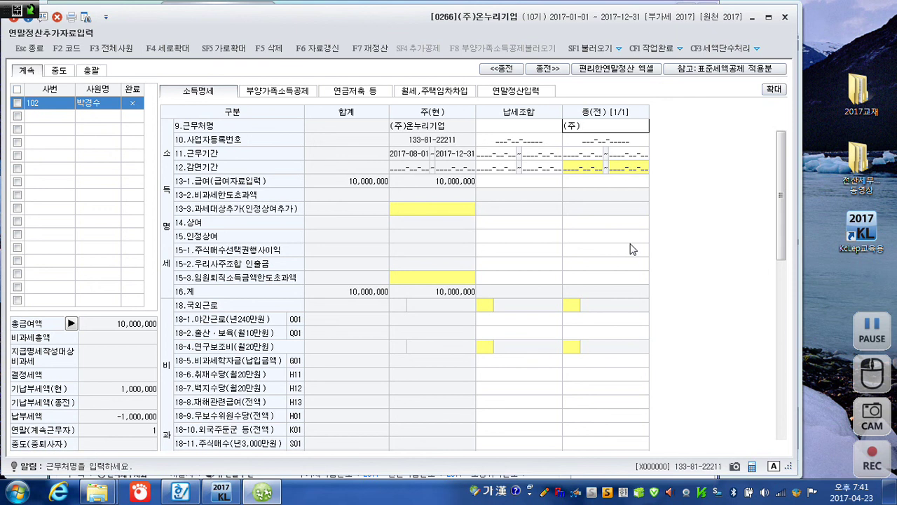
{"action": "type", "text": "ㅇ"}
{"action": "type", "text": "엘론"}
{"action": "key", "text": "Return"}
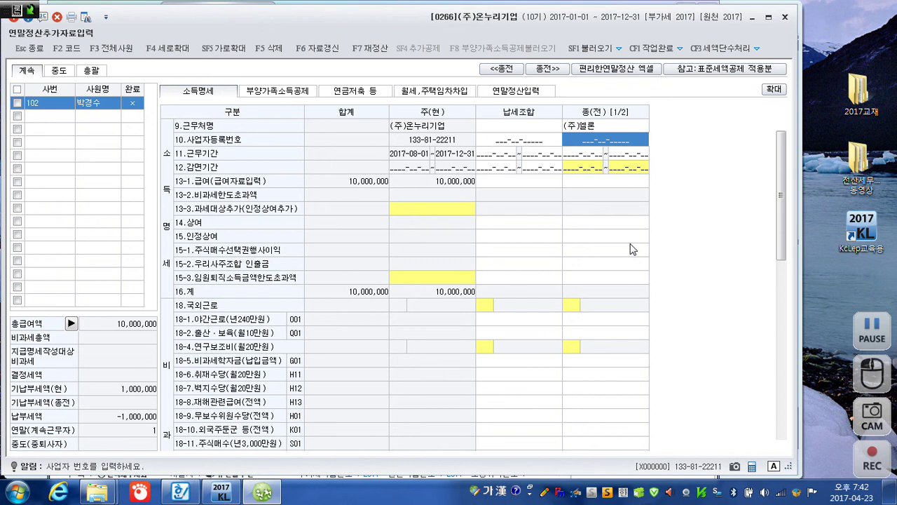
{"action": "type", "text": "220-21-"}
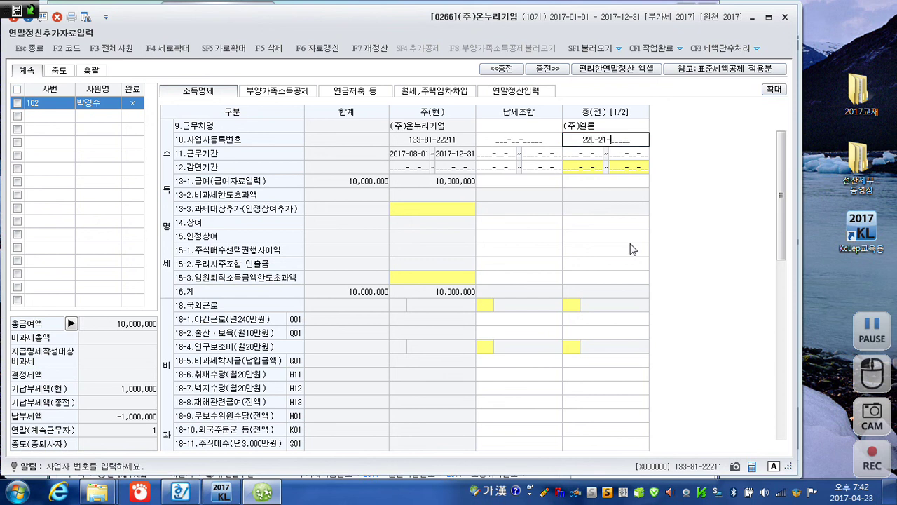
{"action": "type", "text": "78596"}
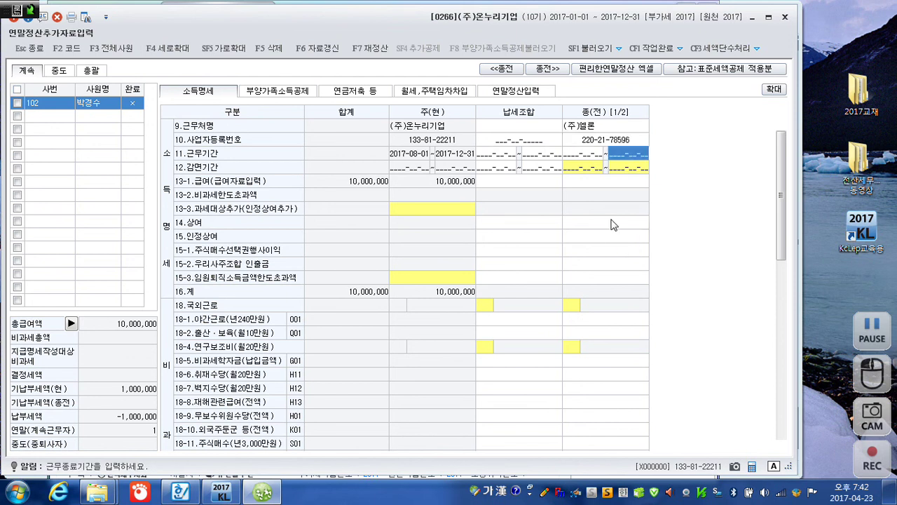
- Set the previous workplace's 근무기간 to 2017-01-01 ~ 2017-07-31 and its 급여 to 14,000,000
{"action": "left_click", "coordinate": [583, 154]}
{"action": "type", "text": "2017-01-0"}
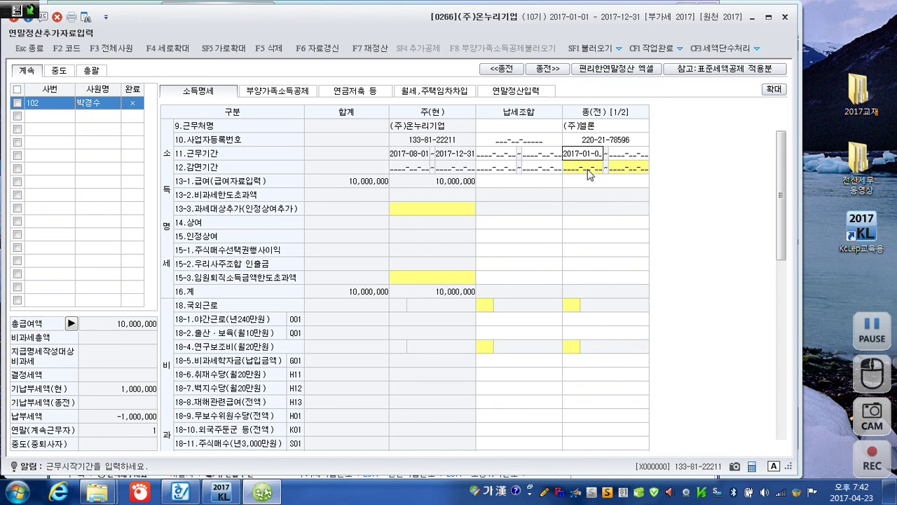
{"action": "type", "text": "1~"}
{"action": "type", "text": "2017-"}
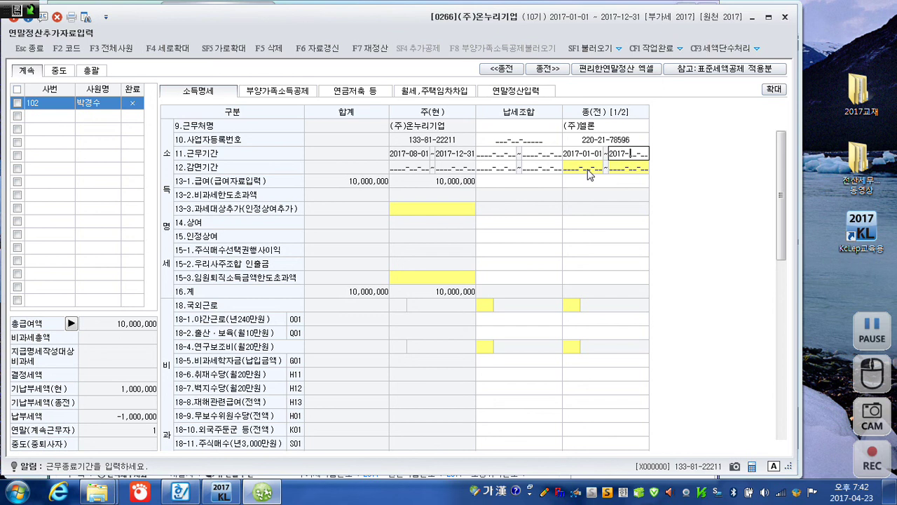
{"action": "type", "text": "07-31"}
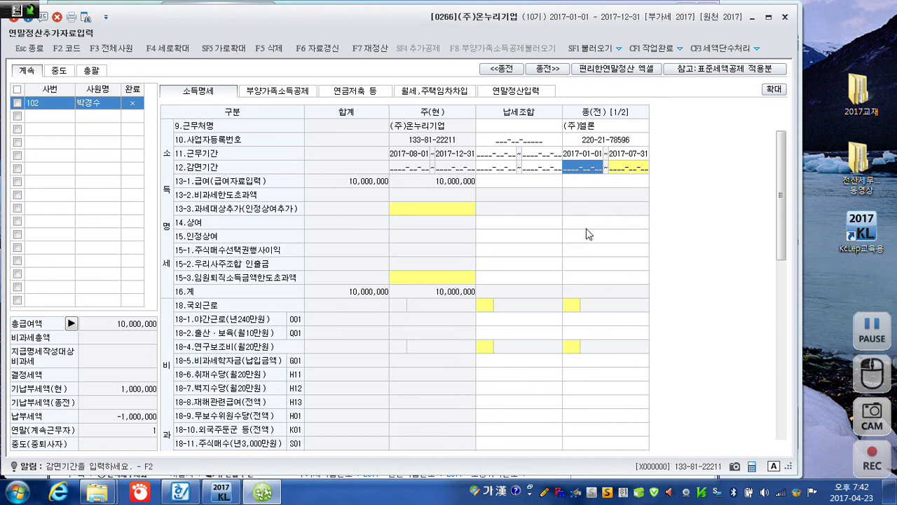
{"action": "left_click", "coordinate": [593, 185]}
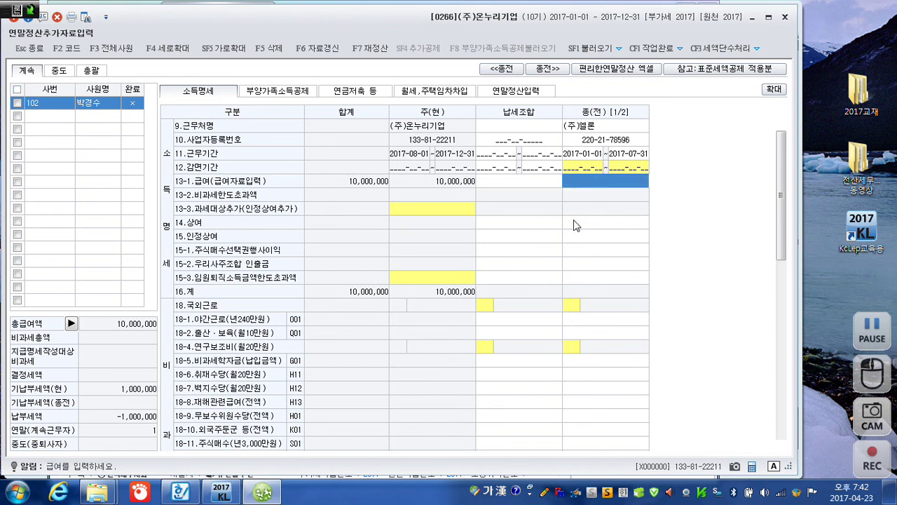
{"action": "type", "text": "14,000,000"}
{"action": "key", "text": "Return"}
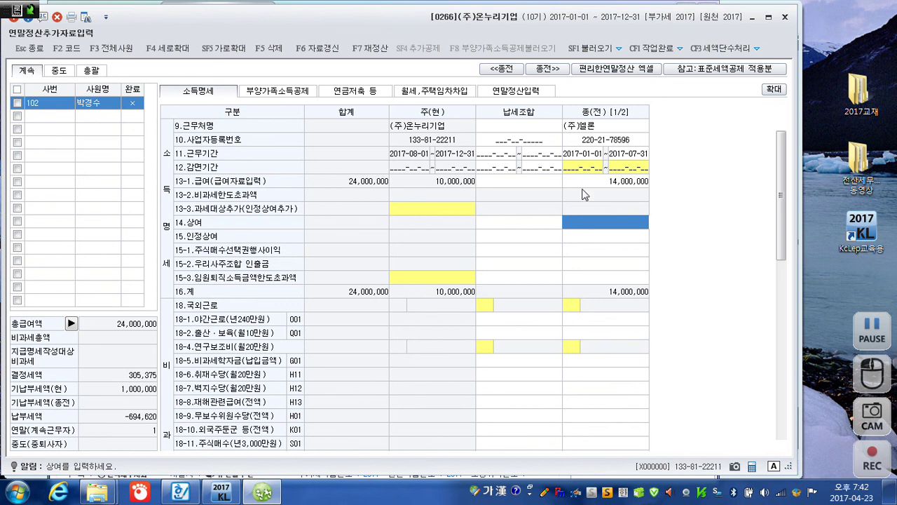
- Enter the previous workplace's 기납부세액 as 소득세 1,500,000 and 지방소득세 150,000
{"action": "scroll", "coordinate": [783, 265], "scroll_direction": "down", "scroll_amount": 1}
{"action": "left_click_drag", "start_coordinate": [782, 265], "coordinate": [769, 382]}
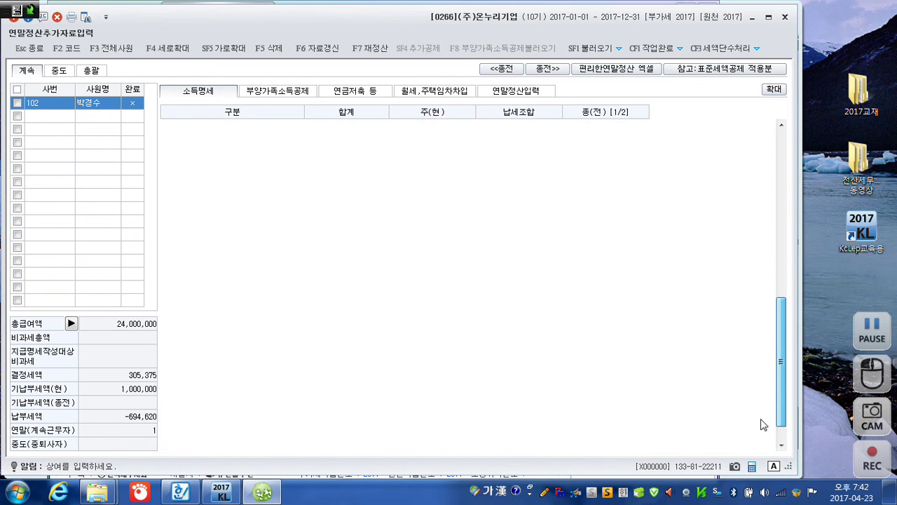
{"action": "left_click", "coordinate": [610, 377]}
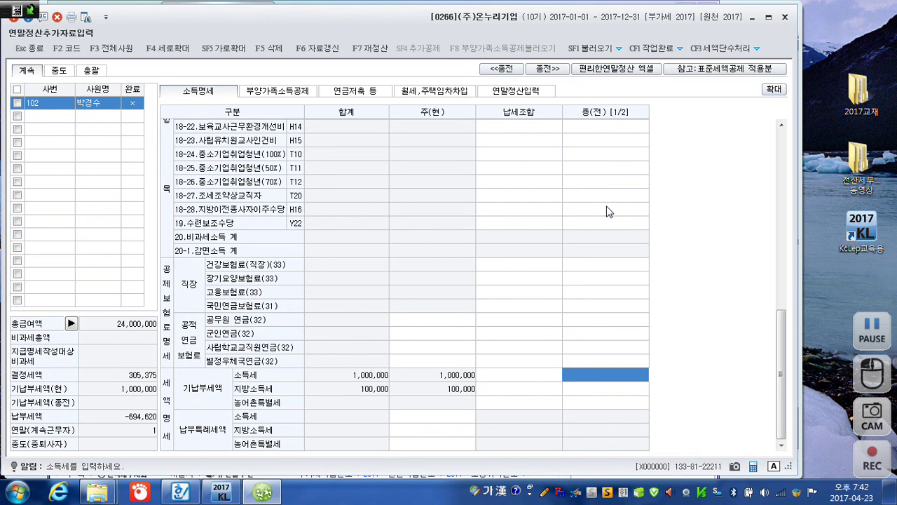
{"action": "type", "text": "1500000"}
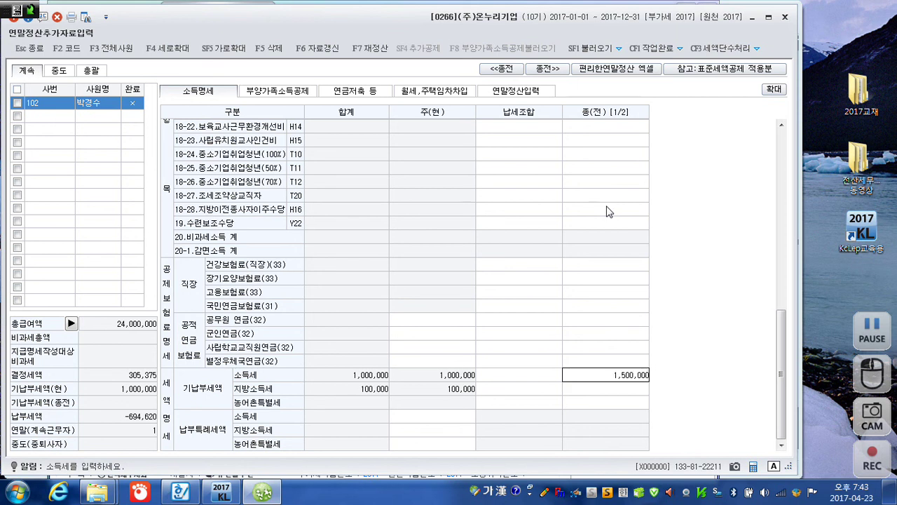
{"action": "key", "text": "Return"}
{"action": "type", "text": "1500000"}
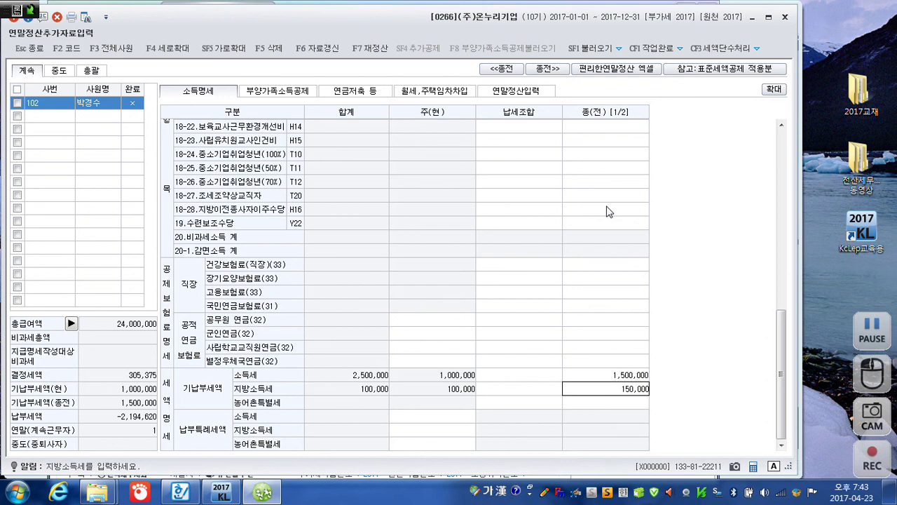
{"action": "key", "text": "Return"}
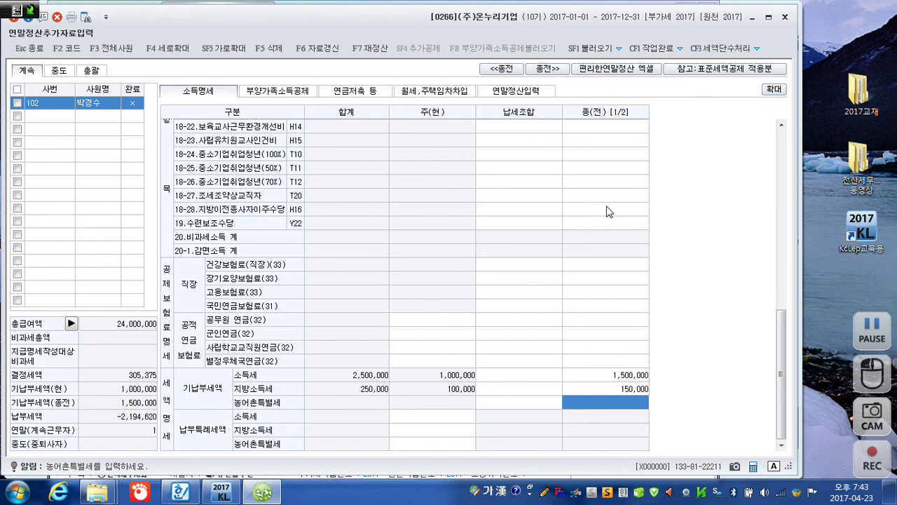
- In 연말정산입력, open the 42.신용카드 등사용액 details and enter 1,000,000 as 대중교통이용액
{"action": "scroll", "coordinate": [608, 212], "scroll_direction": "up", "scroll_amount": 10}
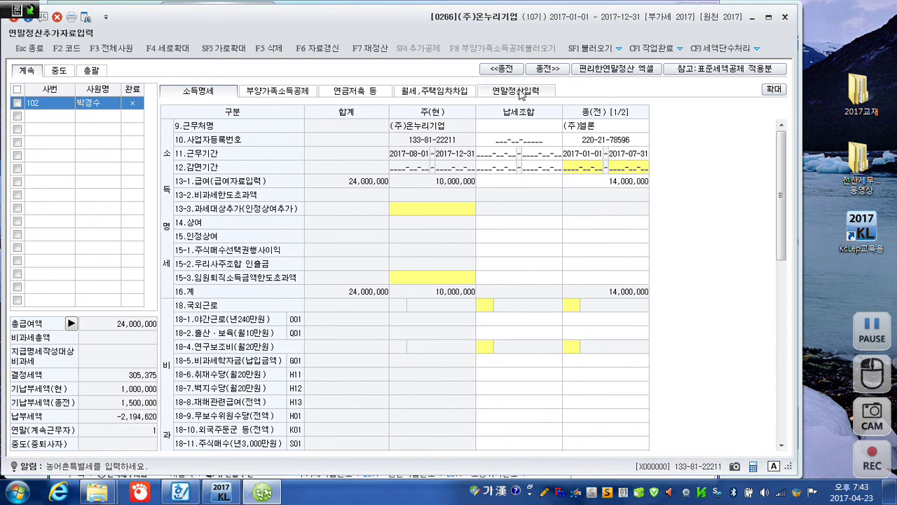
{"action": "left_click", "coordinate": [518, 91]}
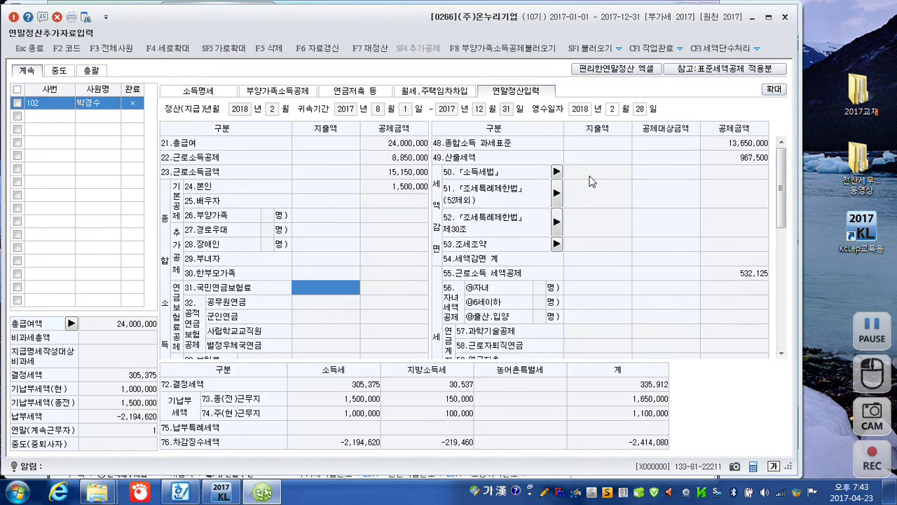
{"action": "left_click_drag", "start_coordinate": [780, 221], "coordinate": [769, 320]}
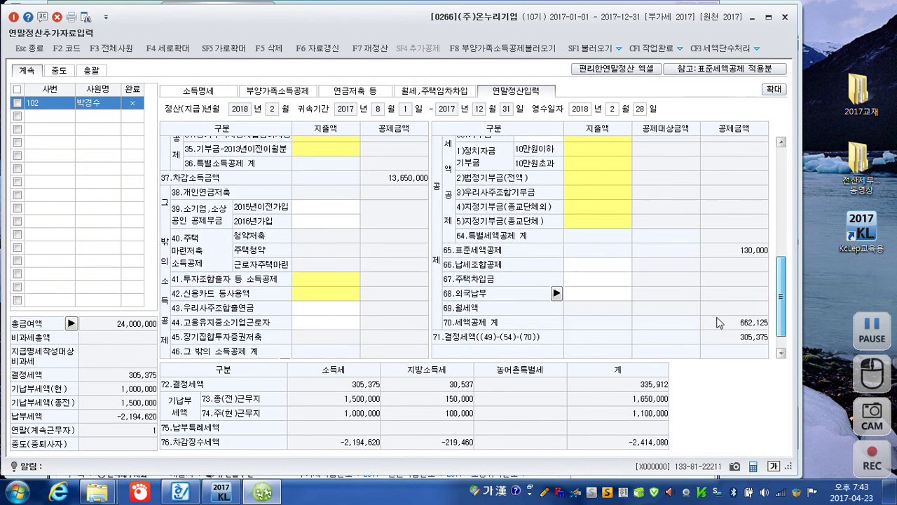
{"action": "left_click", "coordinate": [321, 293]}
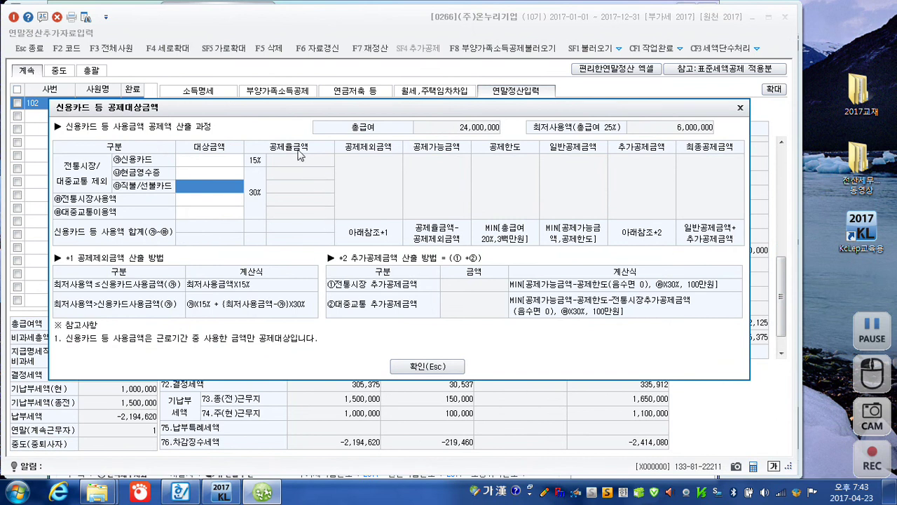
{"action": "left_click", "coordinate": [211, 159]}
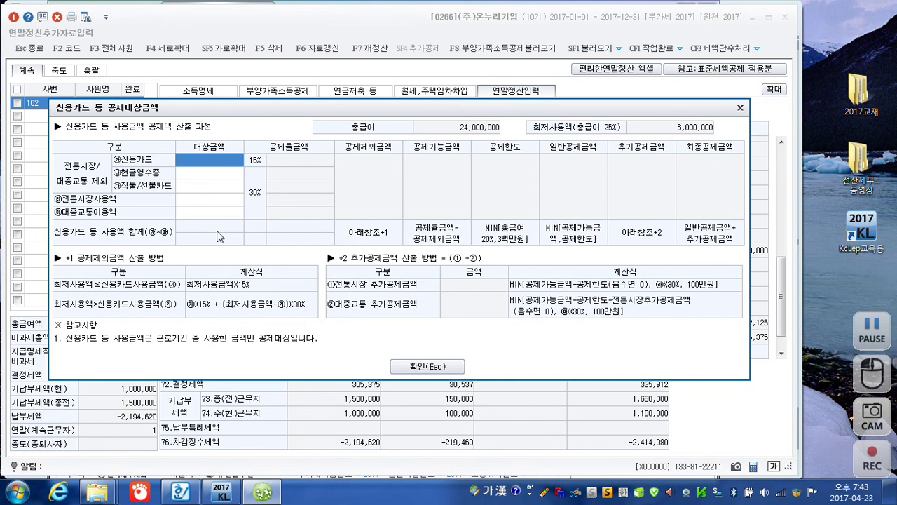
{"action": "left_click", "coordinate": [207, 215]}
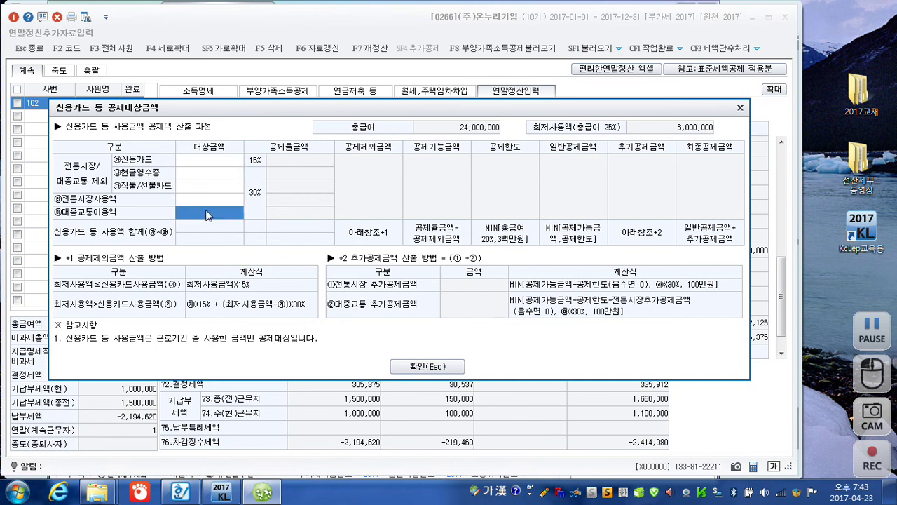
{"action": "type", "text": "1000000"}
- Enter 4,000,000 for 신용카드 and 2,000,000 for 전통시장사용액 in the card deduction amounts
{"action": "left_click", "coordinate": [206, 168]}
{"action": "left_click", "coordinate": [212, 161]}
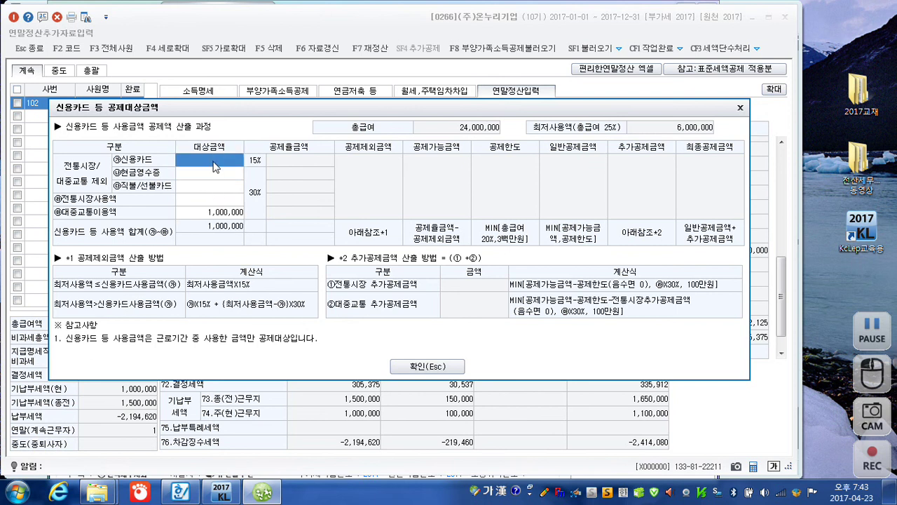
{"action": "type", "text": "4000000"}
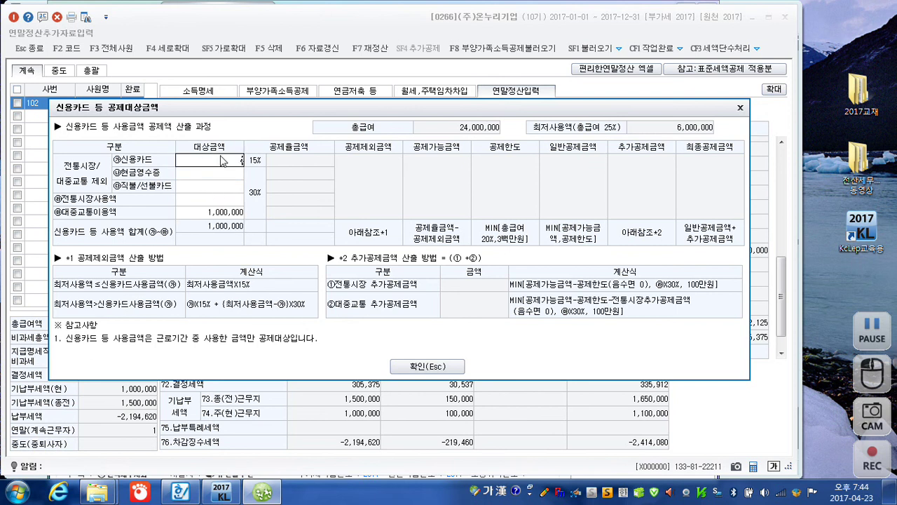
{"action": "key", "text": "Return"}
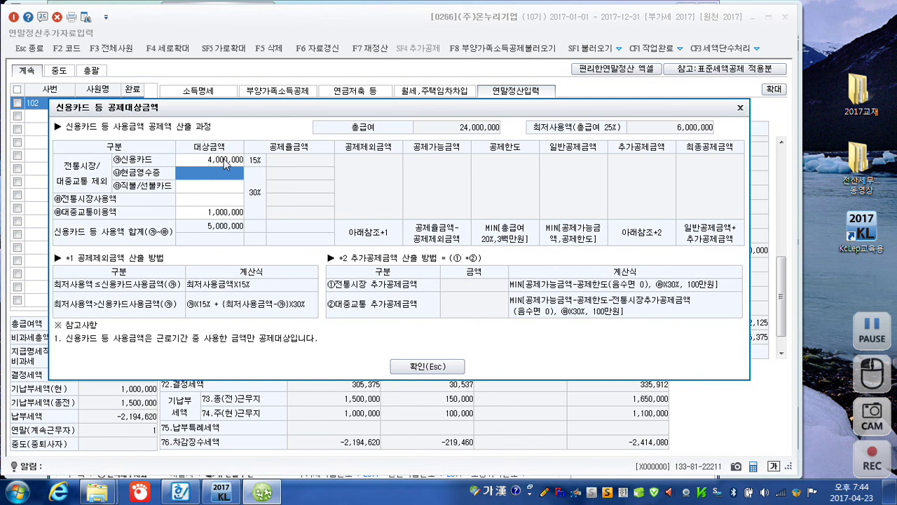
{"action": "left_click", "coordinate": [213, 203]}
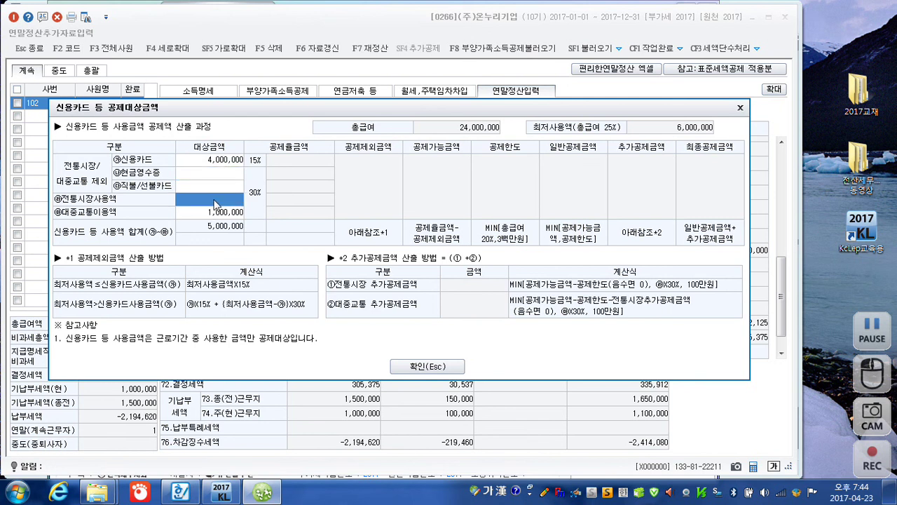
{"action": "type", "text": "2000000"}
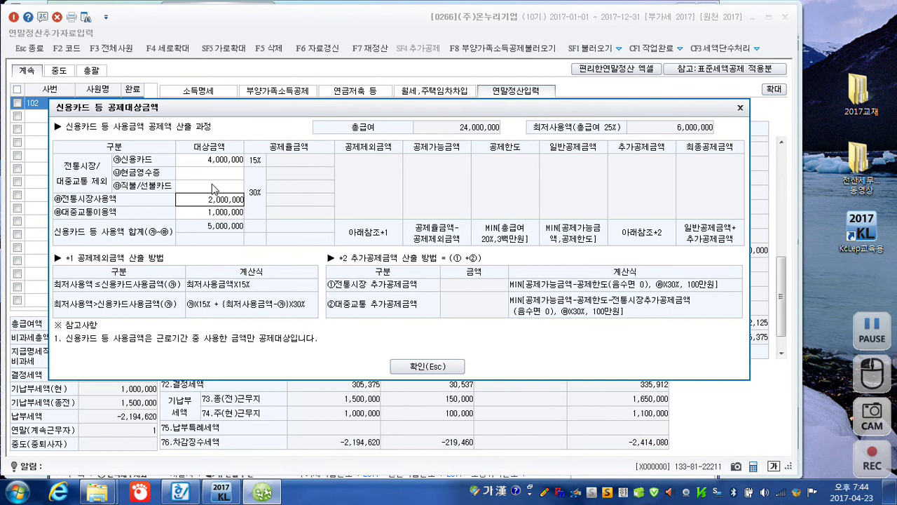
- Enter 4,000,000 for 직불/선불카드 and 2,000,000 for 현금영수증 in the card deduction amounts, and close the details
{"action": "key", "text": "Return"}
{"action": "left_click", "coordinate": [214, 188]}
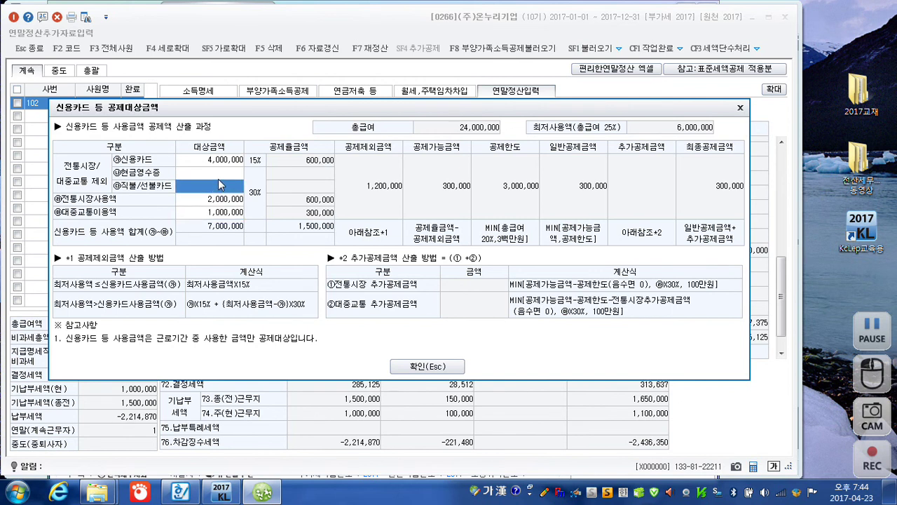
{"action": "type", "text": "3000000"}
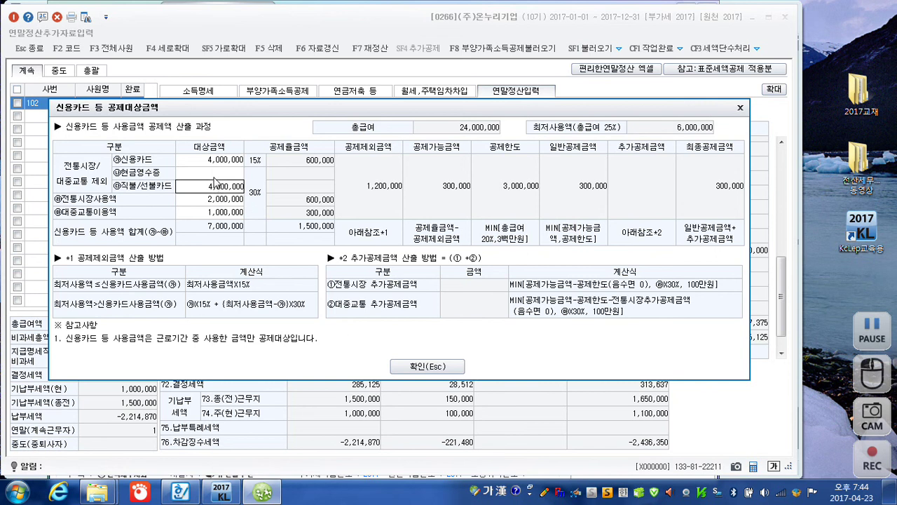
{"action": "key", "text": "Return"}
{"action": "left_click", "coordinate": [214, 175]}
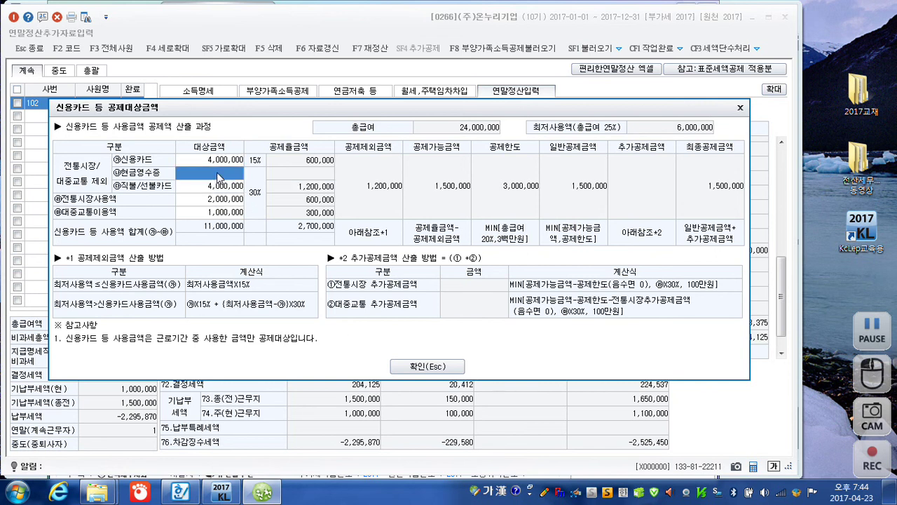
{"action": "type", "text": "2000000"}
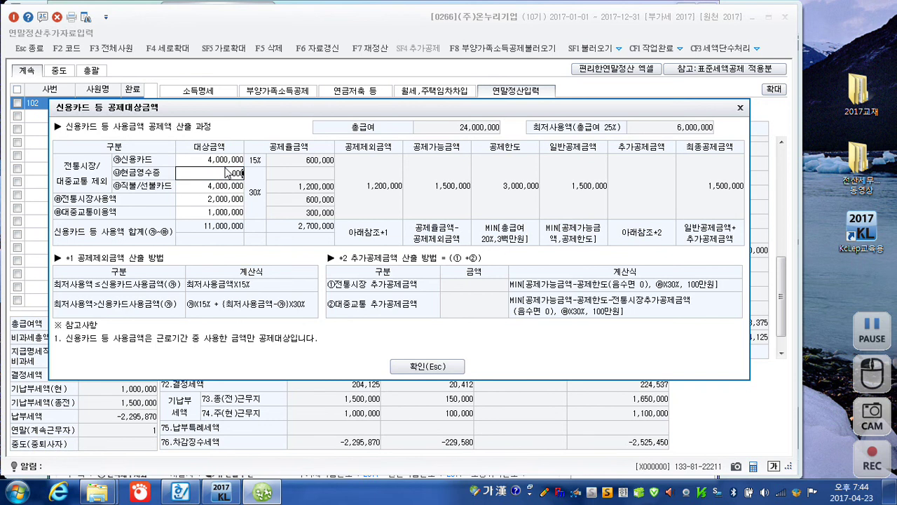
{"action": "key", "text": "Return"}
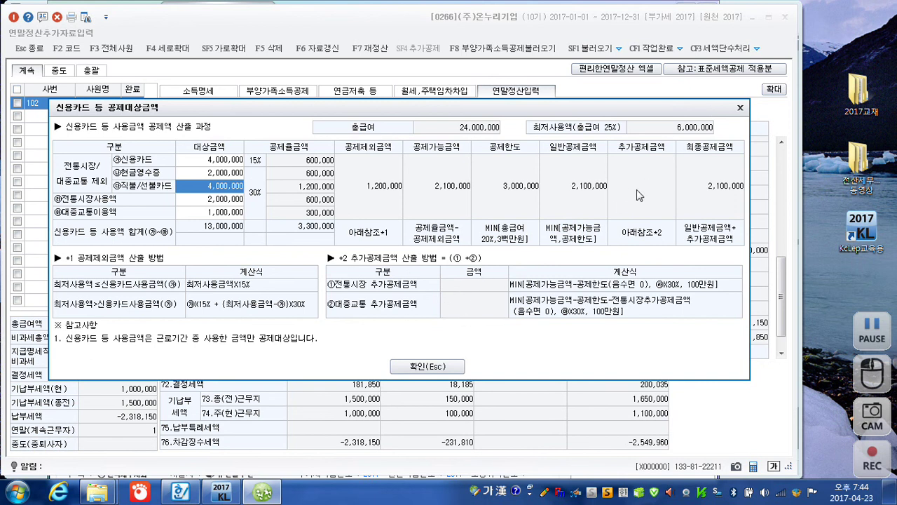
{"action": "left_click", "coordinate": [740, 110]}
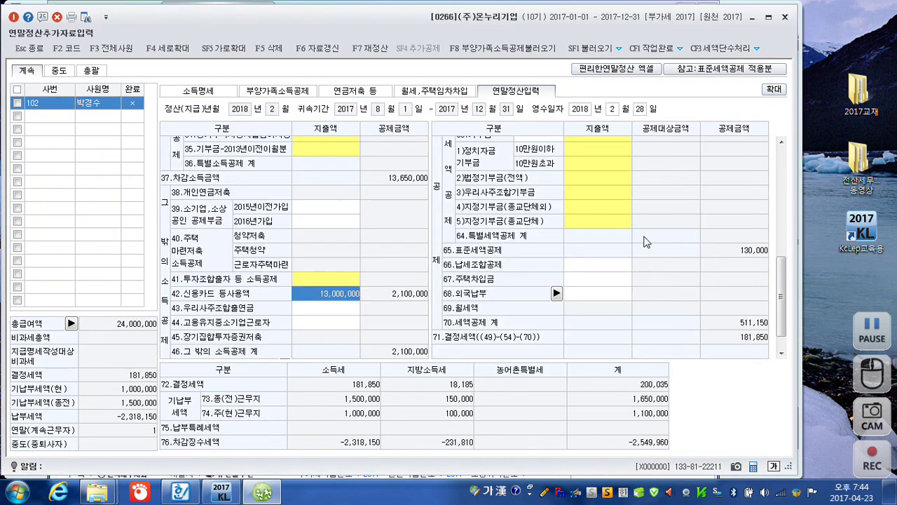
- Enter 2,000,000 as the 일반 지출액 under 60.보장성보험
{"action": "left_click_drag", "start_coordinate": [781, 295], "coordinate": [782, 251]}
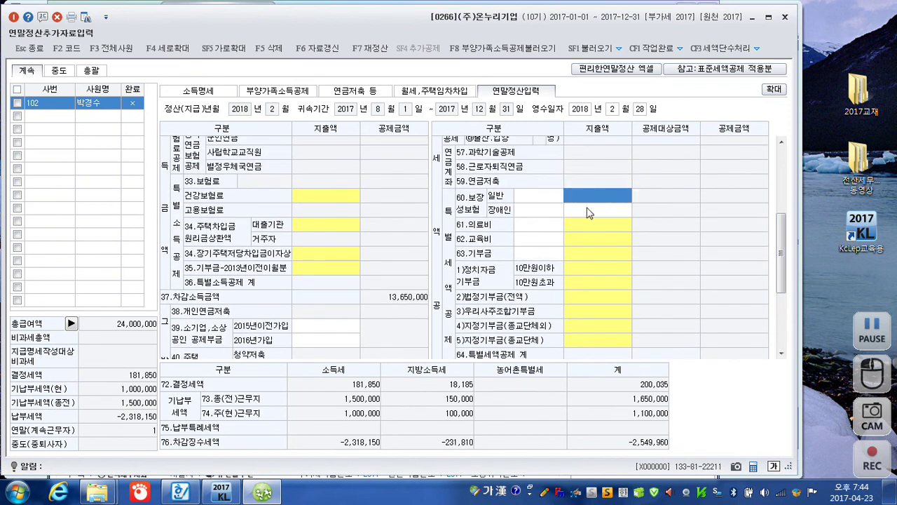
{"action": "type", "text": "8"}
{"action": "key", "text": "Return"}
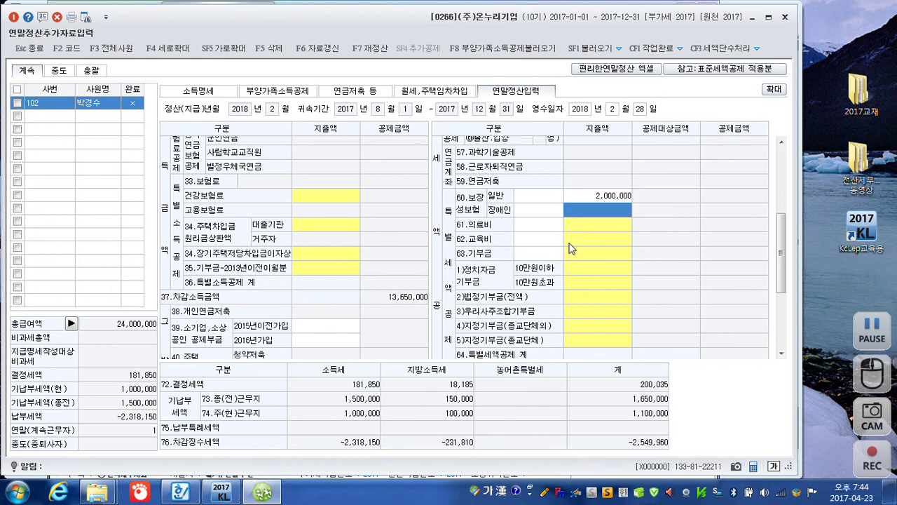
- Open the 61.의료비 details, enter 3,500,000 as the 본인.경로자 지출액, and close them
{"action": "left_click", "coordinate": [619, 224]}
{"action": "key", "text": "Return"}
{"action": "key", "text": "Return"}
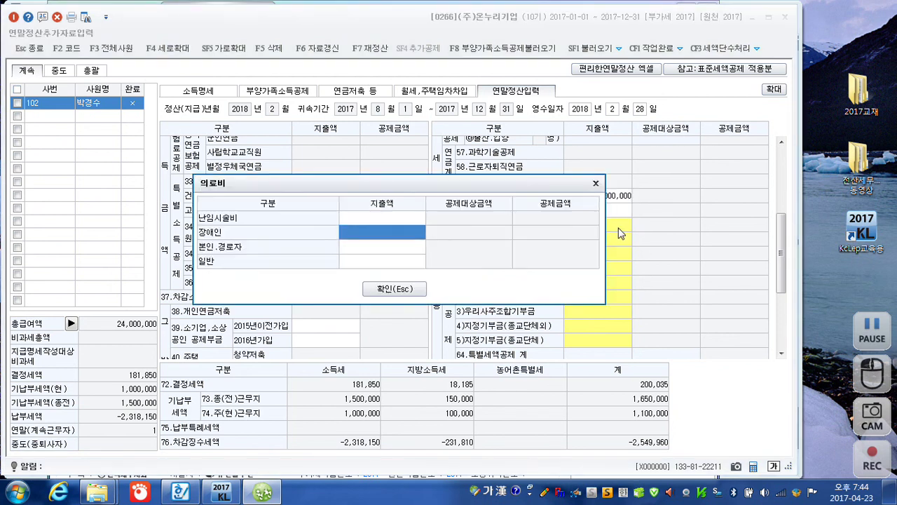
{"action": "left_click", "coordinate": [409, 250]}
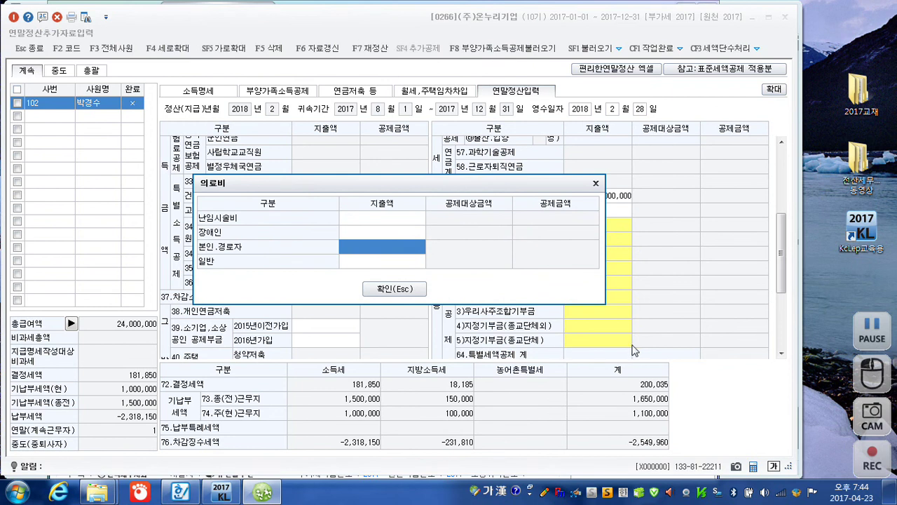
{"action": "type", "text": "3,500,000"}
{"action": "key", "text": "Return"}
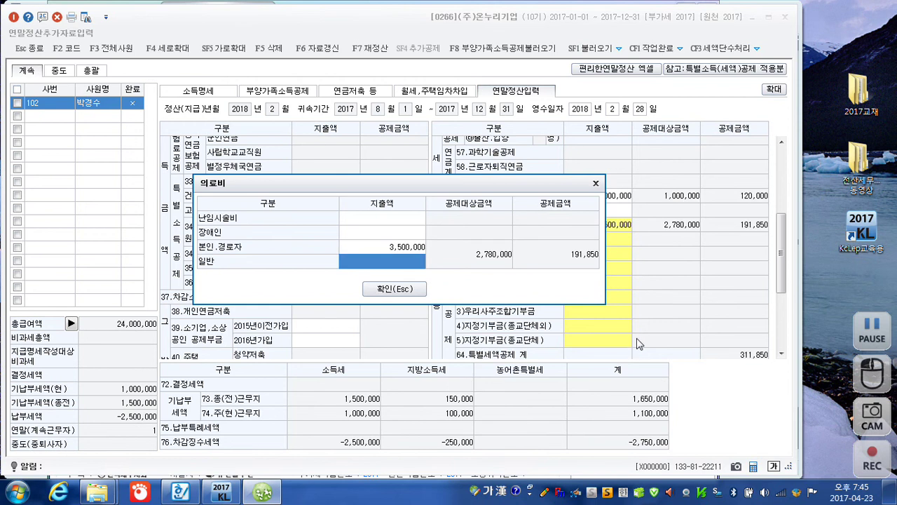
{"action": "left_click", "coordinate": [596, 184]}
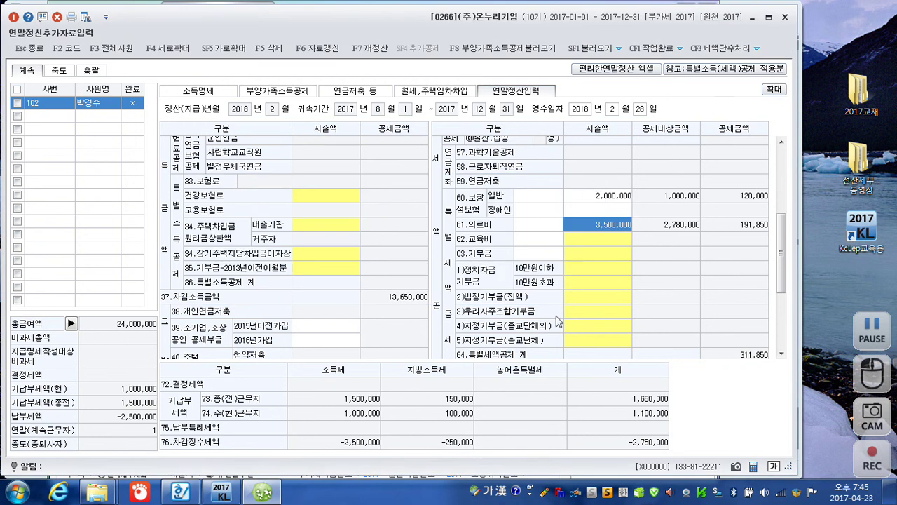
- Open the 62.교육비 details, enter 3,000,000 as the 본인 지출액, and confirm them
{"action": "left_click", "coordinate": [579, 241]}
{"action": "left_click", "coordinate": [359, 257]}
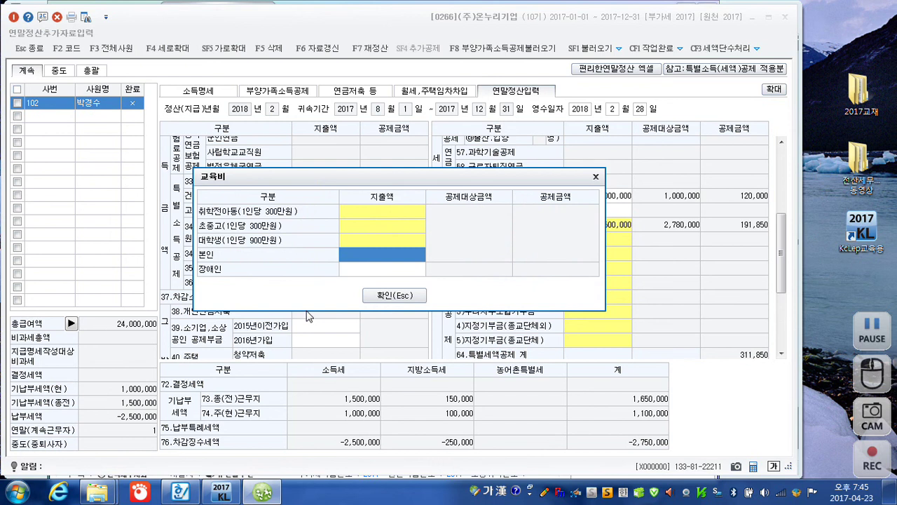
{"action": "type", "text": "3000000"}
{"action": "key", "text": "Return"}
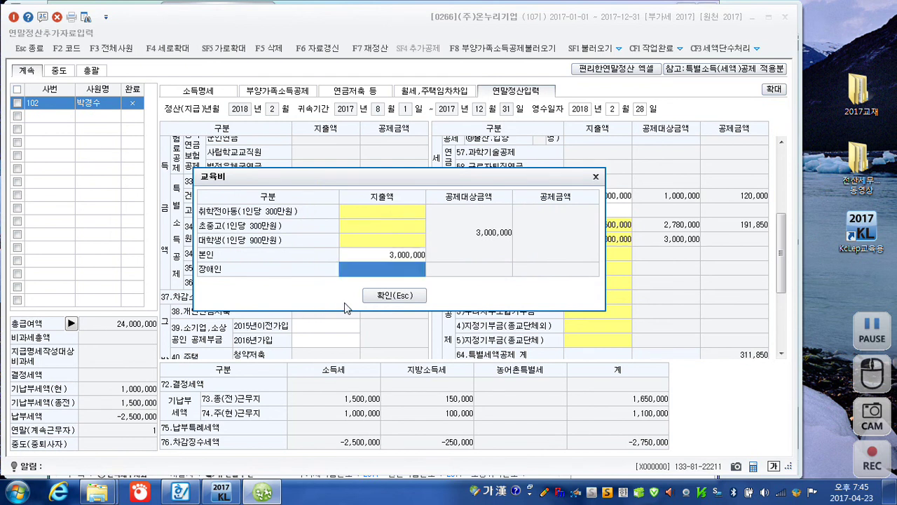
{"action": "left_click", "coordinate": [405, 295]}
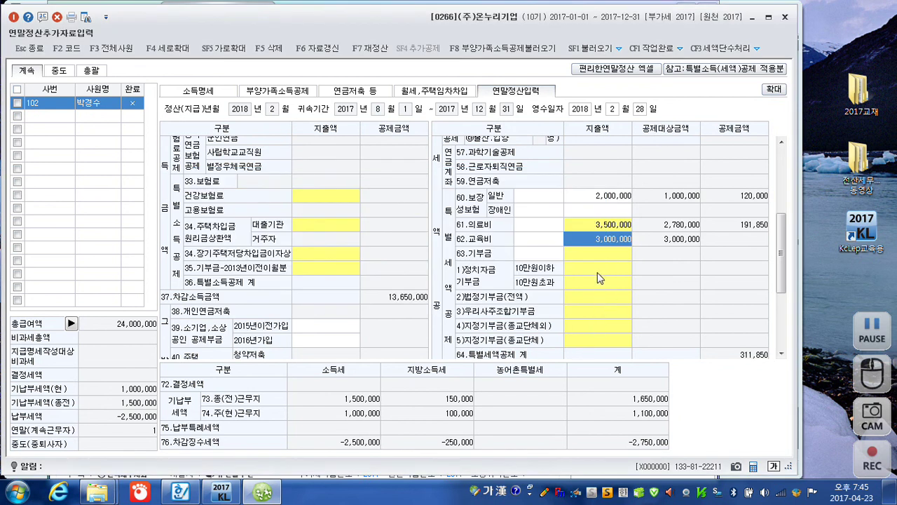
- Close 연말정산추가자료입력 and open 원천징수이행상황신고서
{"action": "left_click", "coordinate": [786, 17]}
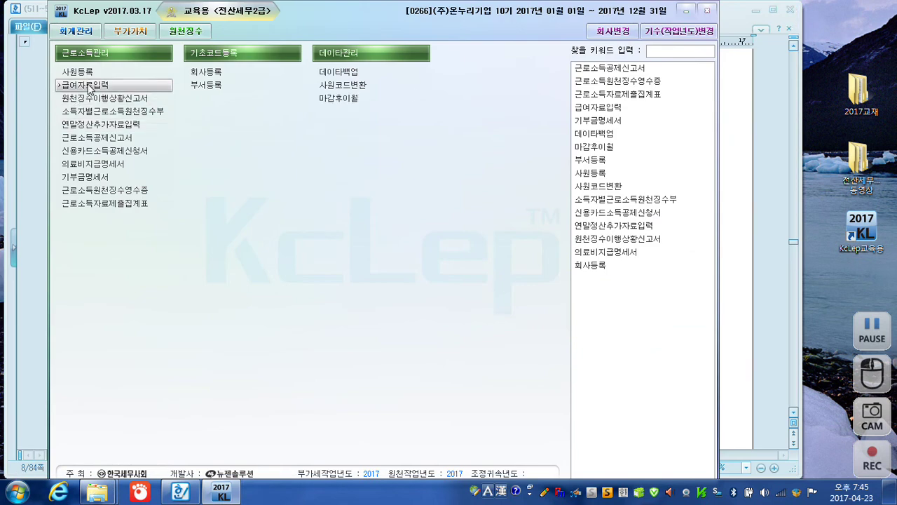
{"action": "left_click", "coordinate": [88, 85]}
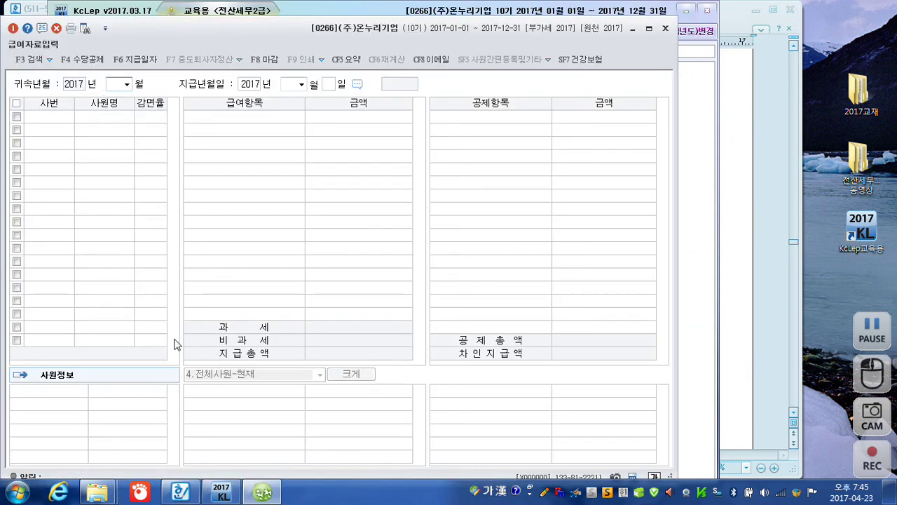
{"action": "left_click", "coordinate": [666, 31]}
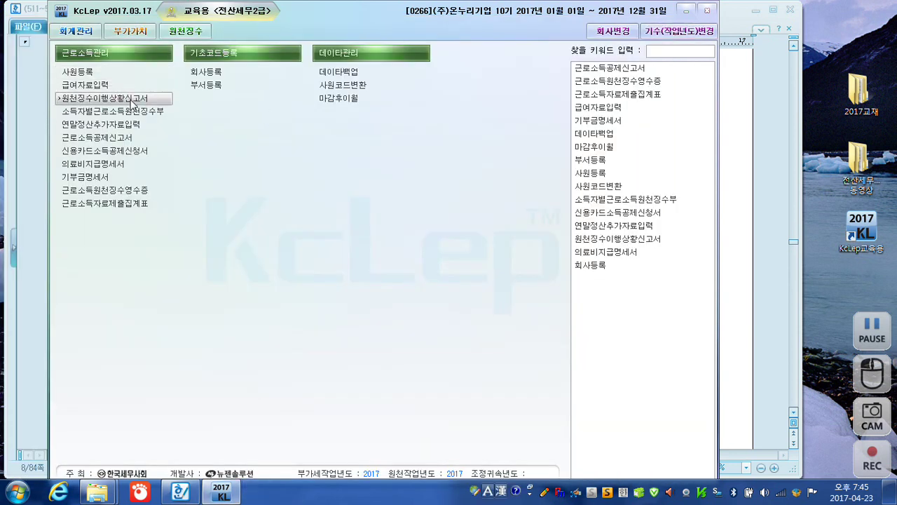
{"action": "left_click", "coordinate": [132, 99]}
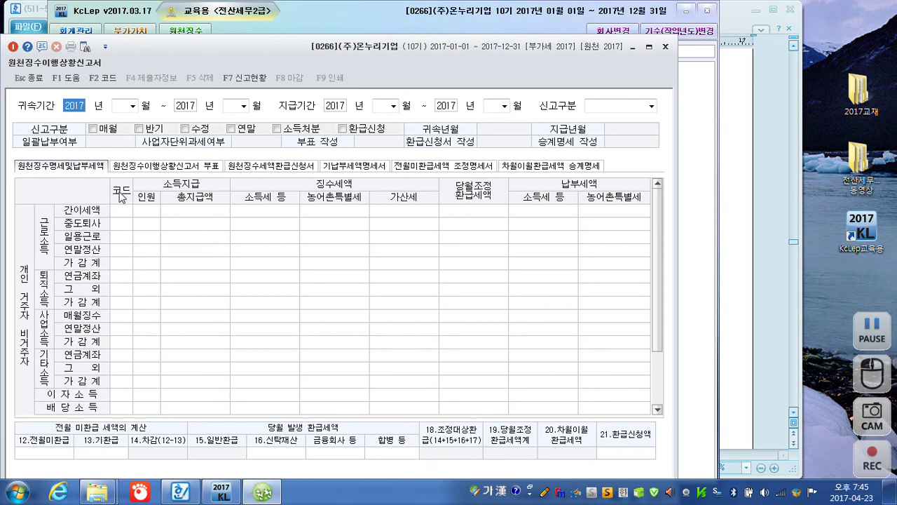
{"action": "key", "text": "Return"}
{"action": "type", "text": "07"}
{"action": "key", "text": "Return"}
{"action": "key", "text": "Return"}
{"action": "key", "text": "Return"}
{"action": "key", "text": "Return"}
{"action": "key", "text": "Return"}
{"action": "key", "text": "Return"}
{"action": "key", "text": "Return"}
{"action": "key", "text": "Return"}
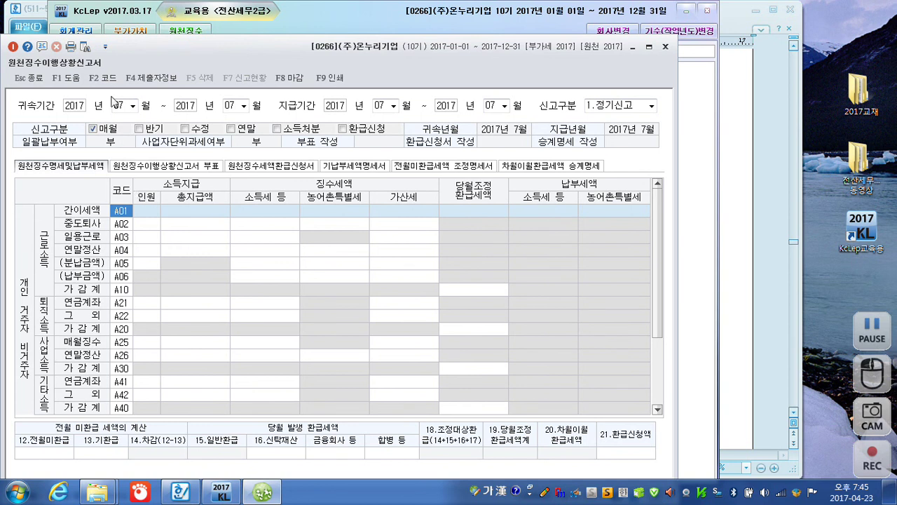
{"action": "key", "text": "Escape"}
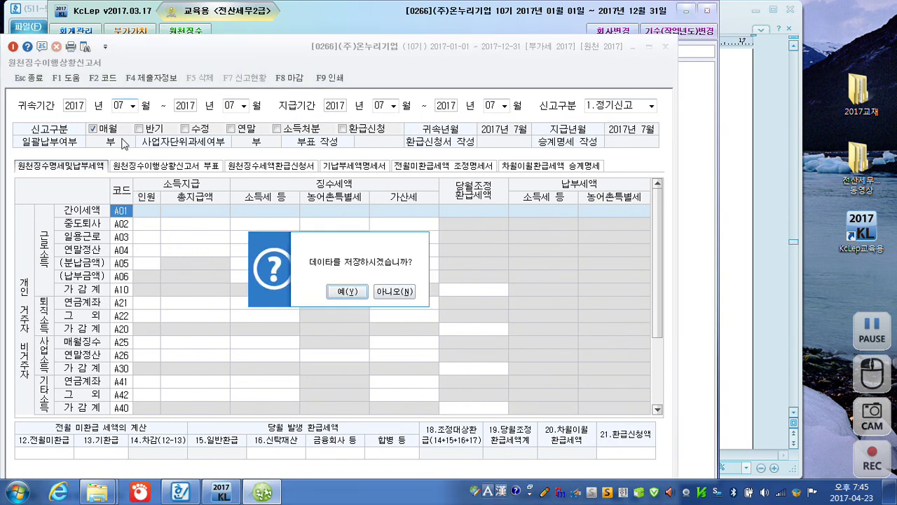
{"action": "left_click", "coordinate": [392, 293]}
- Set both the 귀속기간 and the 지급기간 to May 2017 (05 ~ 05) with 신고구분 1.정기신고, and load the report
{"action": "type", "text": "05"}
{"action": "key", "text": "Return"}
{"action": "key", "text": "Return"}
{"action": "type", "text": "05"}
{"action": "key", "text": "Return"}
{"action": "key", "text": "Return"}
{"action": "type", "text": "05"}
{"action": "key", "text": "Return"}
{"action": "key", "text": "Return"}
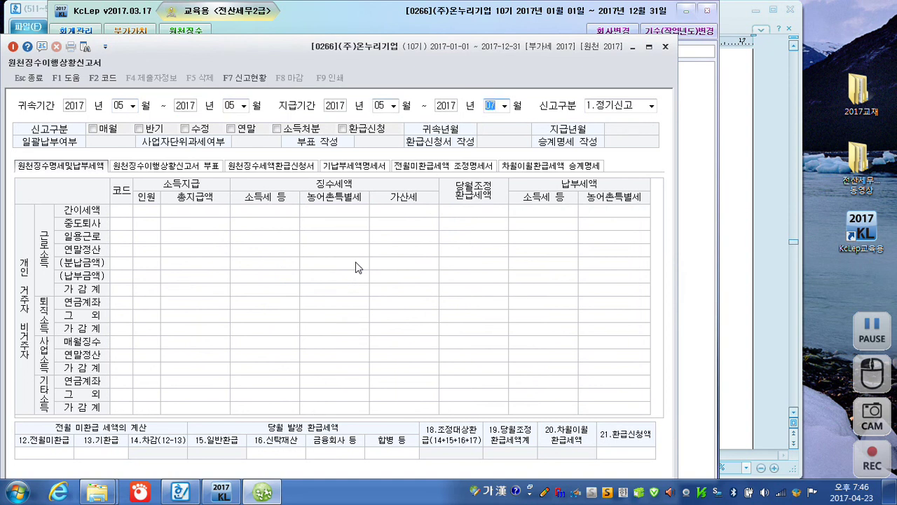
{"action": "type", "text": "05"}
{"action": "key", "text": "Return"}
{"action": "key", "text": "Return"}
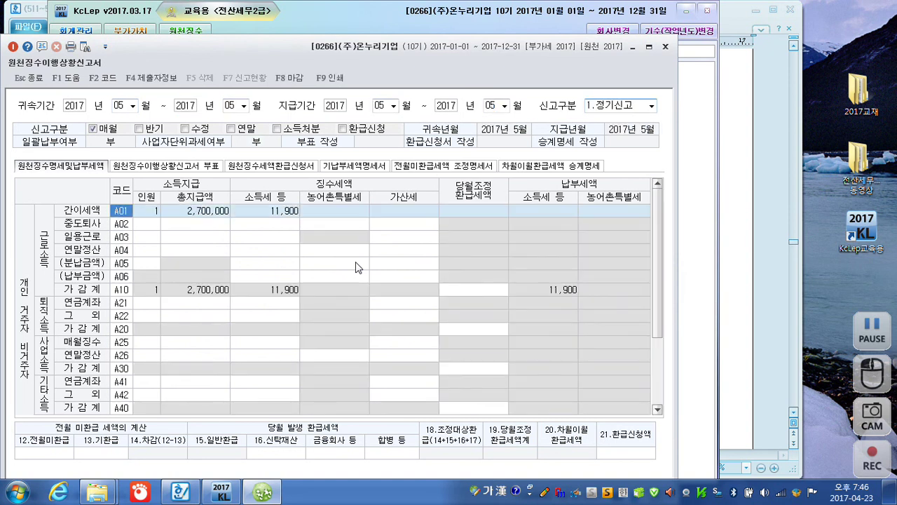
- Enter 130,000 as the 12.전월미환급 amount in the unrefunded tax calculation
{"action": "left_click", "coordinate": [270, 218]}
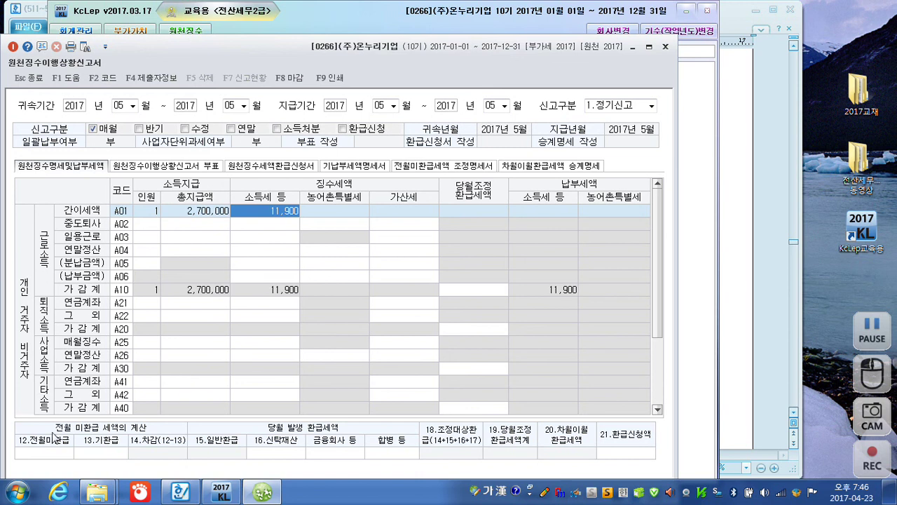
{"action": "left_click", "coordinate": [56, 453]}
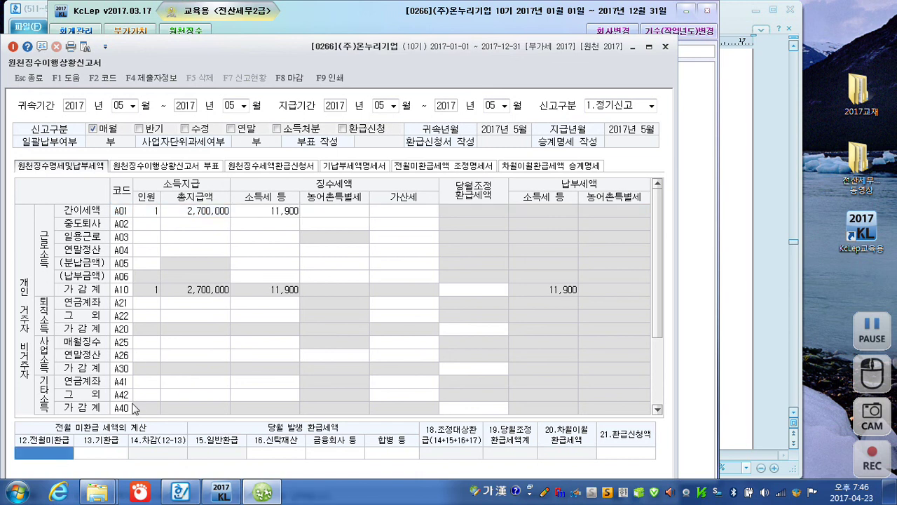
{"action": "key", "text": "Return"}
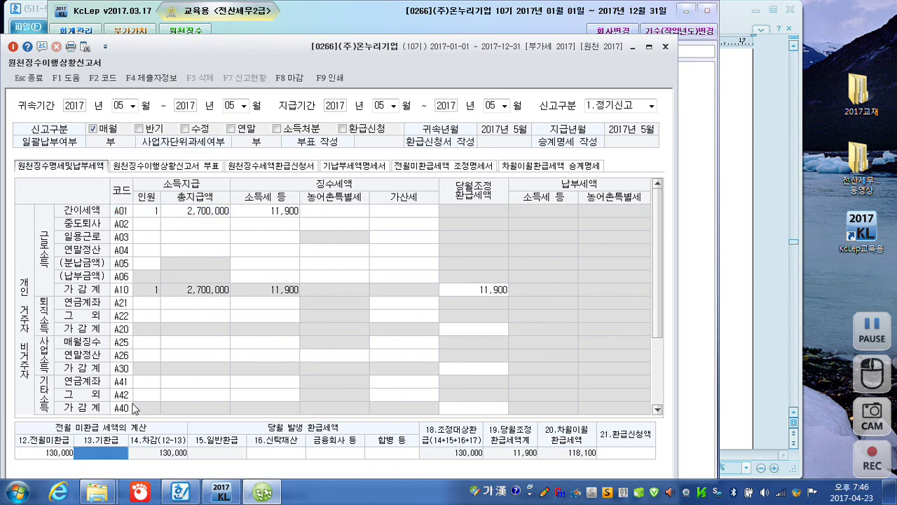
- Mark the 전월미환급, 간이세액 소득세, 당월조정환급세액 and 차월이월환급세액 amounts with the screen pen, and clear the marks
{"action": "key", "text": "F12"}
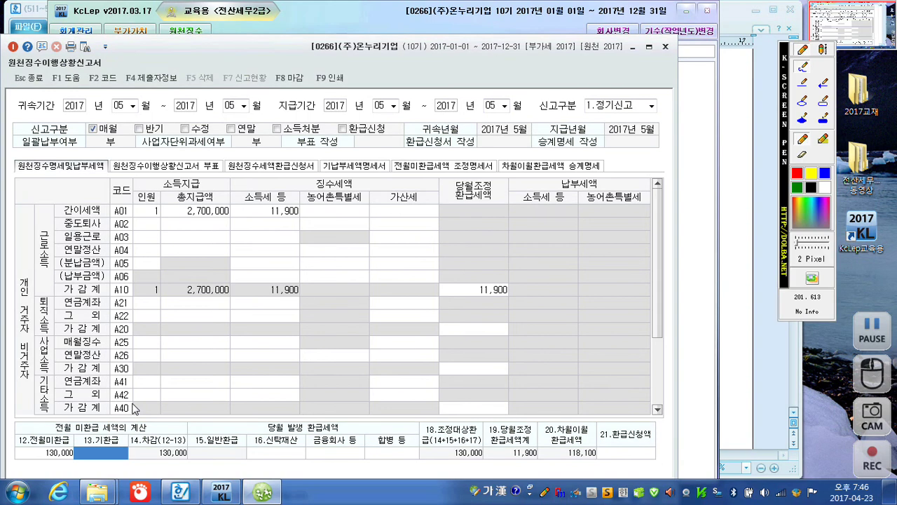
{"action": "mouse_move", "coordinate": [75, 465]}
{"action": "left_mouse_down"}
{"action": "mouse_move", "coordinate": [35, 472]}
{"action": "mouse_move", "coordinate": [13, 433]}
{"action": "mouse_move", "coordinate": [88, 424]}
{"action": "mouse_move", "coordinate": [73, 469]}
{"action": "left_mouse_up"}
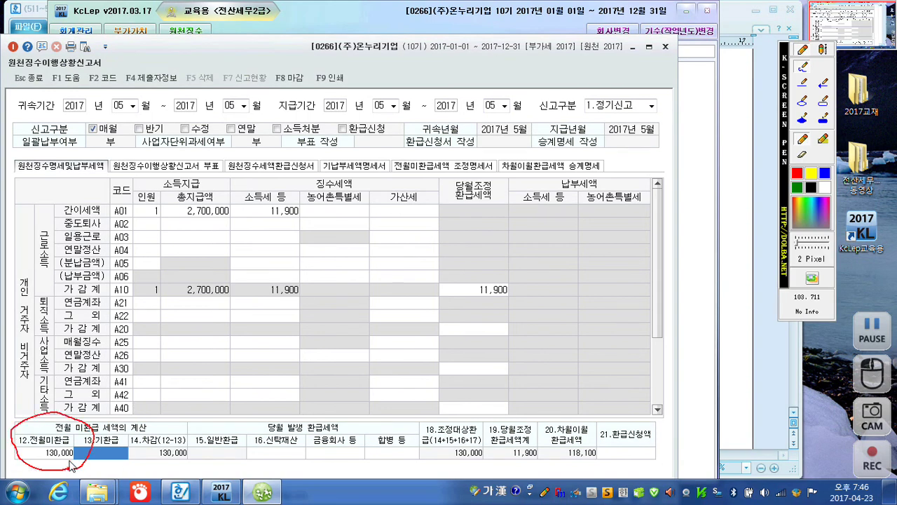
{"action": "left_click_drag", "start_coordinate": [42, 419], "coordinate": [56, 391]}
{"action": "mouse_move", "coordinate": [146, 303]}
{"action": "left_mouse_down"}
{"action": "mouse_move", "coordinate": [509, 303]}
{"action": "mouse_move", "coordinate": [494, 281]}
{"action": "mouse_move", "coordinate": [468, 314]}
{"action": "left_mouse_up"}
{"action": "mouse_move", "coordinate": [288, 222]}
{"action": "left_mouse_down"}
{"action": "mouse_move", "coordinate": [281, 223]}
{"action": "mouse_move", "coordinate": [361, 239]}
{"action": "mouse_move", "coordinate": [470, 293]}
{"action": "left_mouse_up"}
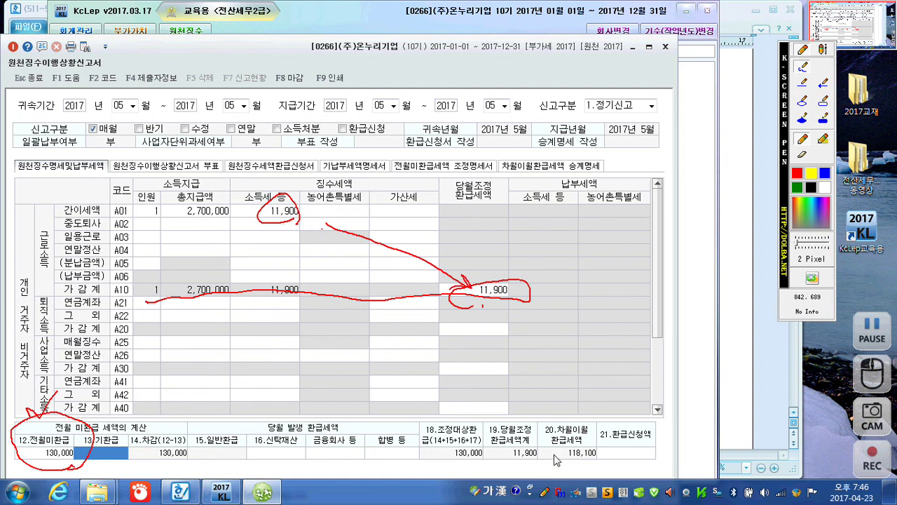
{"action": "mouse_move", "coordinate": [601, 468]}
{"action": "left_mouse_down"}
{"action": "mouse_move", "coordinate": [569, 464]}
{"action": "mouse_move", "coordinate": [559, 443]}
{"action": "mouse_move", "coordinate": [607, 448]}
{"action": "mouse_move", "coordinate": [596, 468]}
{"action": "mouse_move", "coordinate": [597, 424]}
{"action": "mouse_move", "coordinate": [613, 414]}
{"action": "left_mouse_up"}
{"action": "key", "text": "Escape"}
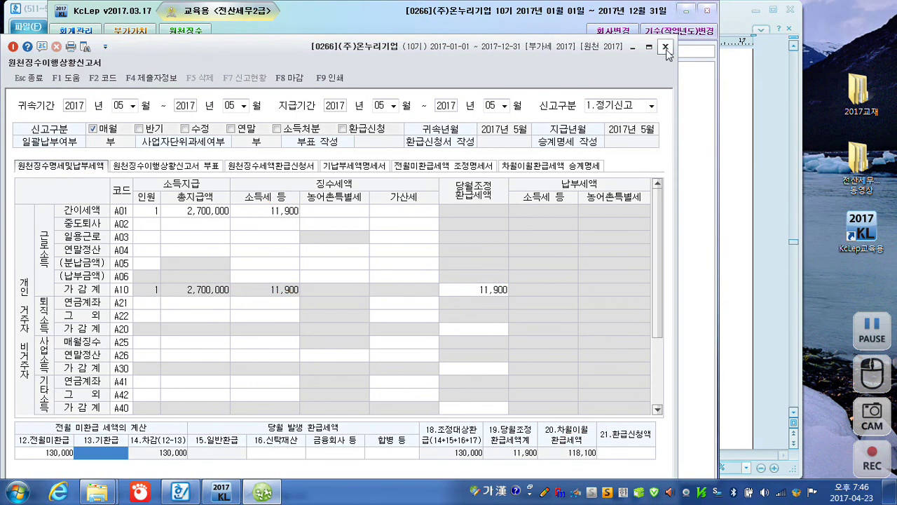
- Close 원천징수이행상황신고서 with its data saved and exit the program
{"action": "left_click", "coordinate": [665, 49]}
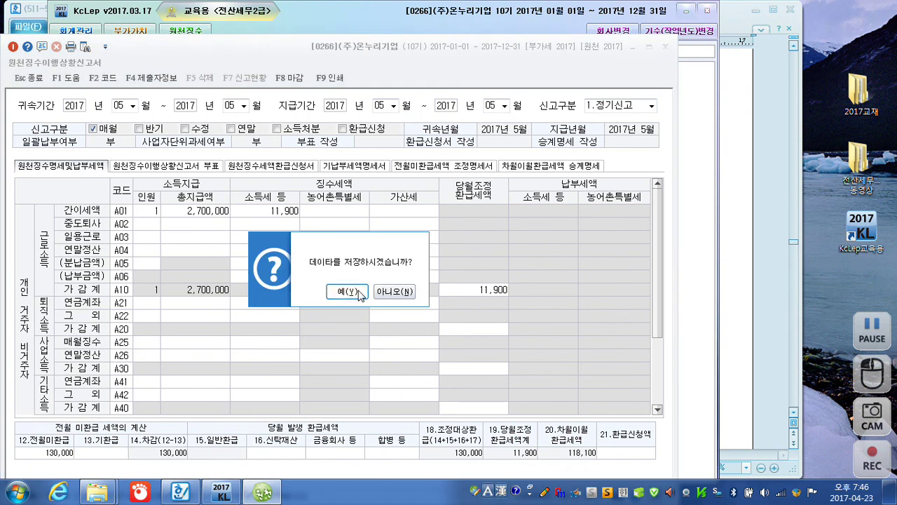
{"action": "left_click", "coordinate": [346, 291]}
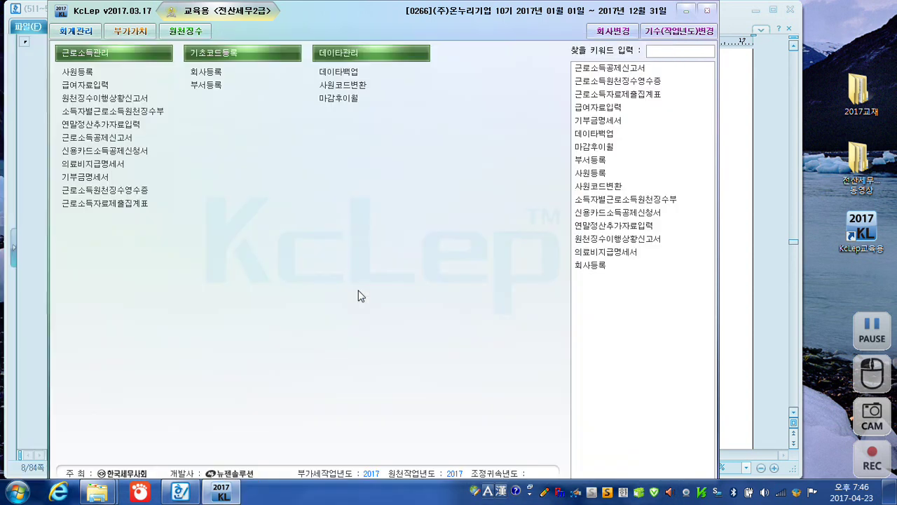
{"action": "left_click", "coordinate": [707, 15]}
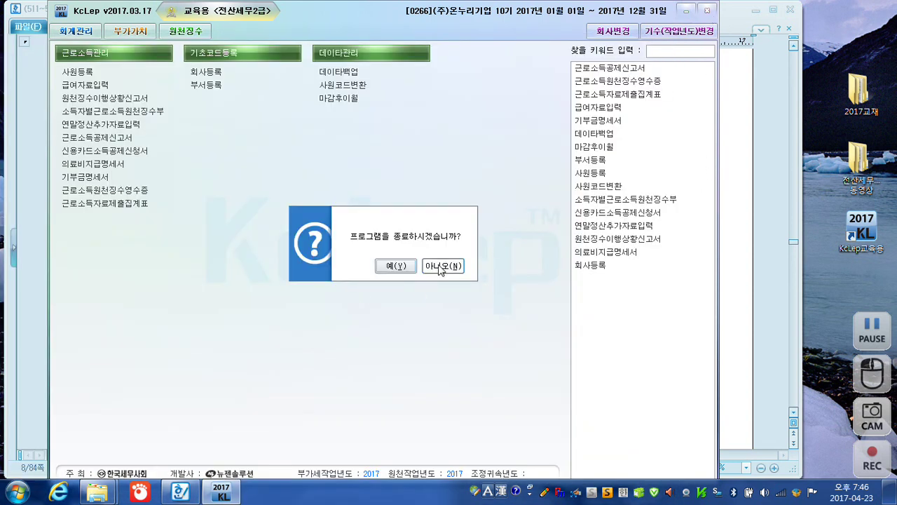
{"action": "left_click", "coordinate": [409, 267]}
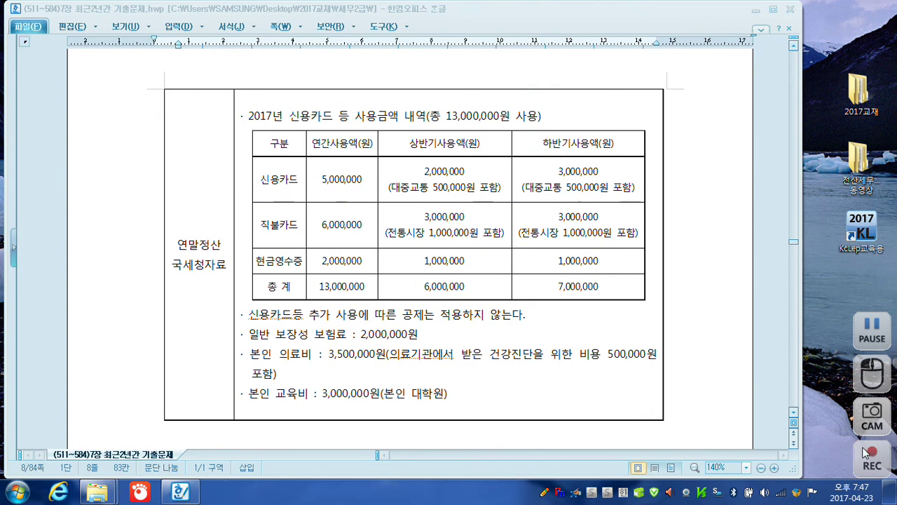